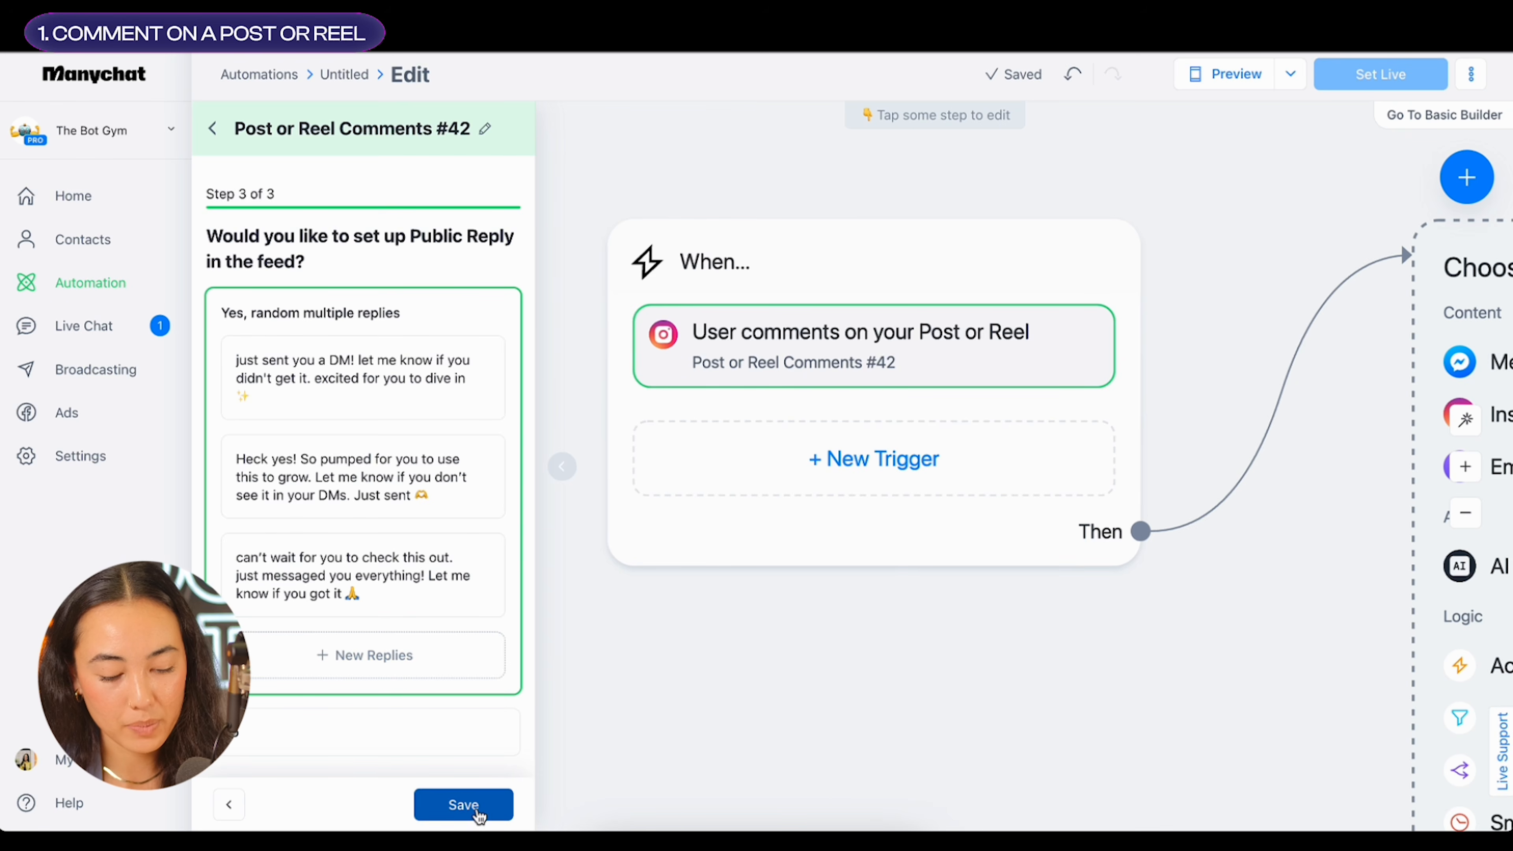
Save the Post or Reel Comments trigger with its random multiple public replies and close its settings
click(470, 806)
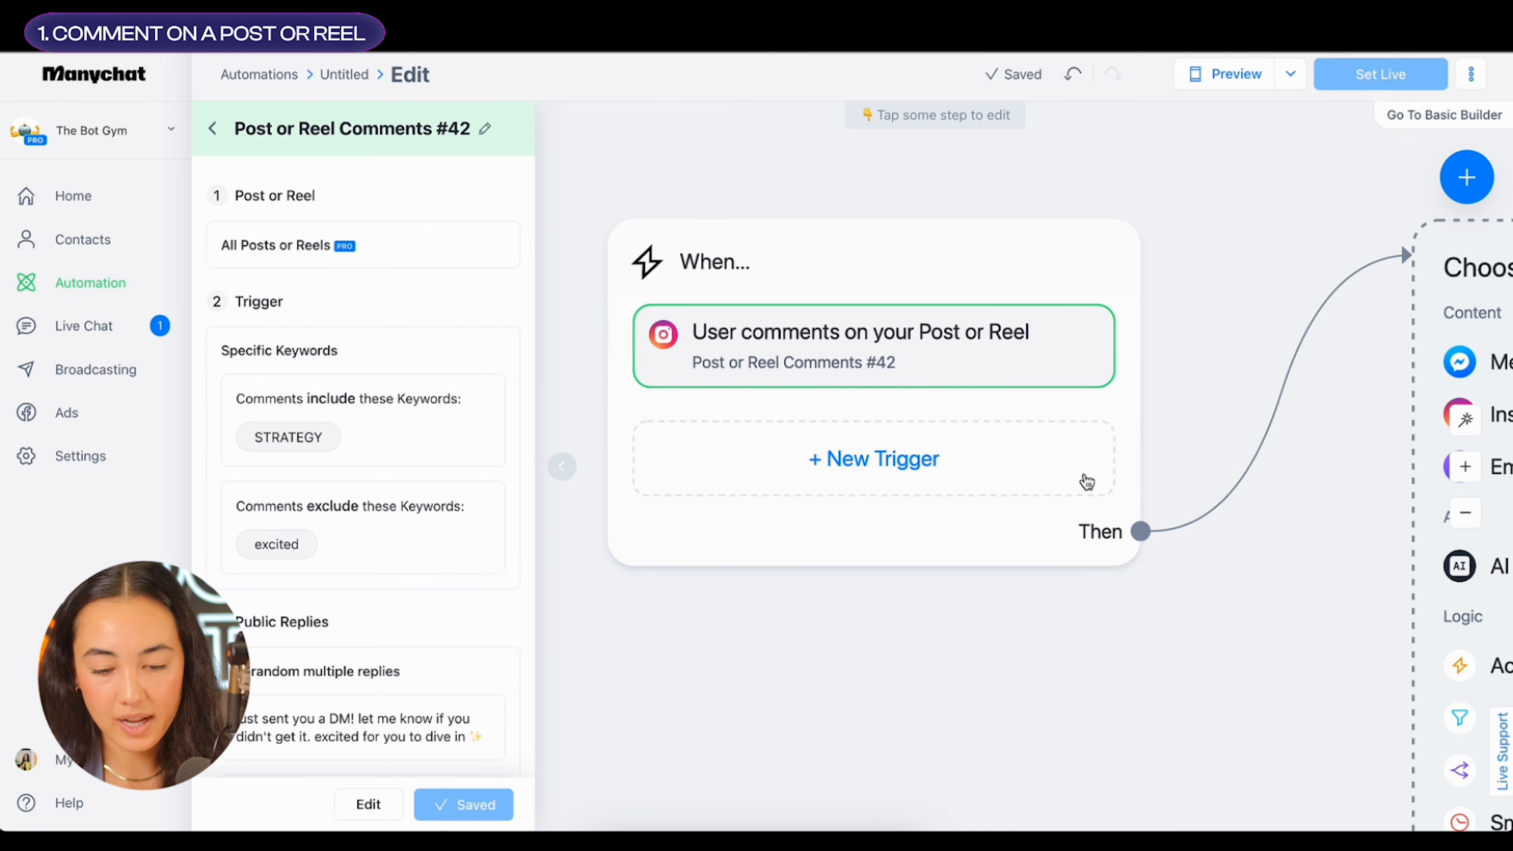
click(882, 713)
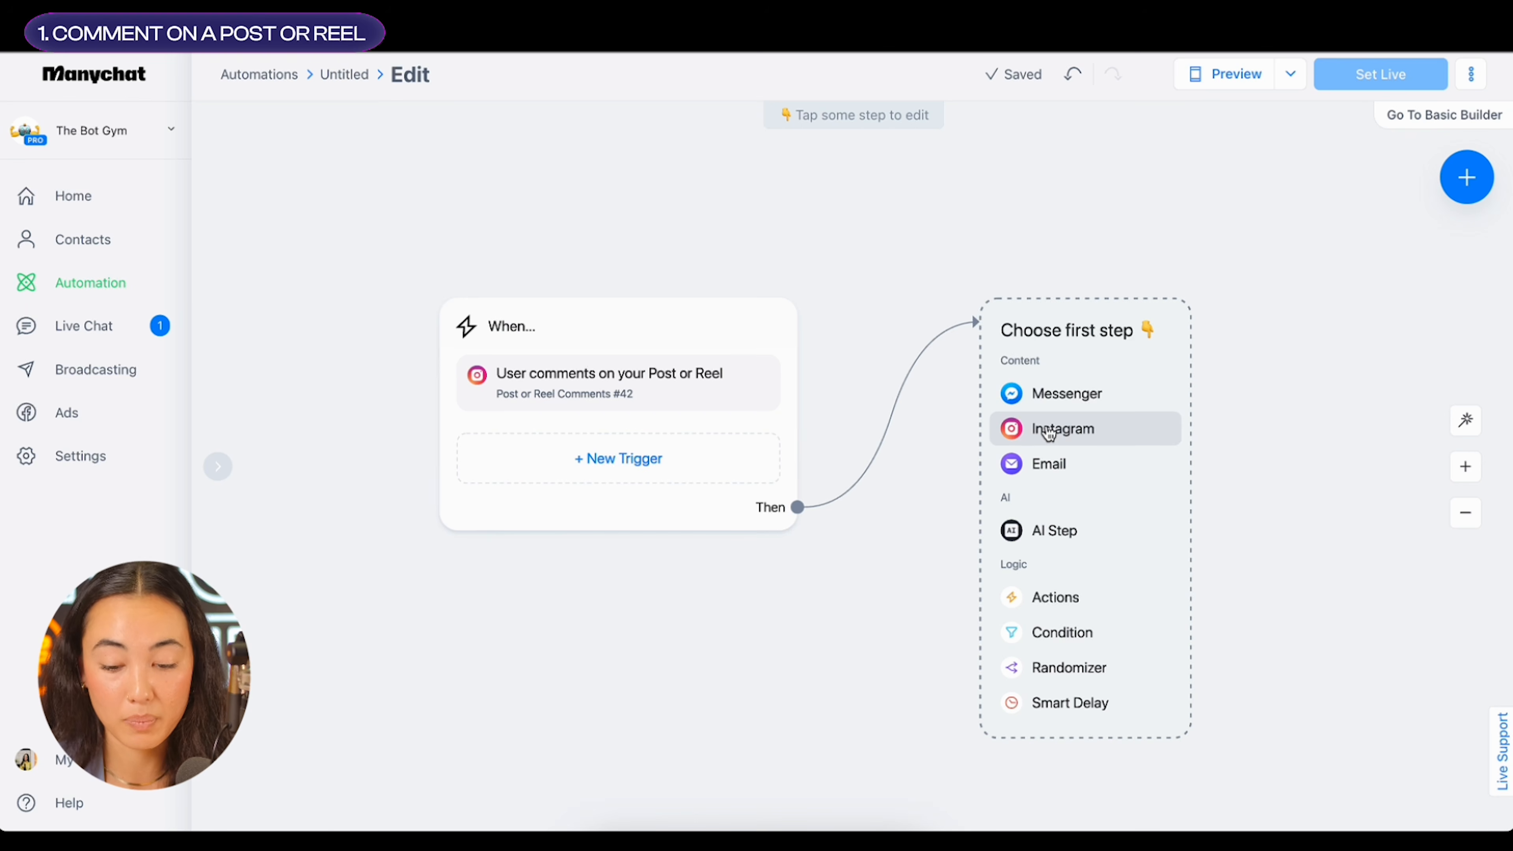
Add an Instagram message as the automation's first step, keep it sent as Comment Reply, and open its text for writing
click(1074, 433)
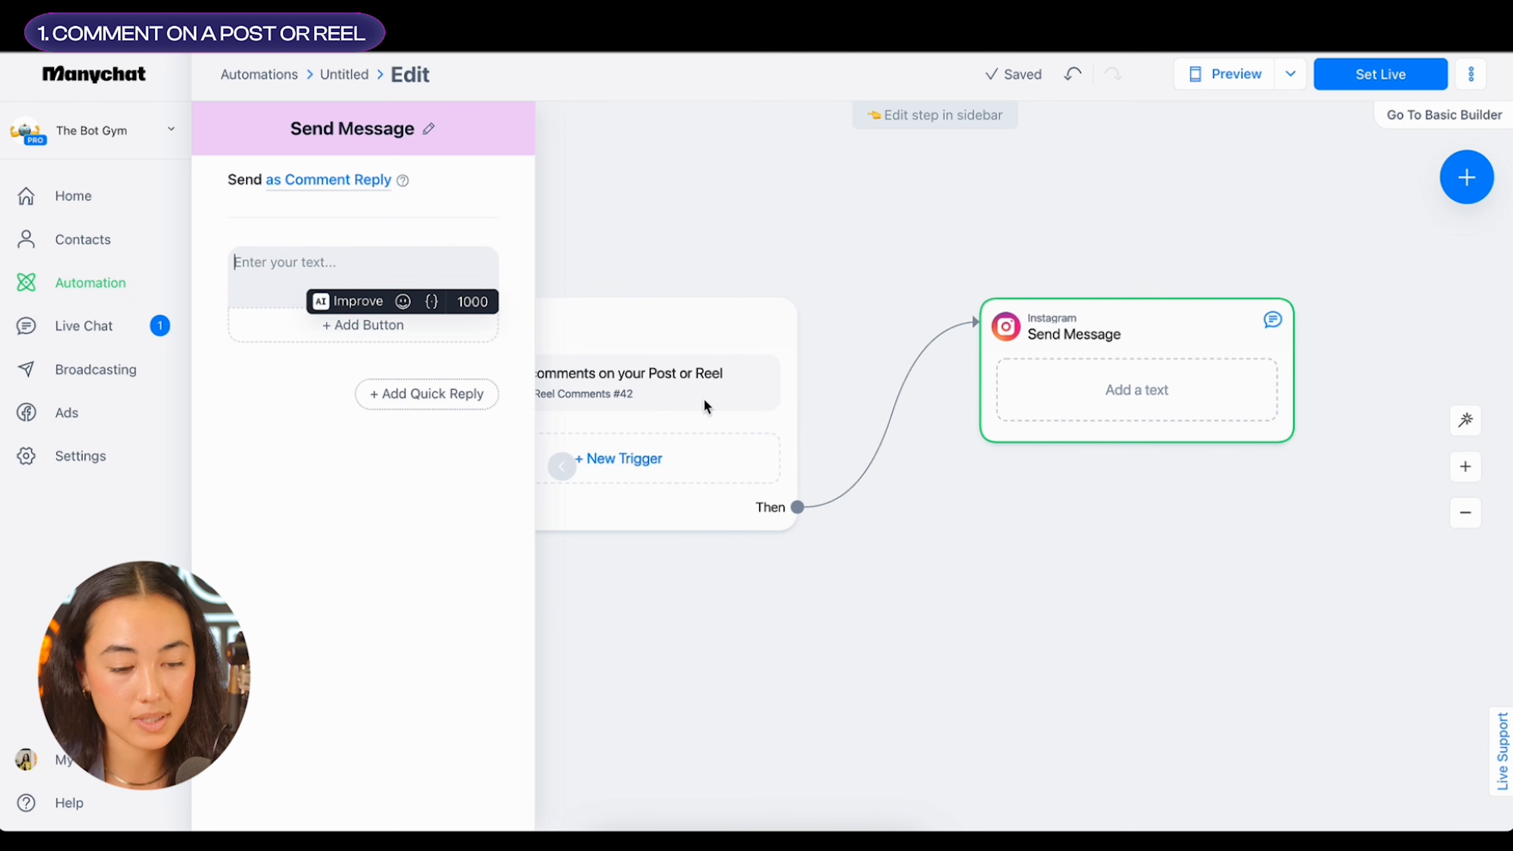
click(291, 181)
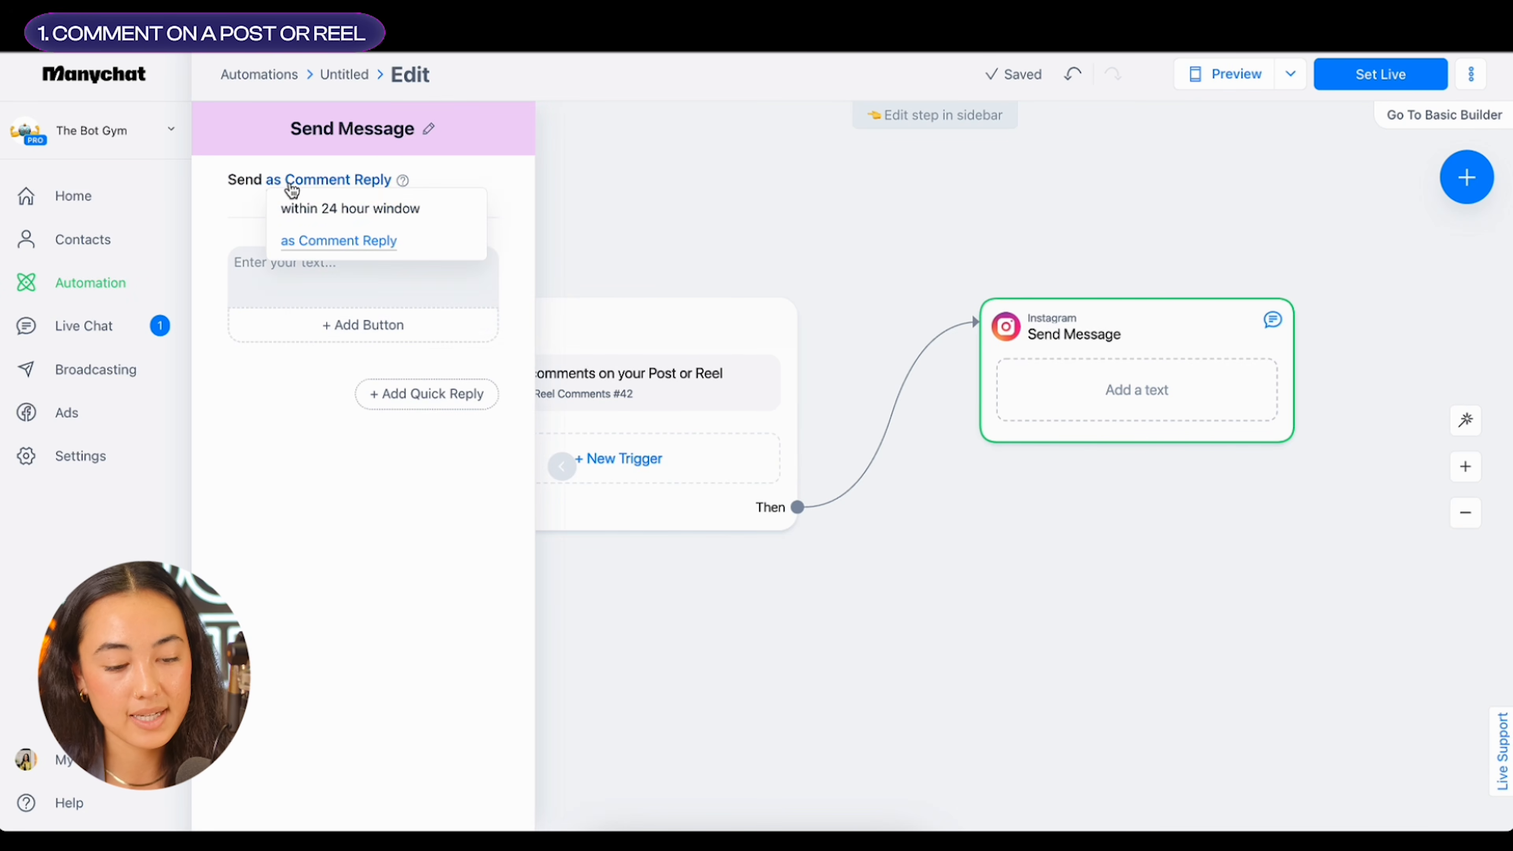
click(240, 220)
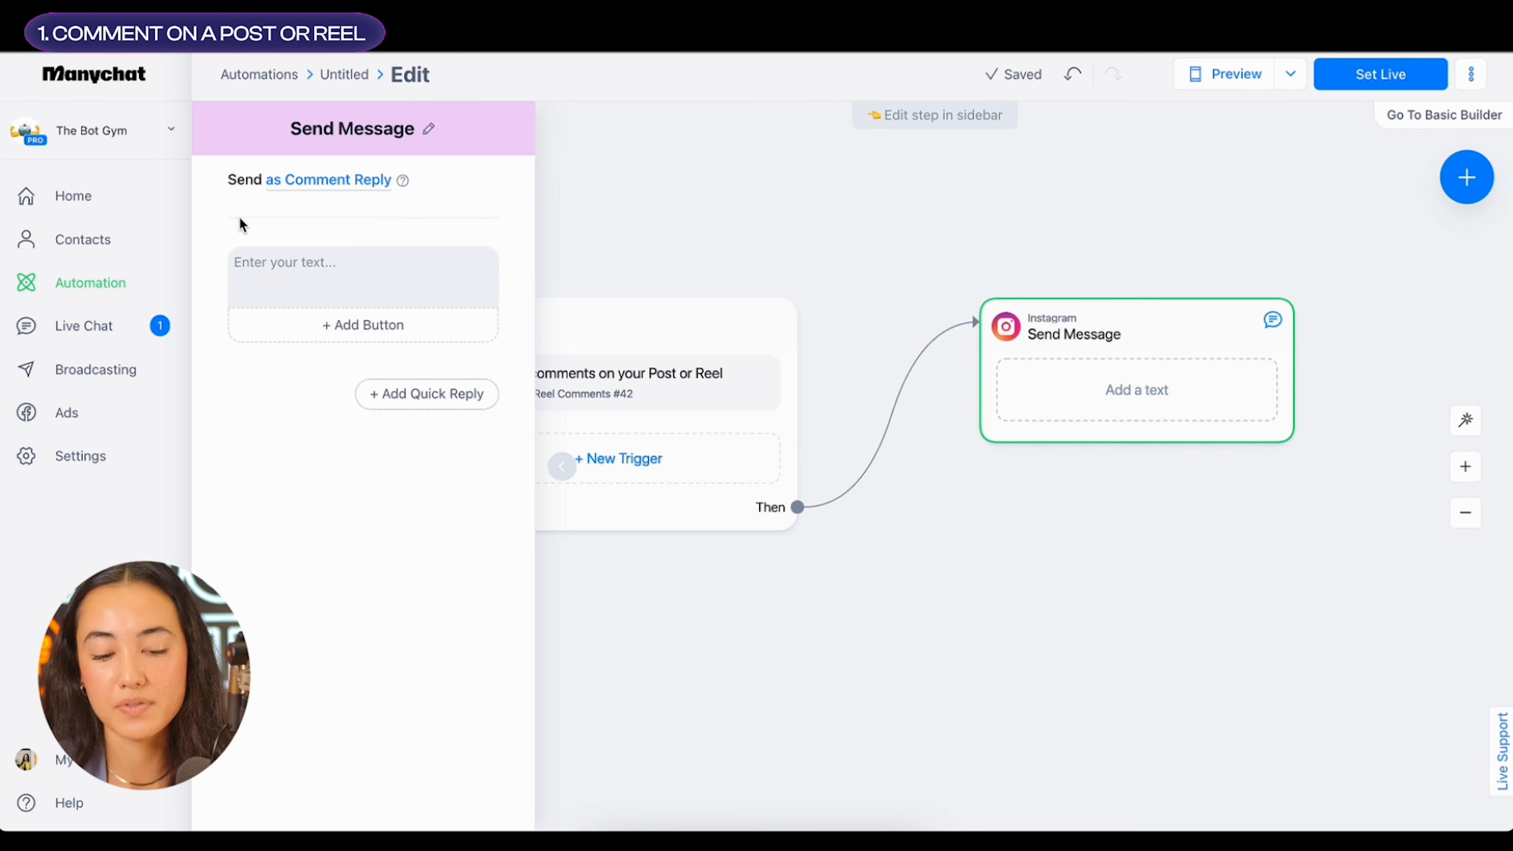
click(266, 260)
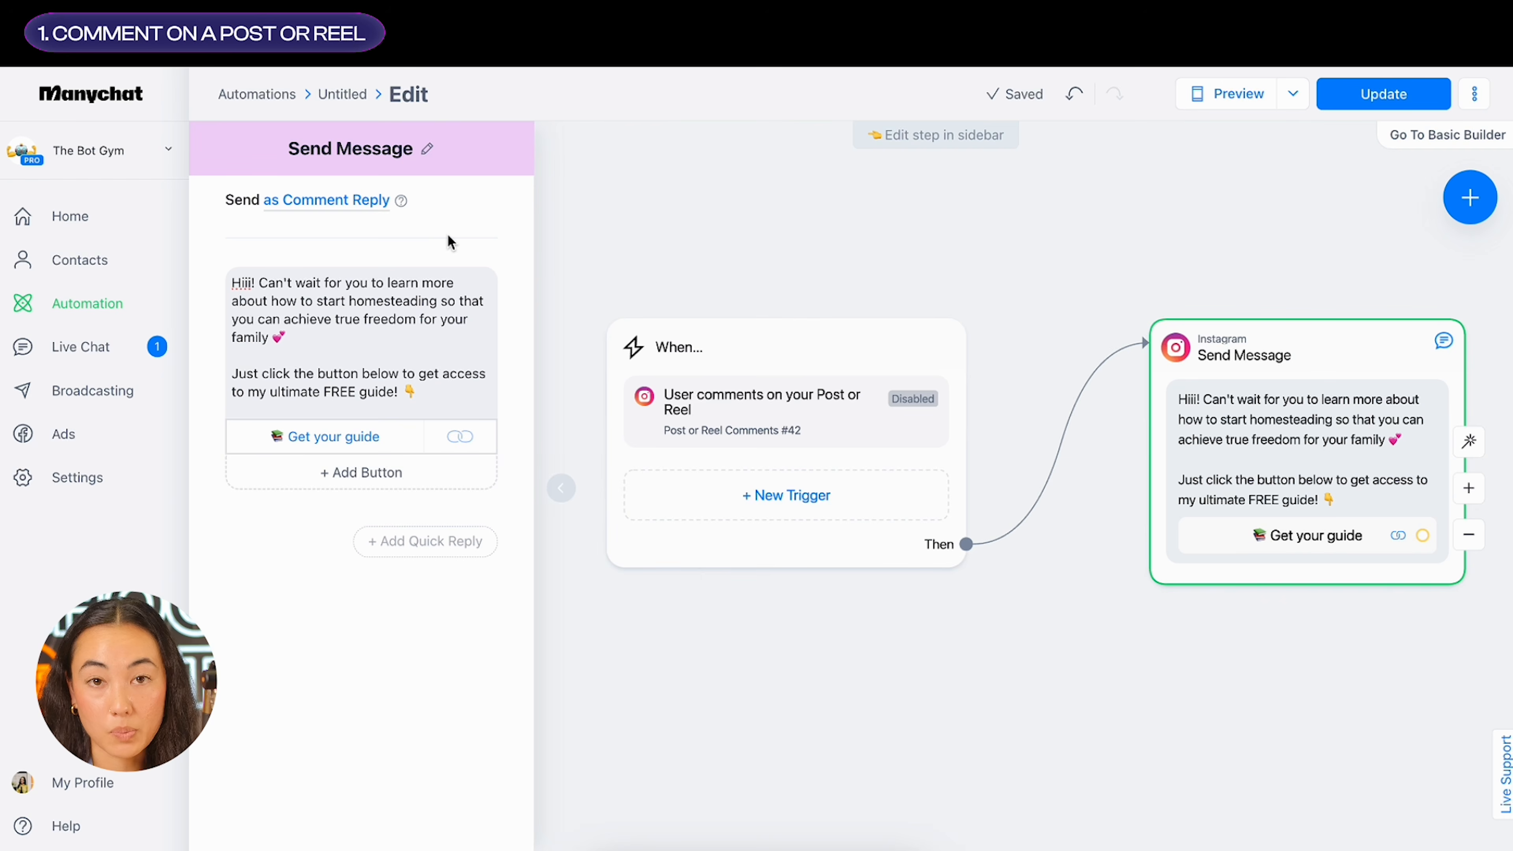
Review the Instagram message's text and the title and website link of its "Get your guide" button
click(435, 303)
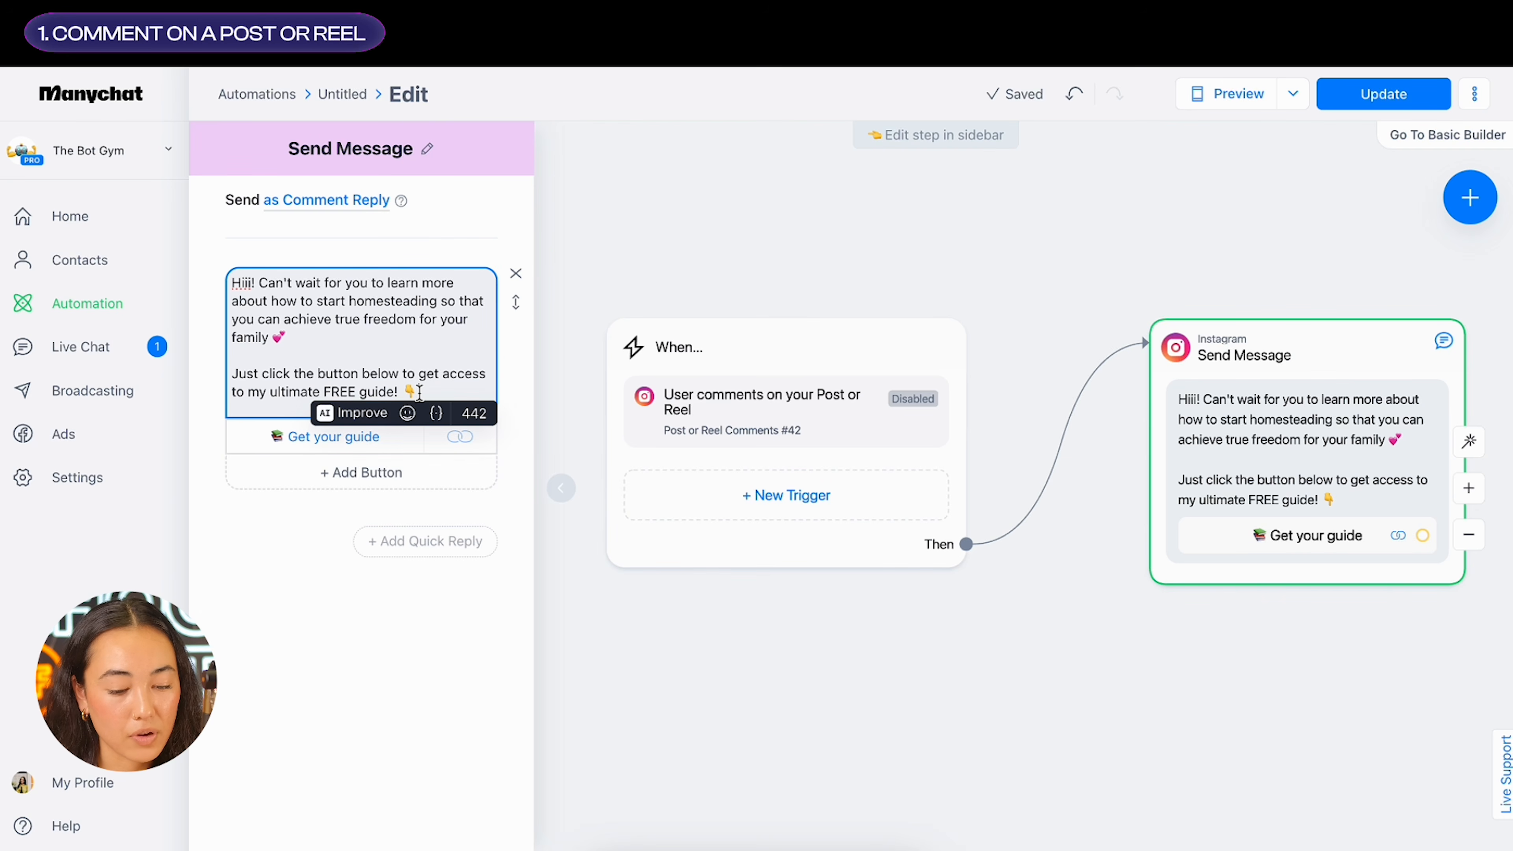
click(433, 262)
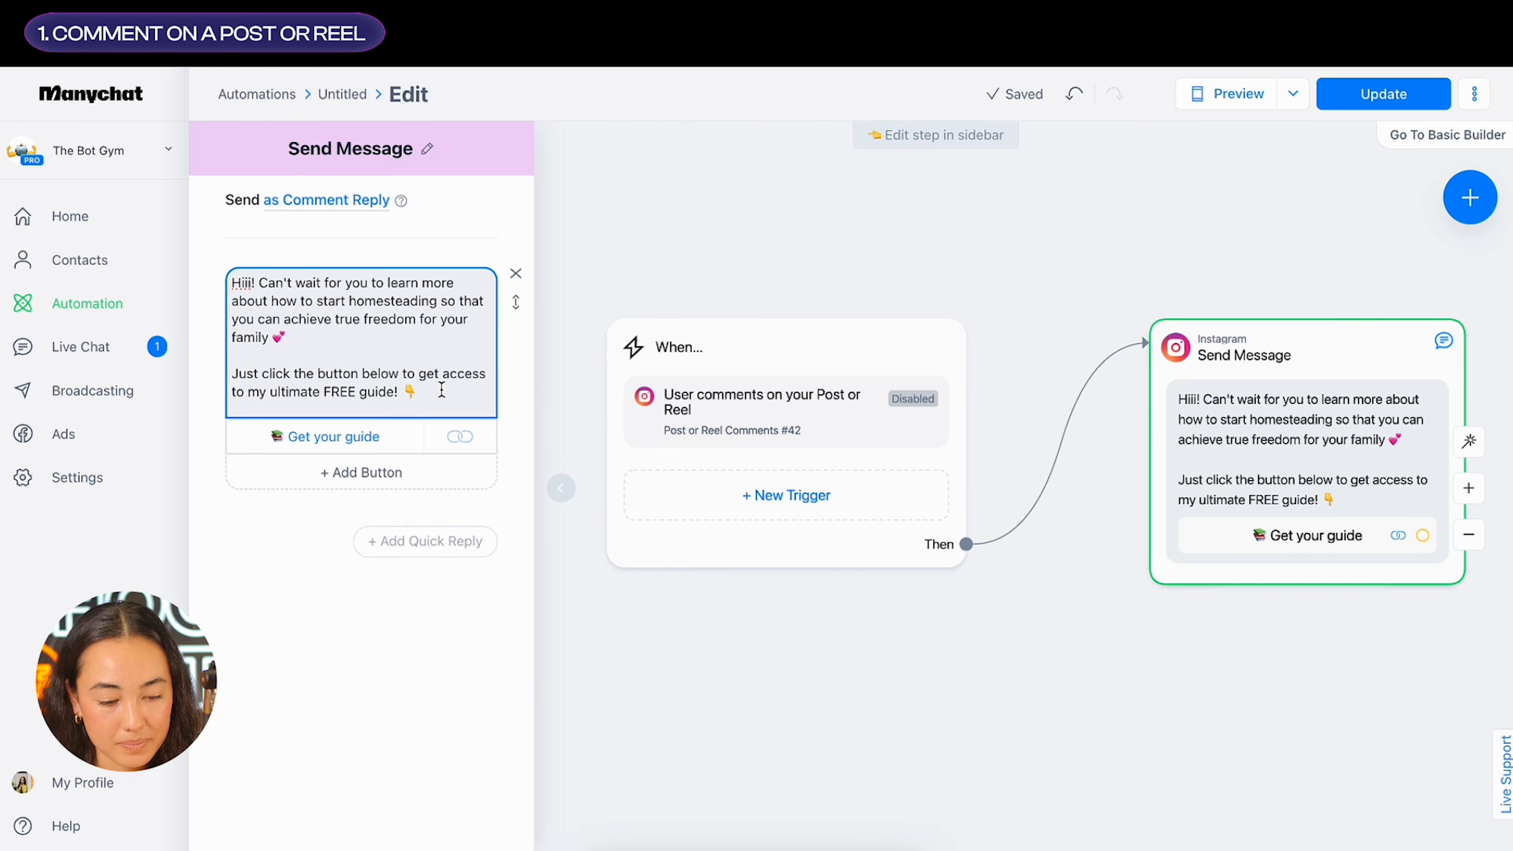
click(316, 434)
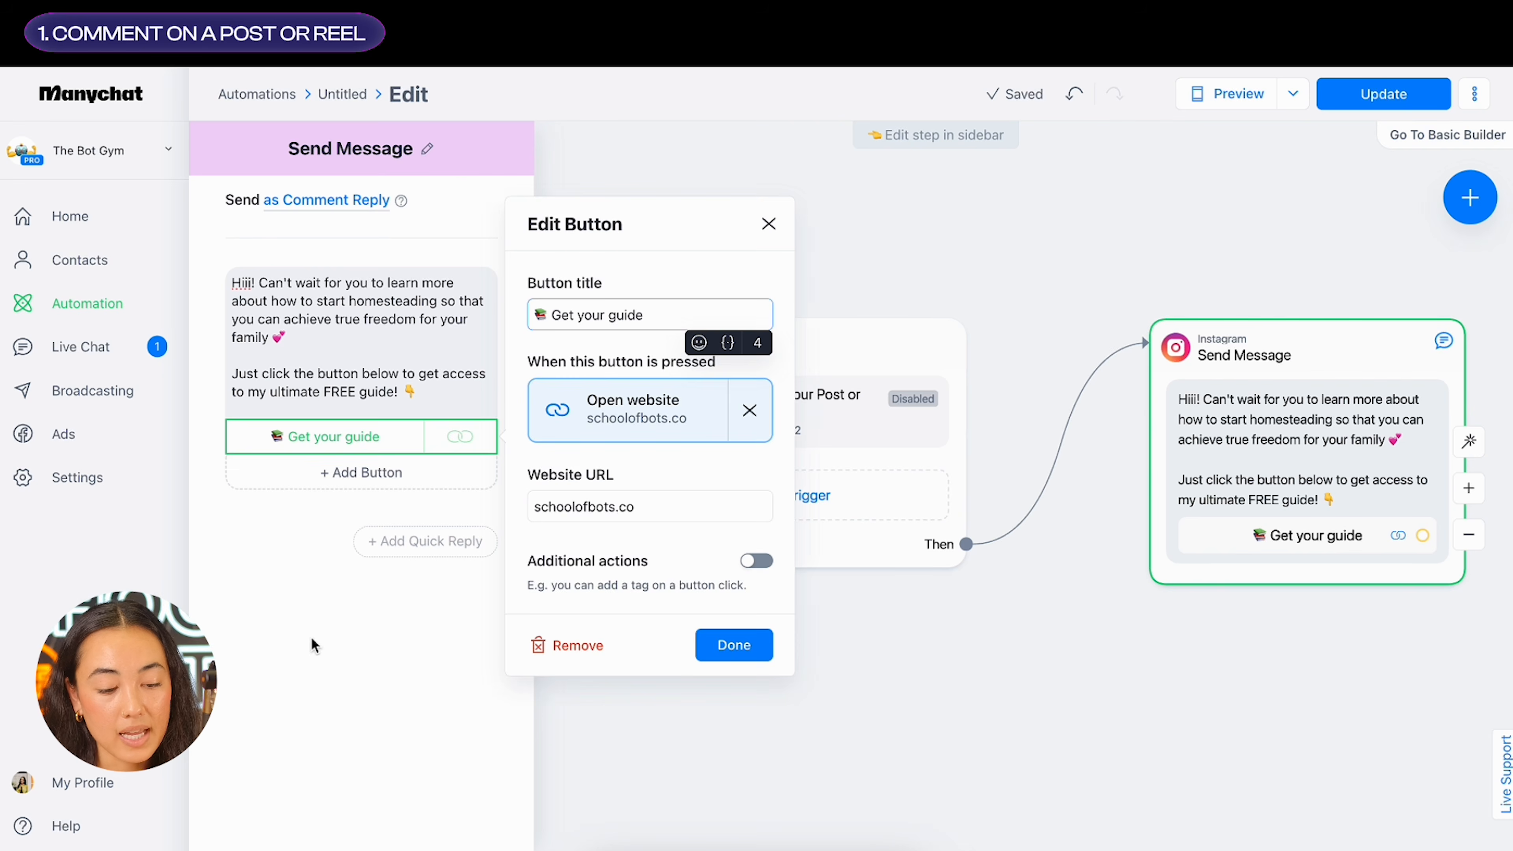
click(322, 631)
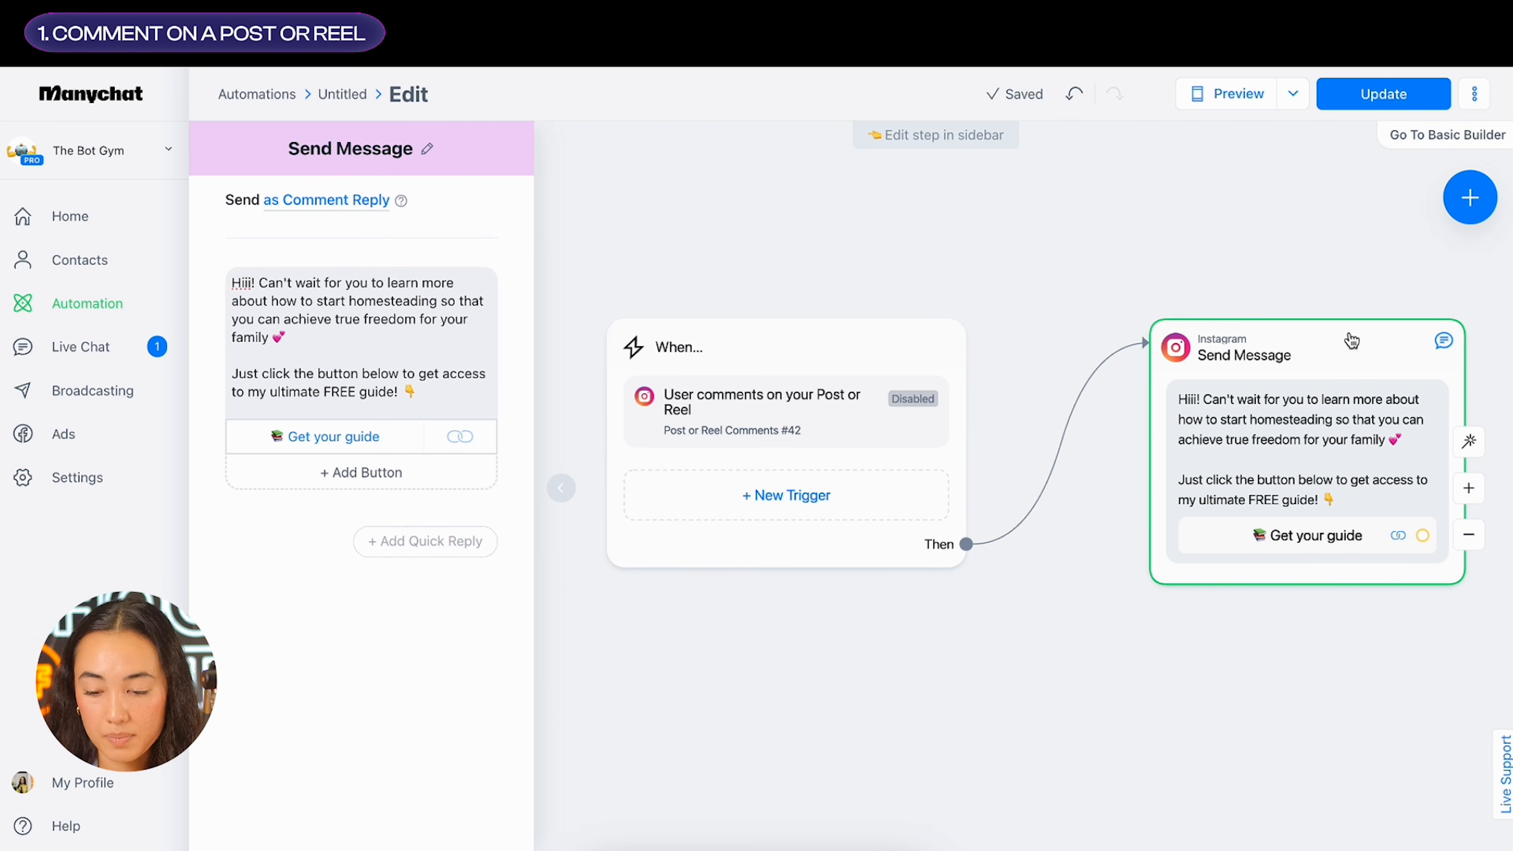
drag(1208, 232, 1056, 232)
scroll(1056, 237, down, 2)
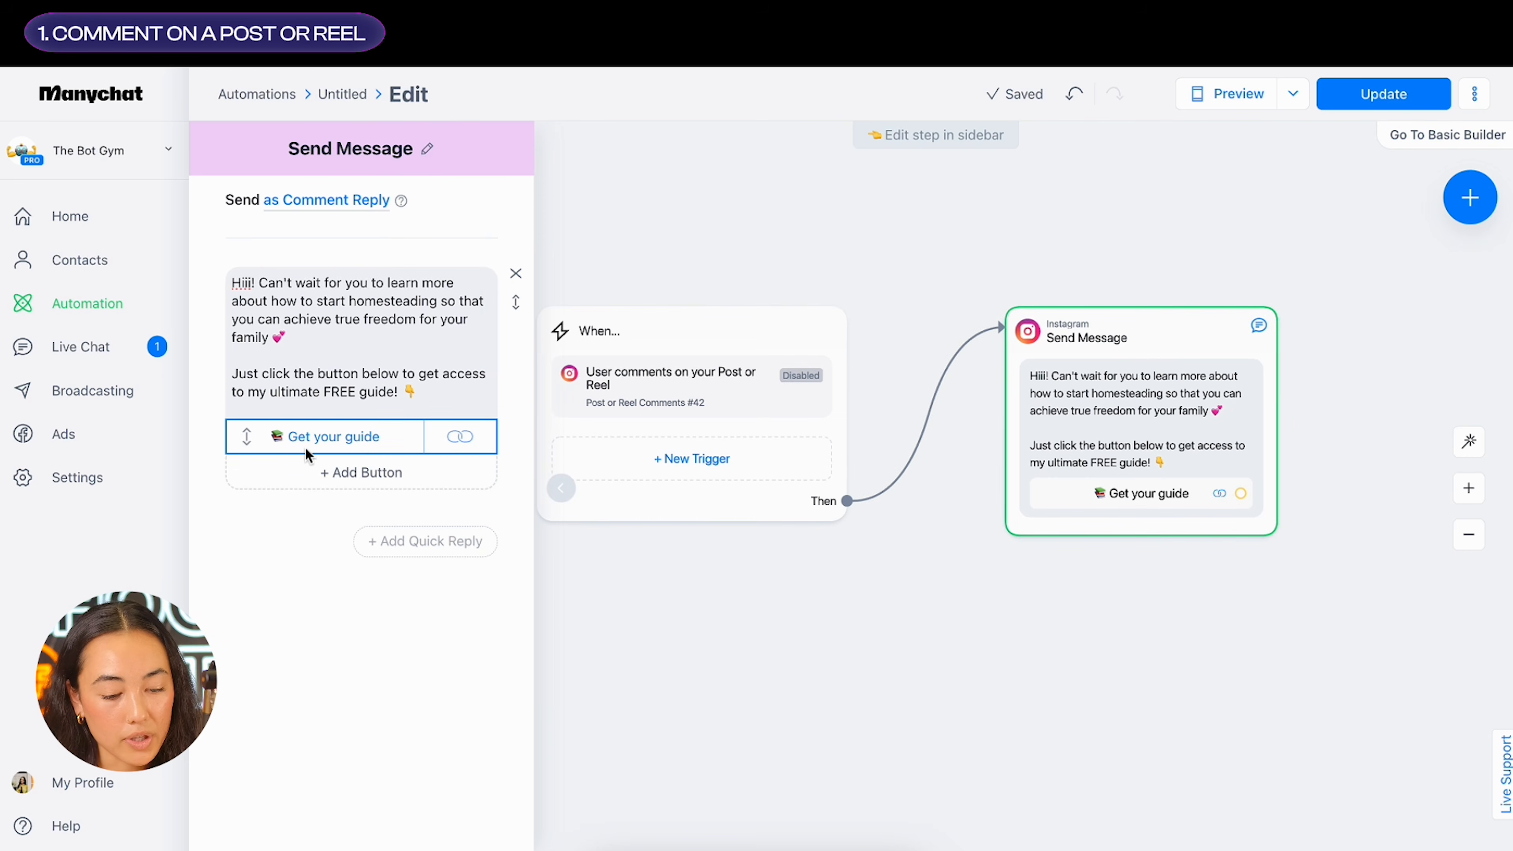
click(341, 475)
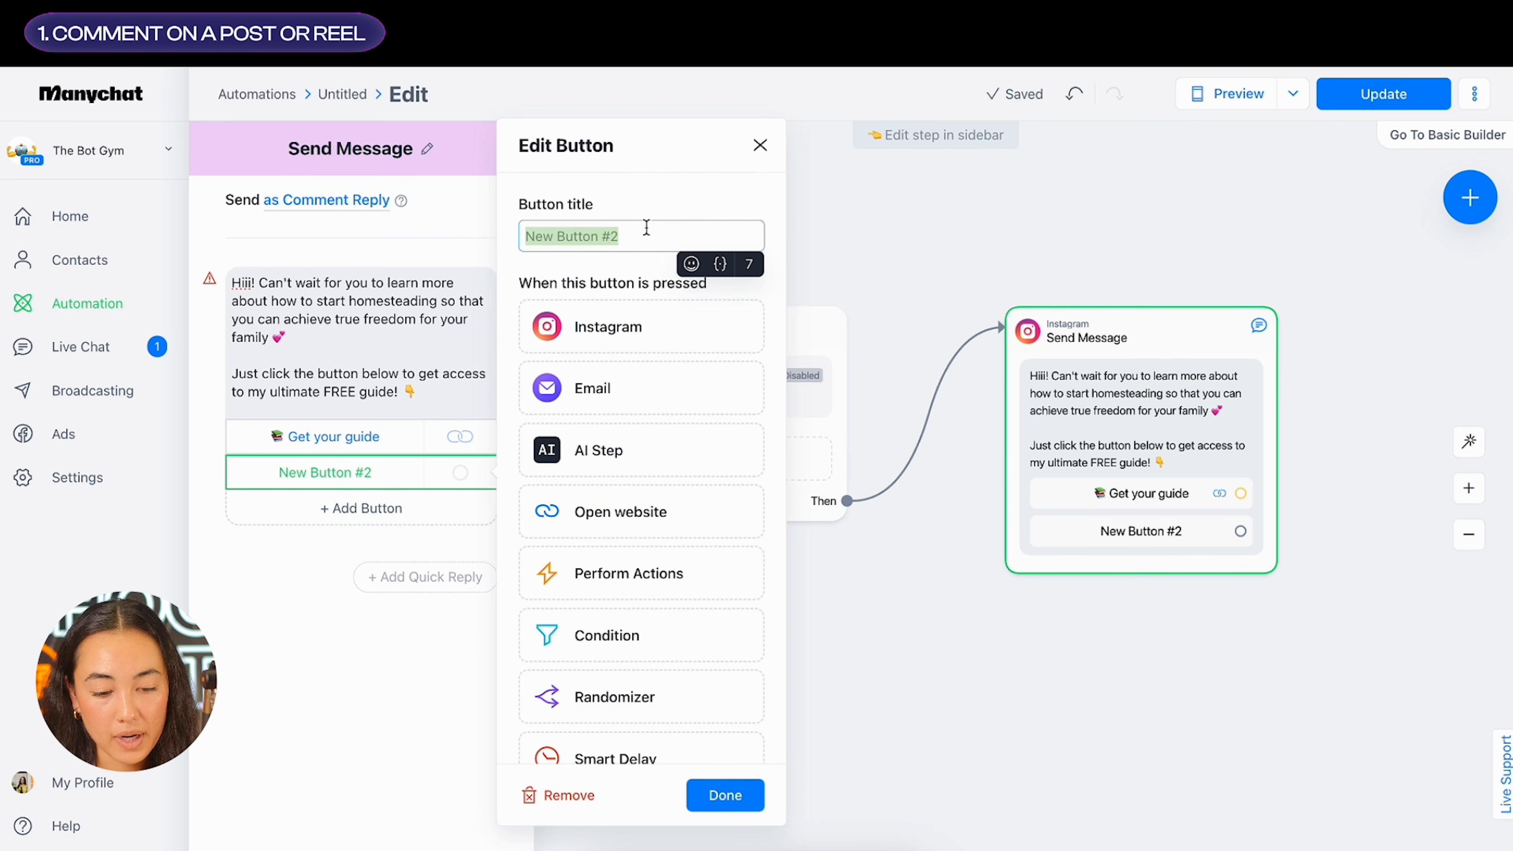
click(691, 265)
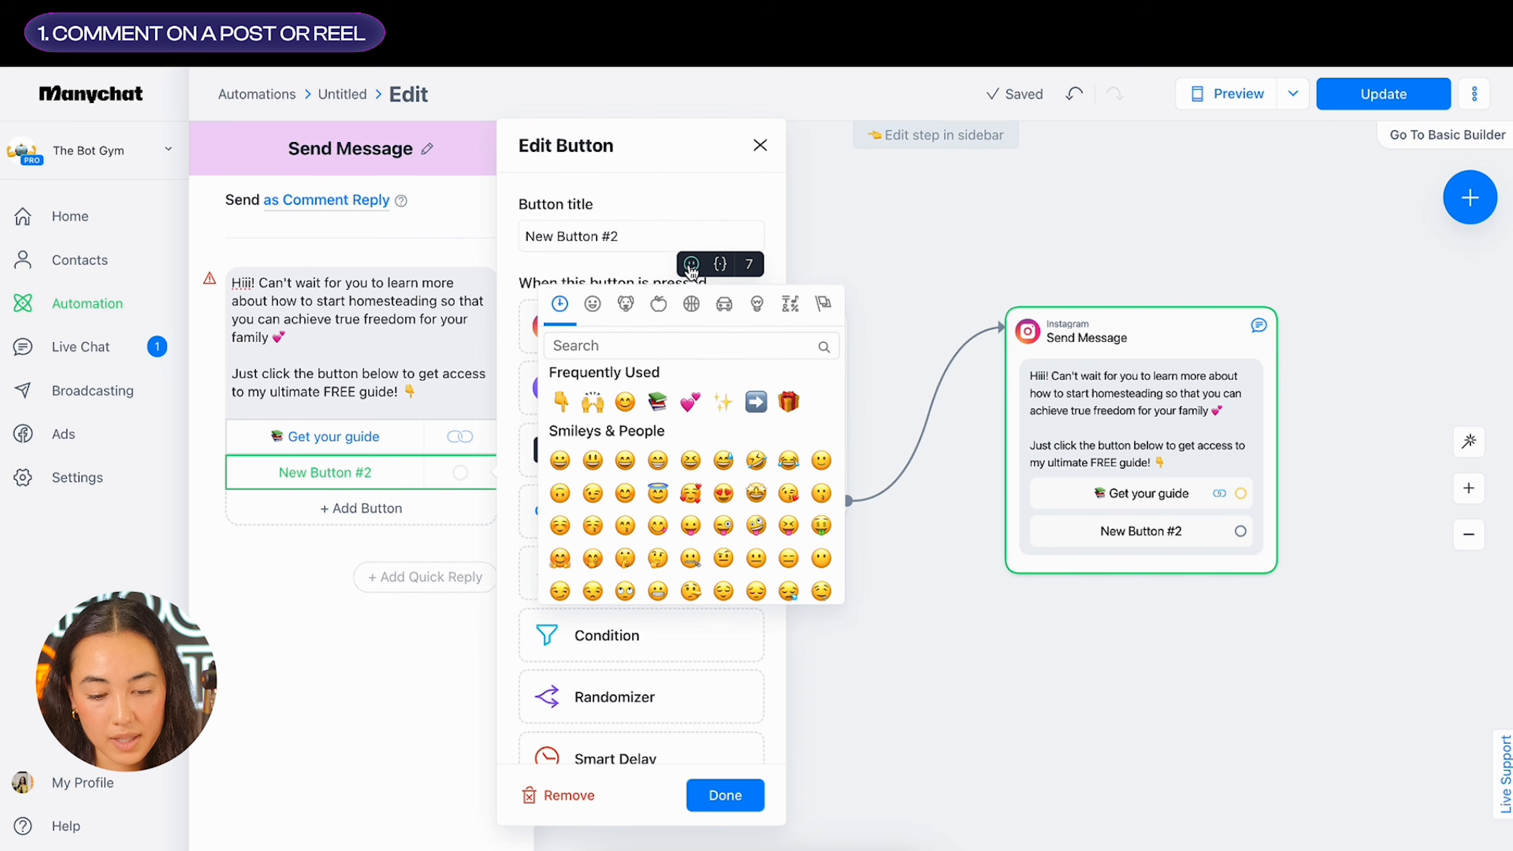
click(646, 215)
click(582, 528)
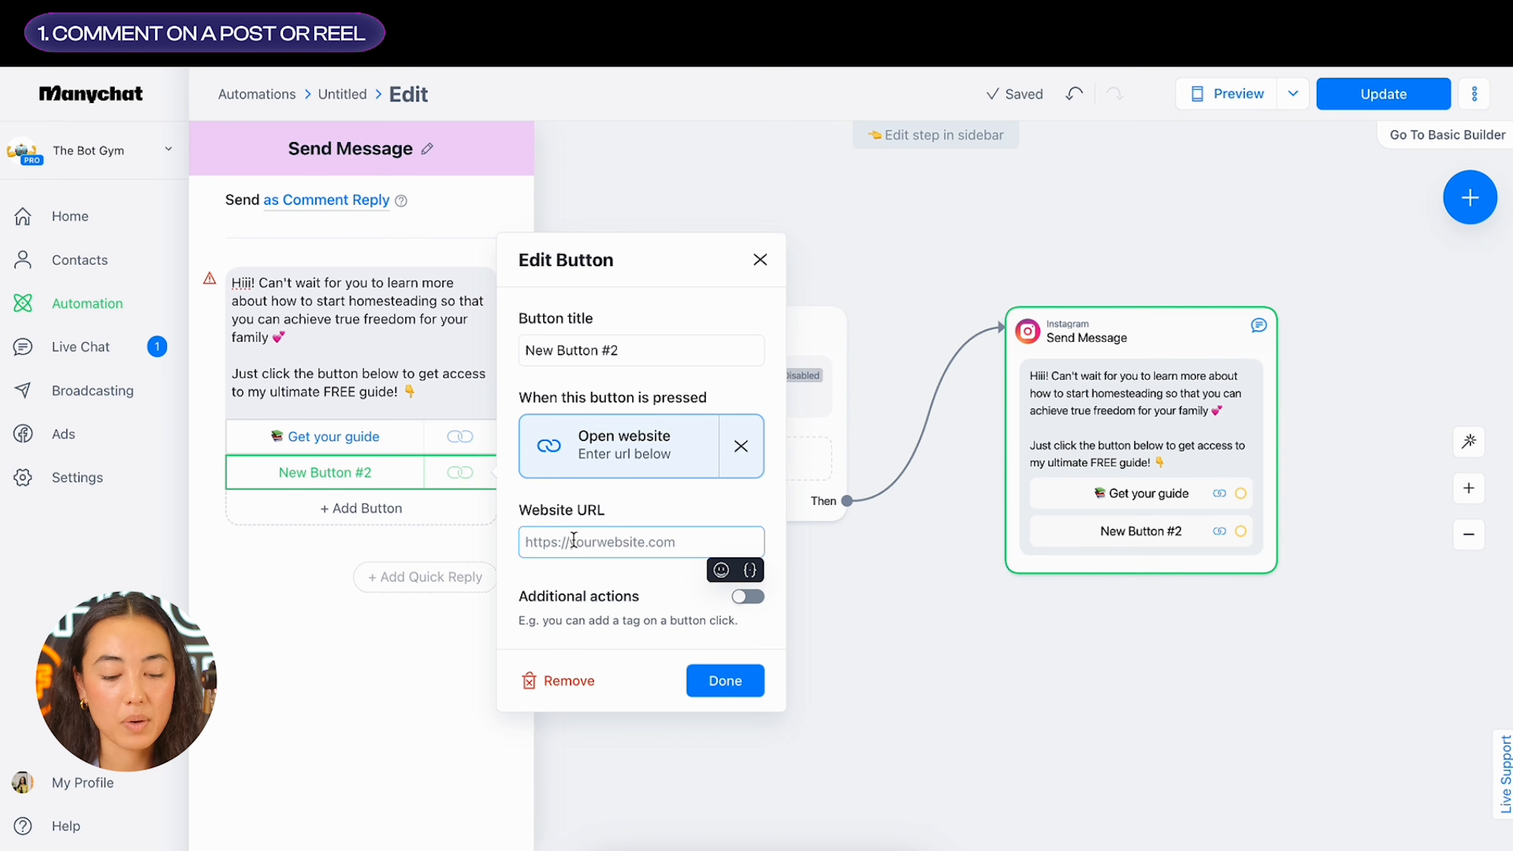
click(557, 681)
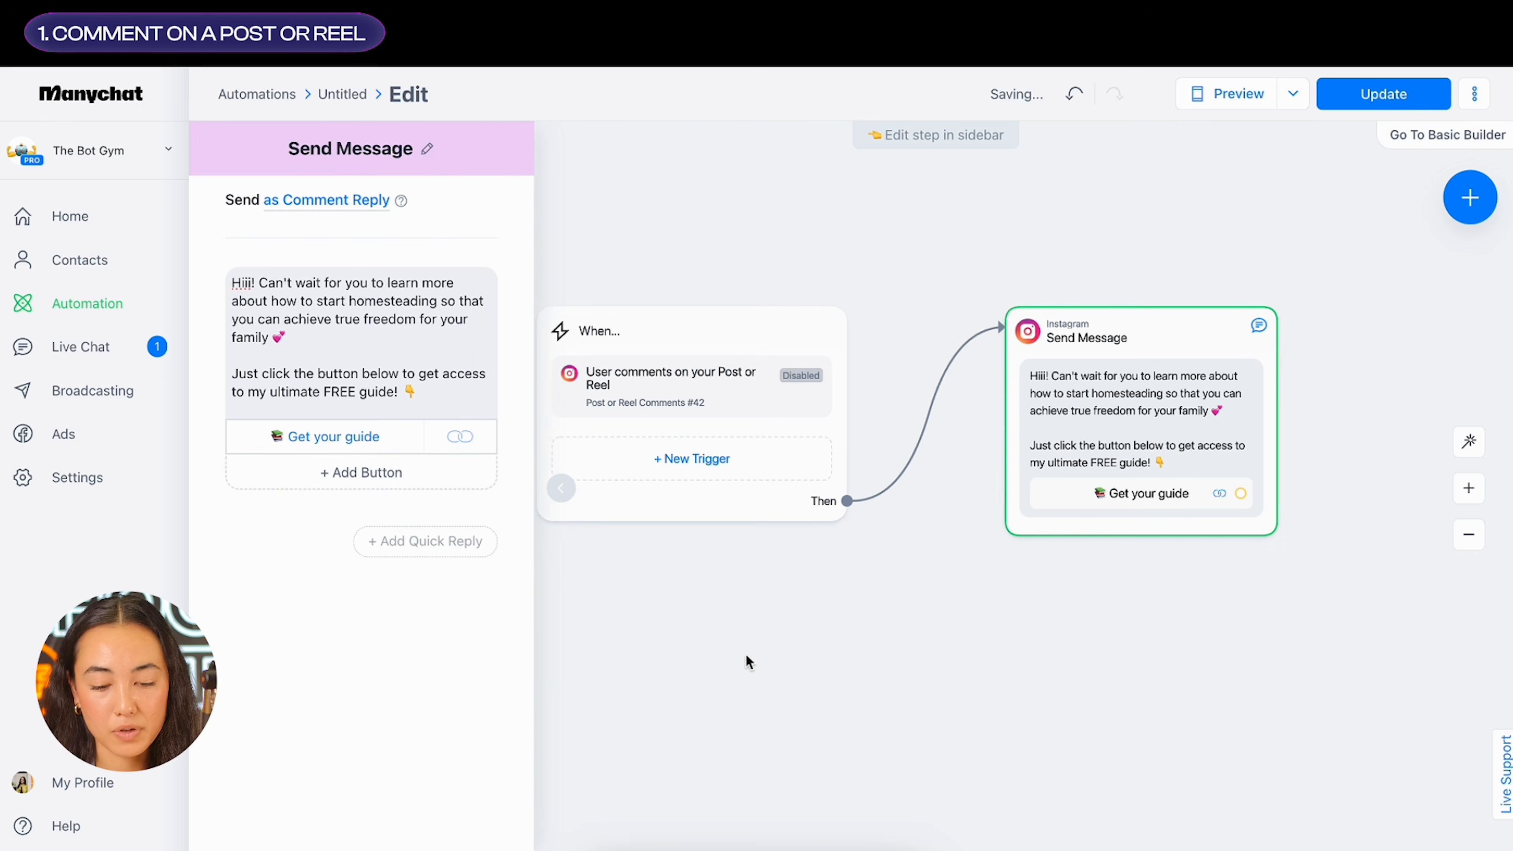
Close the message's settings and publish the updated automation
click(746, 652)
scroll(1303, 224, up, 3)
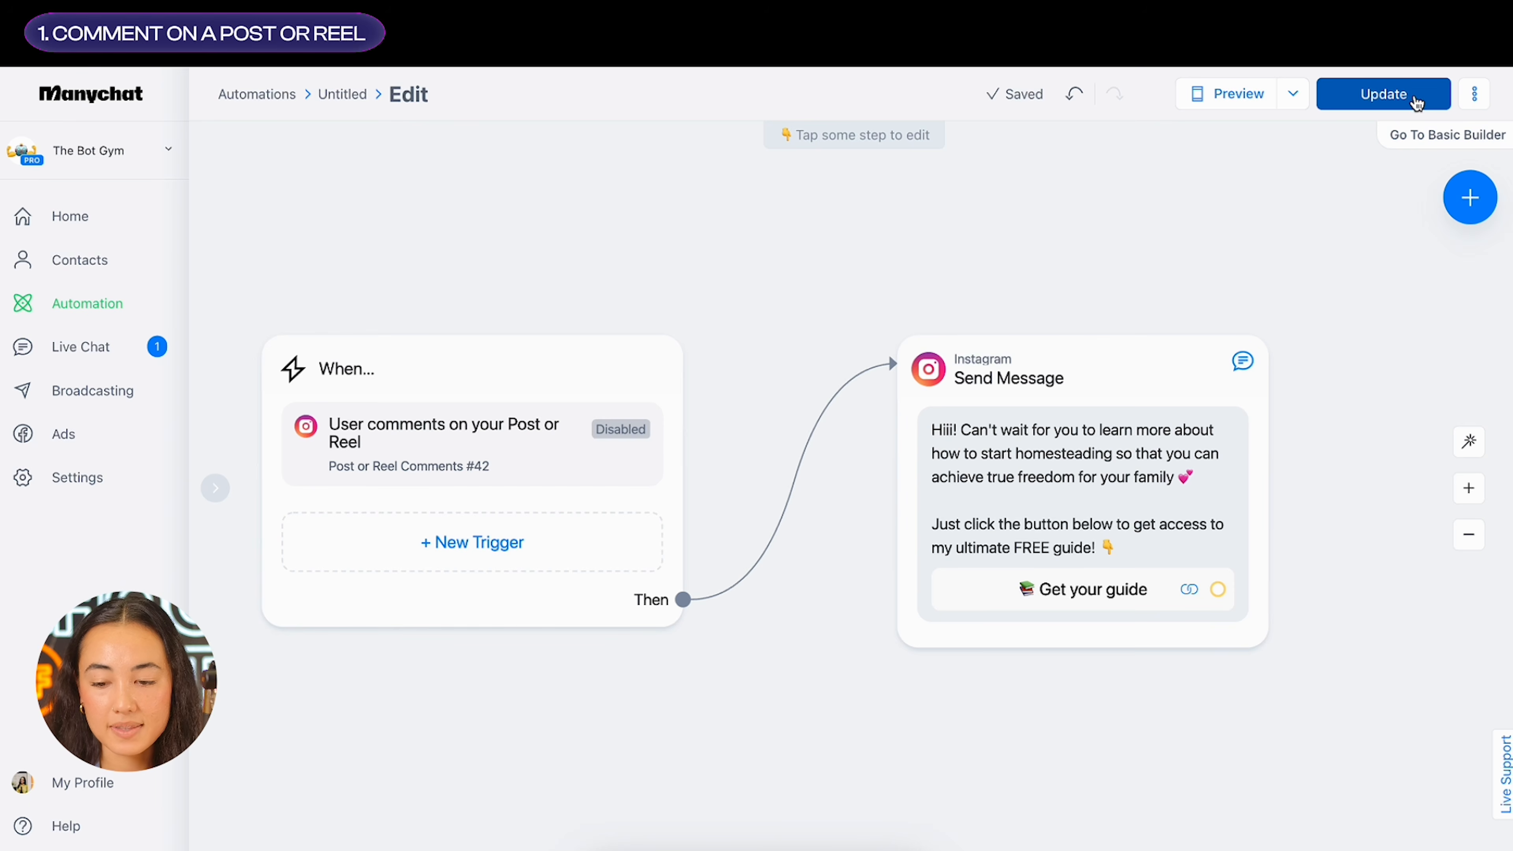
click(1394, 96)
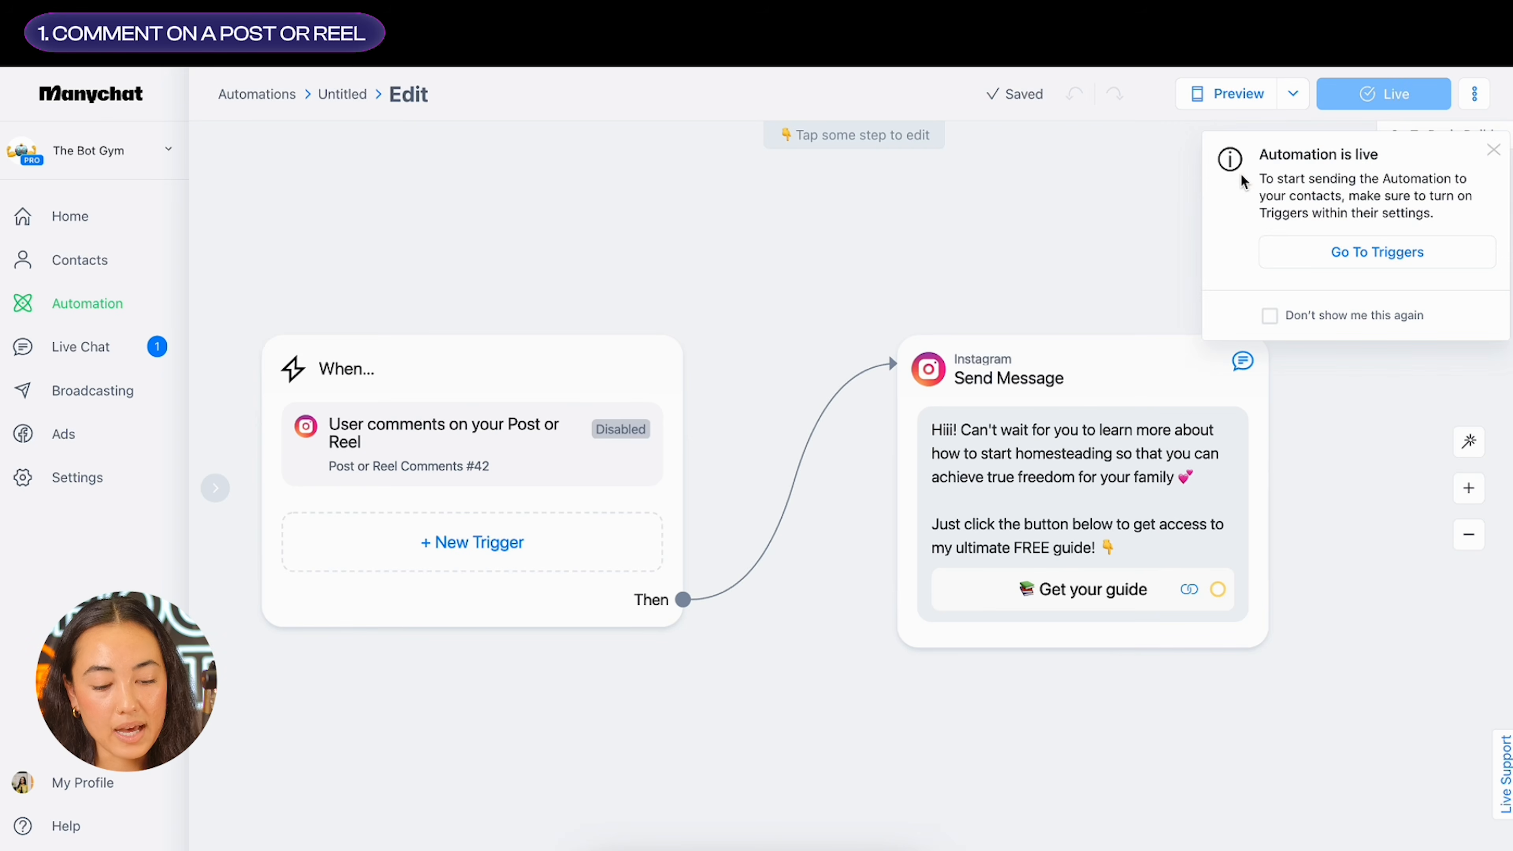
click(602, 370)
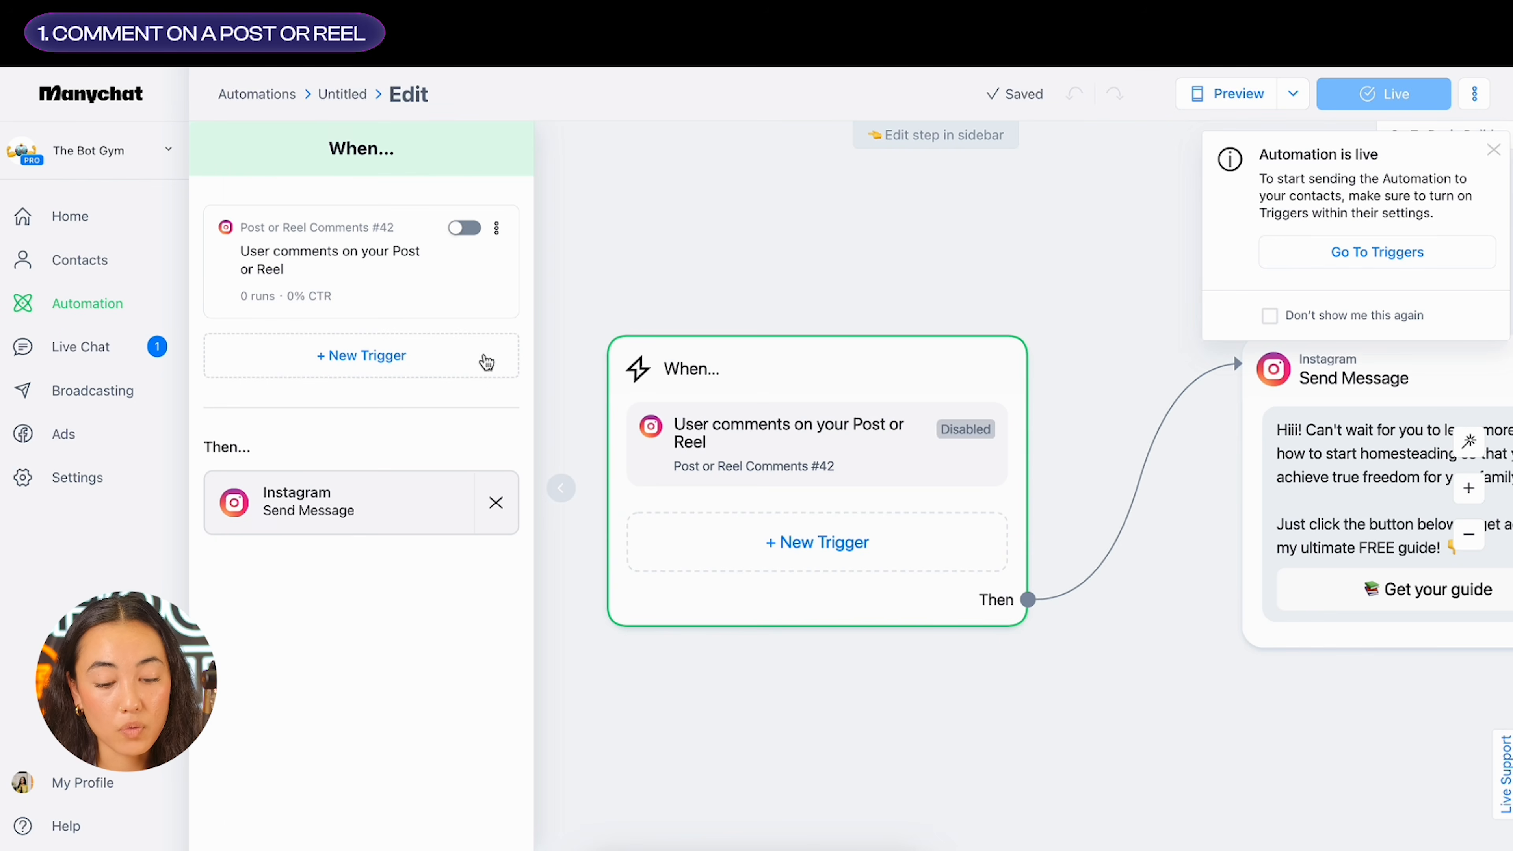
click(461, 228)
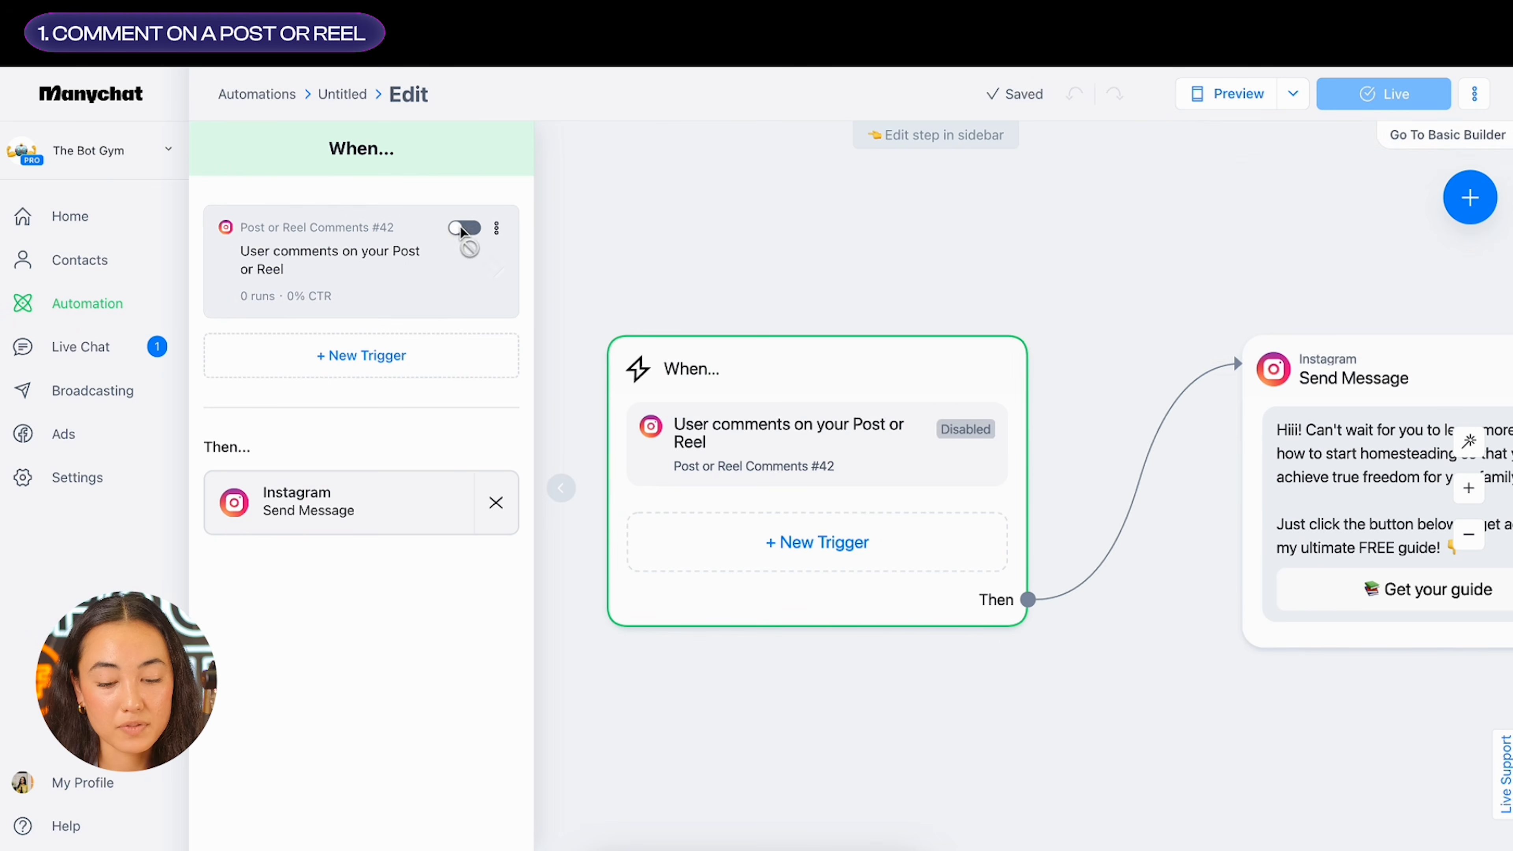
click(474, 232)
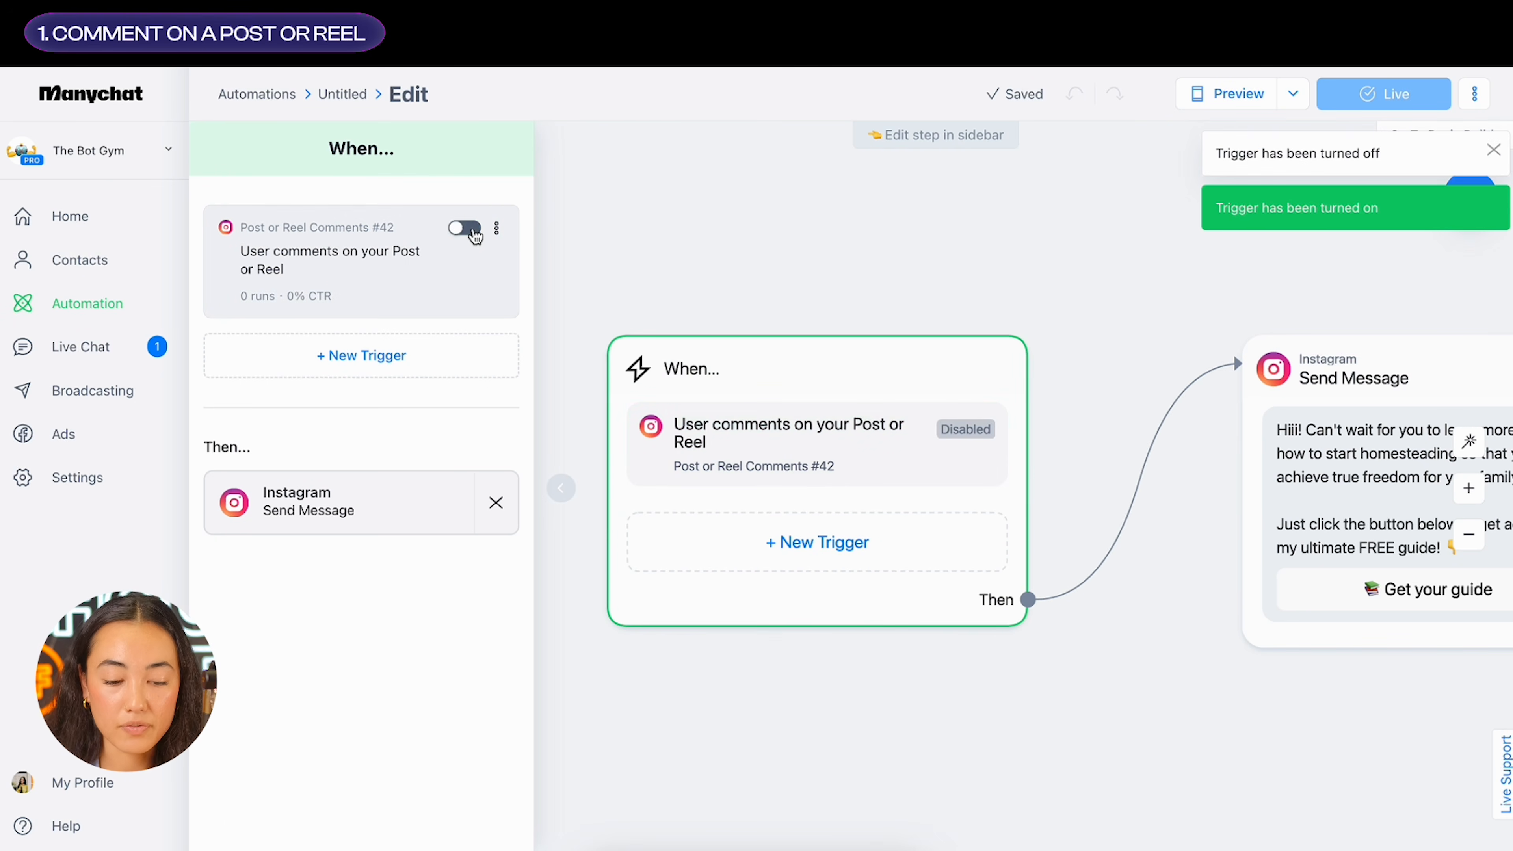
click(829, 231)
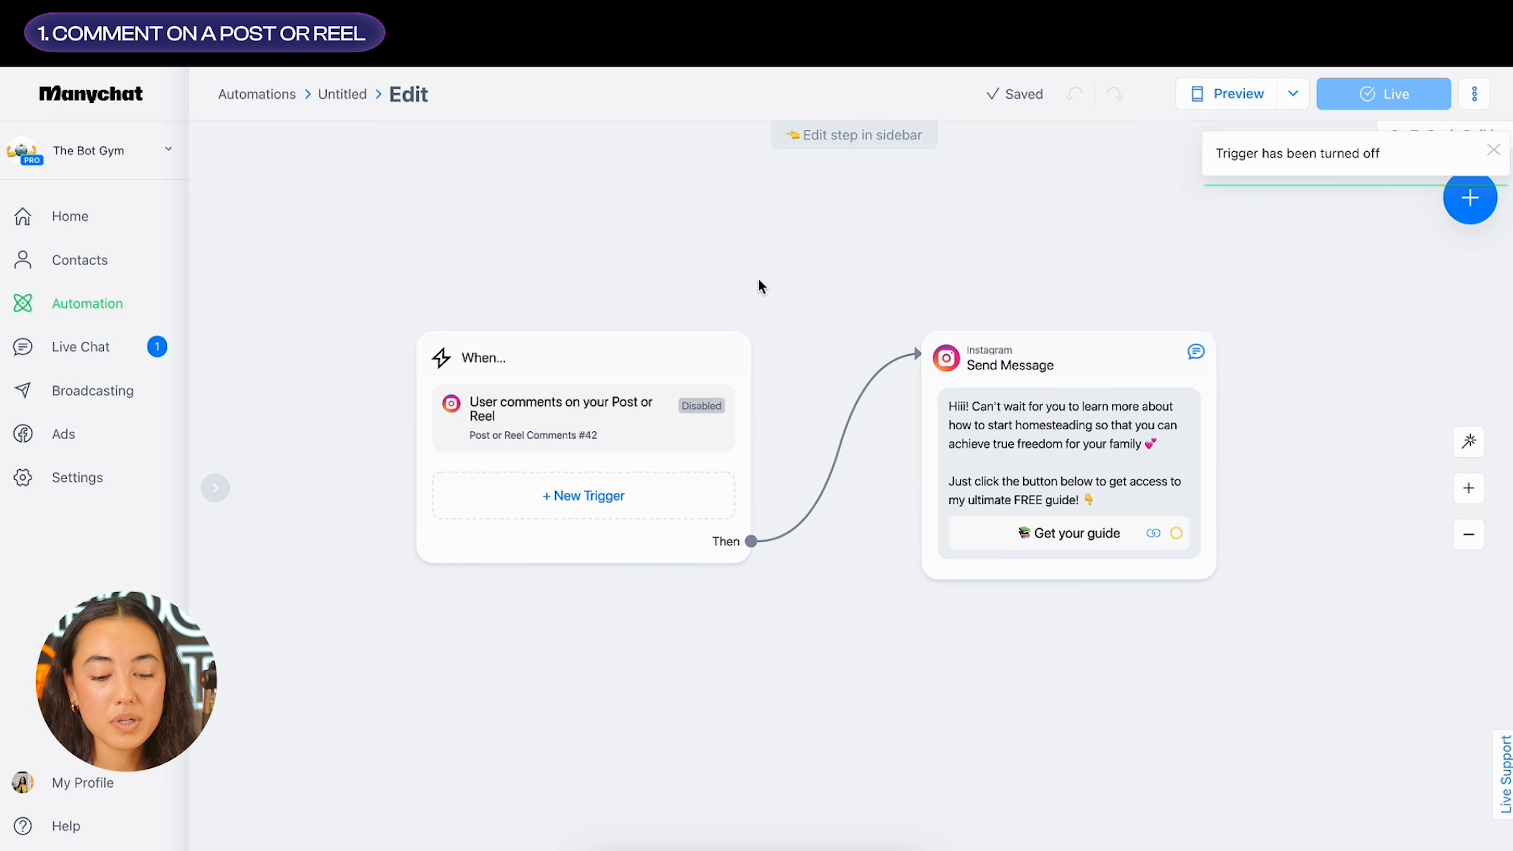
Turn on the Post or Reel Comments trigger of the automation and close the trigger settings
click(722, 348)
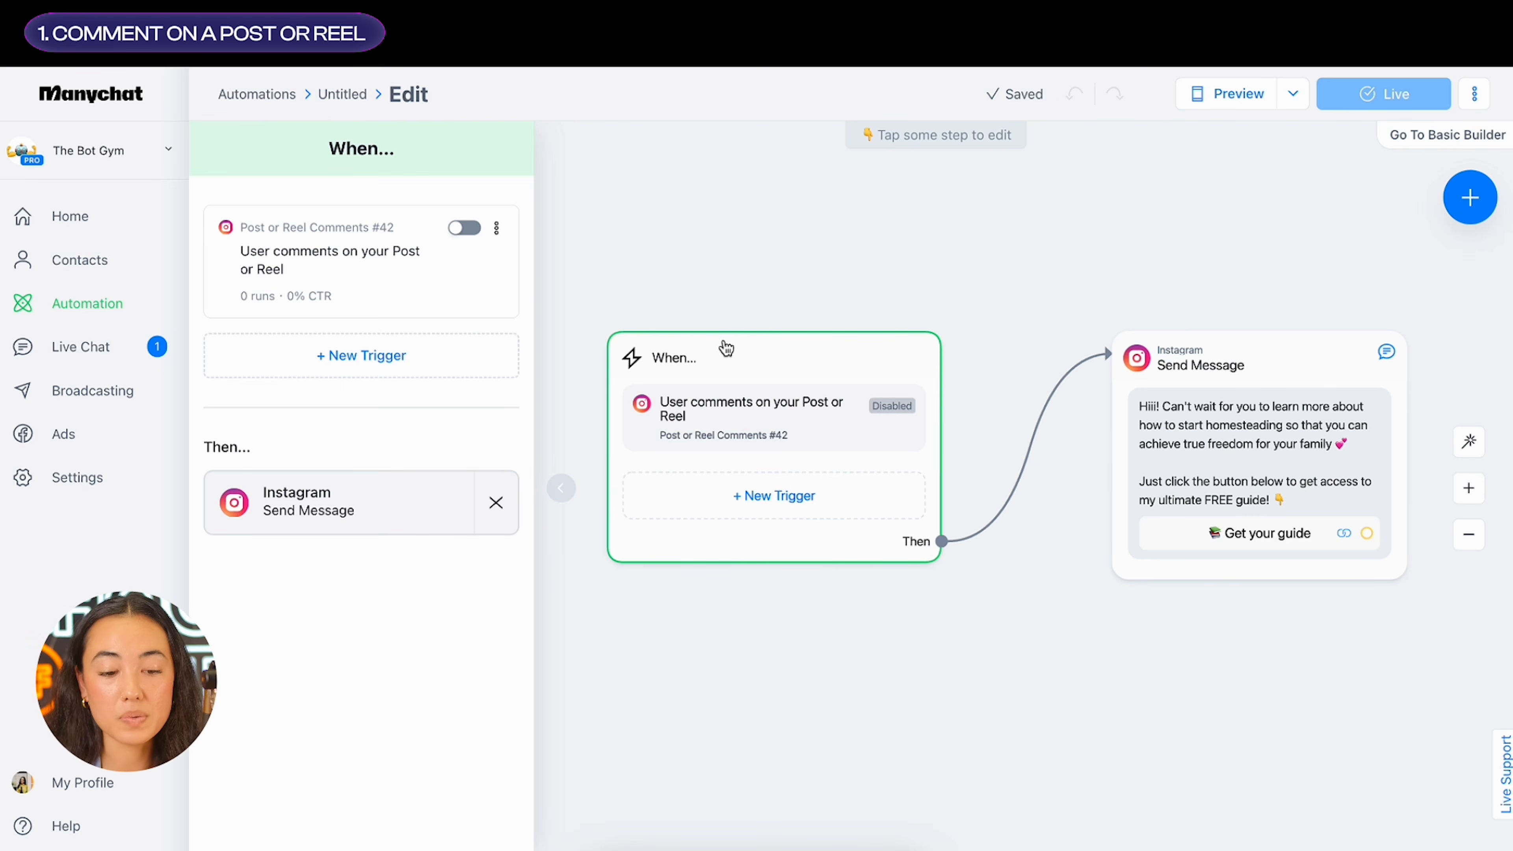
click(464, 228)
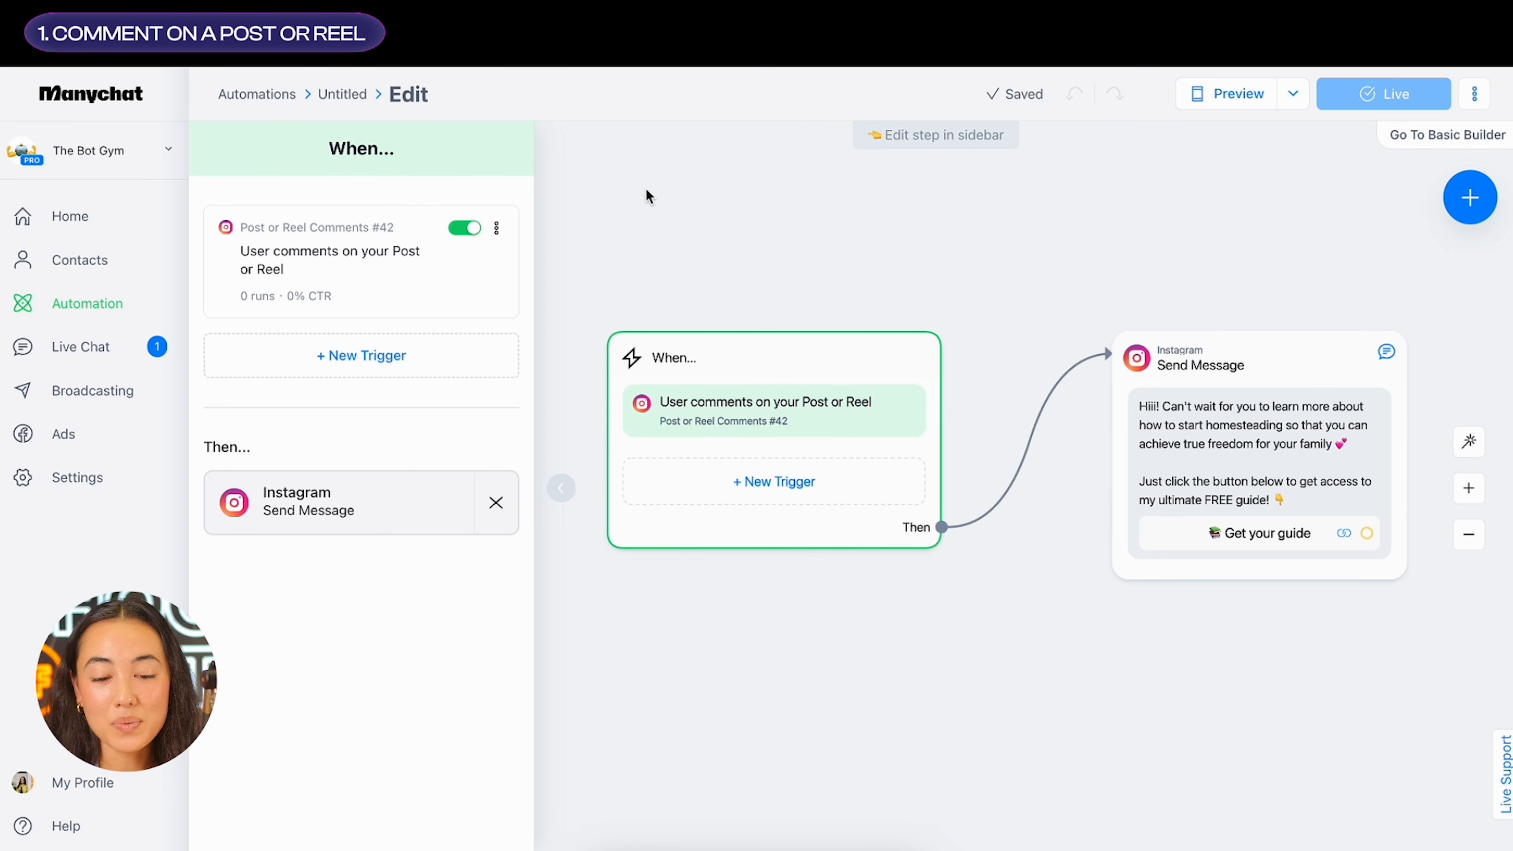
click(689, 201)
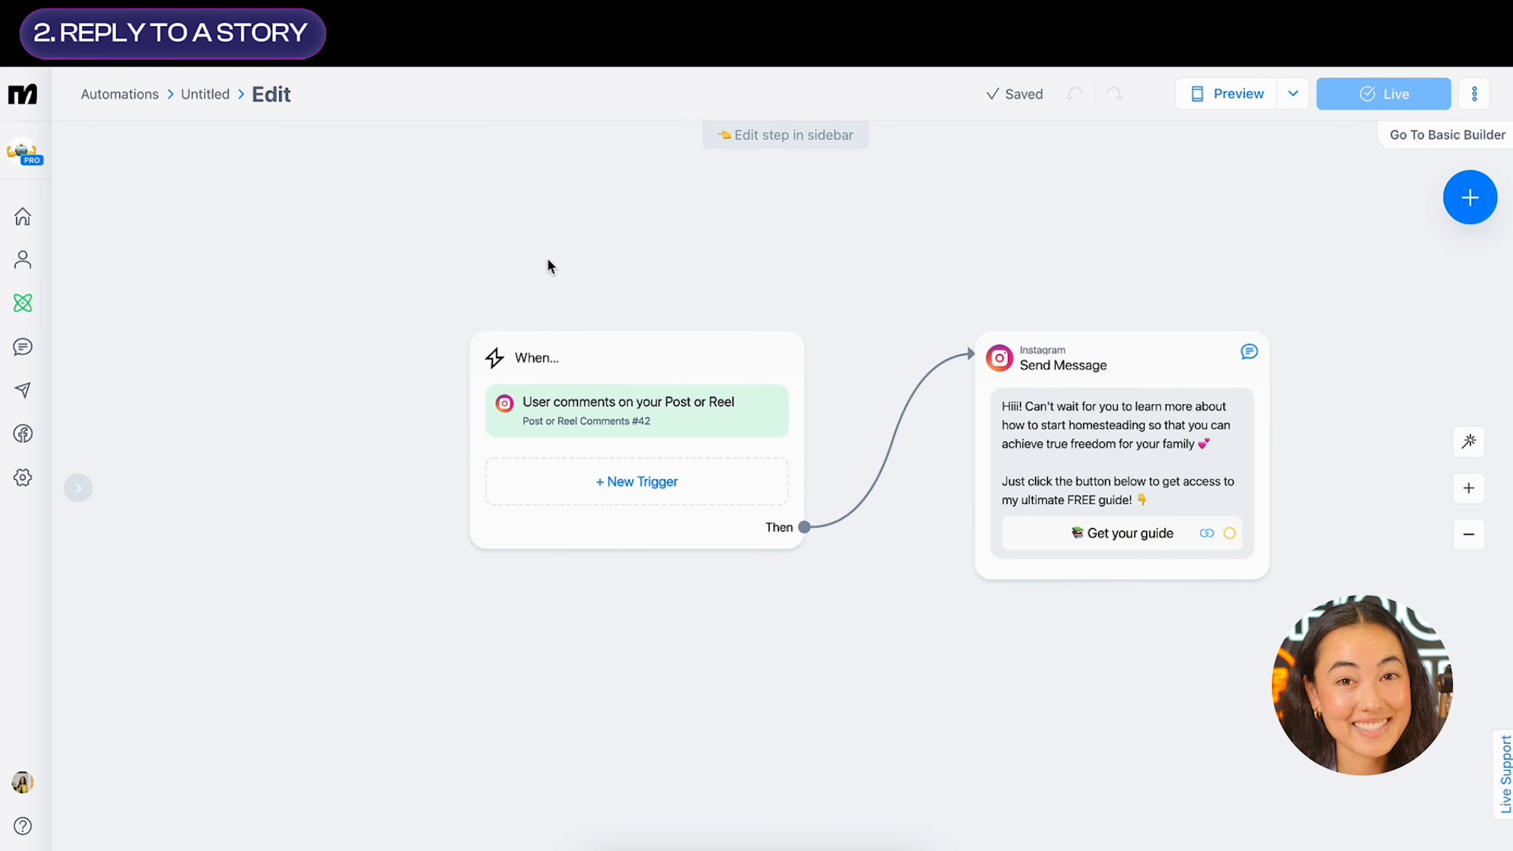
Add a second Instagram trigger for users replying to your Story, keeping it applied to All Stories
click(589, 357)
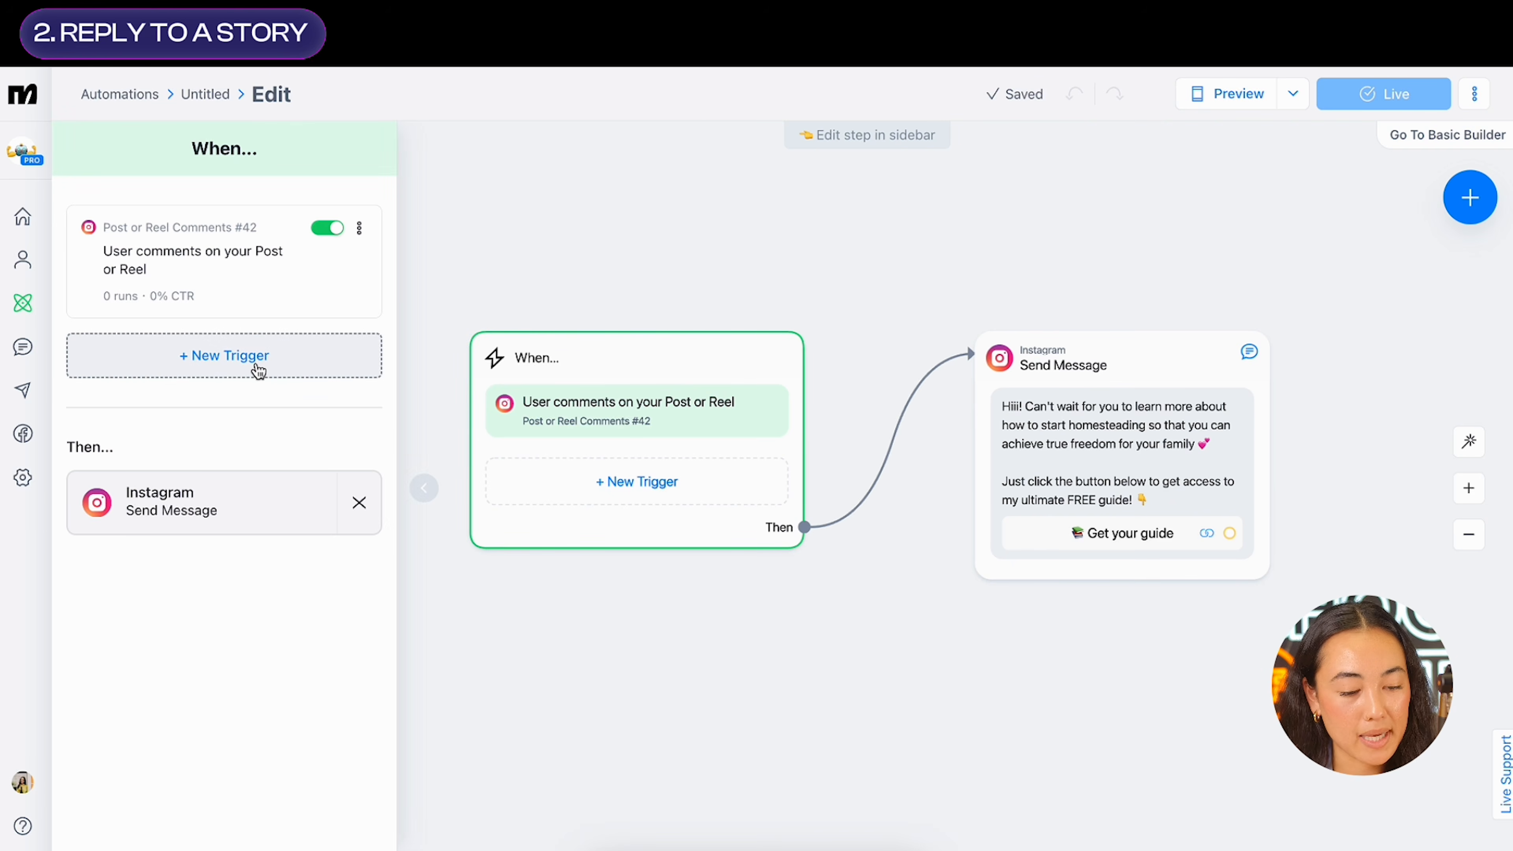
click(268, 369)
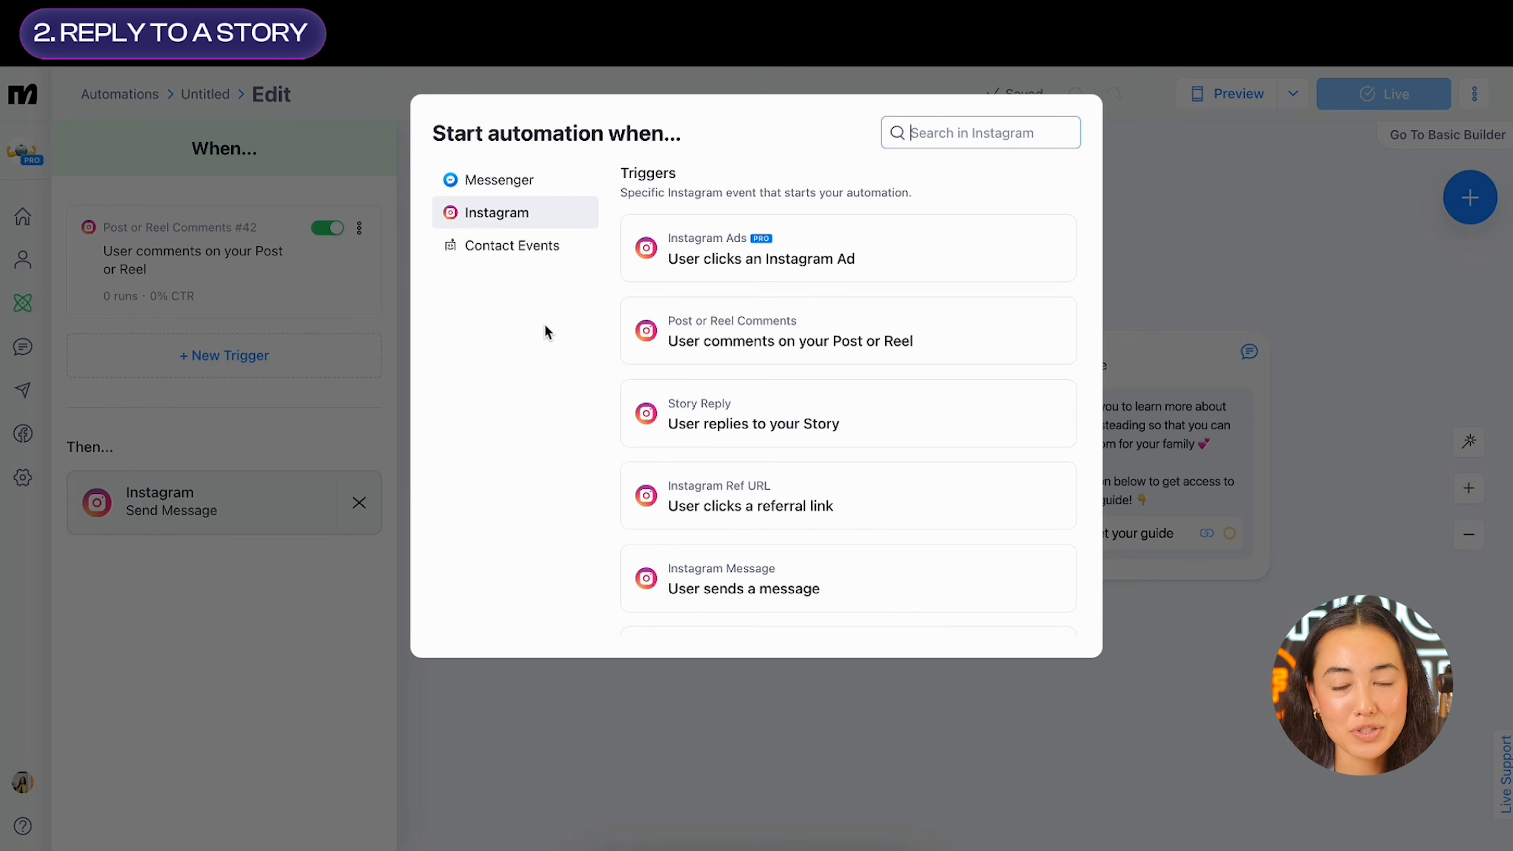
scroll(894, 358, down, 1)
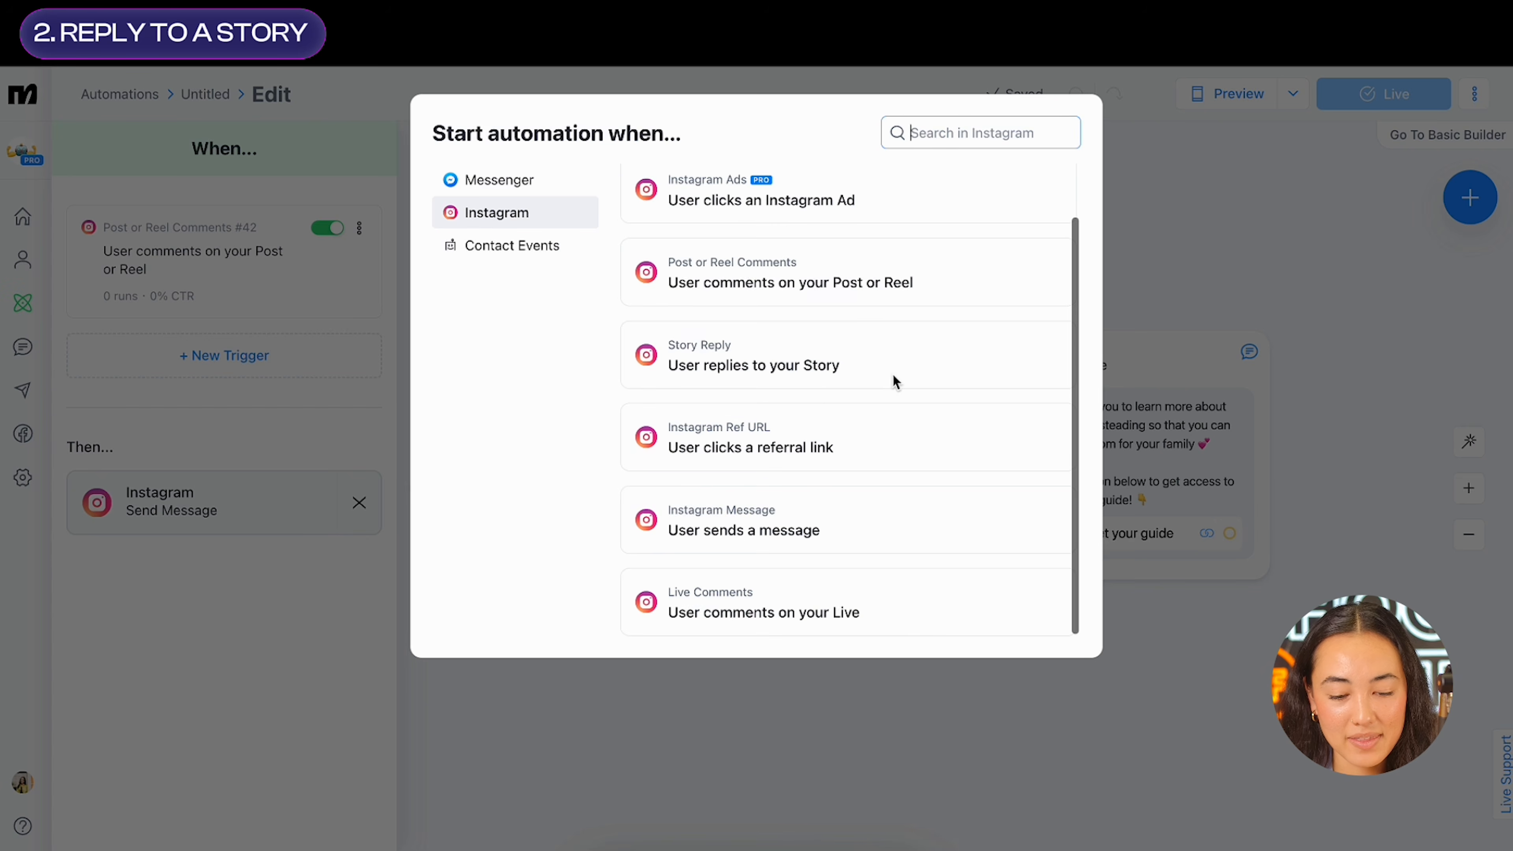
click(820, 357)
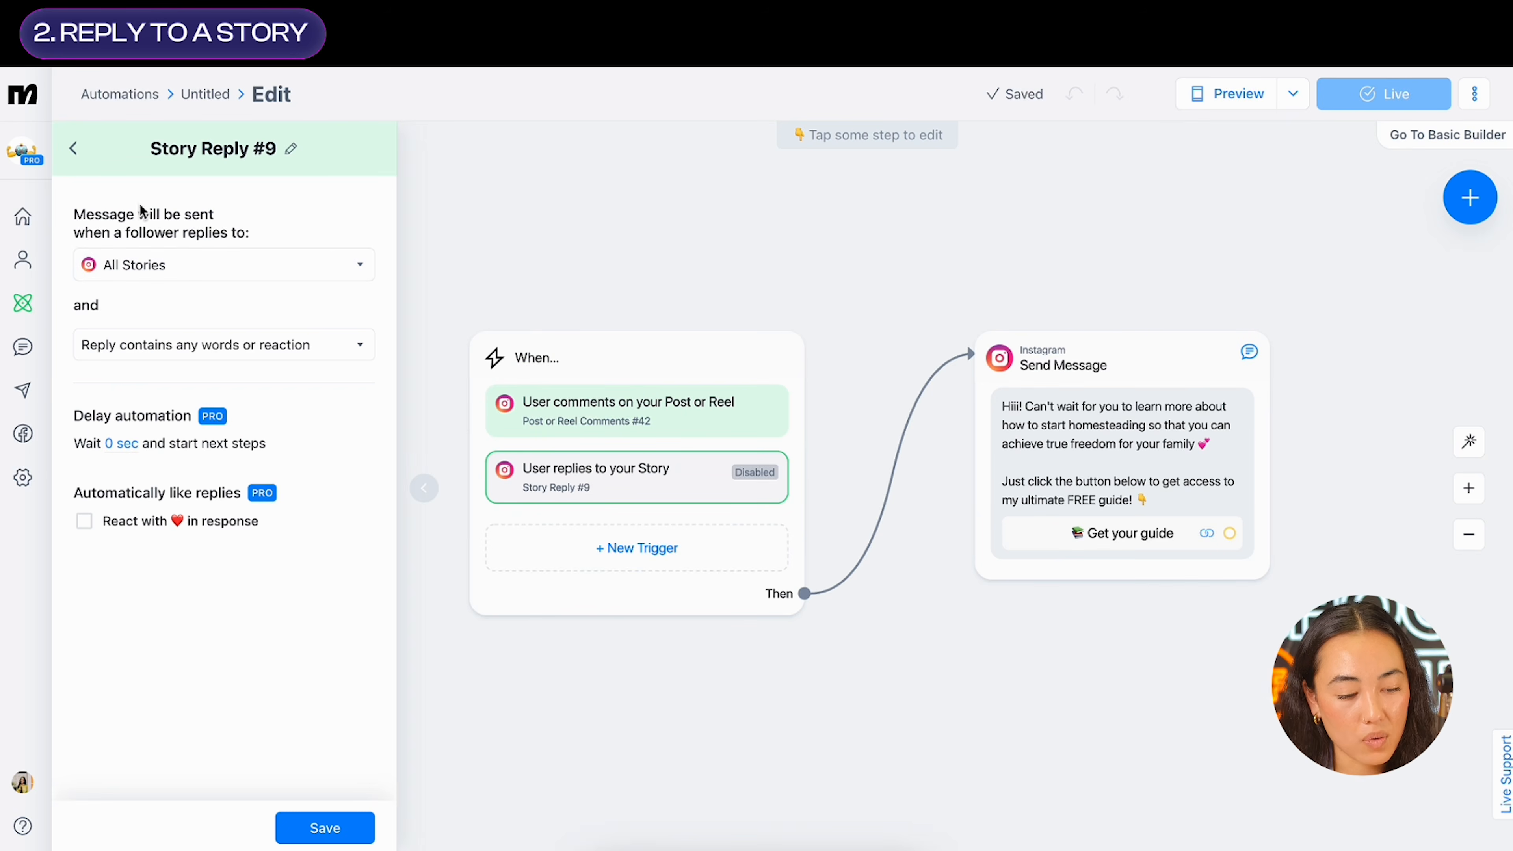
click(237, 279)
click(190, 298)
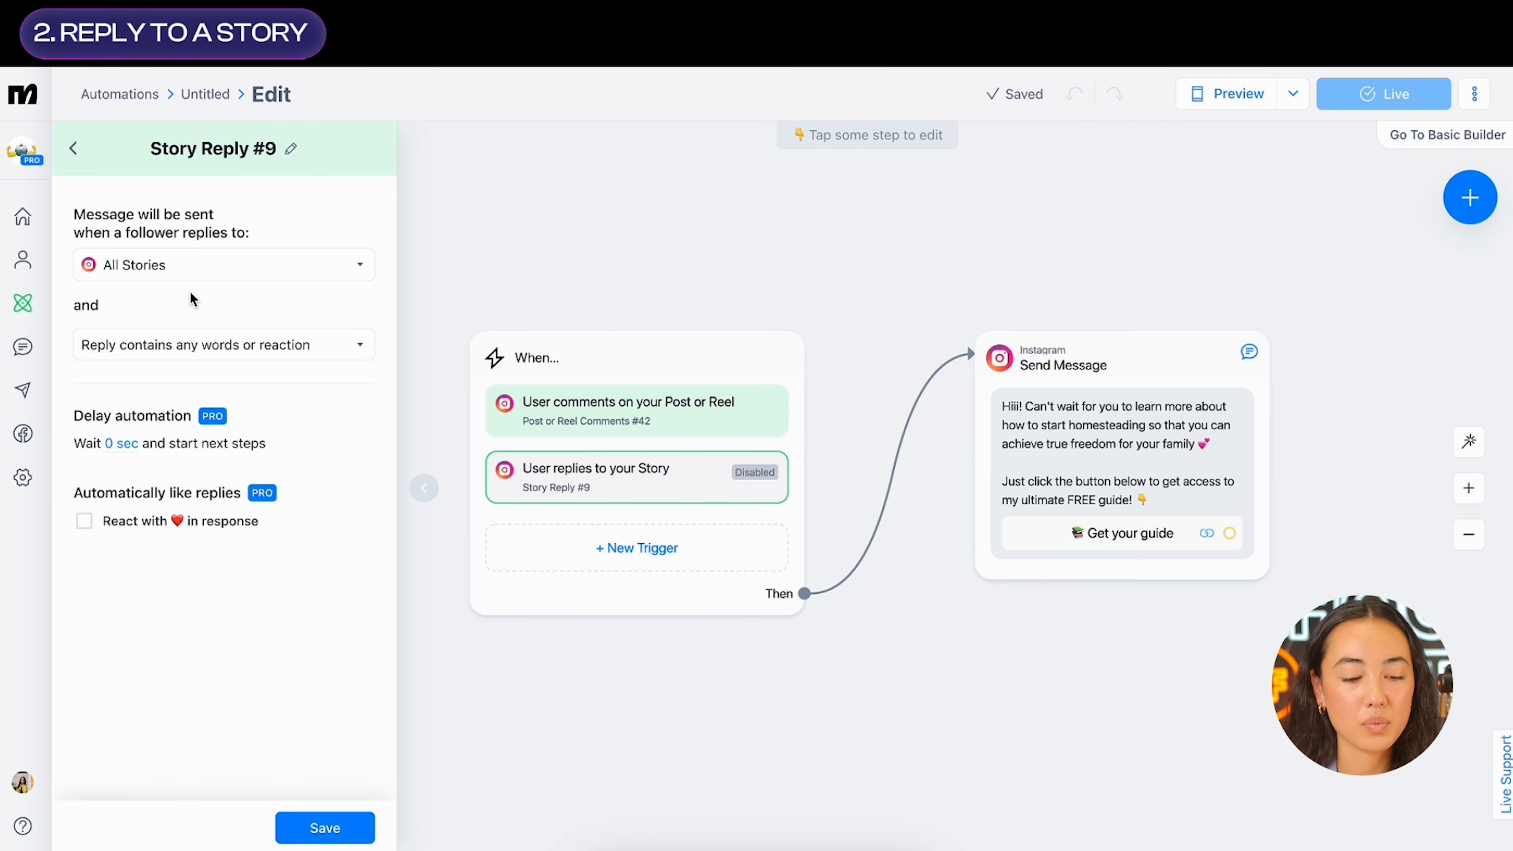
Make the Story Reply trigger respond only to specific words or reaction, with the keyword STRATEGY
click(117, 347)
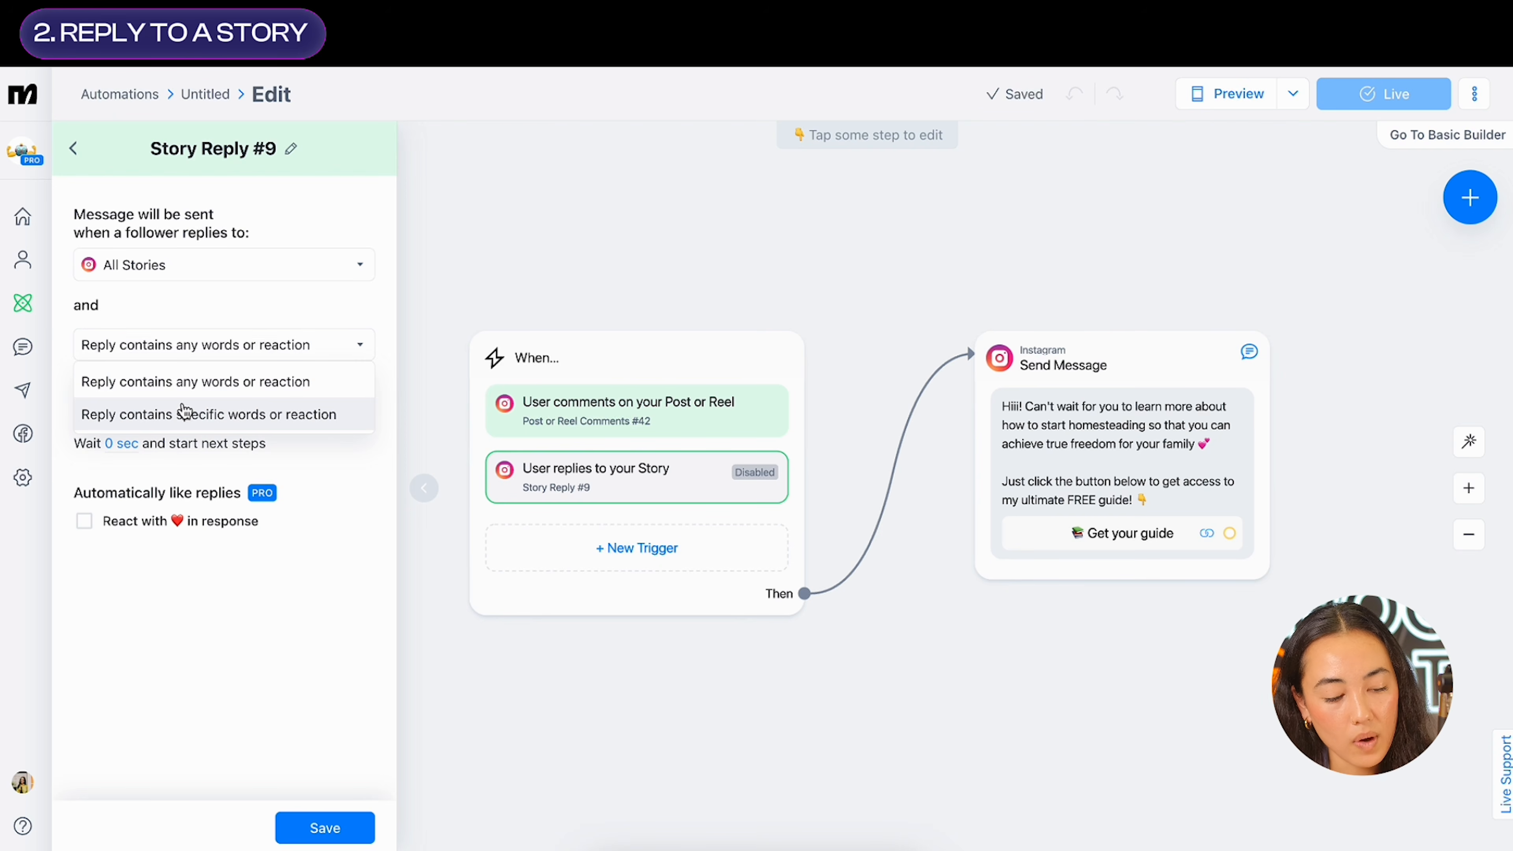
click(204, 416)
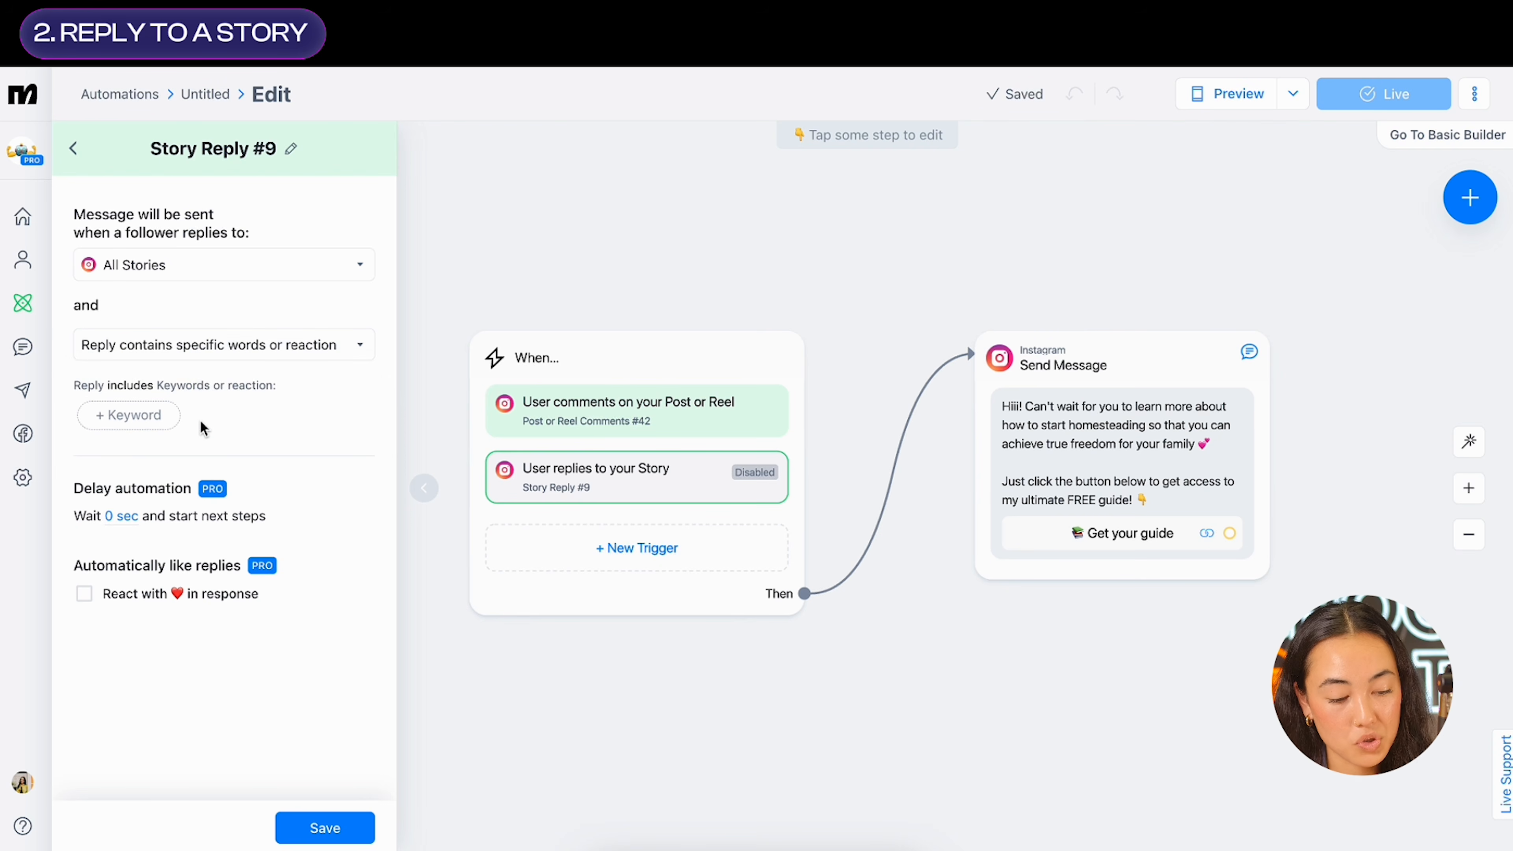
click(136, 411)
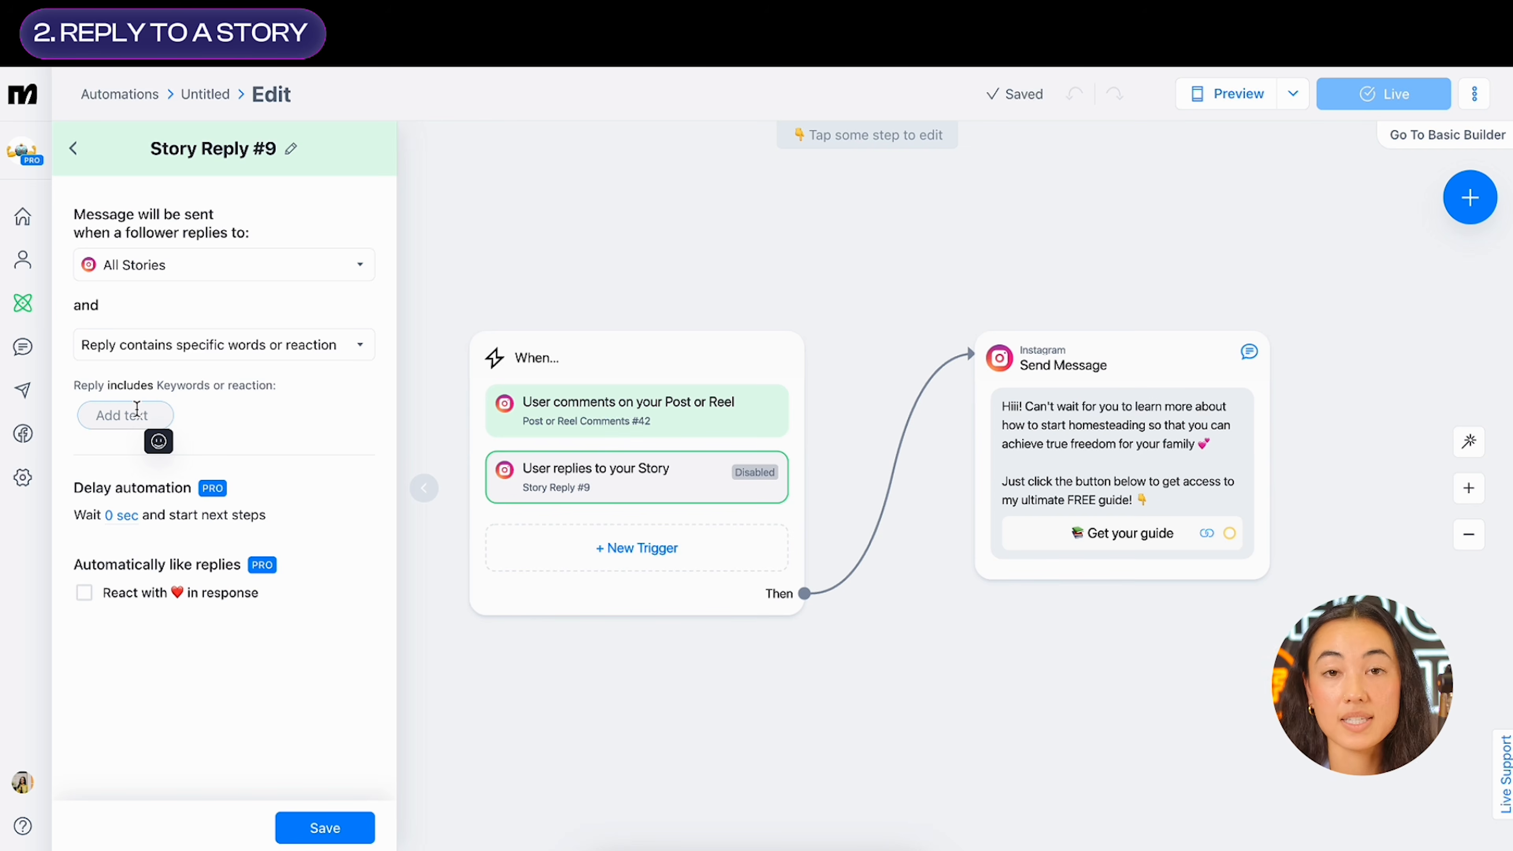
text(STRATEGY)
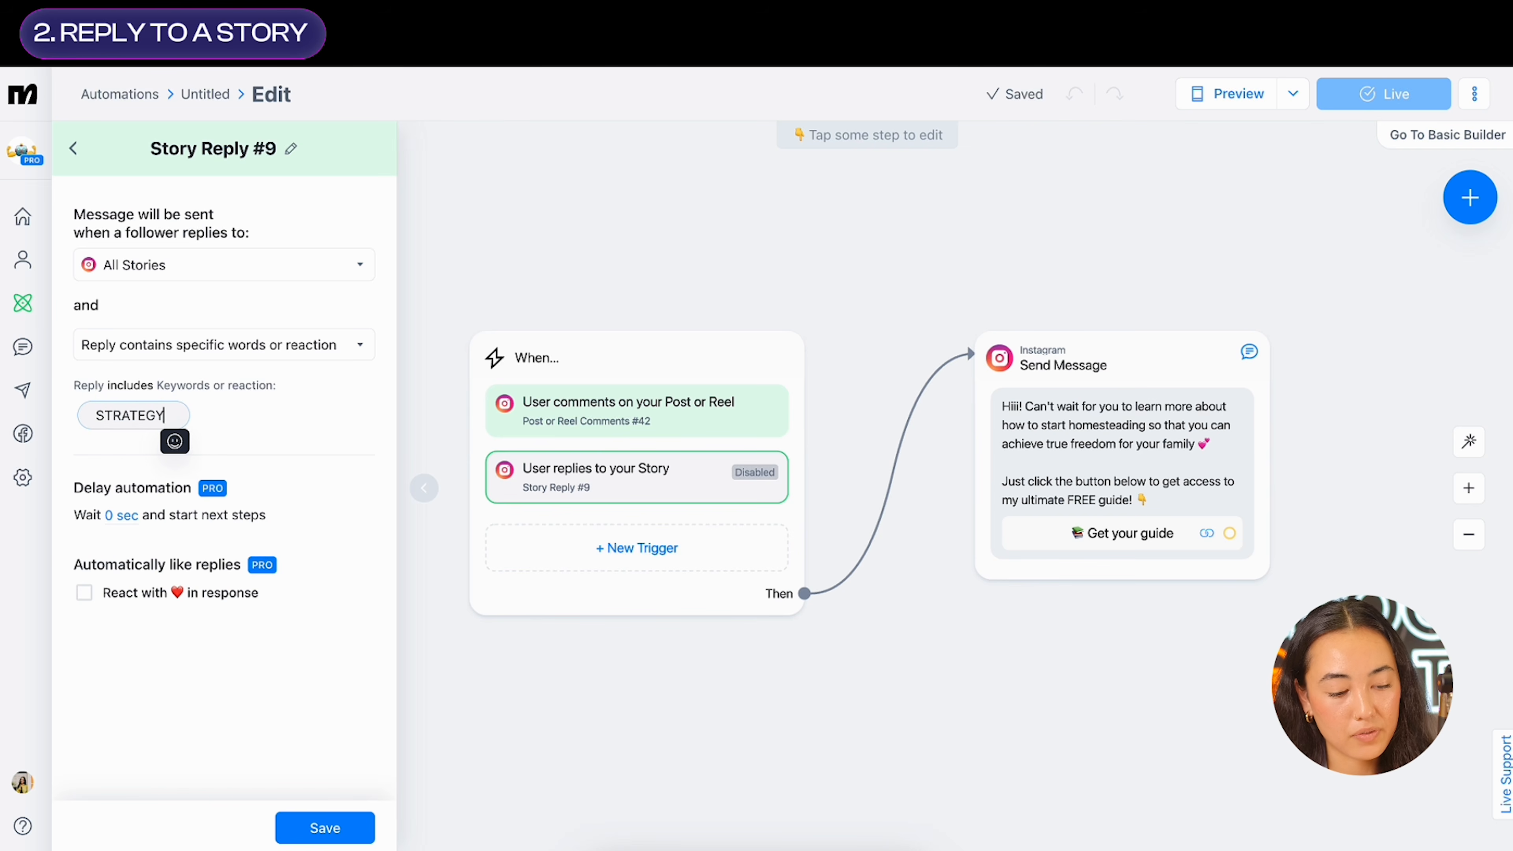
click(362, 419)
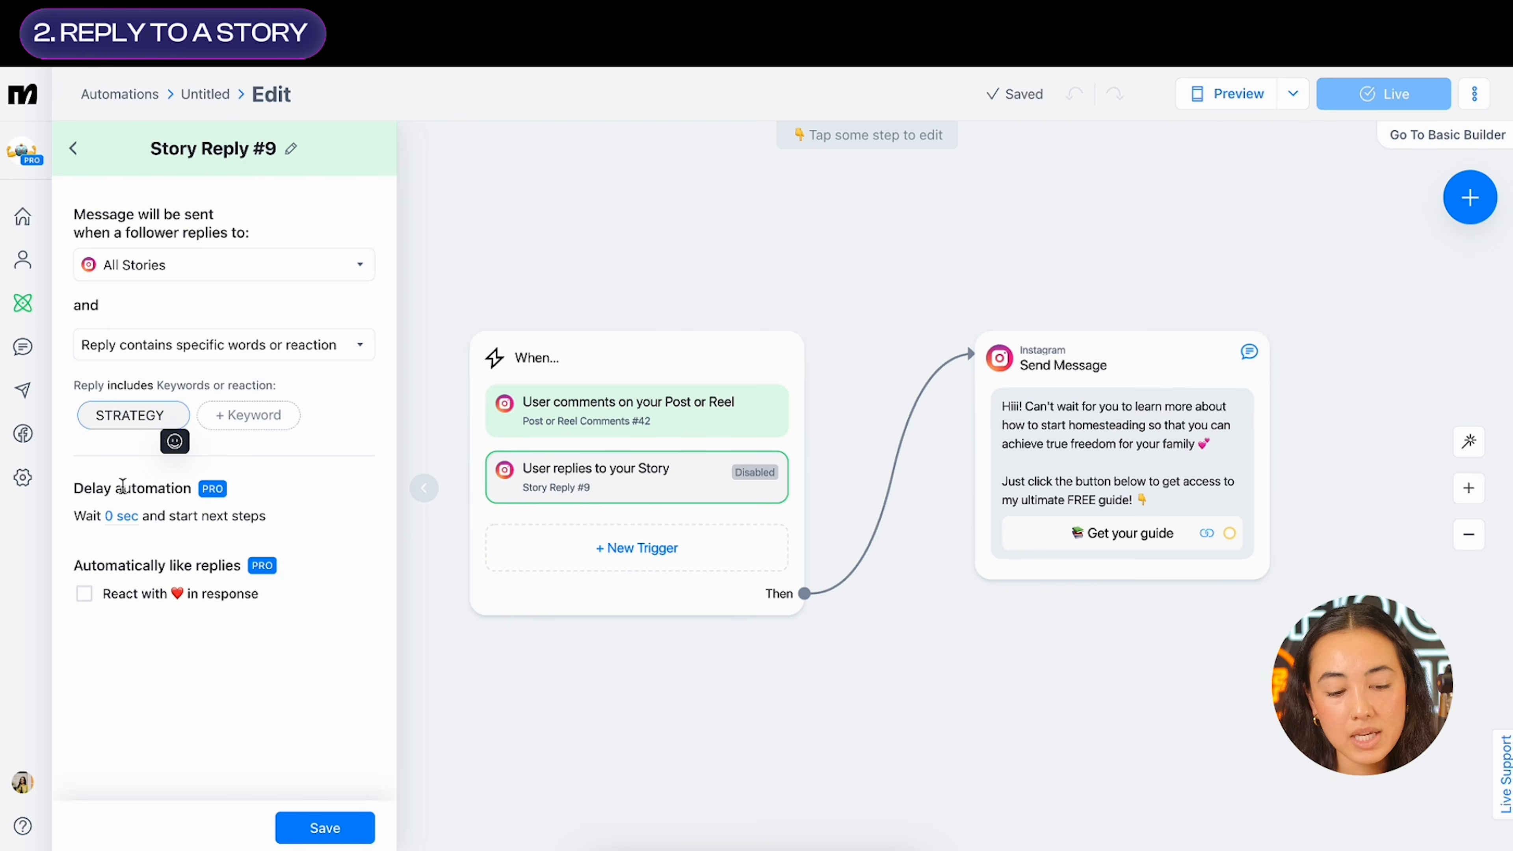
click(238, 456)
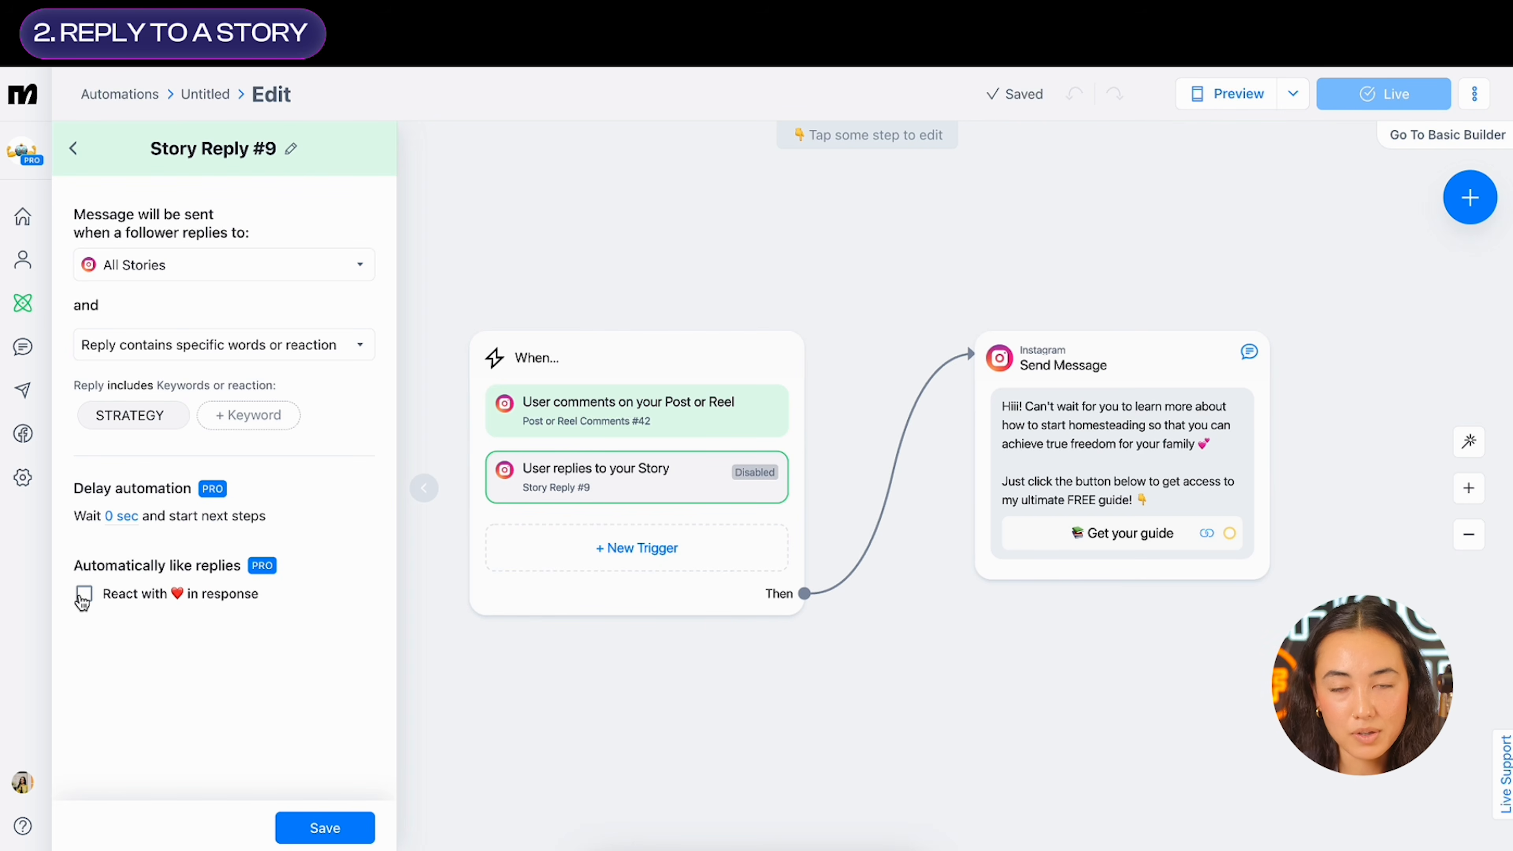
Make the Story Reply trigger automatically react with a heart to replies, save it and close its settings
click(152, 595)
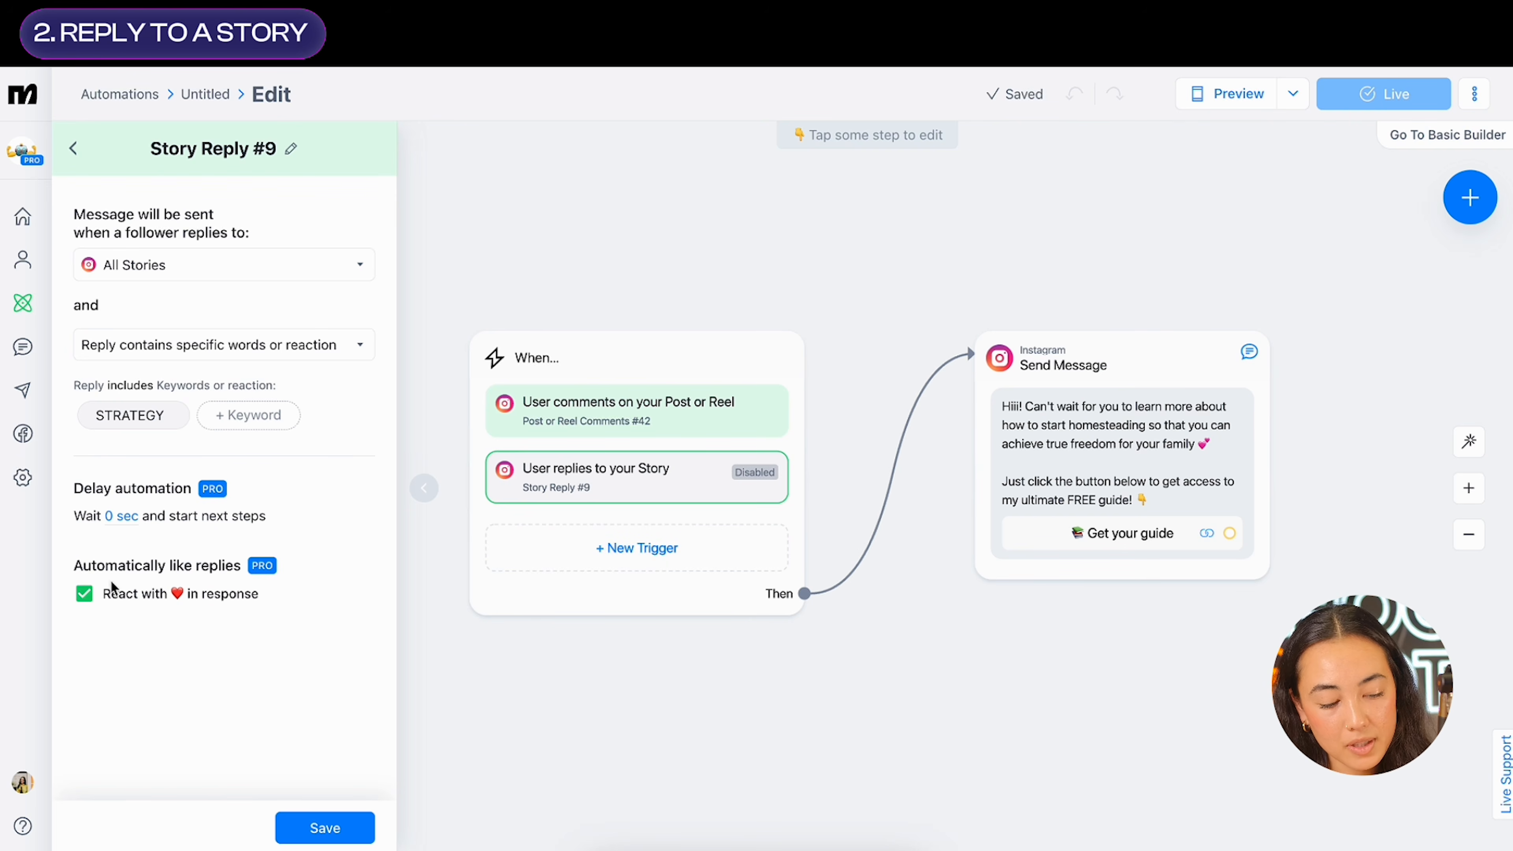
click(301, 829)
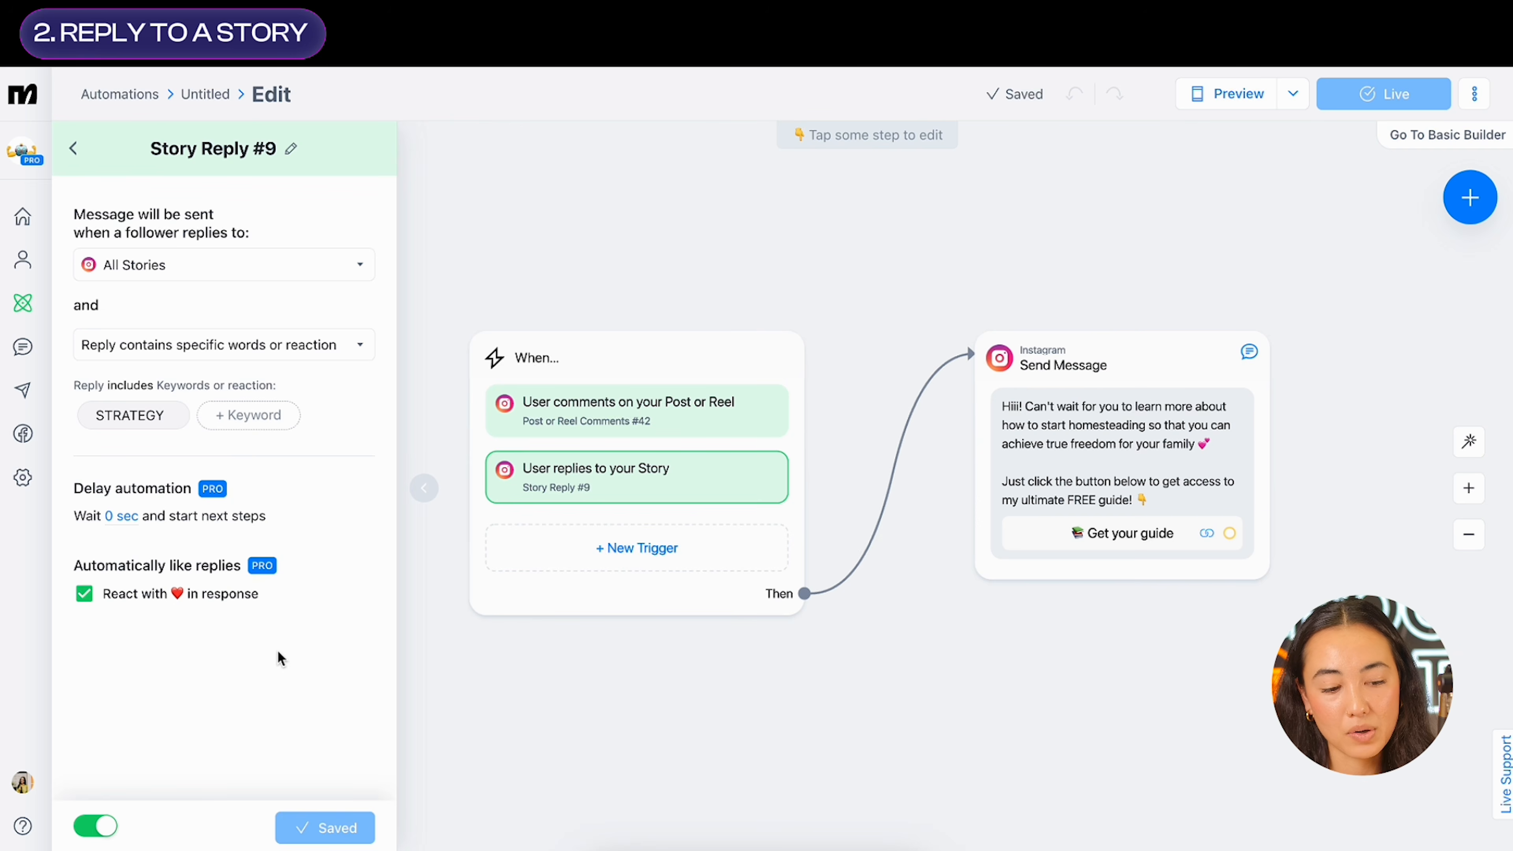
click(73, 149)
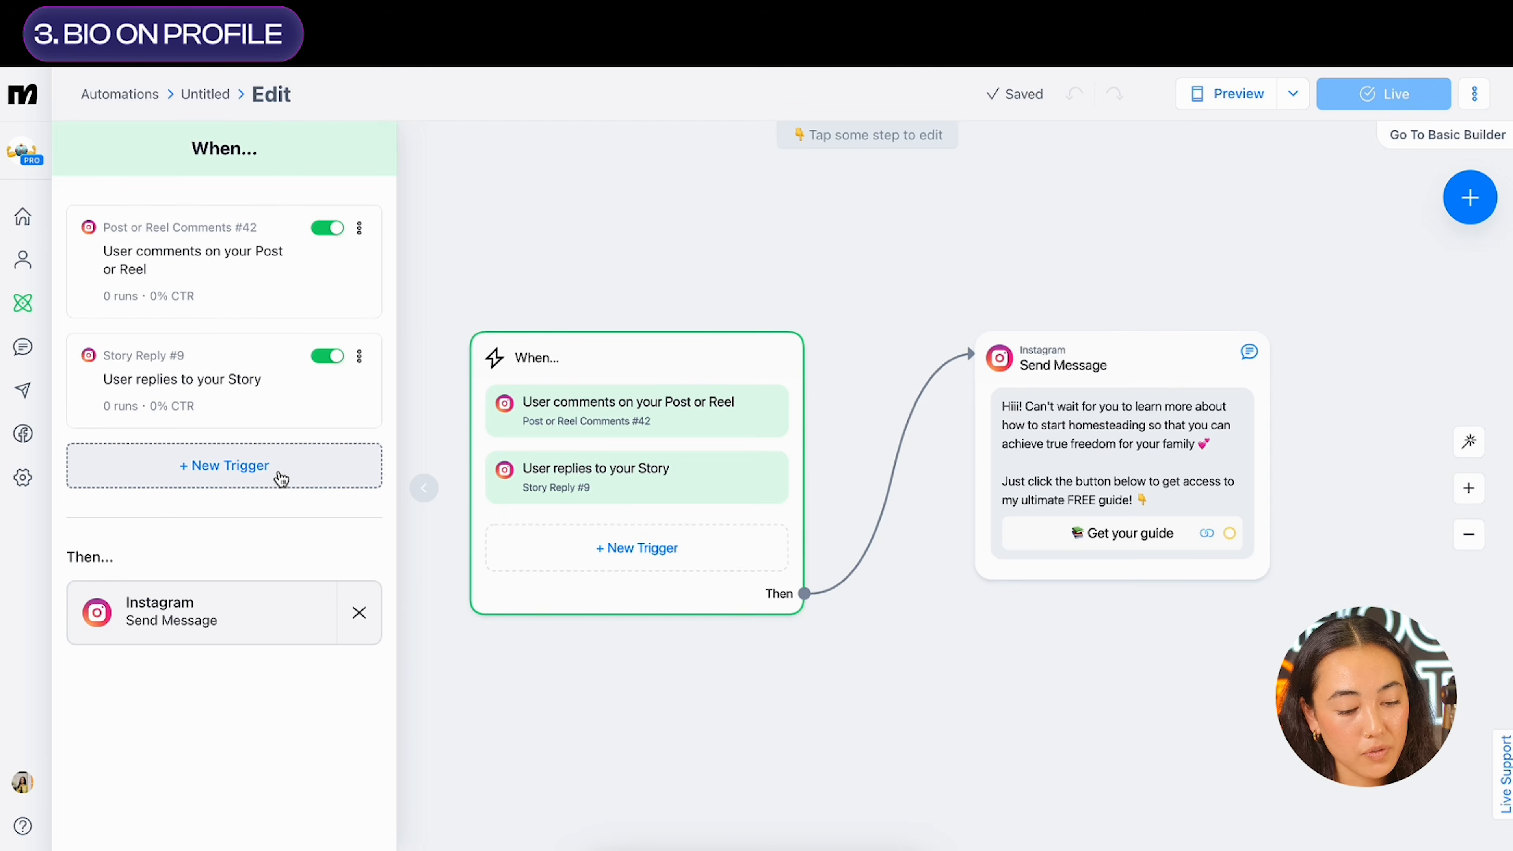
Add an Instagram trigger for users sending a message that detects specific words in the message
click(278, 472)
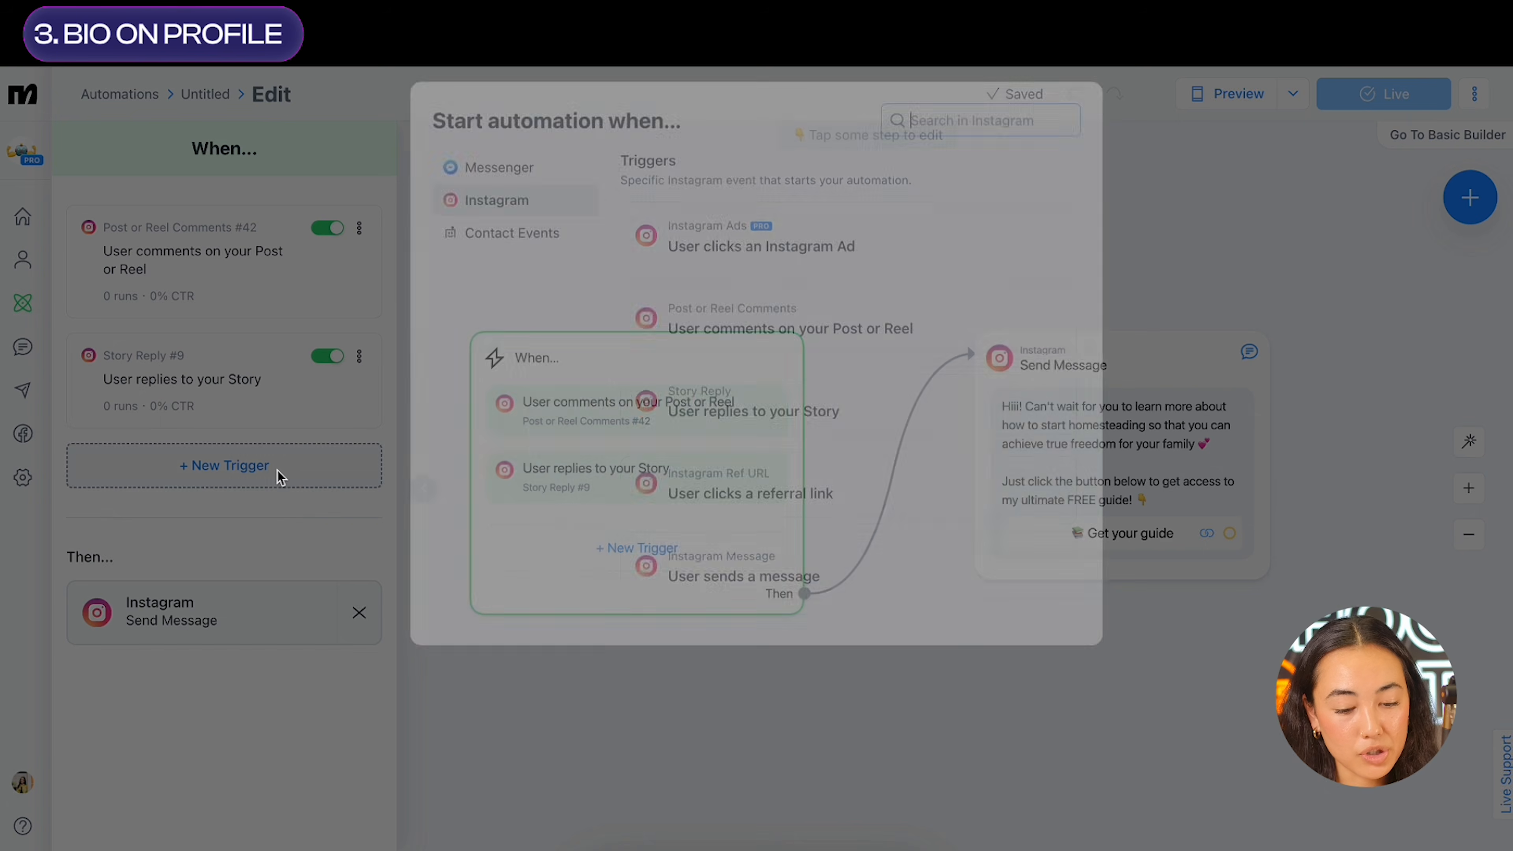
scroll(821, 484, down, 1)
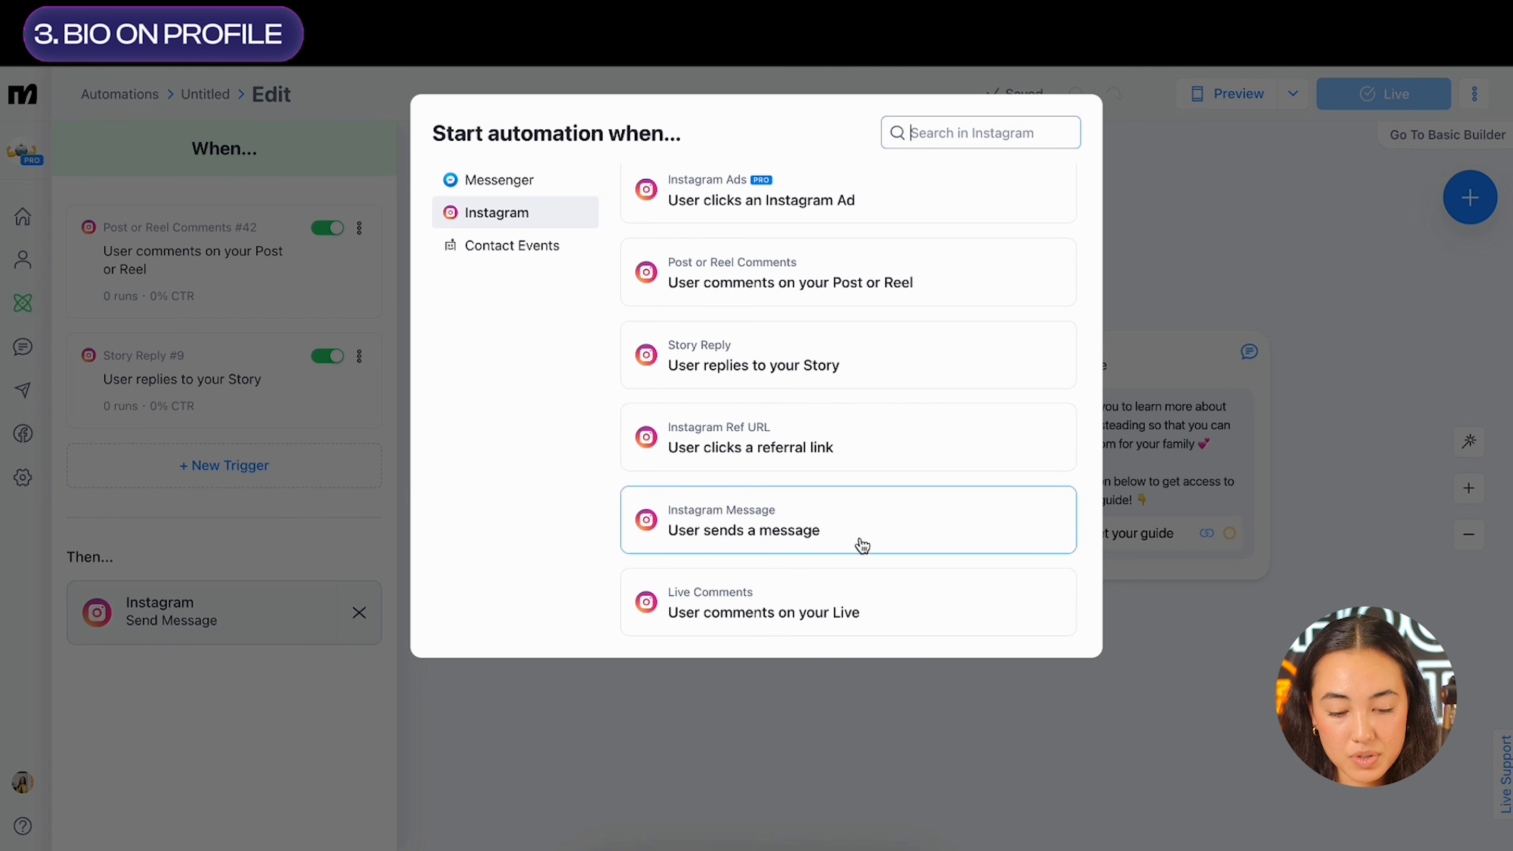
click(807, 532)
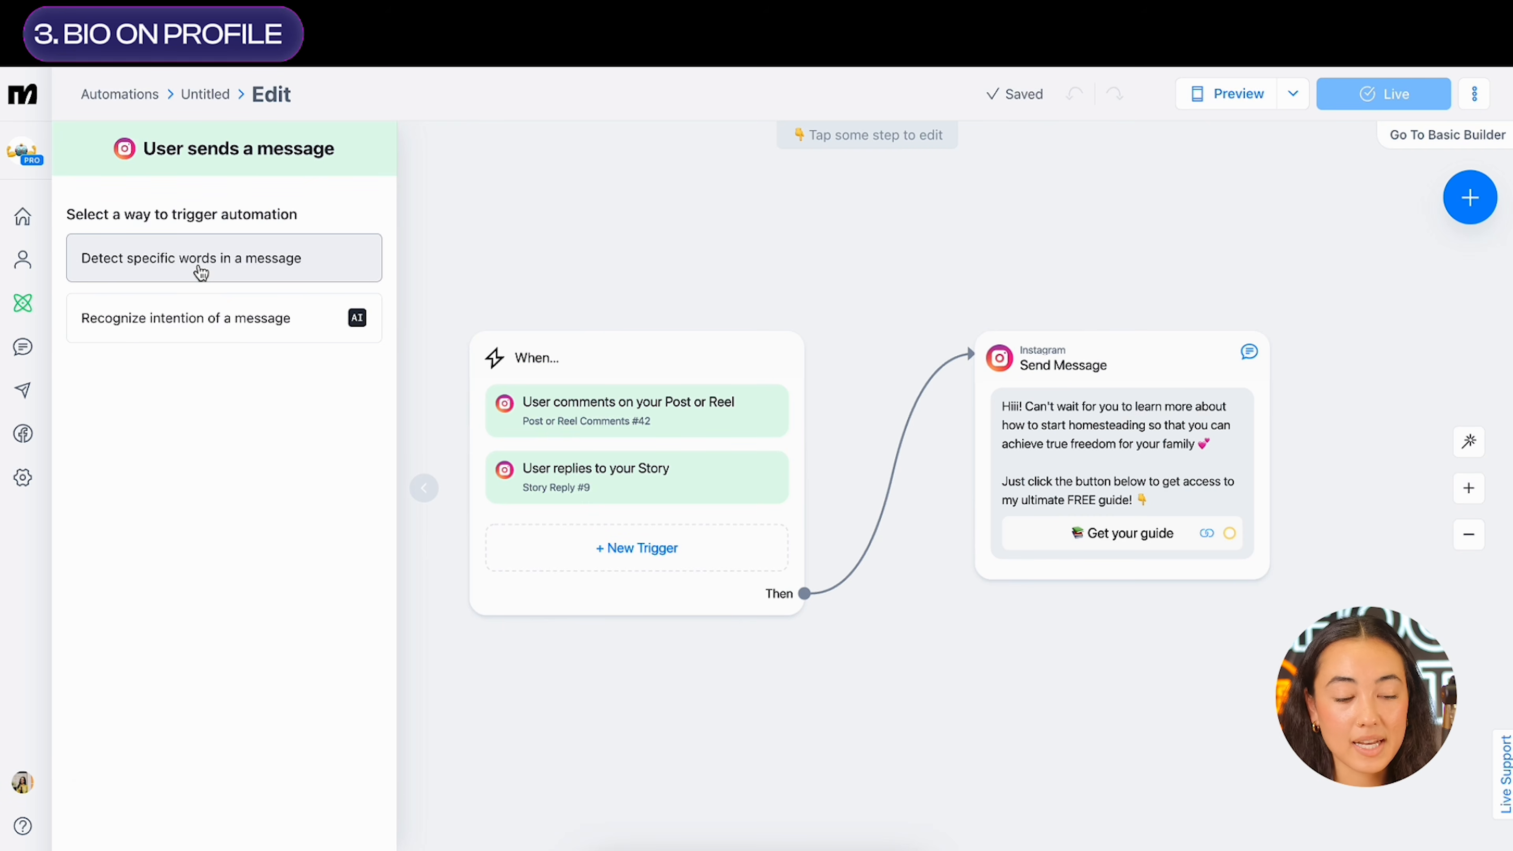
click(201, 273)
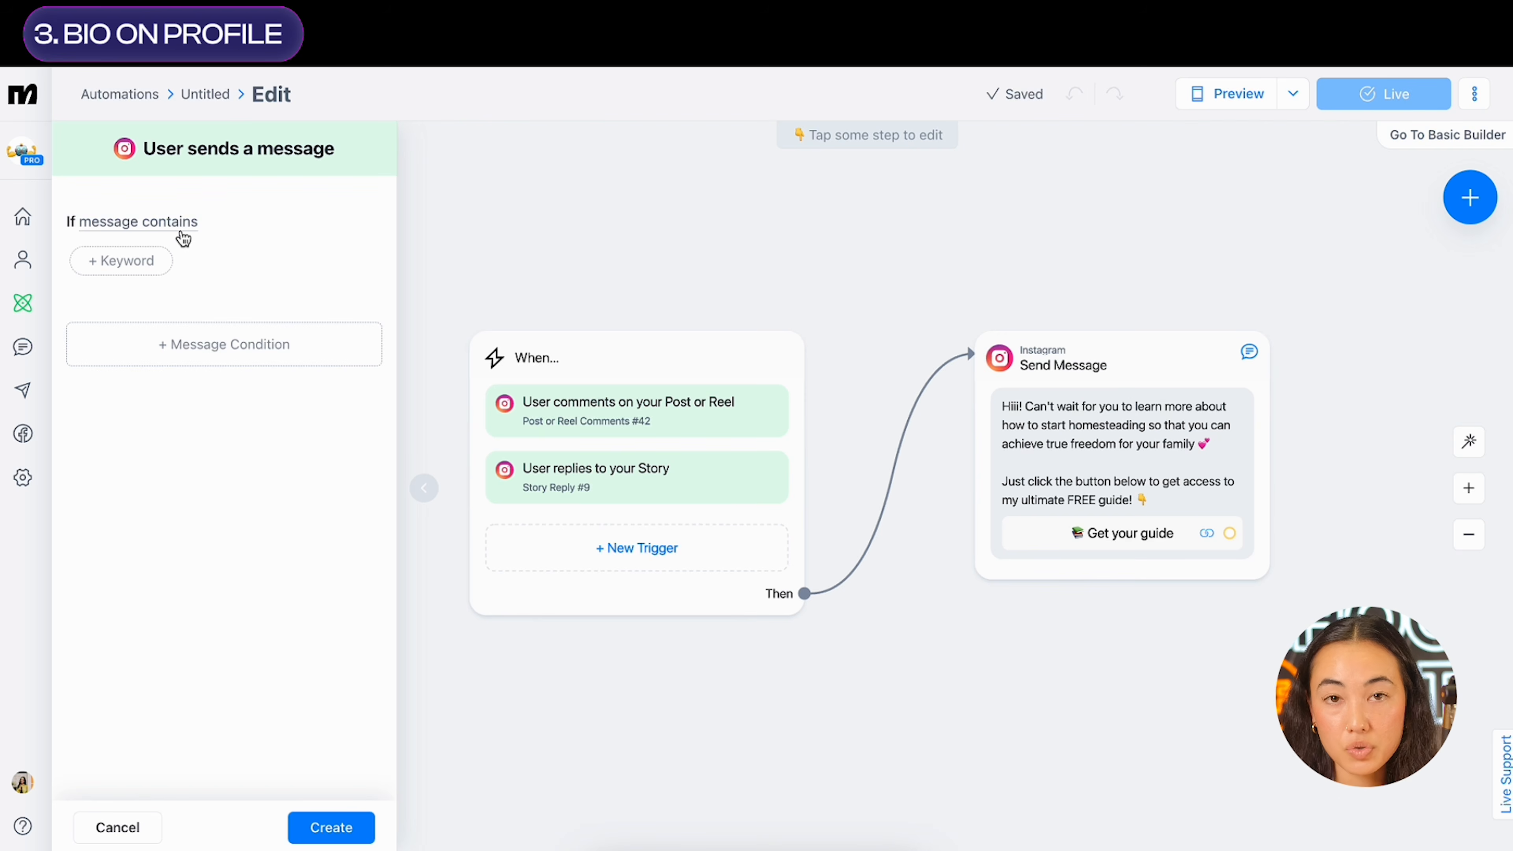
Set the message trigger's condition to message is STRATEGY and create the trigger
click(139, 235)
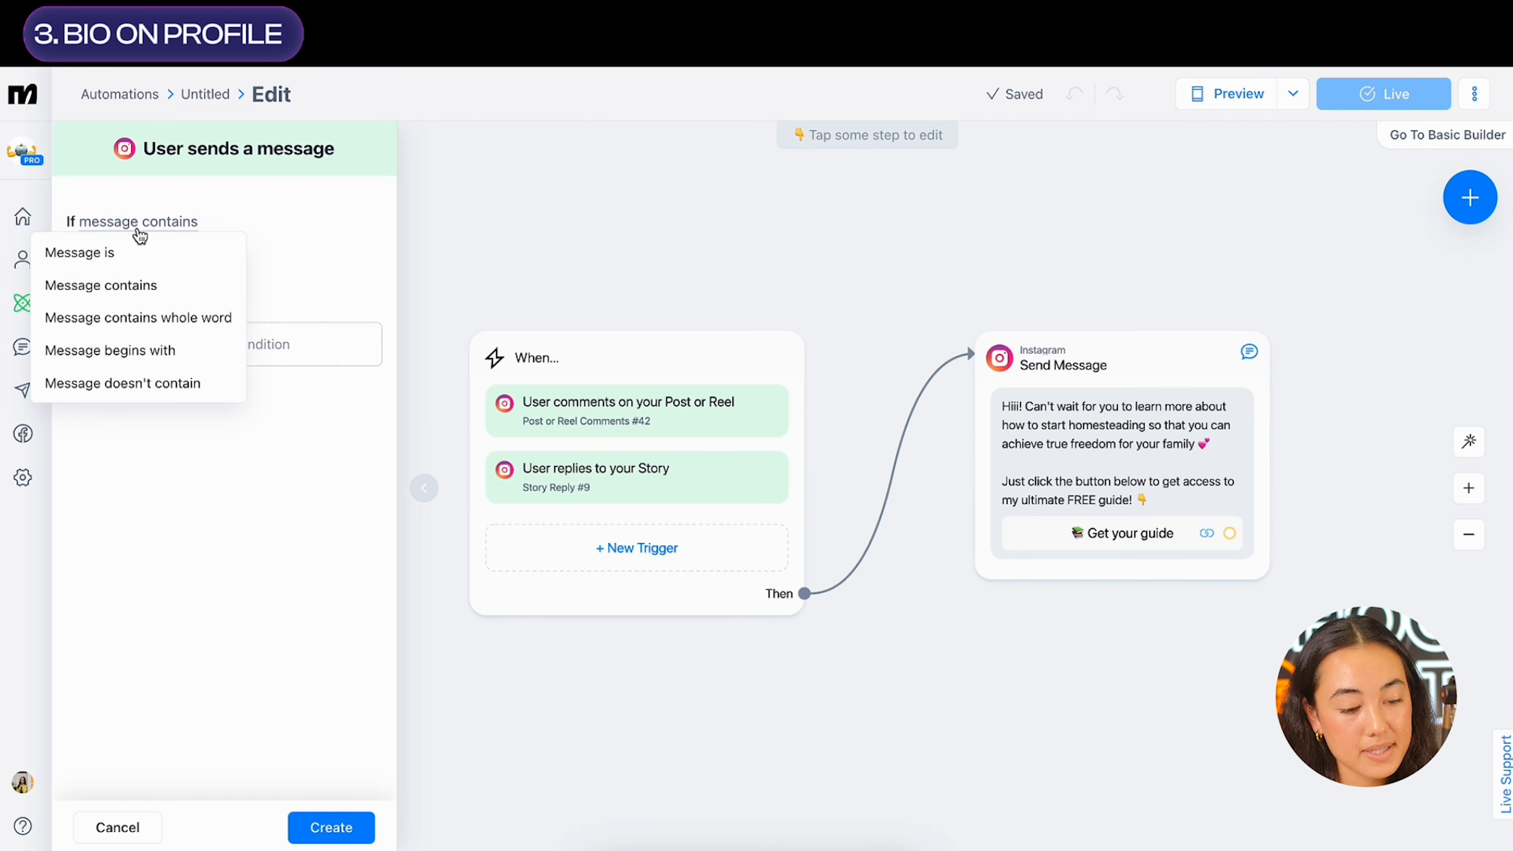
click(138, 249)
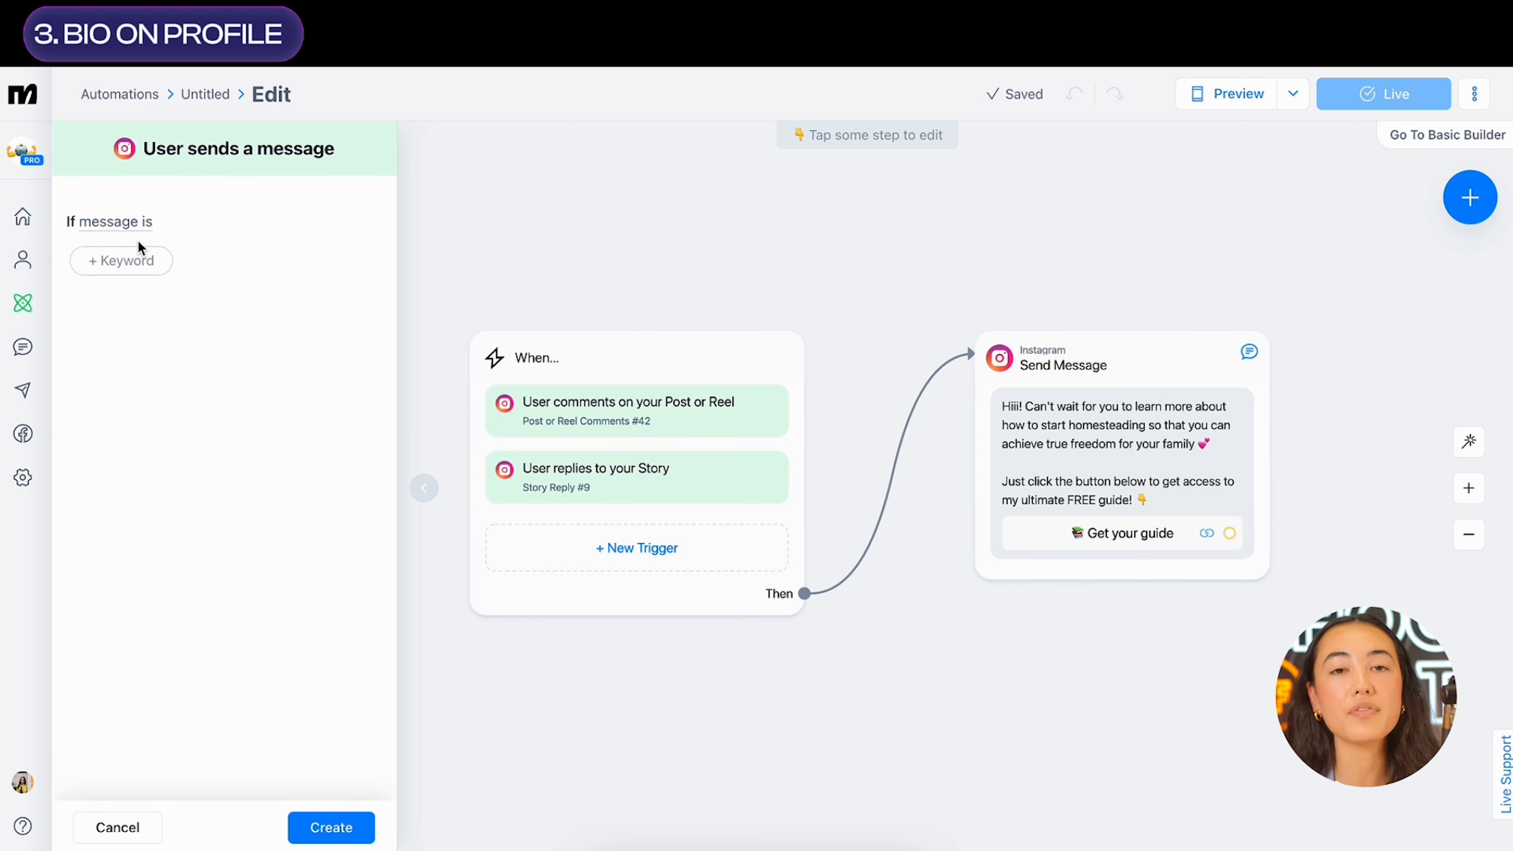
click(138, 247)
text(STRATEGY)
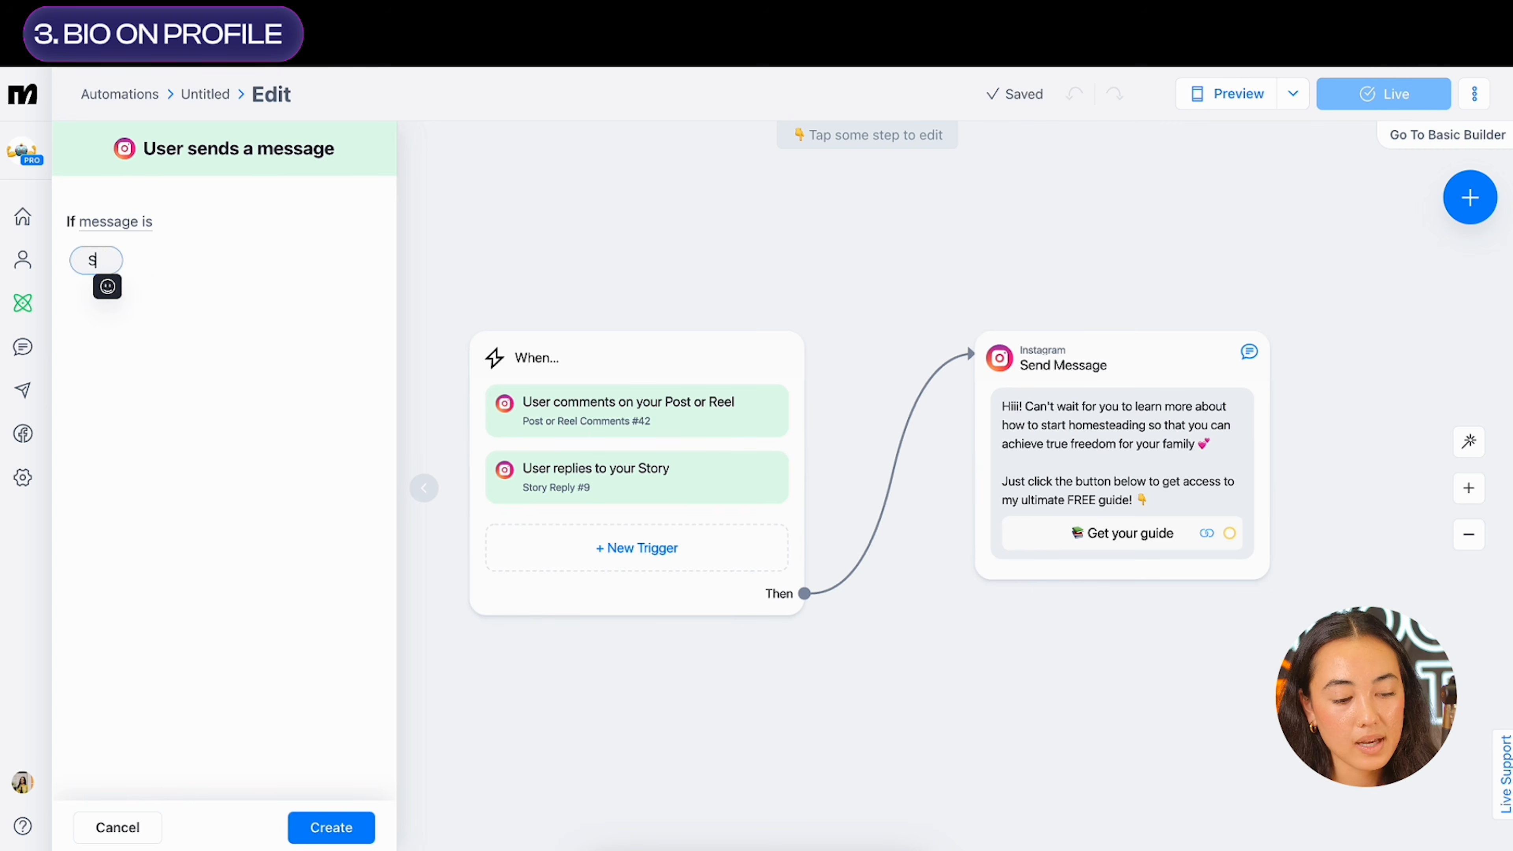
key(Return)
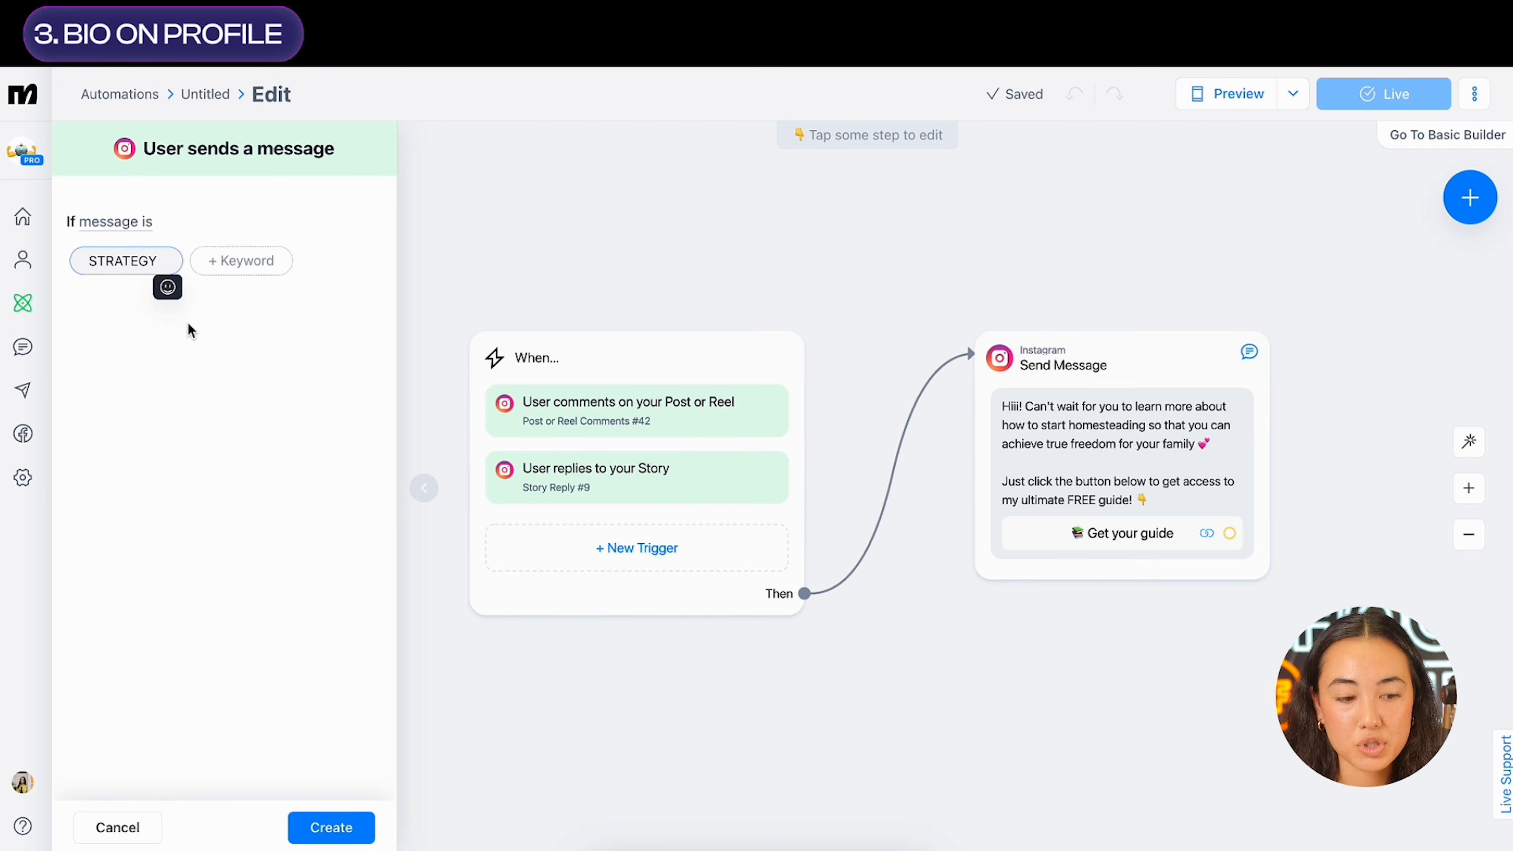
click(330, 827)
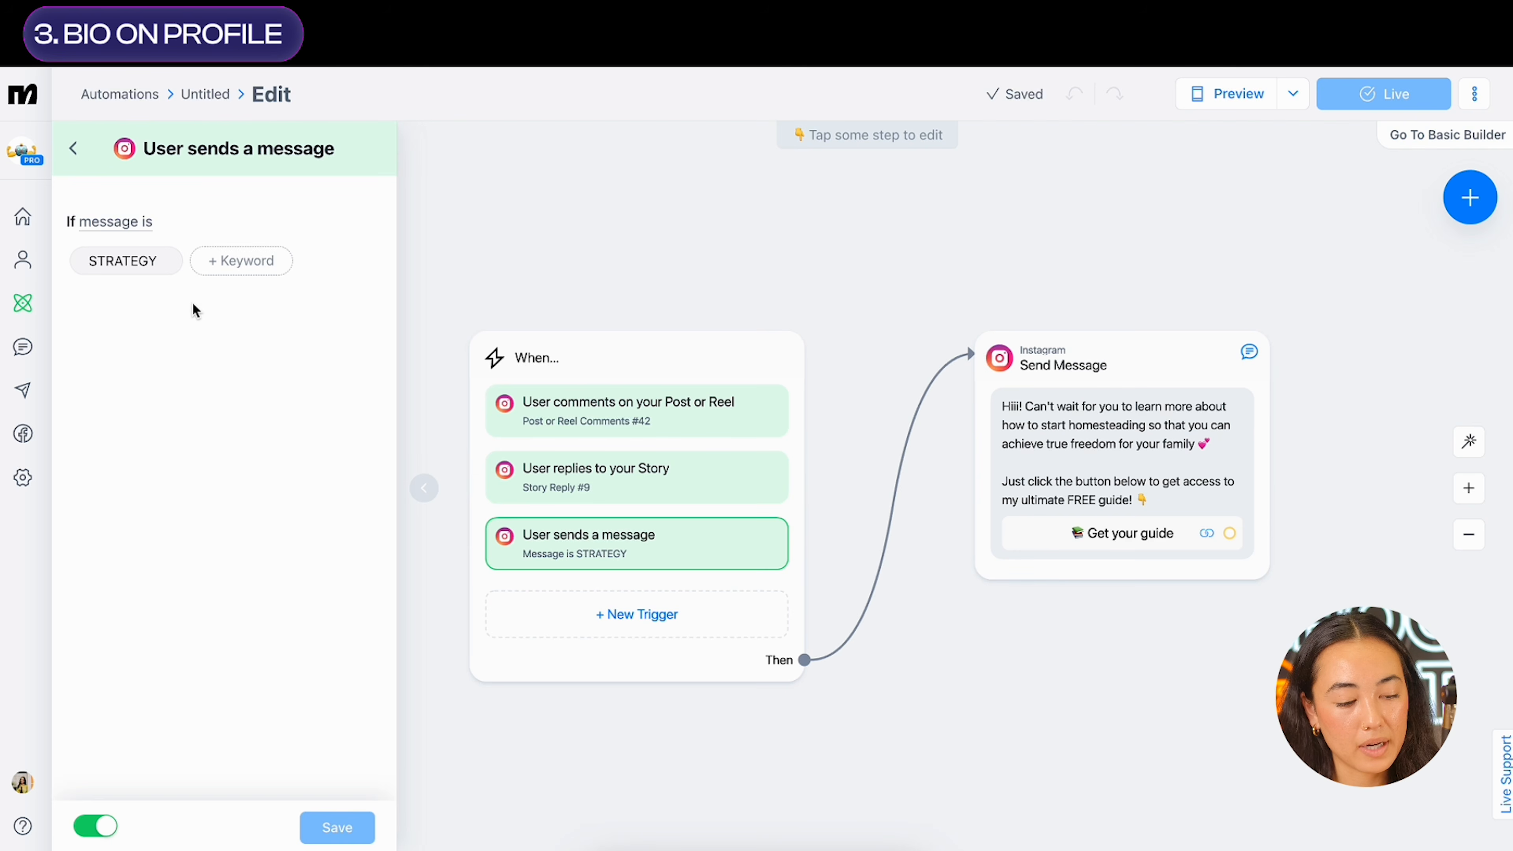
Try the misspelling STARTEGY as a second keyword of the message trigger and remove it again
click(241, 261)
text(STARTEGY)
click(257, 538)
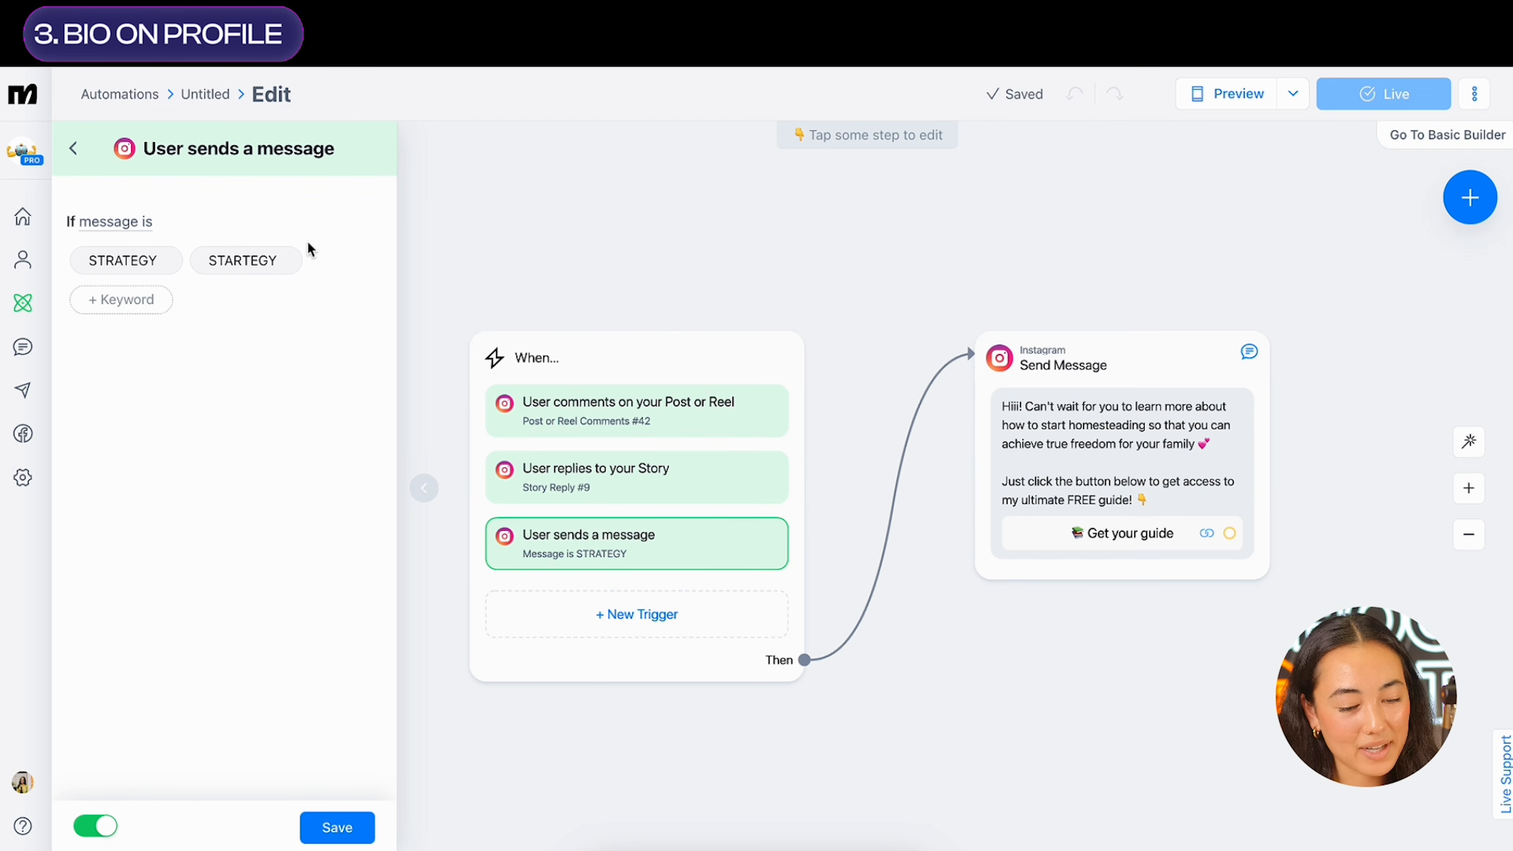
click(291, 260)
click(259, 362)
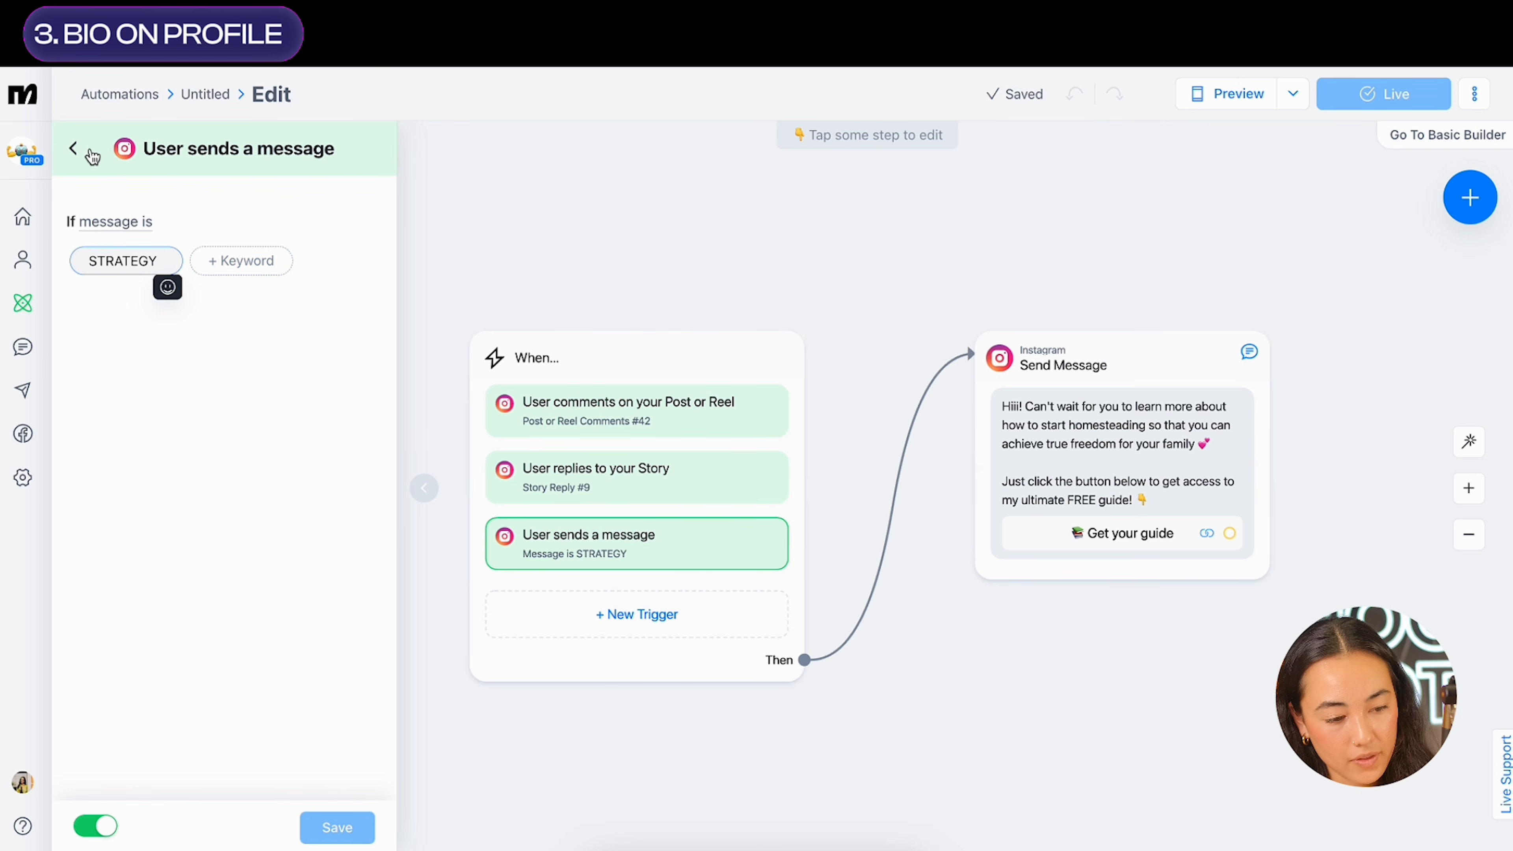
Close the message trigger's settings and duplicate the trigger
click(74, 149)
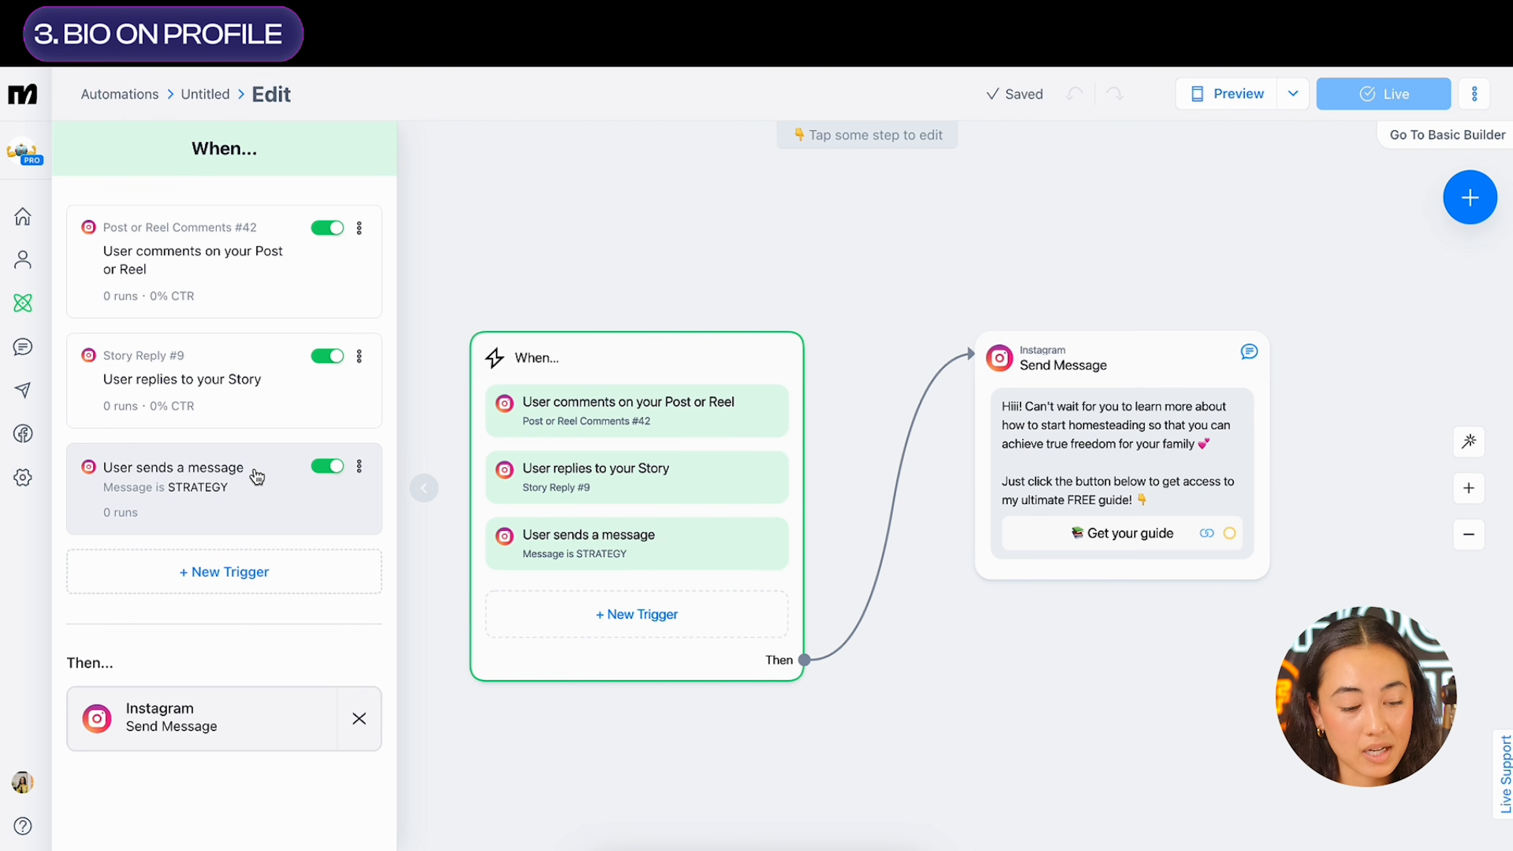
click(359, 467)
click(276, 502)
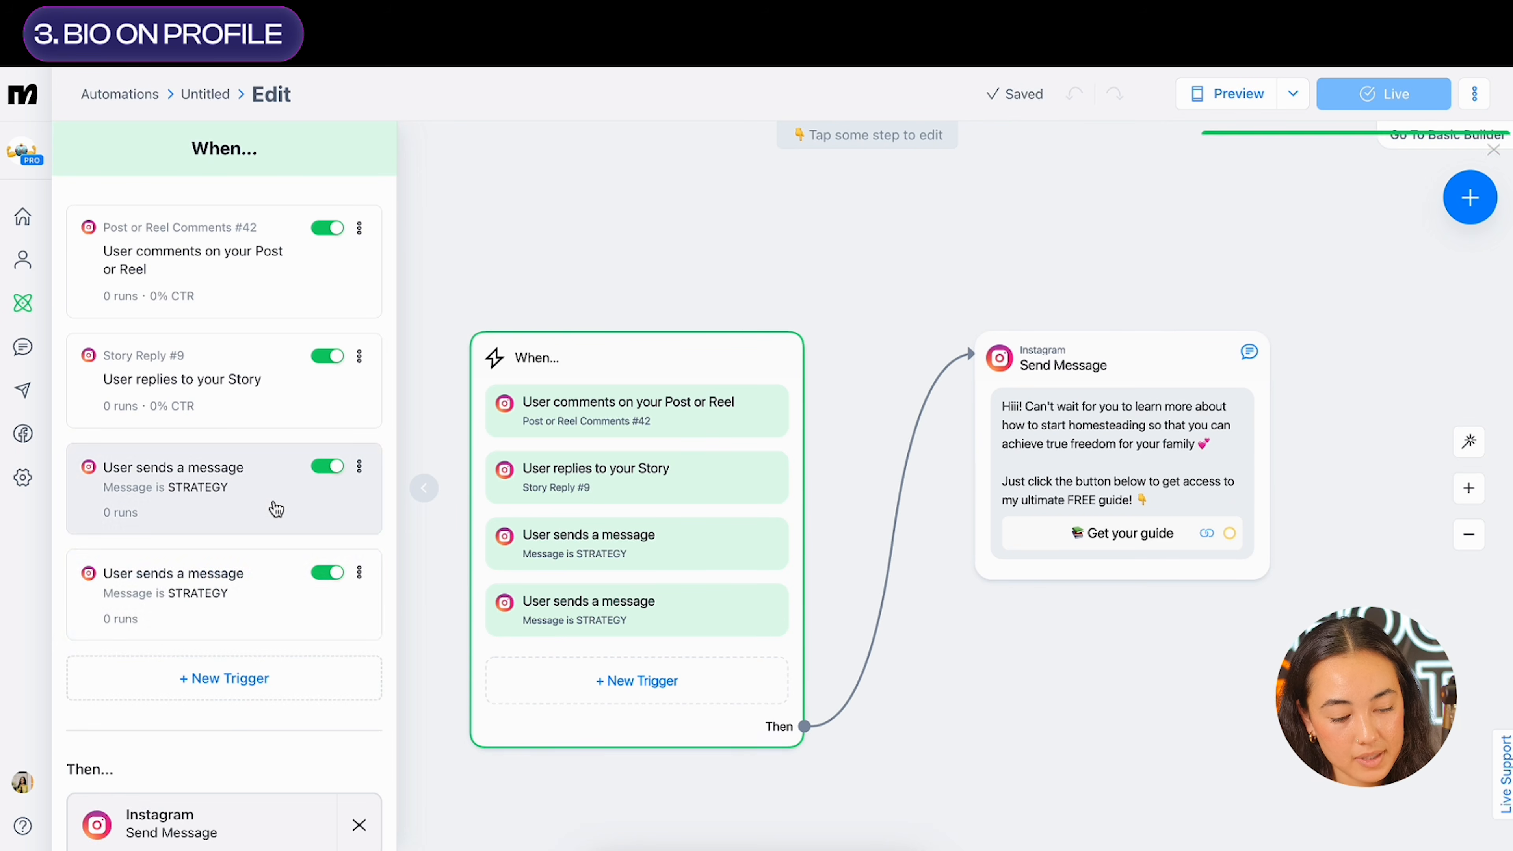
Change the duplicated message trigger's condition to message begins with STRATEGY, save it and close its settings
click(222, 590)
click(141, 258)
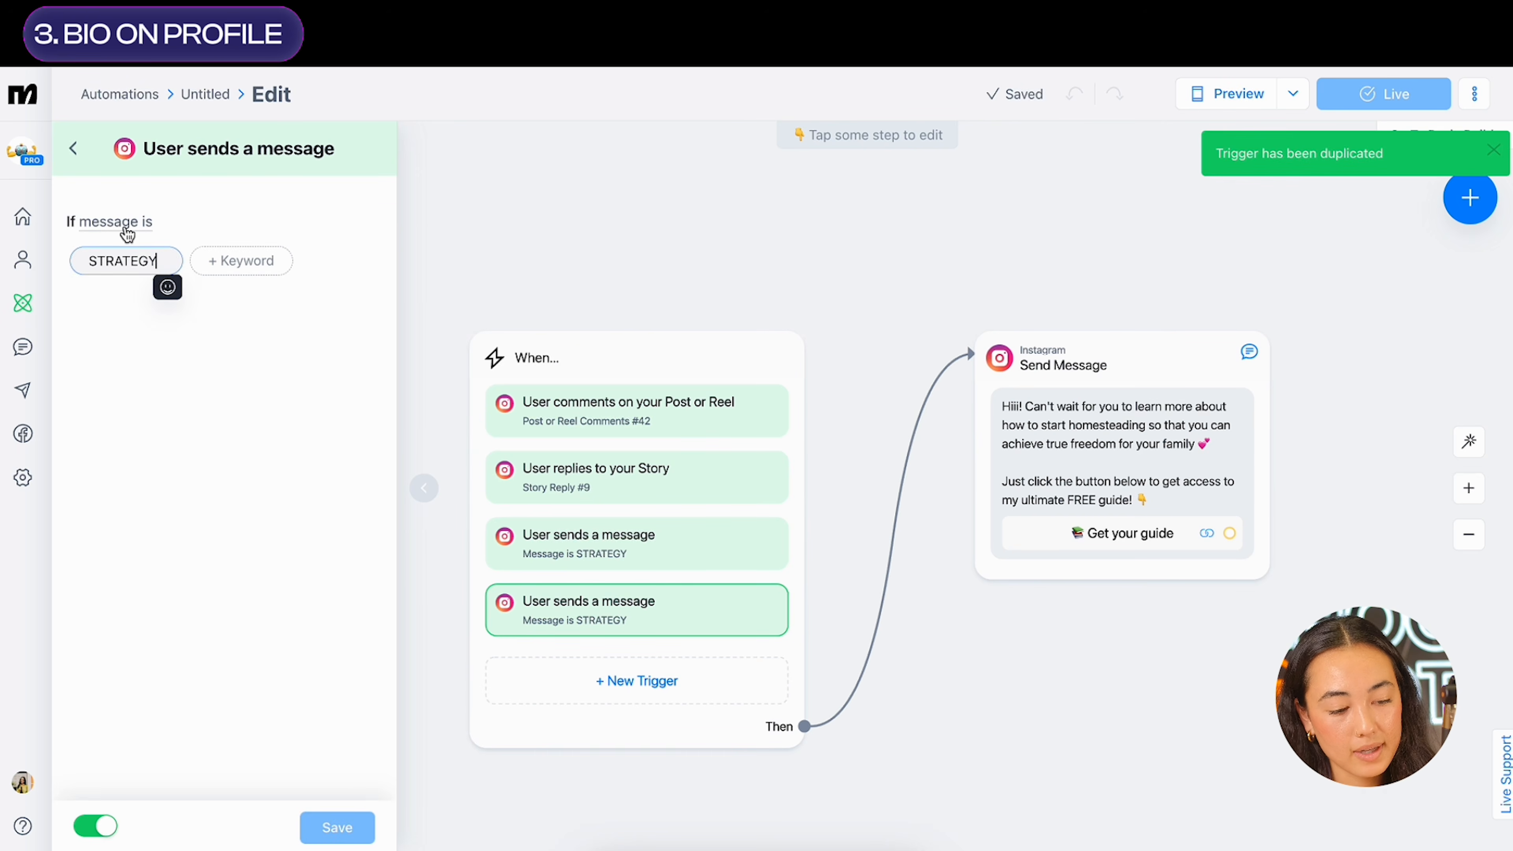
click(127, 234)
click(129, 348)
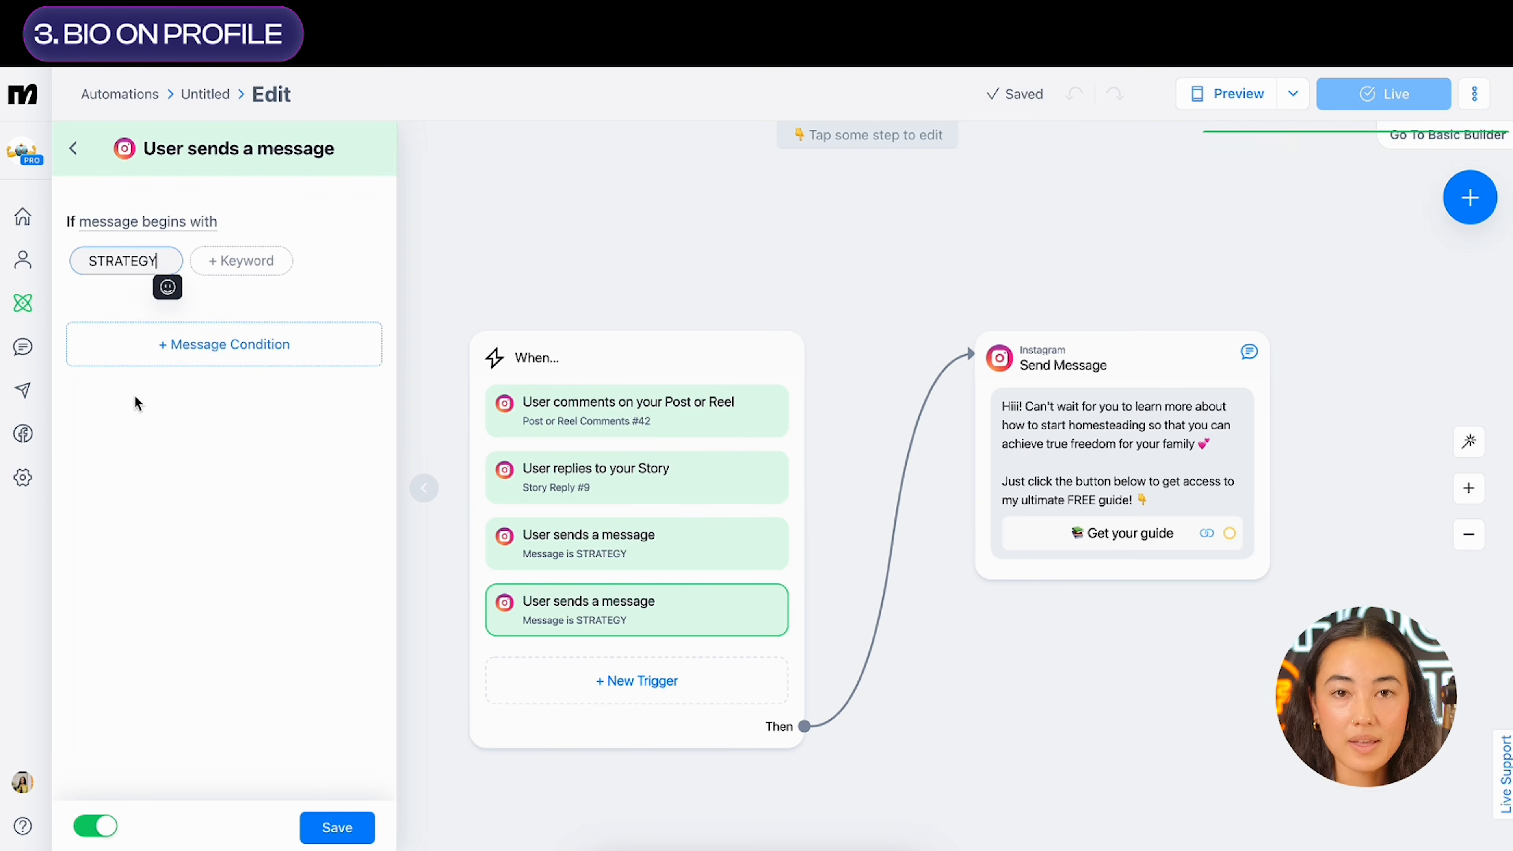
click(317, 823)
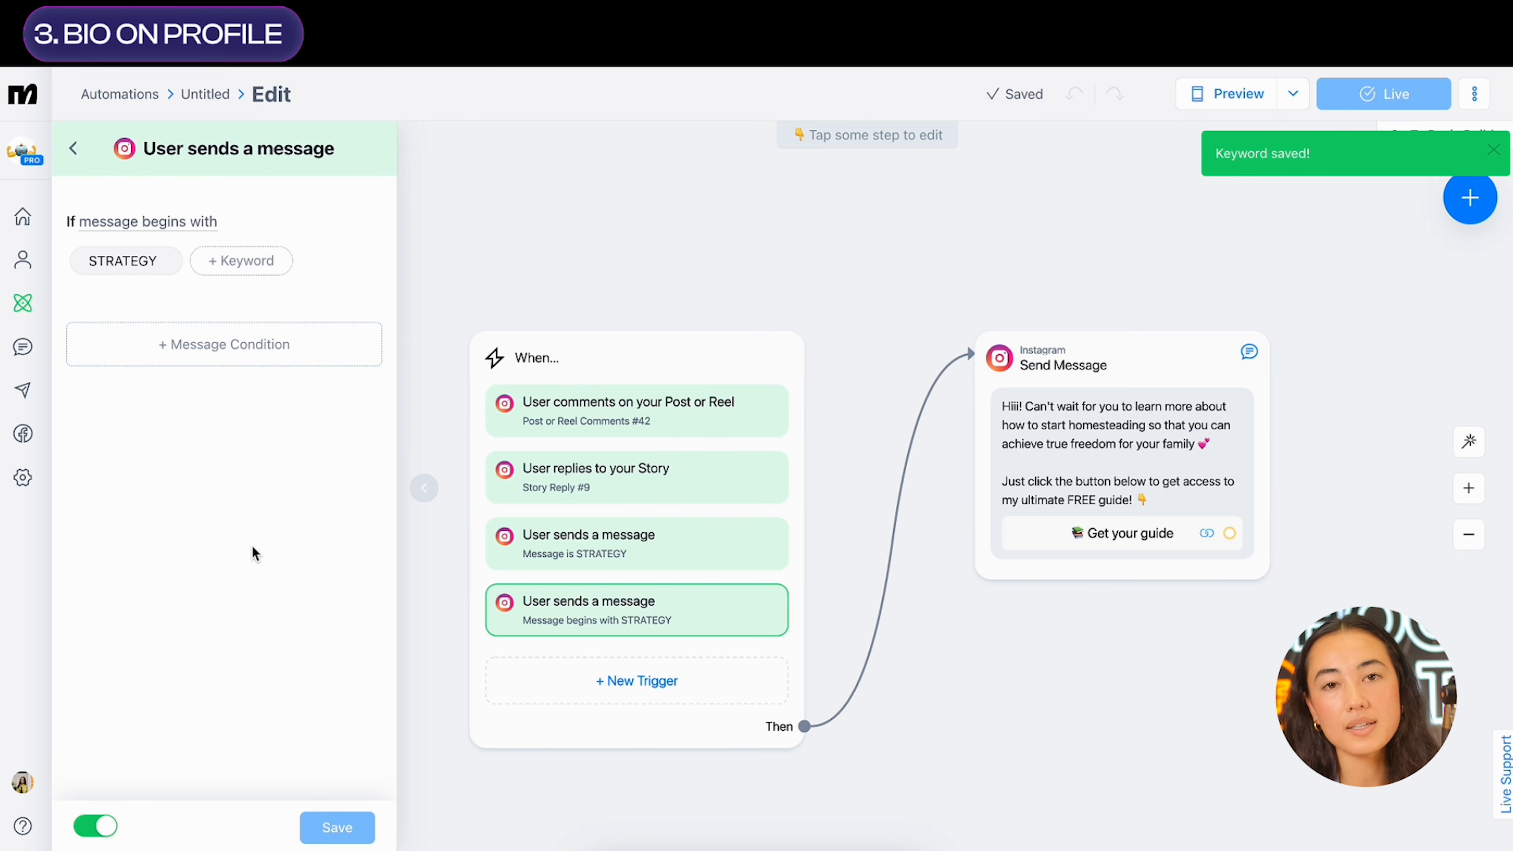
click(73, 152)
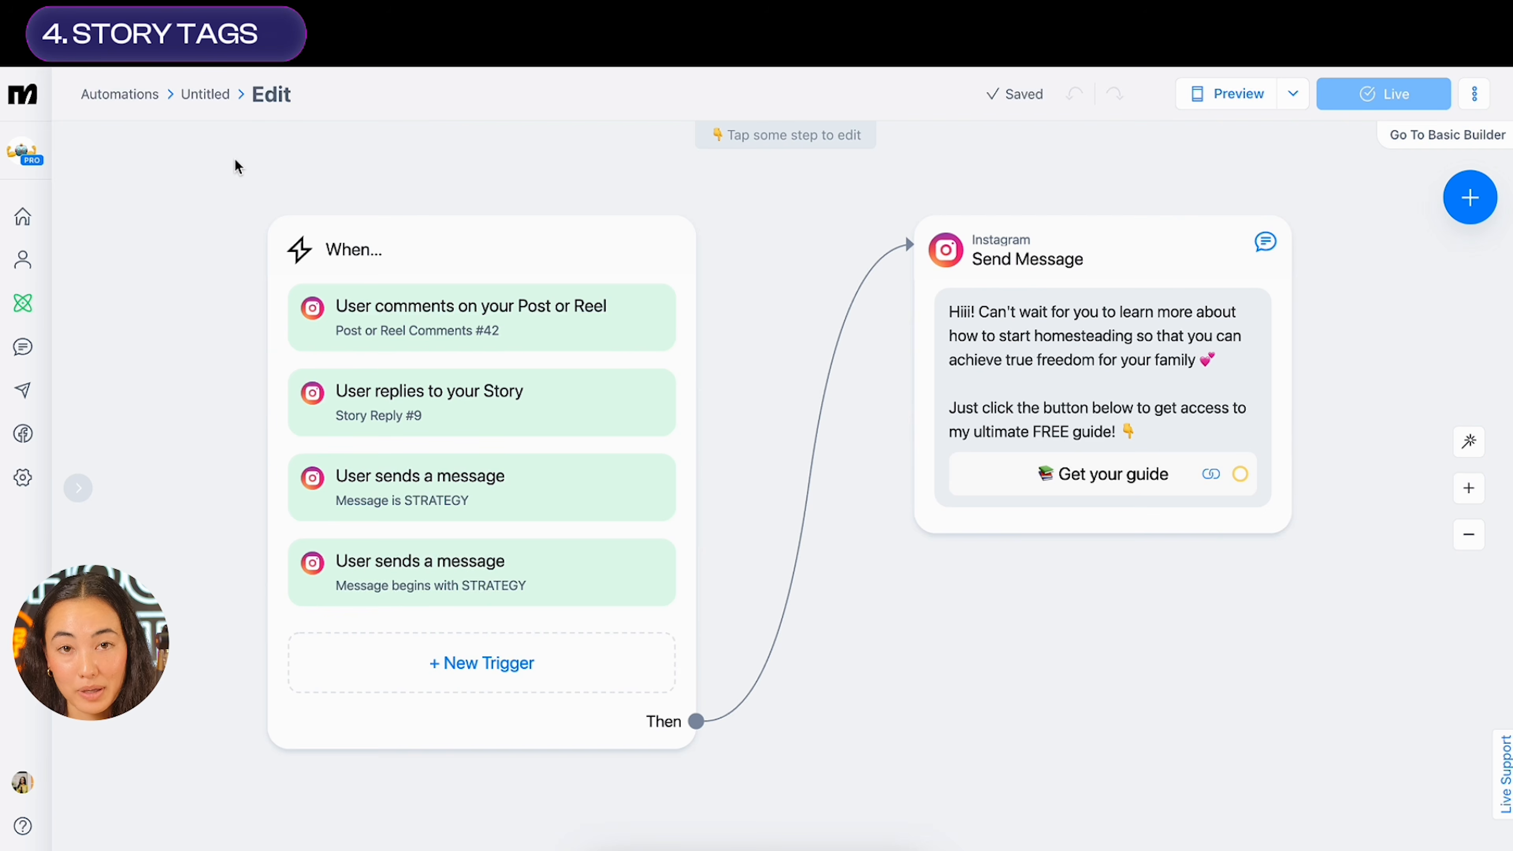
Rename the automation as Homesteading Free Guide
click(1474, 99)
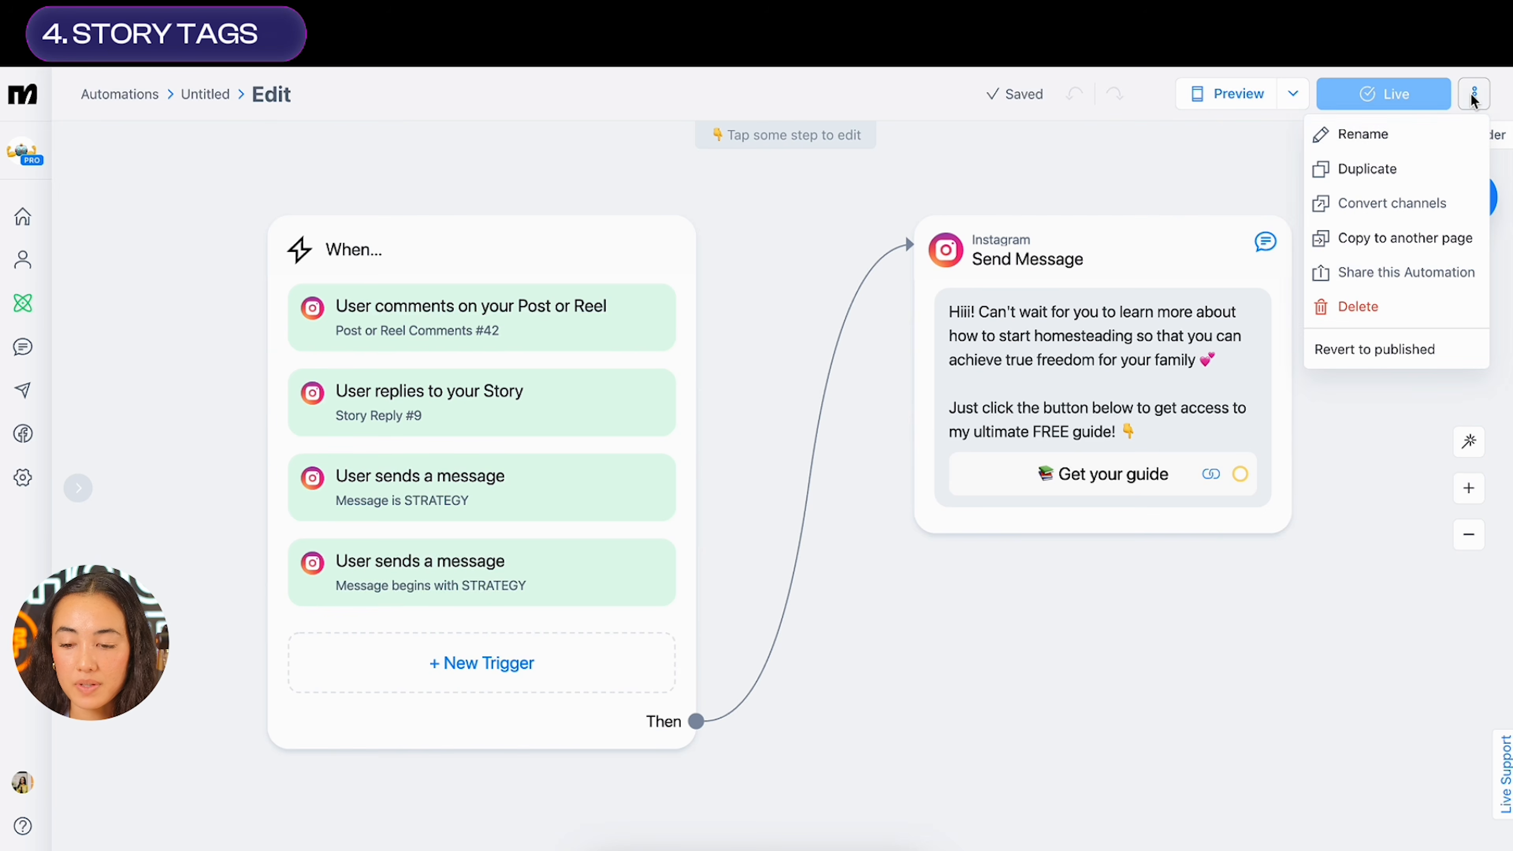
click(1382, 149)
drag(786, 178, 543, 185)
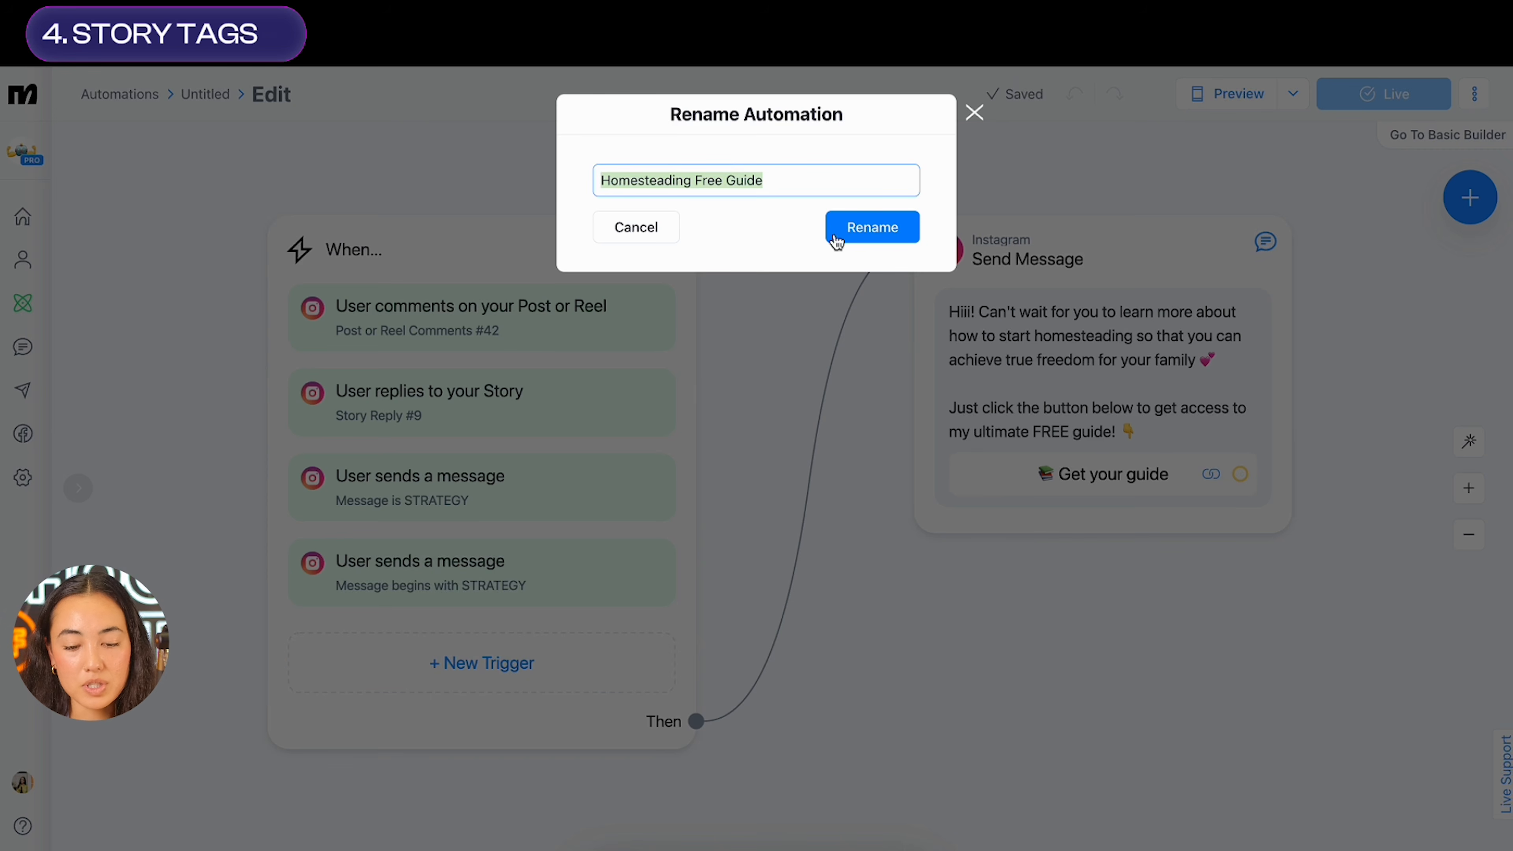
click(860, 237)
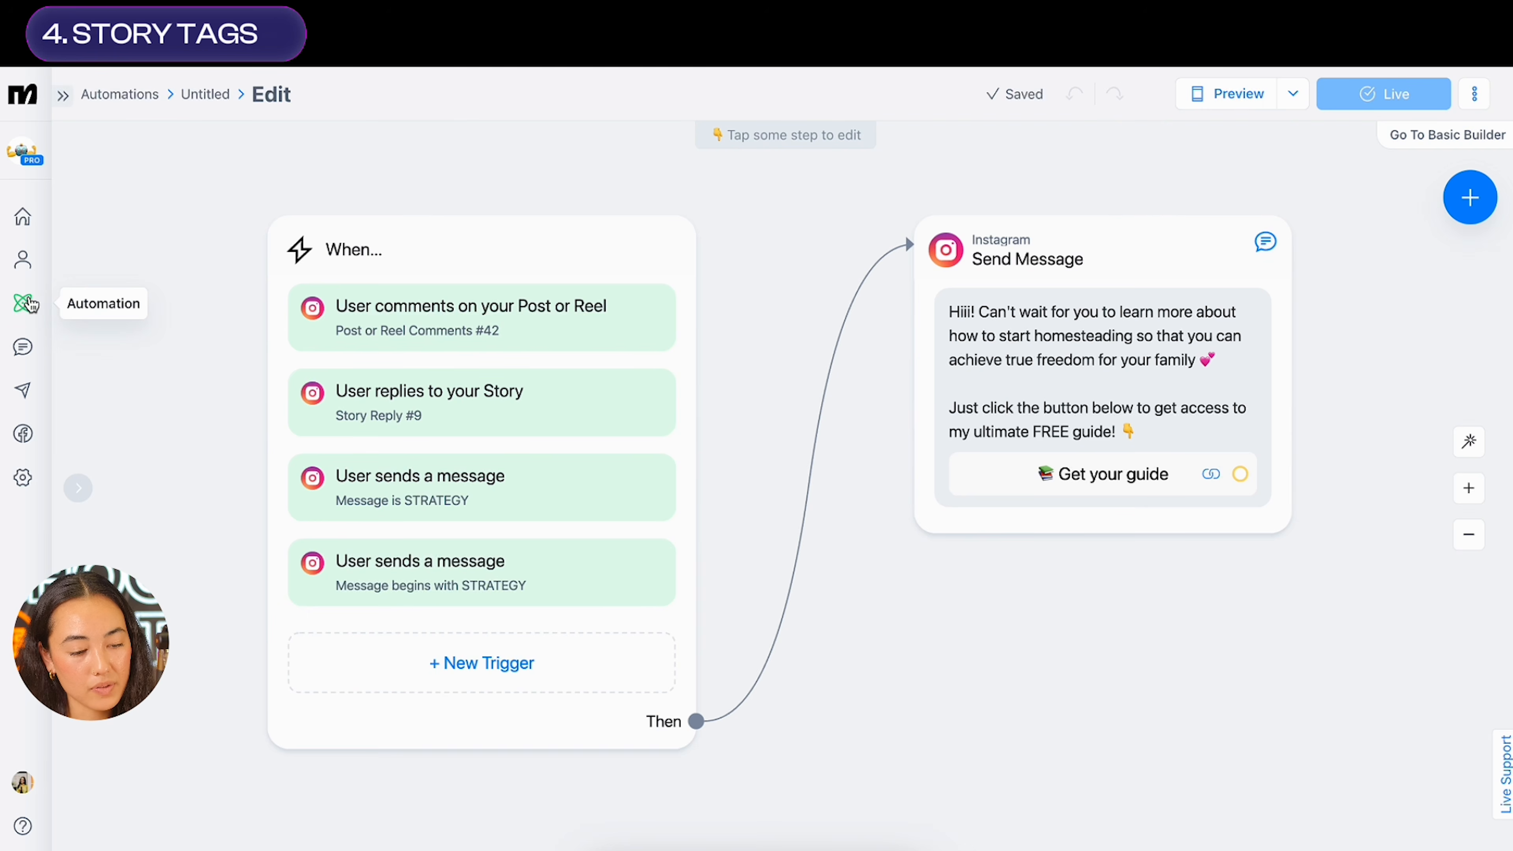
Open the Homesteading Free Guide automation from the list of automations and duplicate it
click(66, 106)
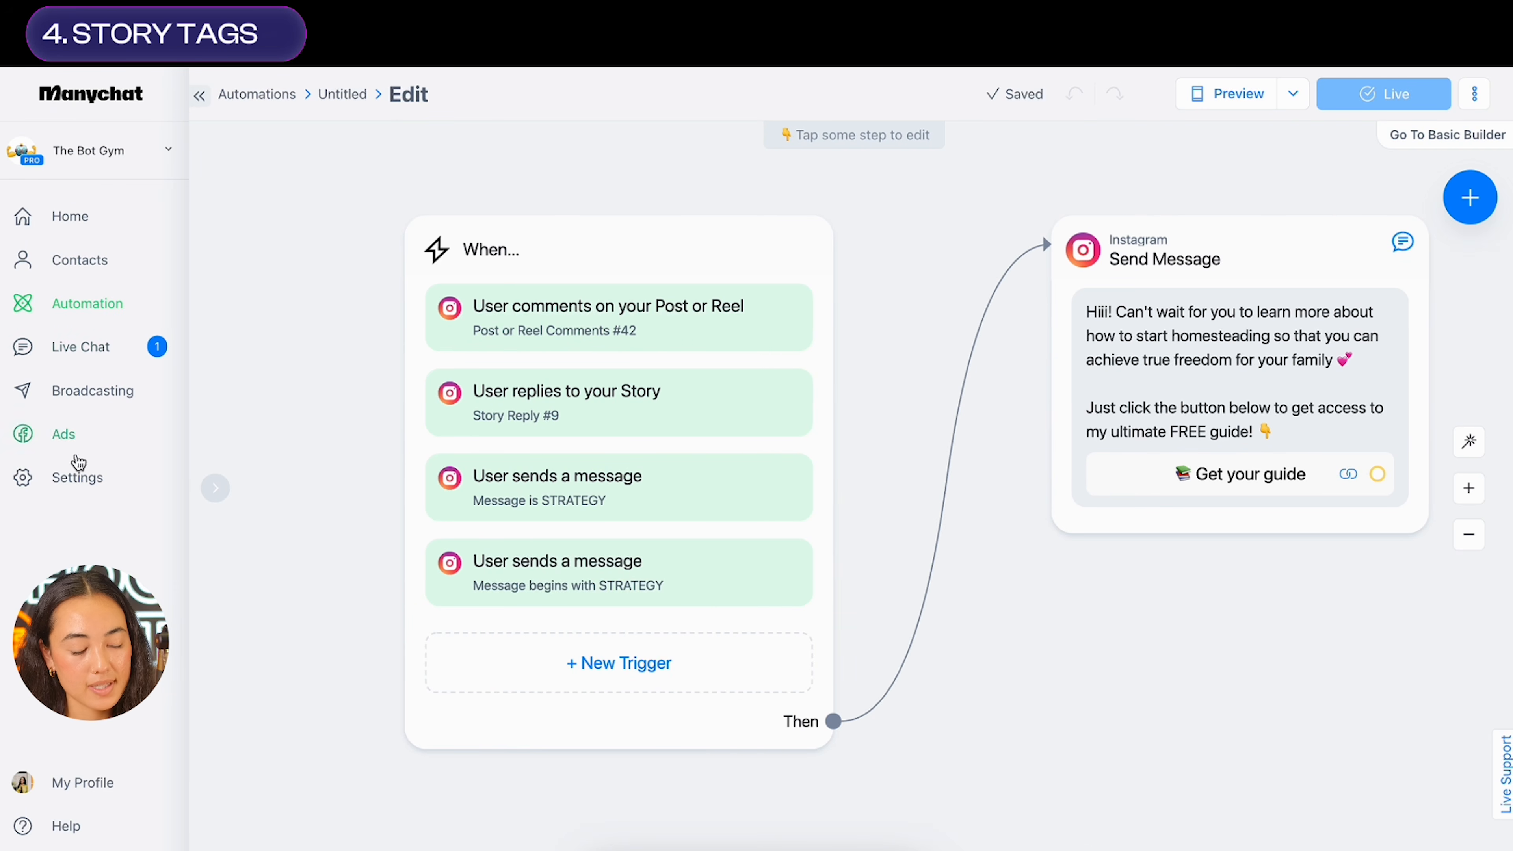
click(111, 308)
scroll(886, 655, down, 14)
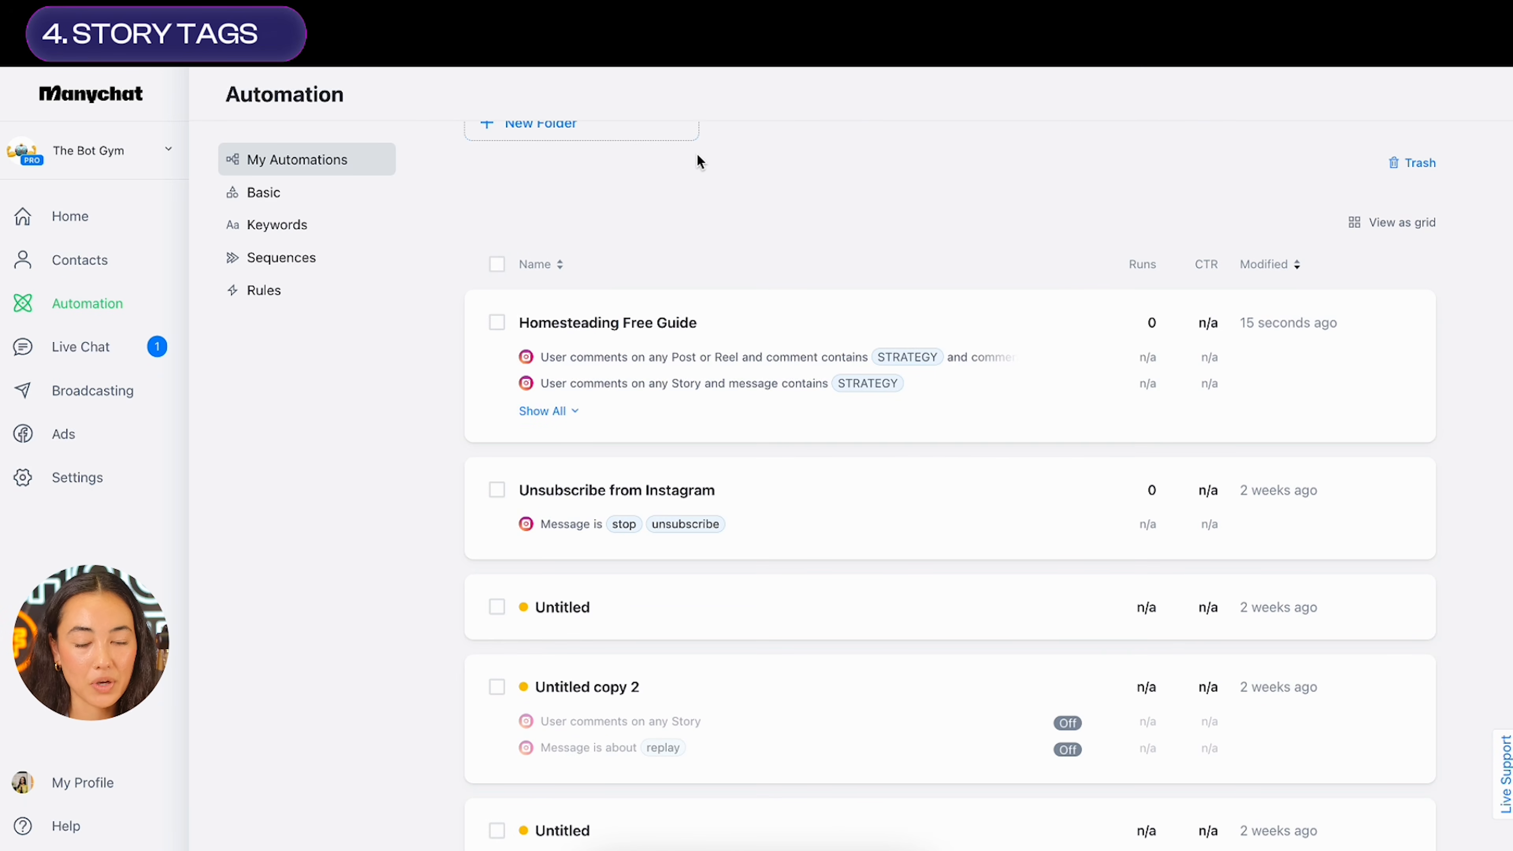
click(627, 338)
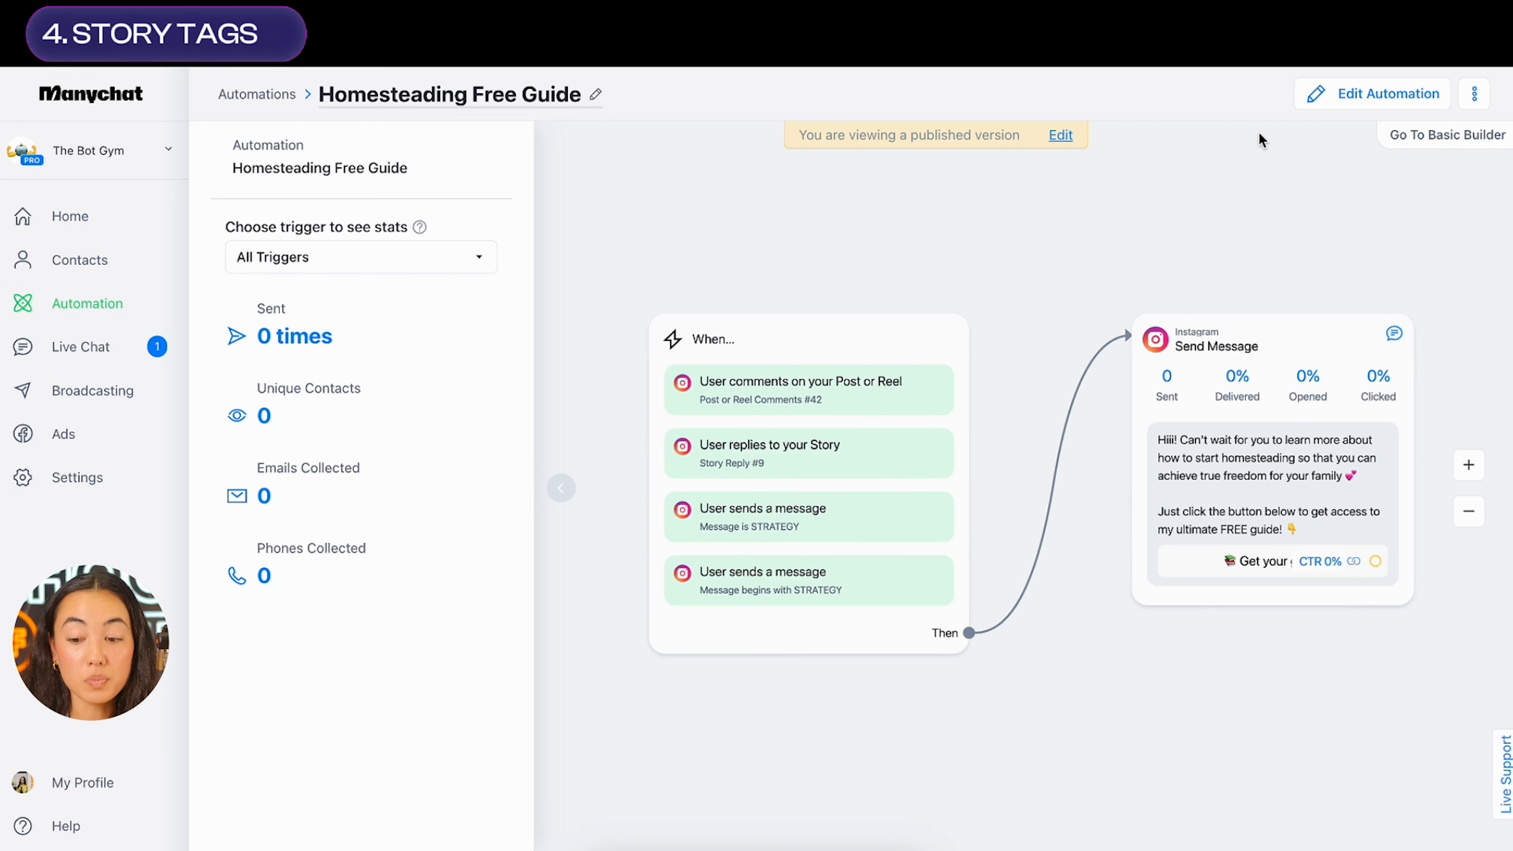
click(1476, 94)
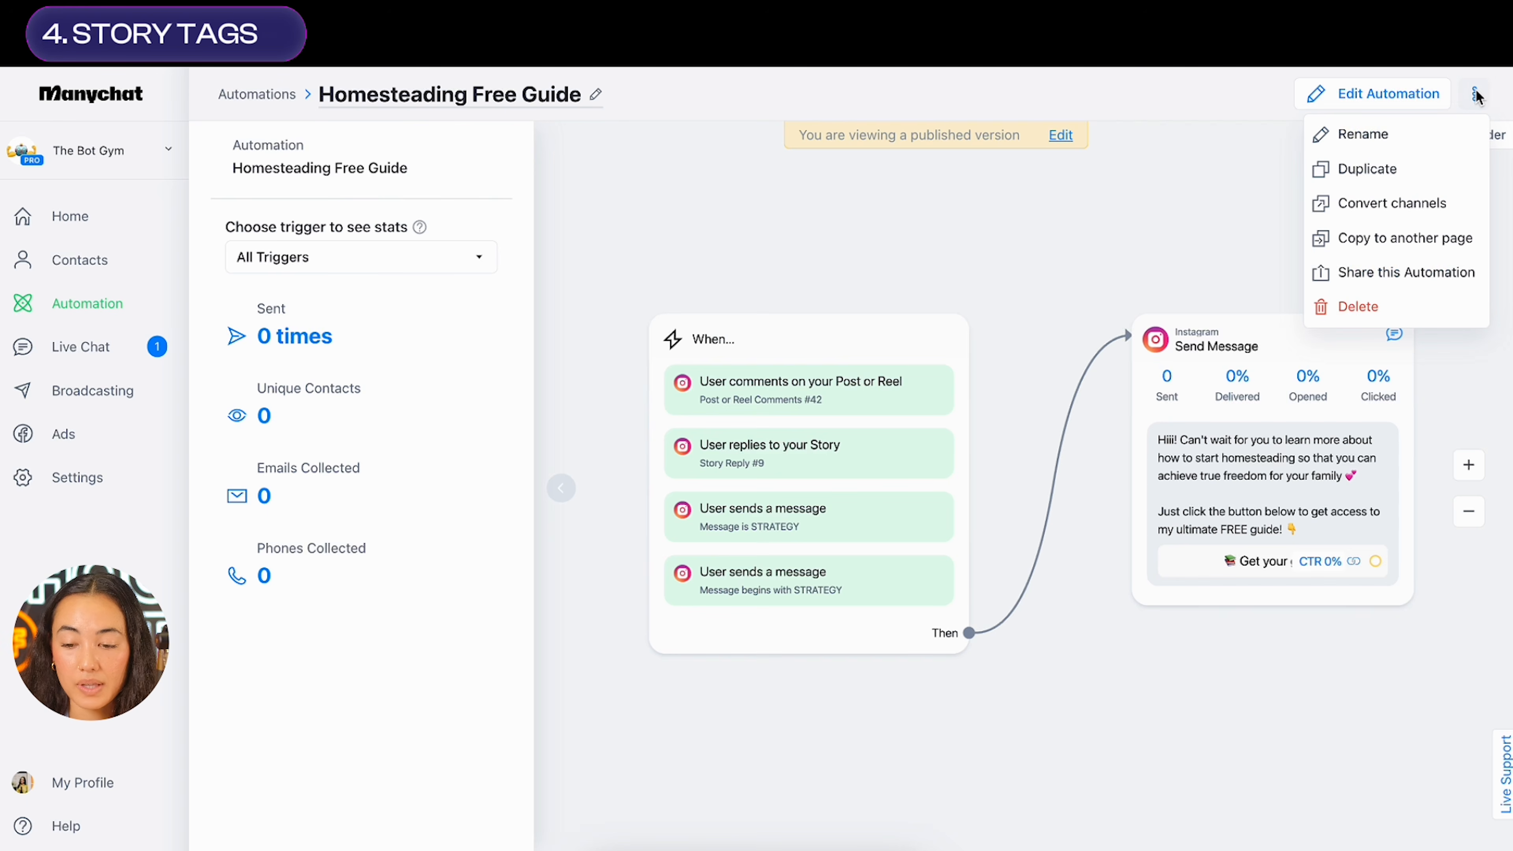
click(1432, 166)
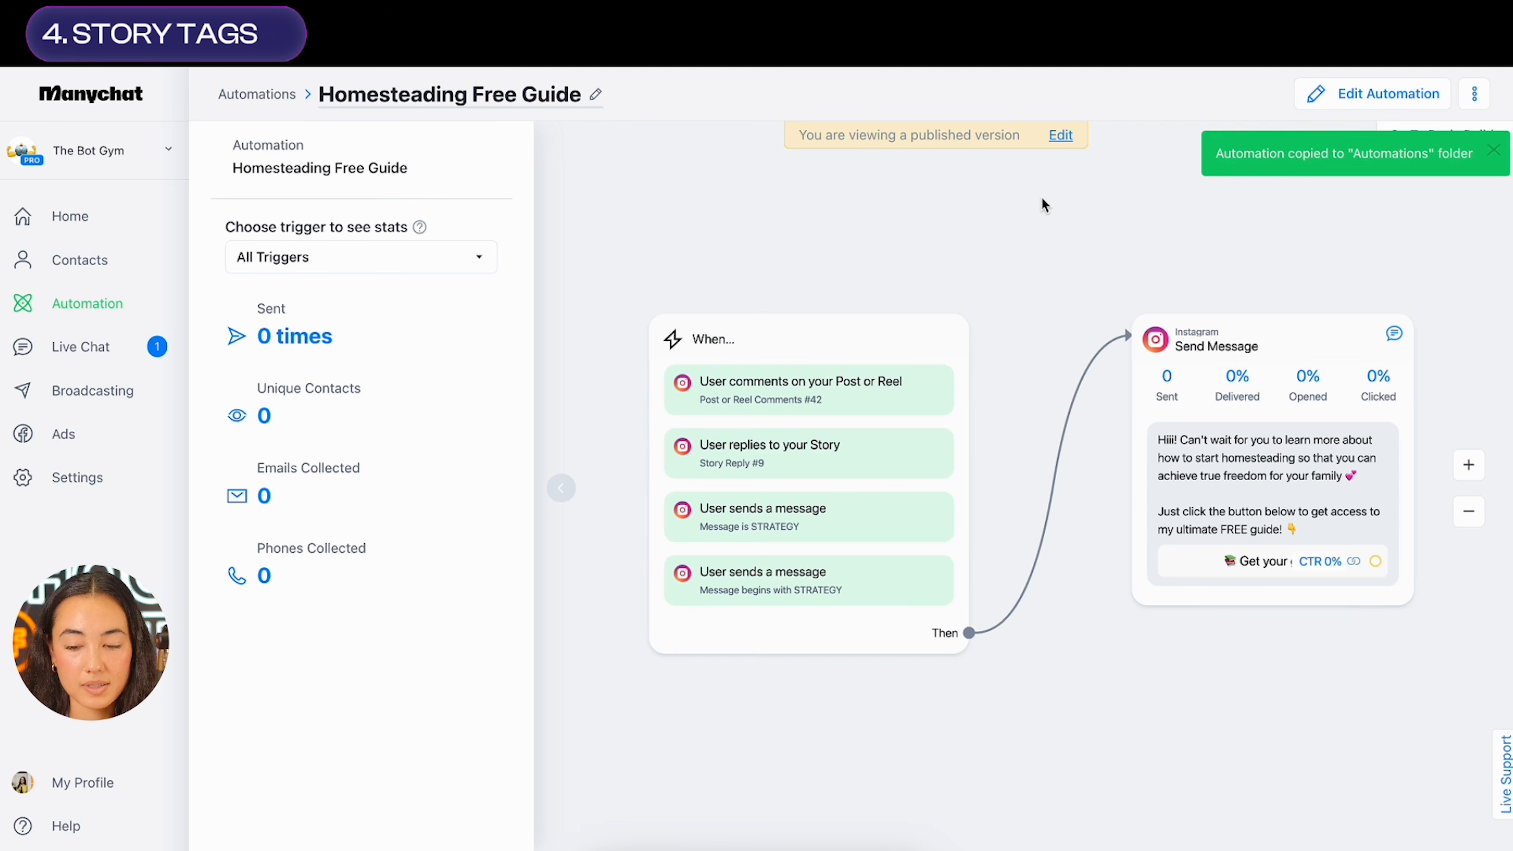
Open the duplicated automation from the list and rename it Story Mentions: Homesteading Free Guide
click(257, 100)
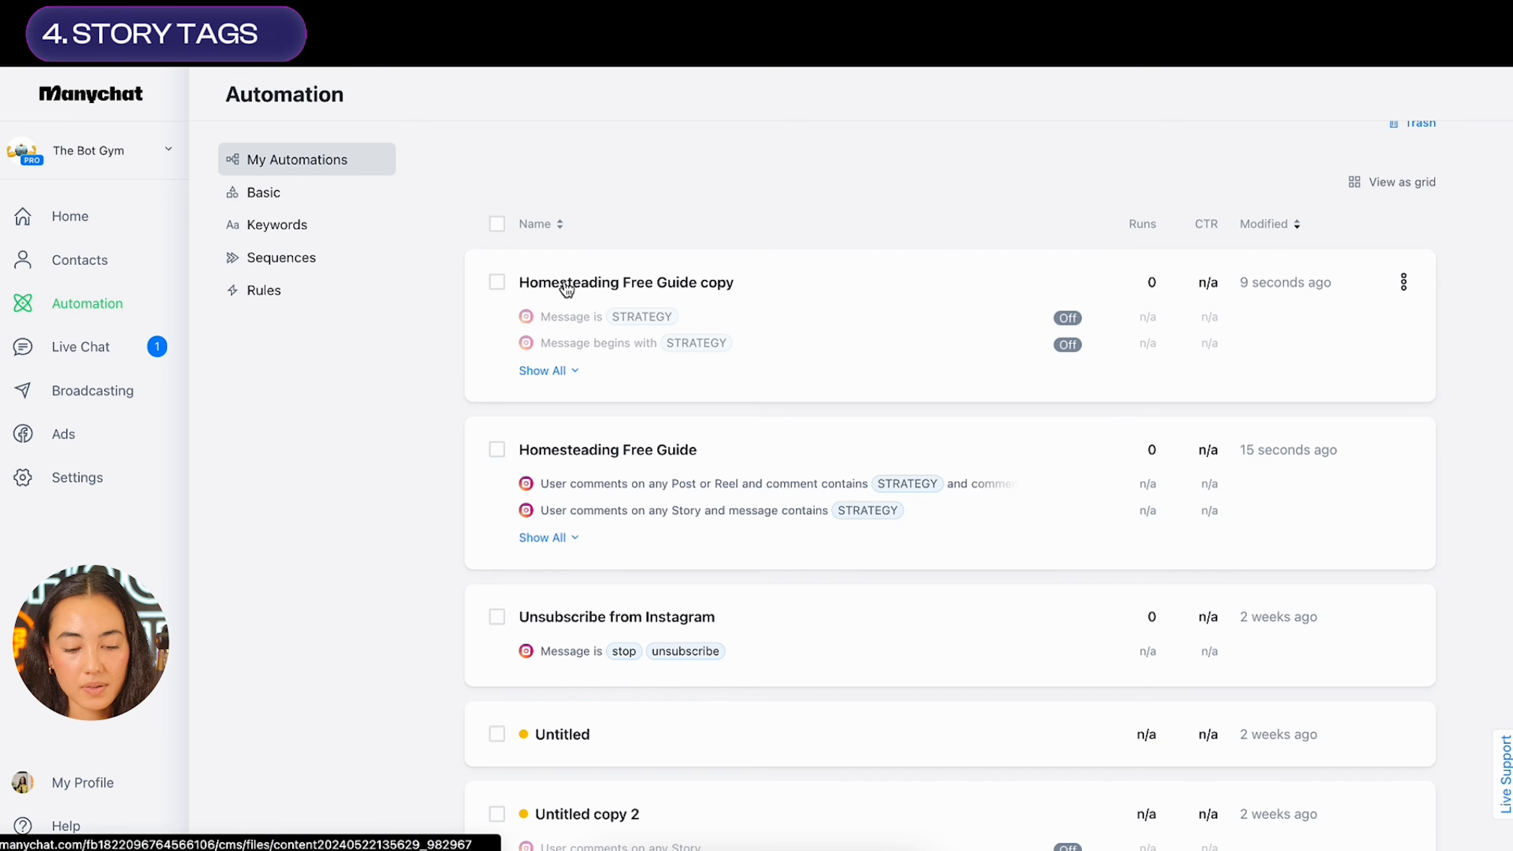
click(667, 286)
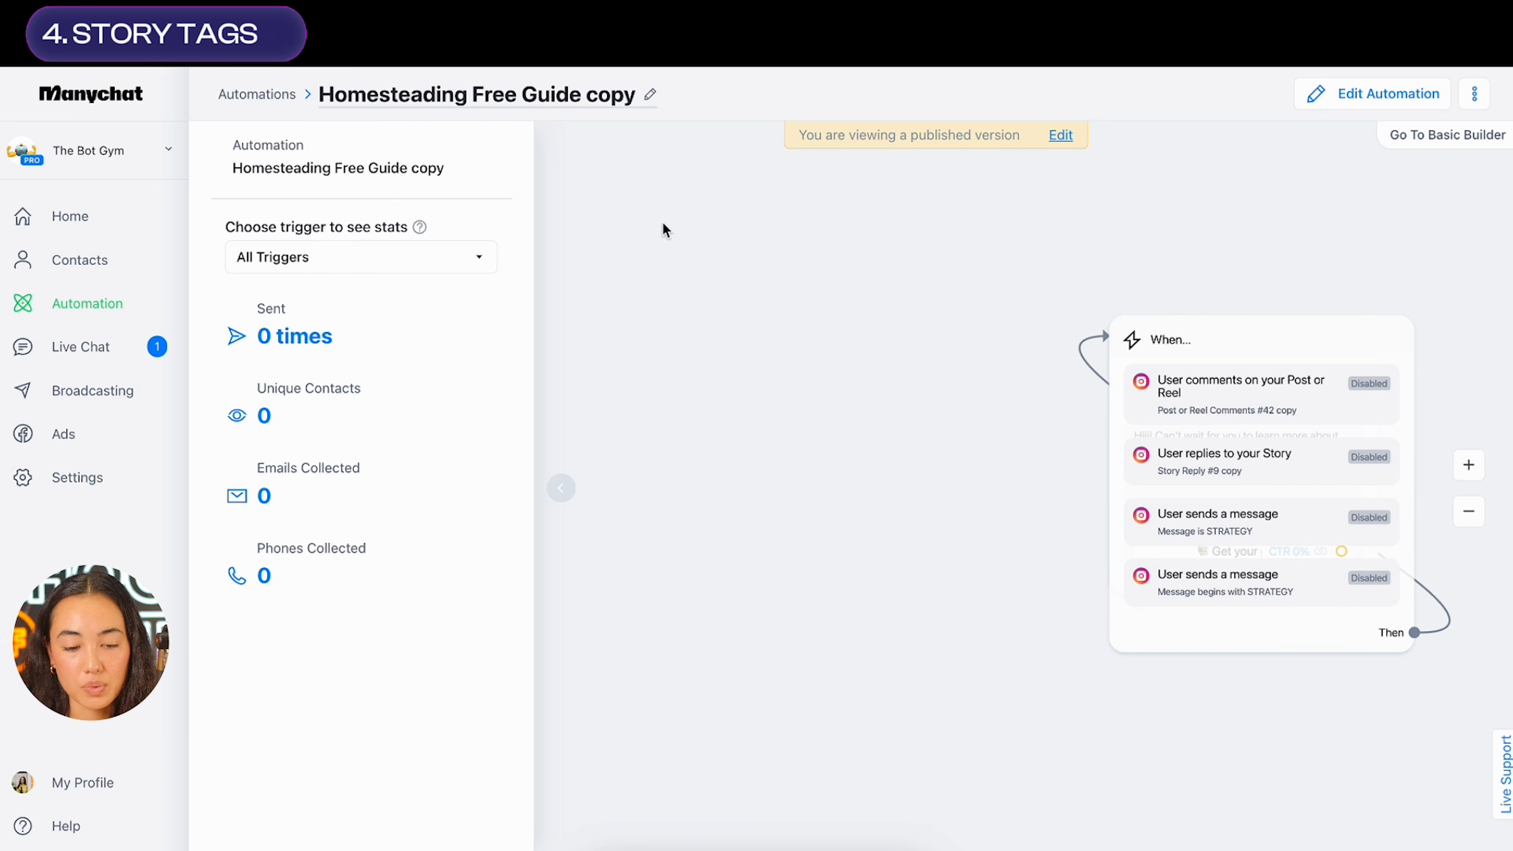
click(610, 94)
click(581, 94)
key(Delete)
key(Delete)
key(Delete)
key(Delete)
key(Delete)
key(Home)
text(Story Mentions:)
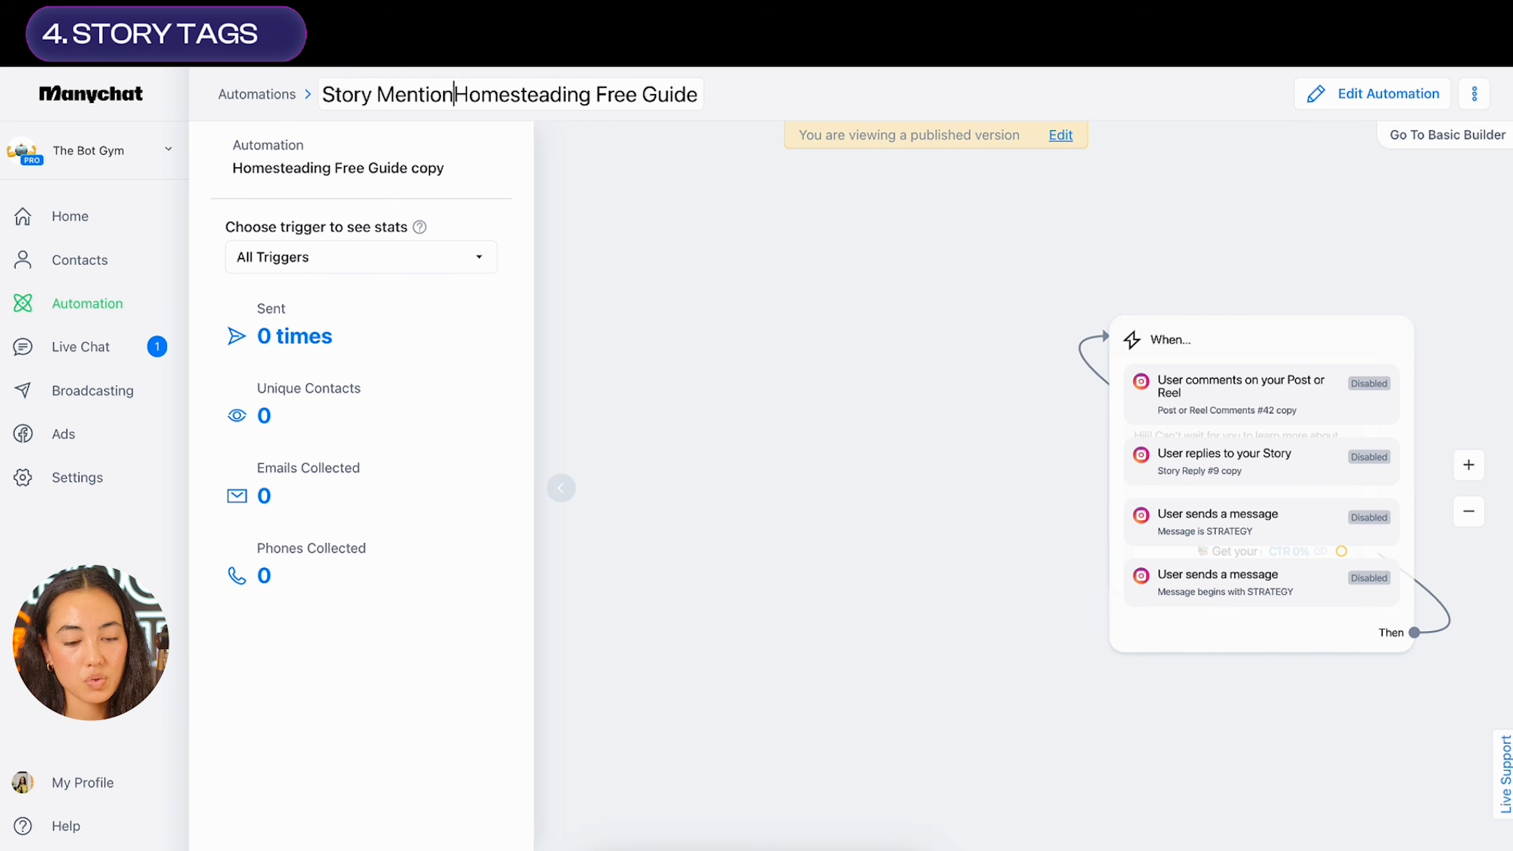
key(Return)
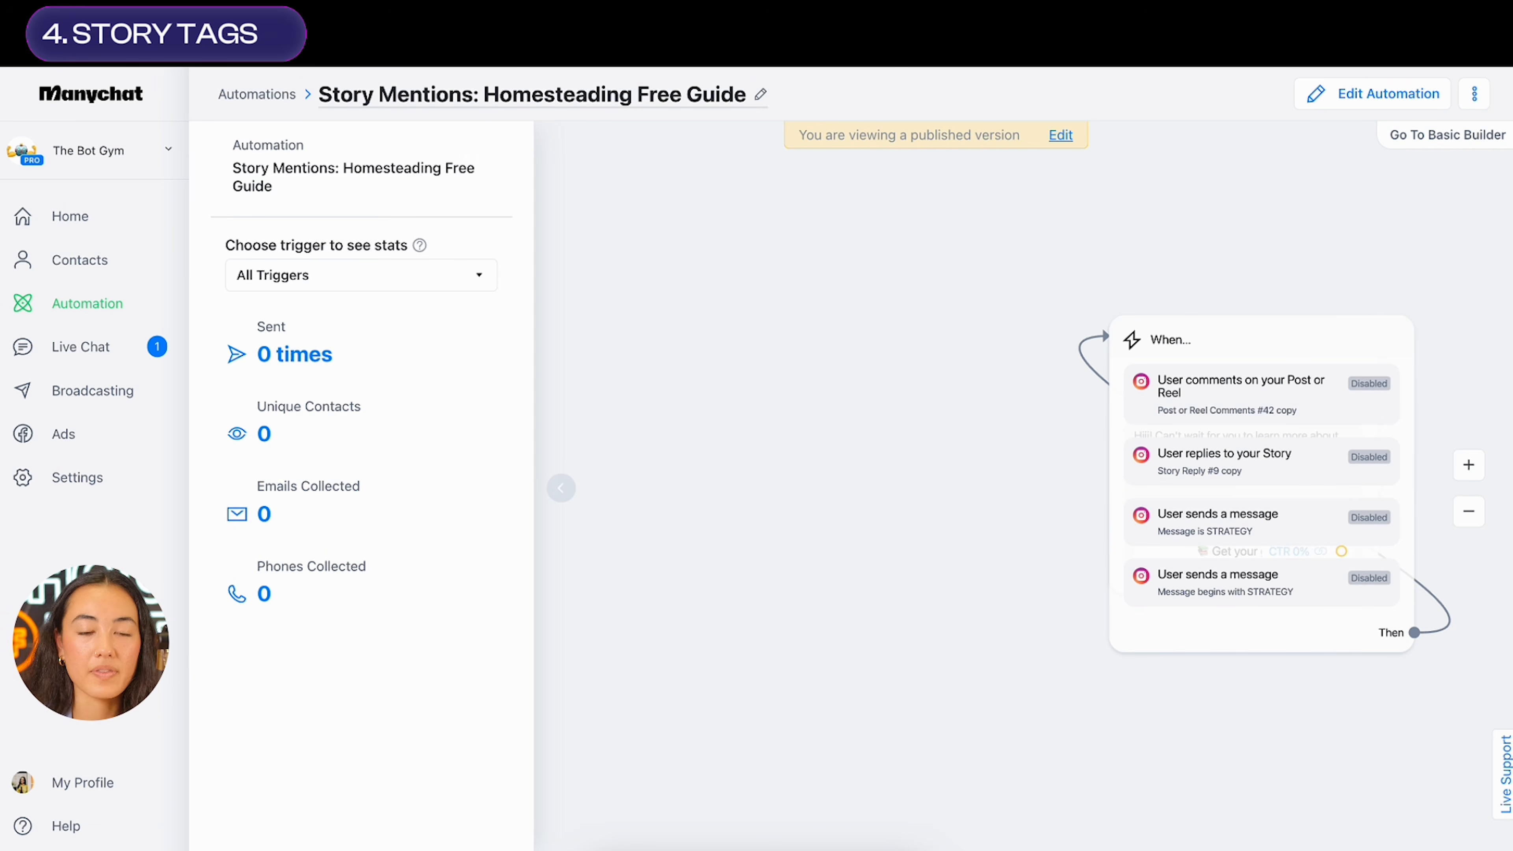
Start editing the copied automation, move the When block clear of the Send Message block and open its list of triggers
click(1370, 96)
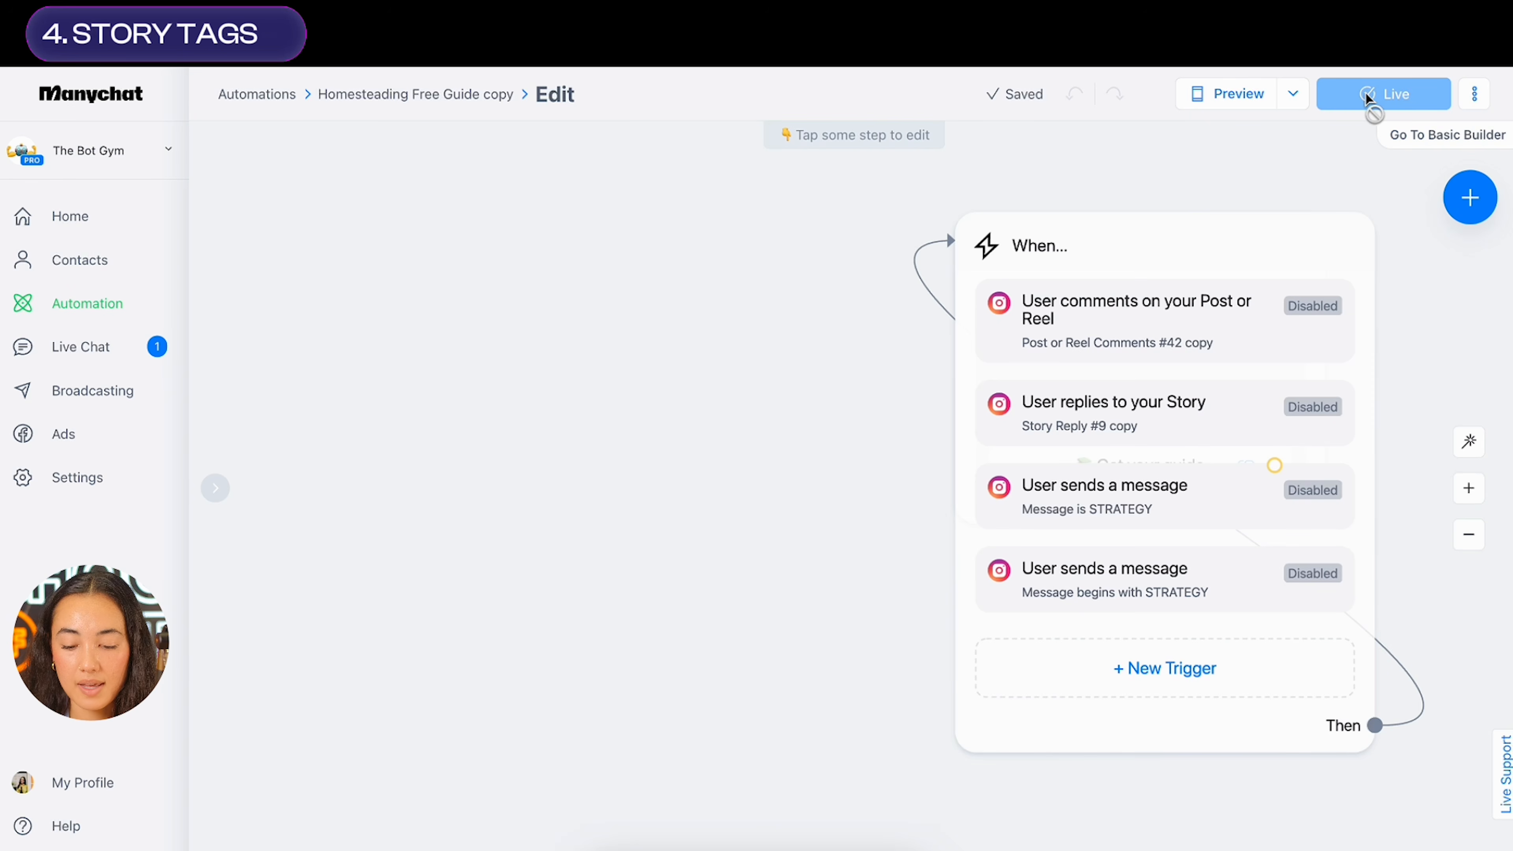
drag(1252, 251, 712, 348)
scroll(885, 216, left, 3)
scroll(886, 216, down, 2)
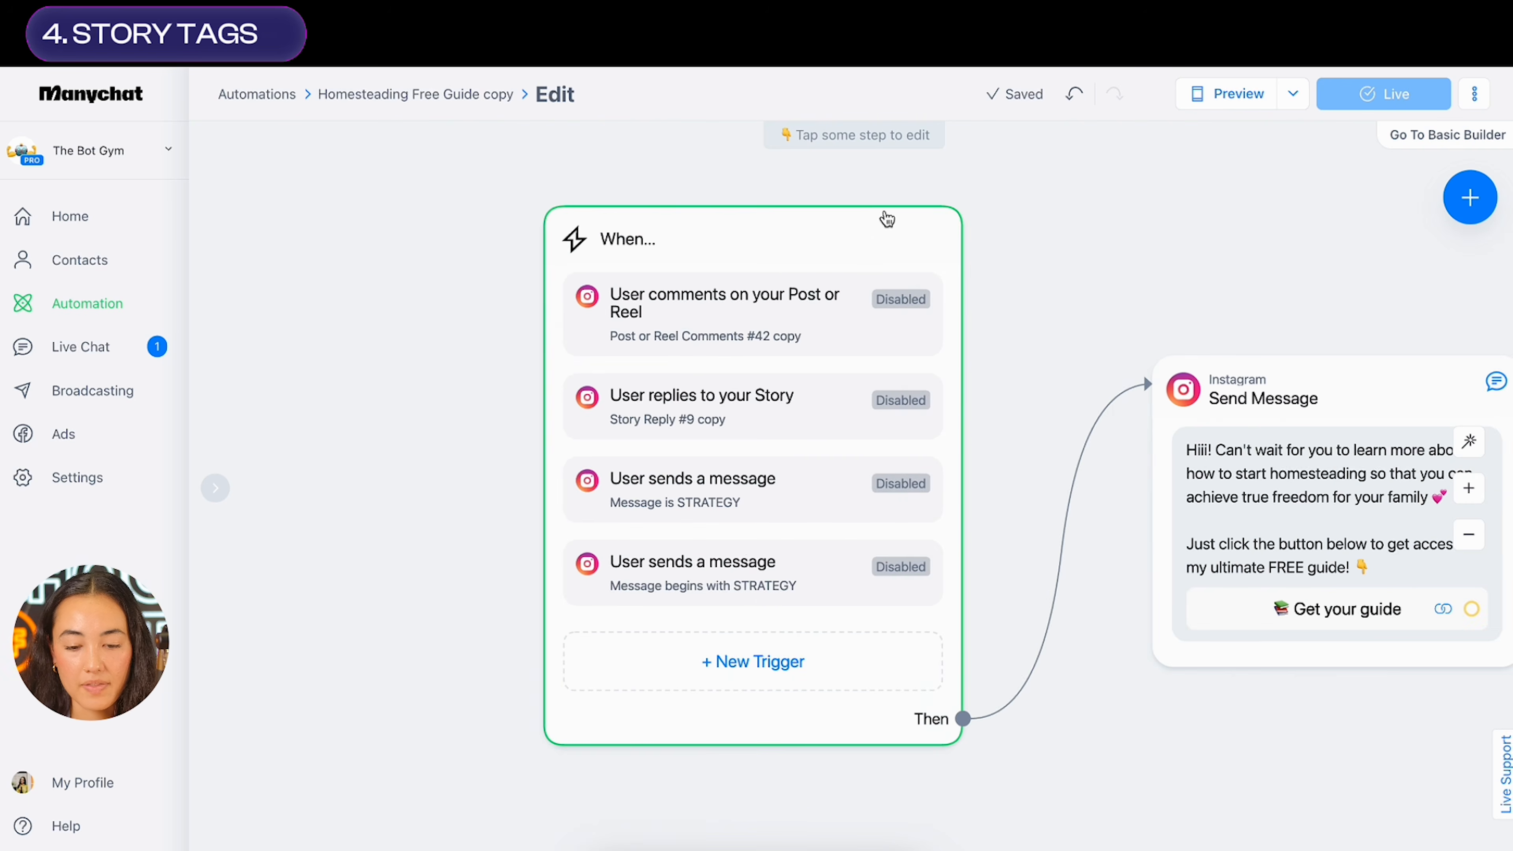
click(886, 221)
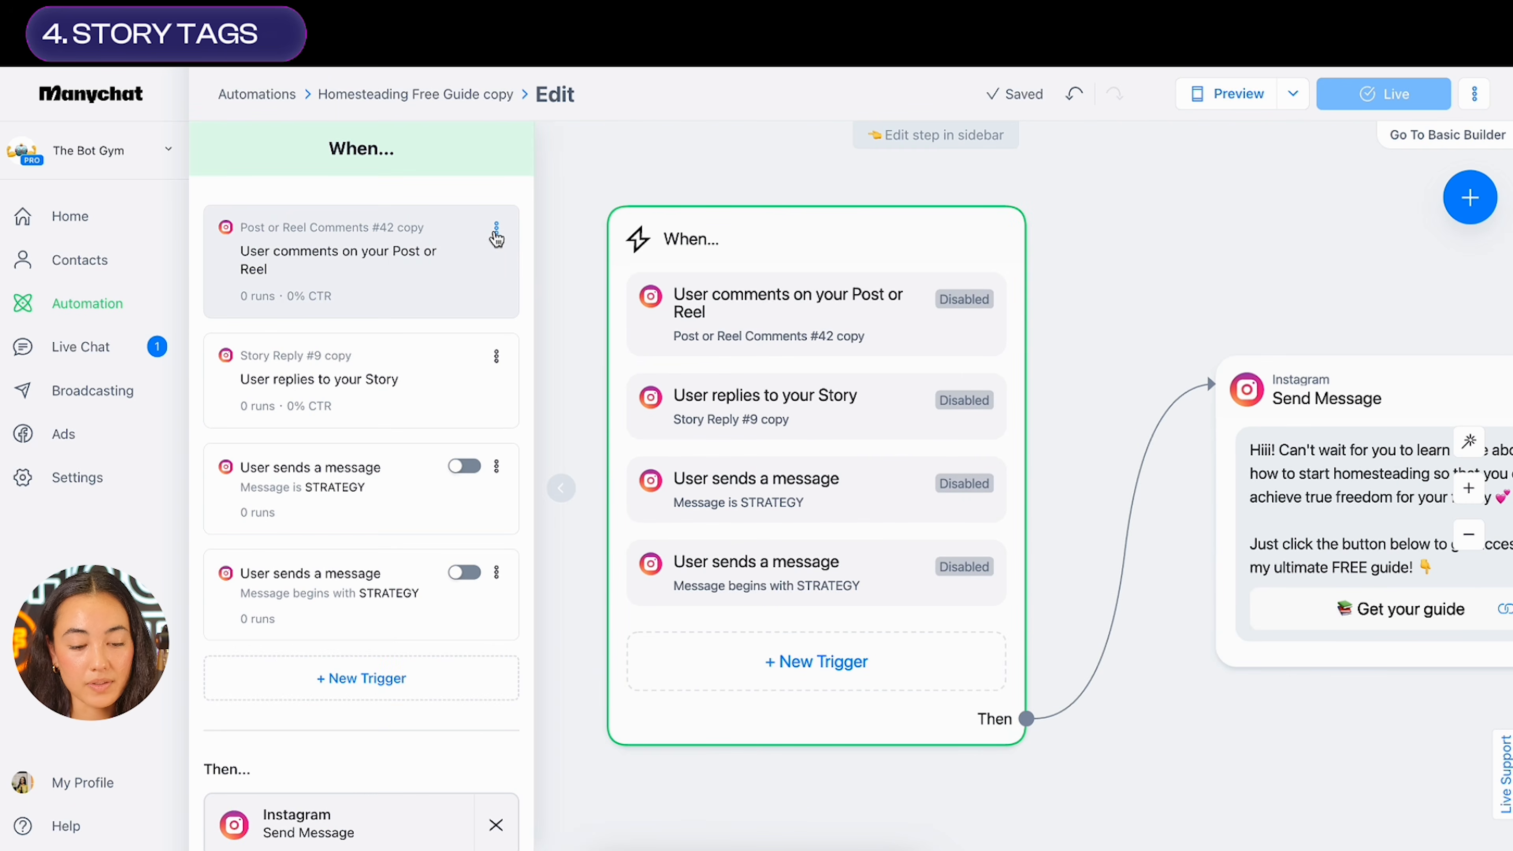
Delete all four copied triggers from the When block: the post or reel comment, the story reply and both STRATEGY message triggers
click(496, 229)
click(463, 351)
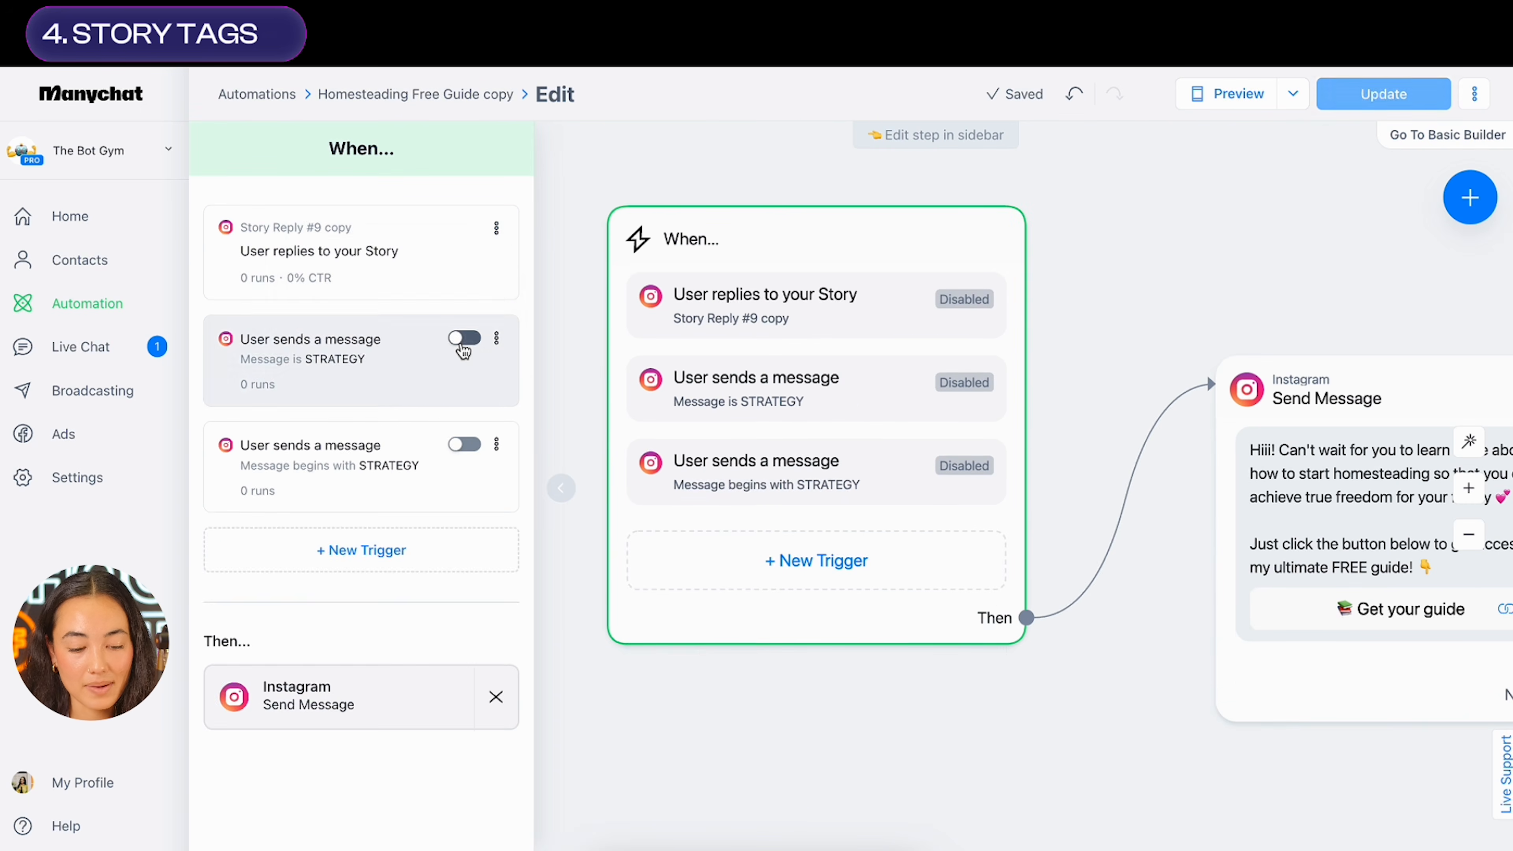
click(496, 228)
click(463, 351)
click(496, 230)
click(463, 351)
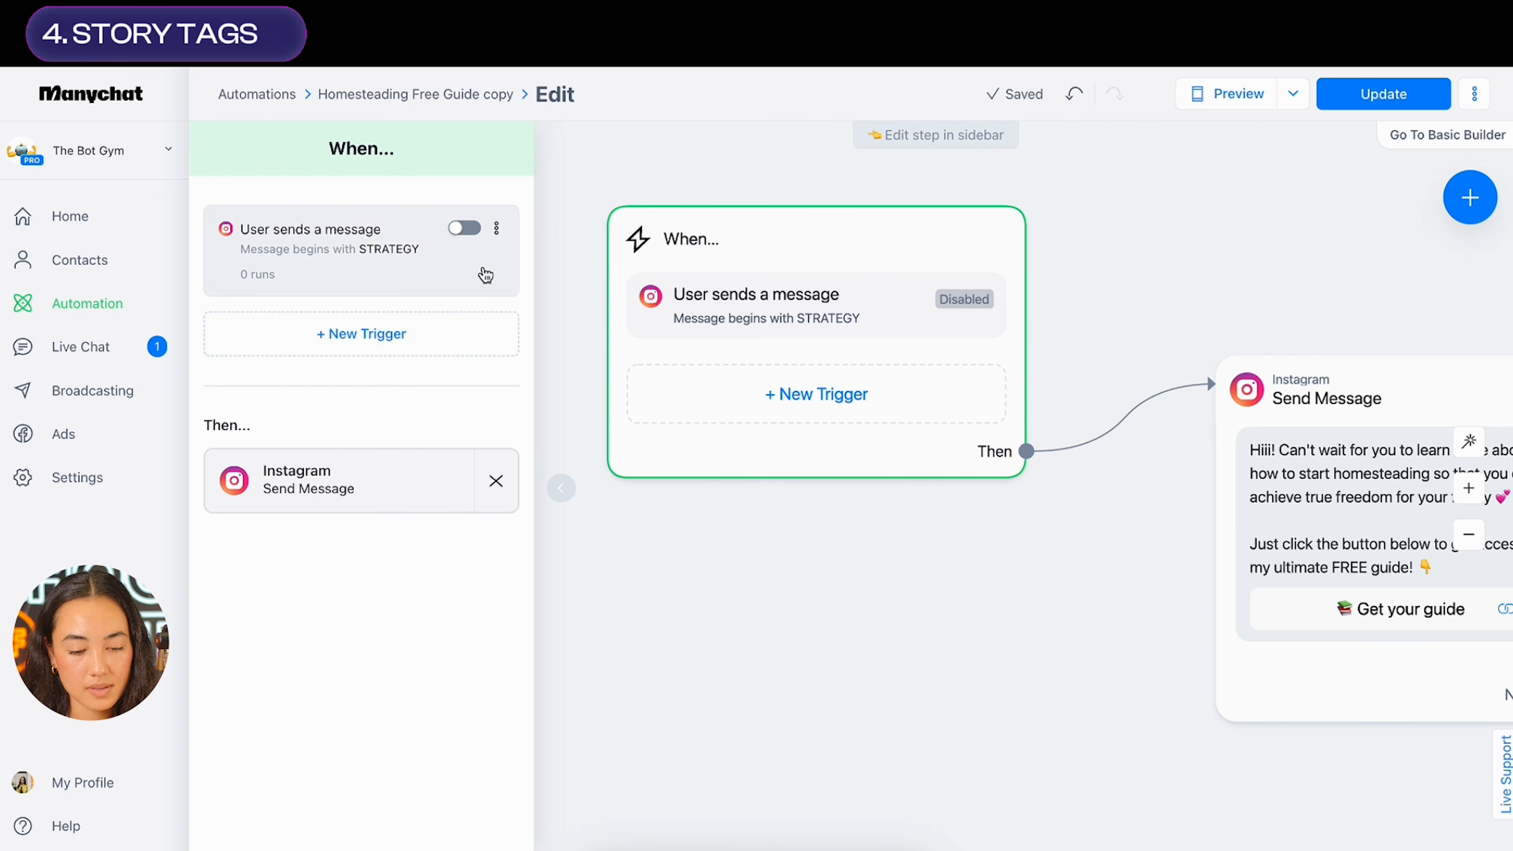
click(496, 229)
click(452, 355)
click(1276, 233)
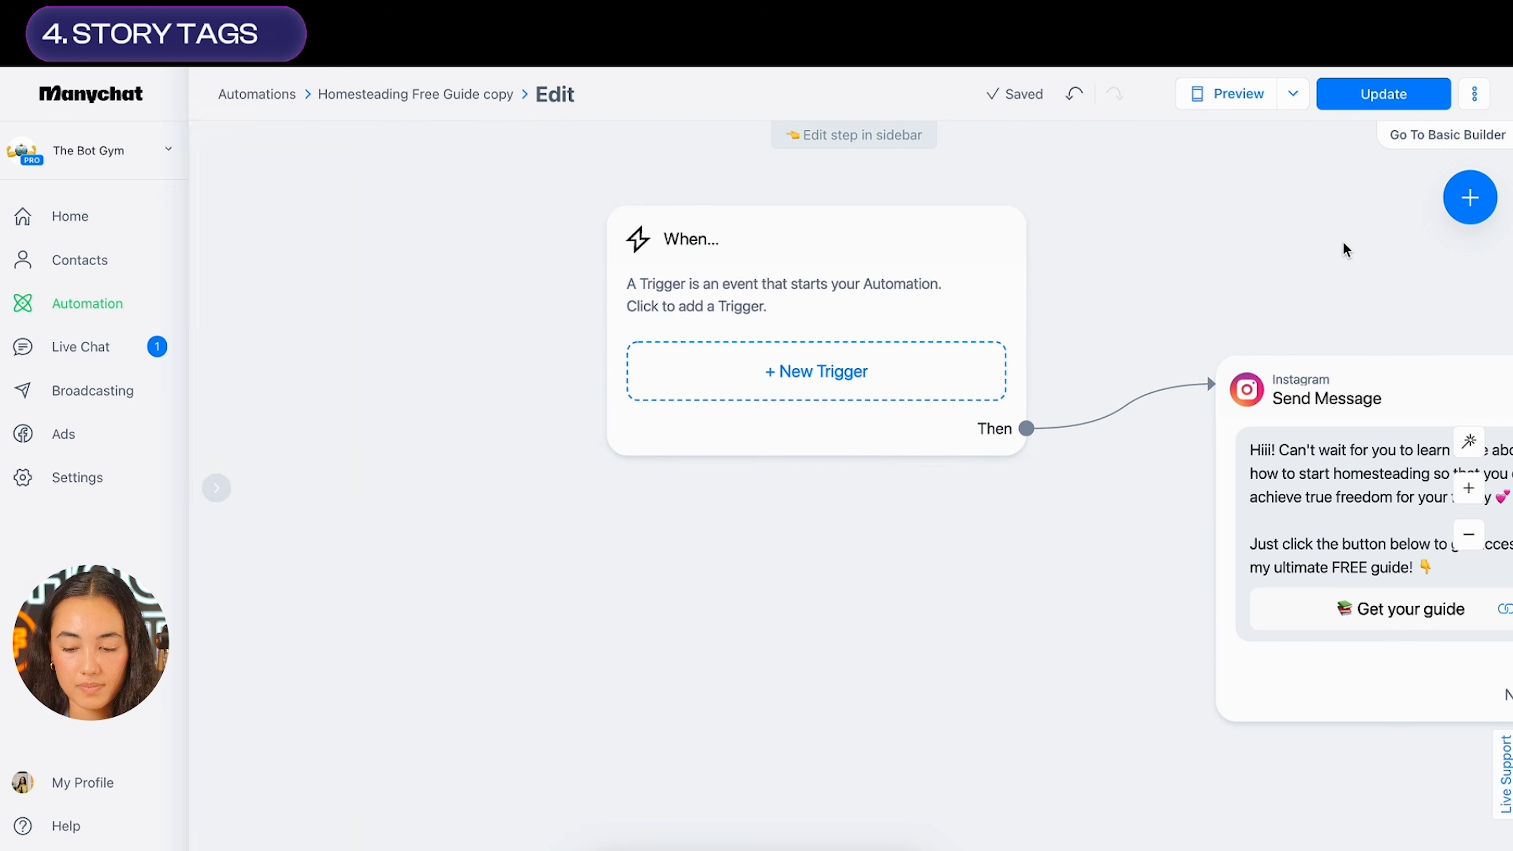
Publish the updated live version of the story mentions automation without triggers
drag(1344, 247, 730, 335)
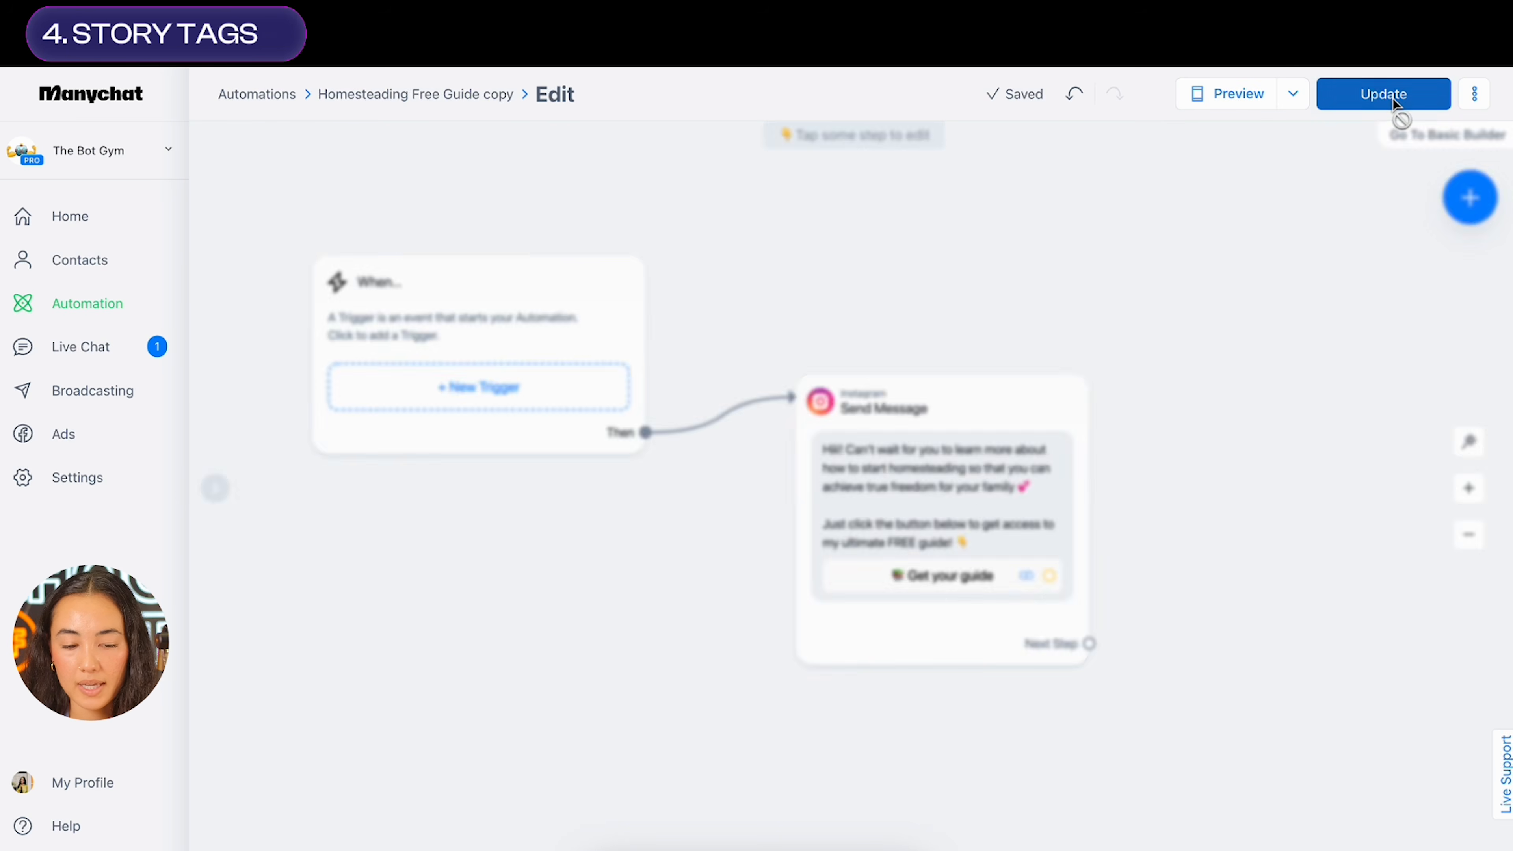
click(1391, 95)
click(1475, 94)
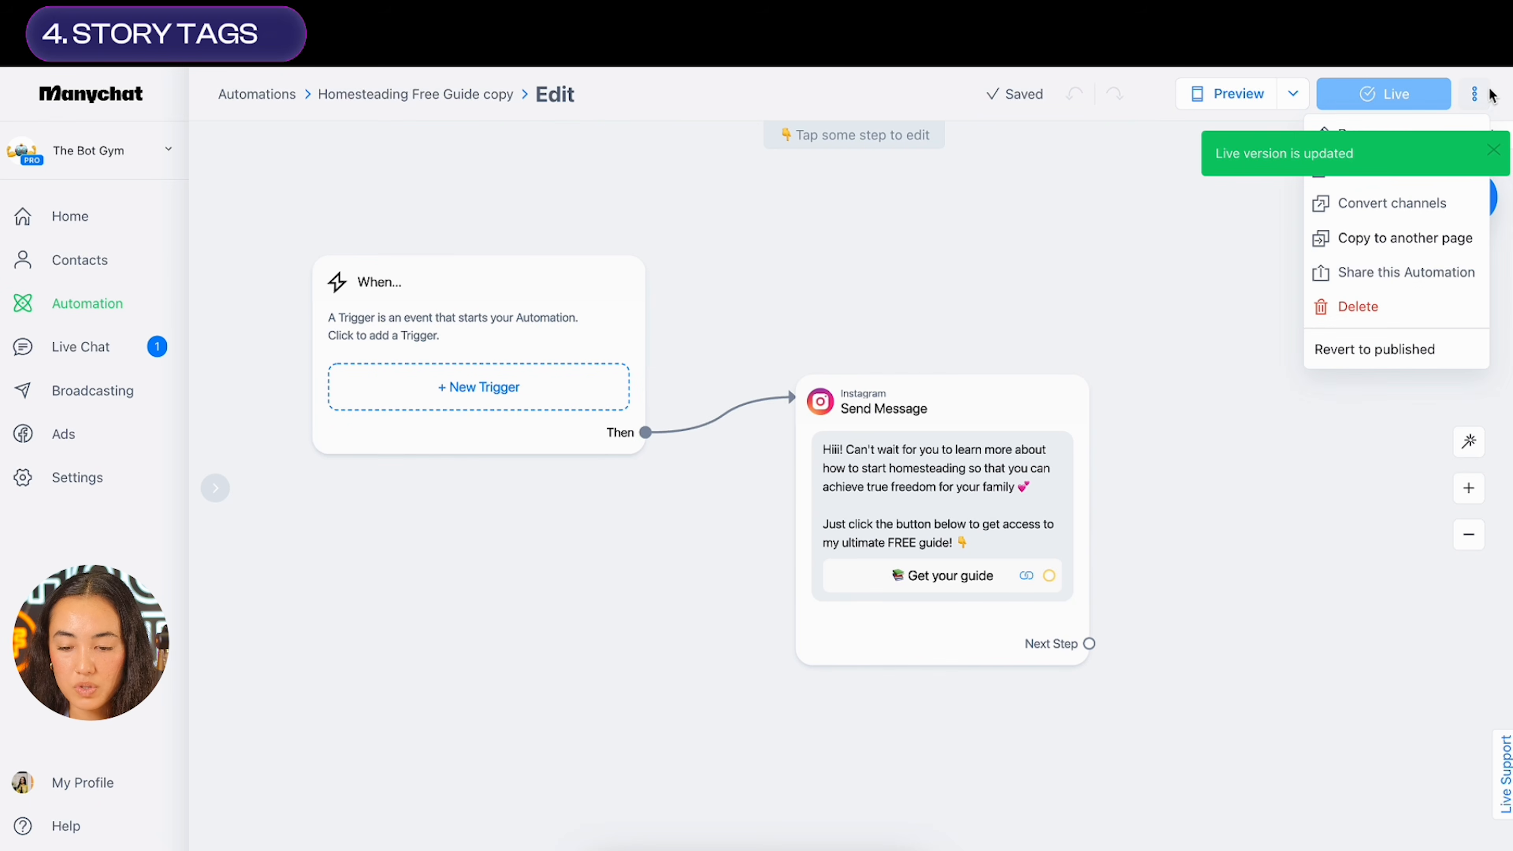
click(1494, 156)
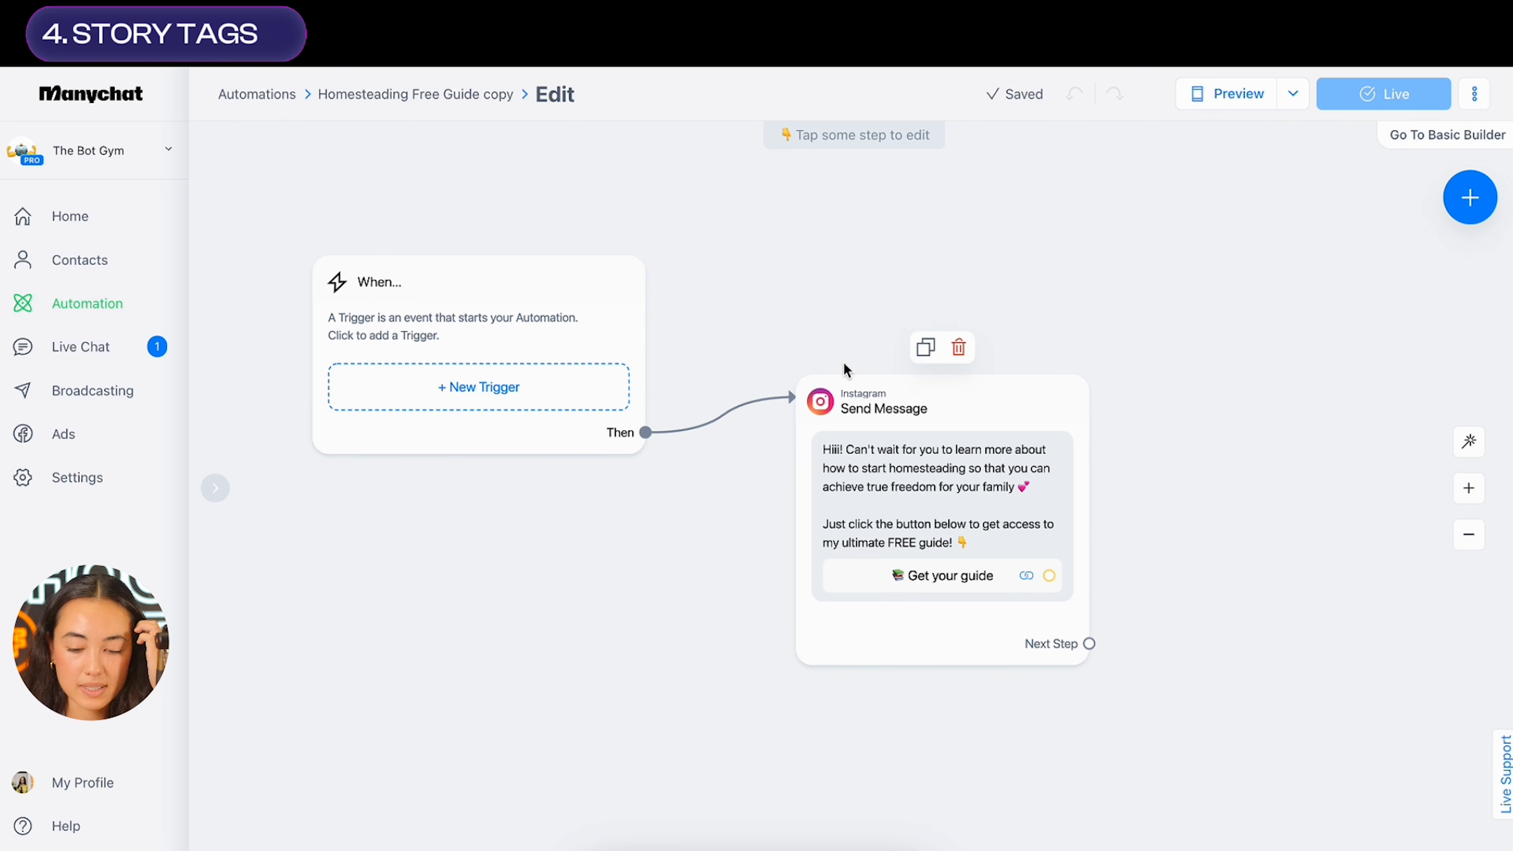
Add a new text block to the Send Message step and place it above the existing guide message
click(968, 408)
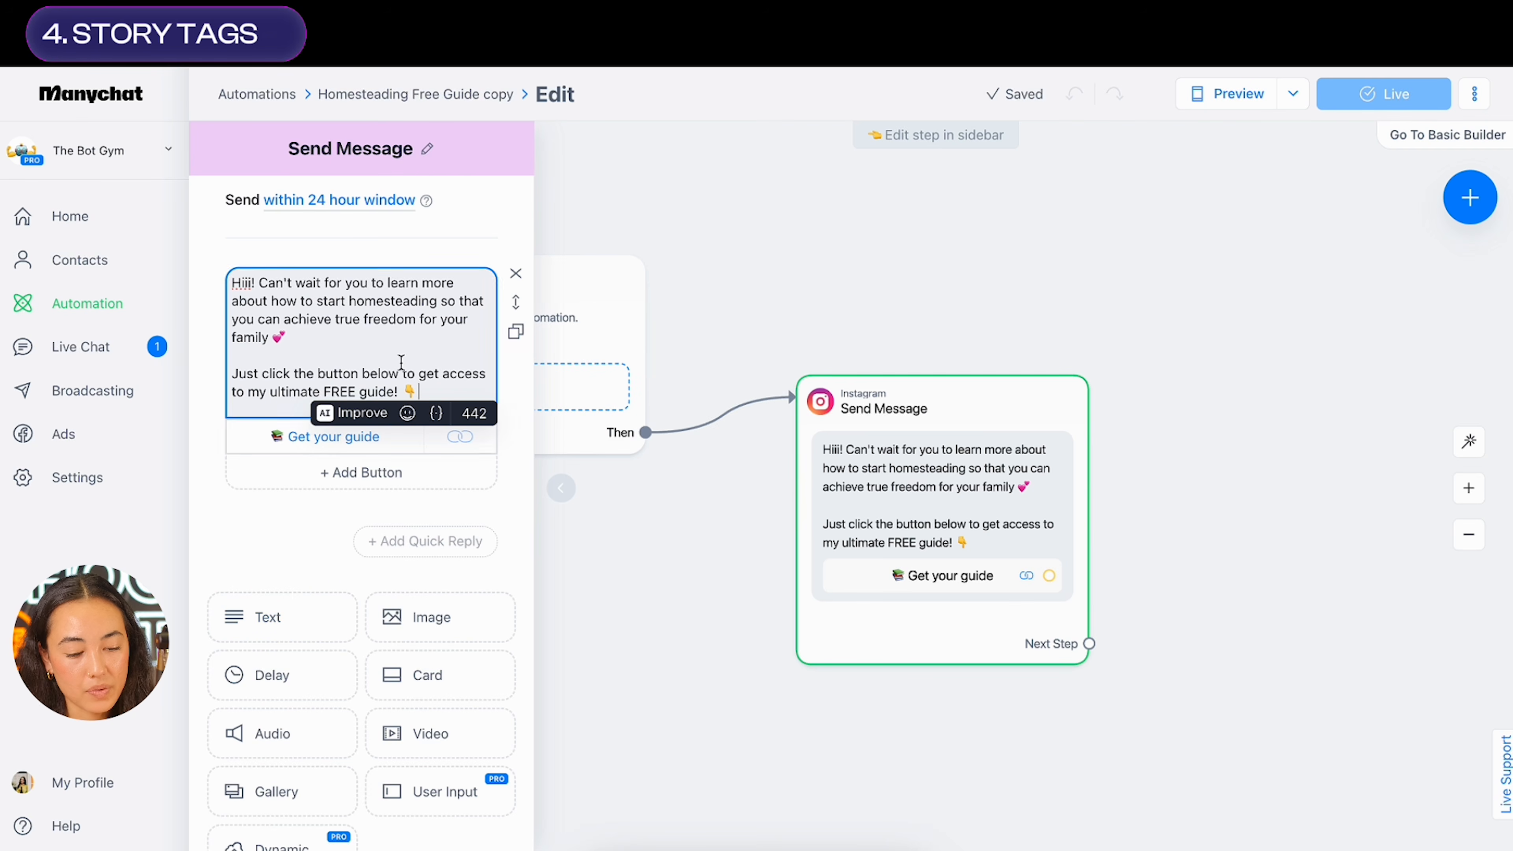
click(304, 619)
drag(516, 581, 514, 310)
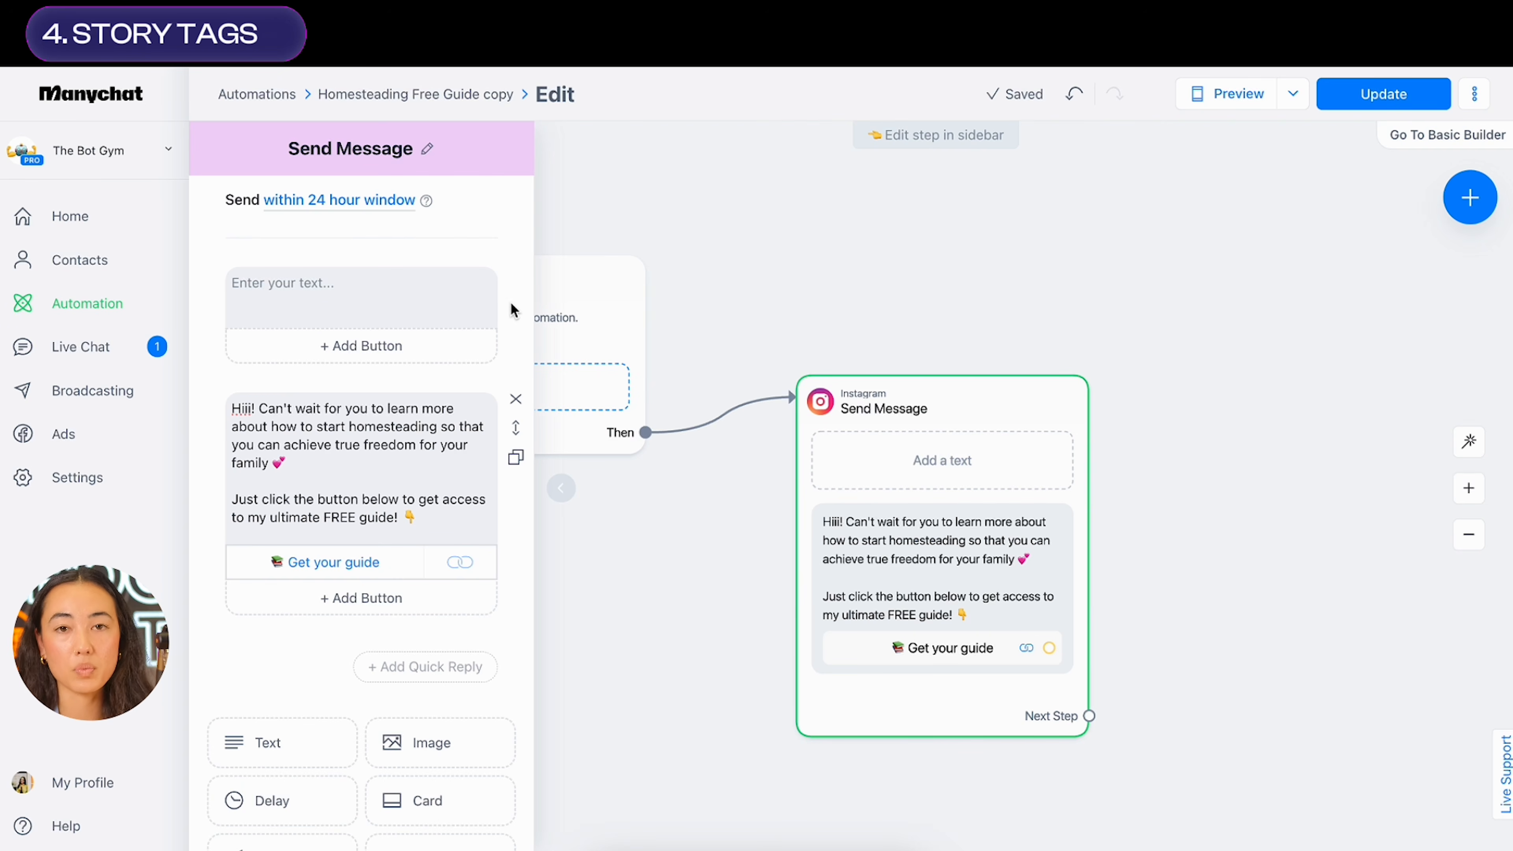
Write "Thanks so much for tagging me in your story!!" in the new text block and begin a separate paragraph with "By the way, if you"
click(430, 512)
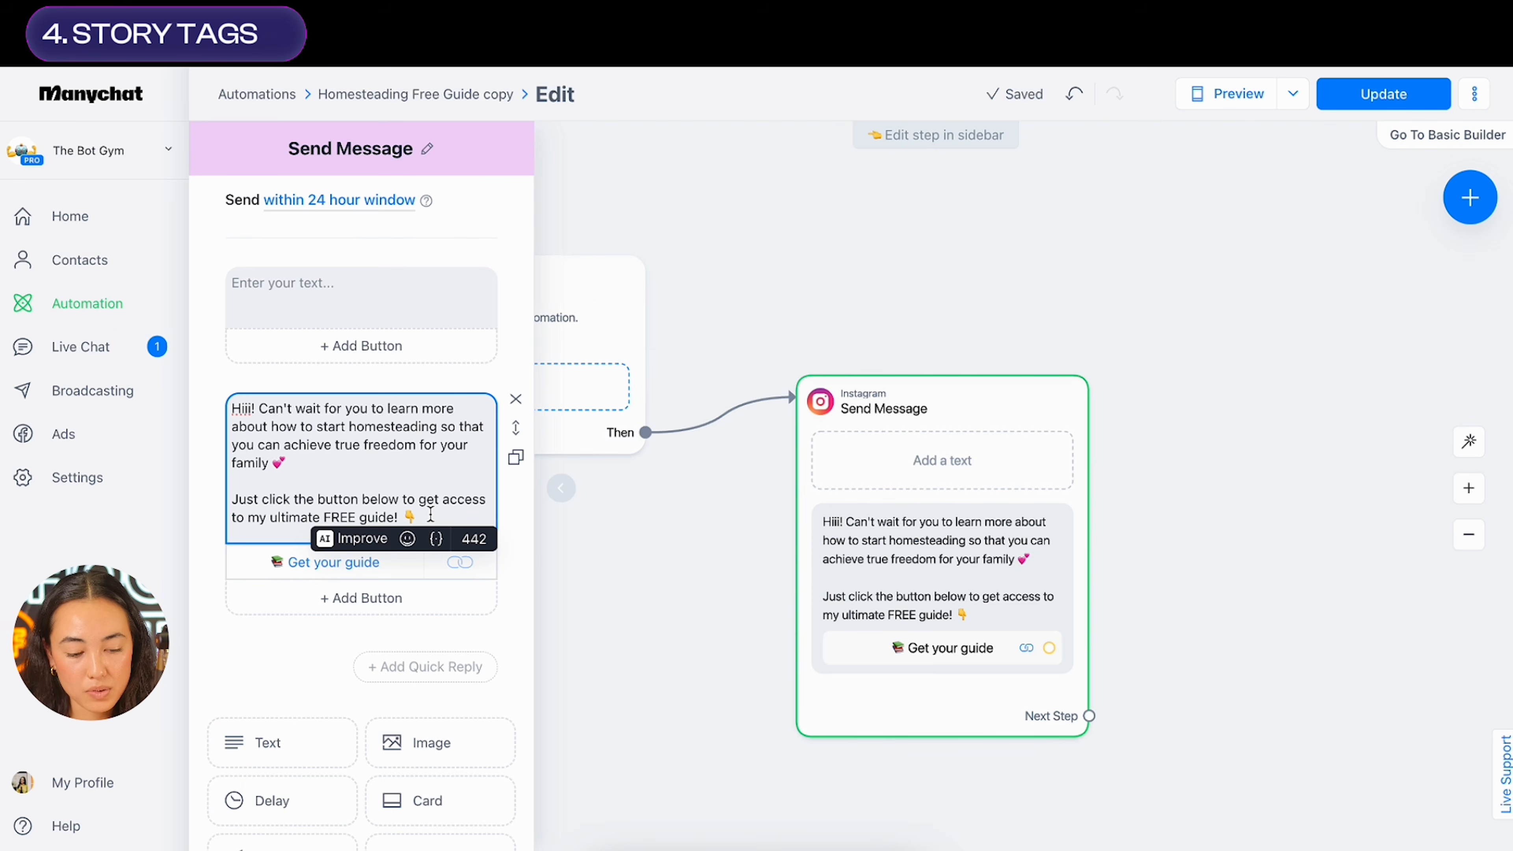
drag(430, 512, 236, 406)
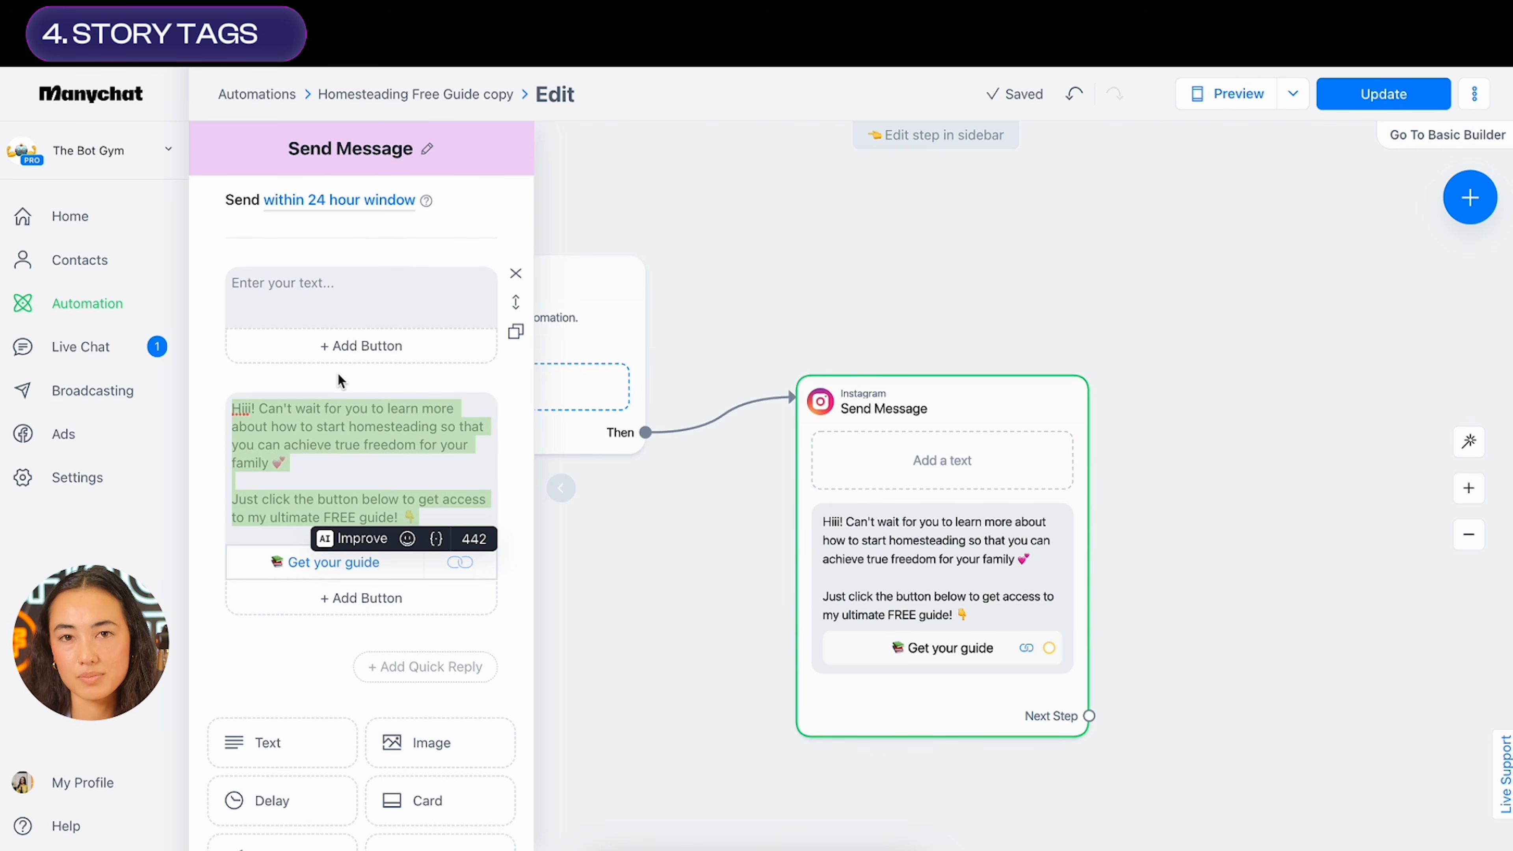
click(371, 301)
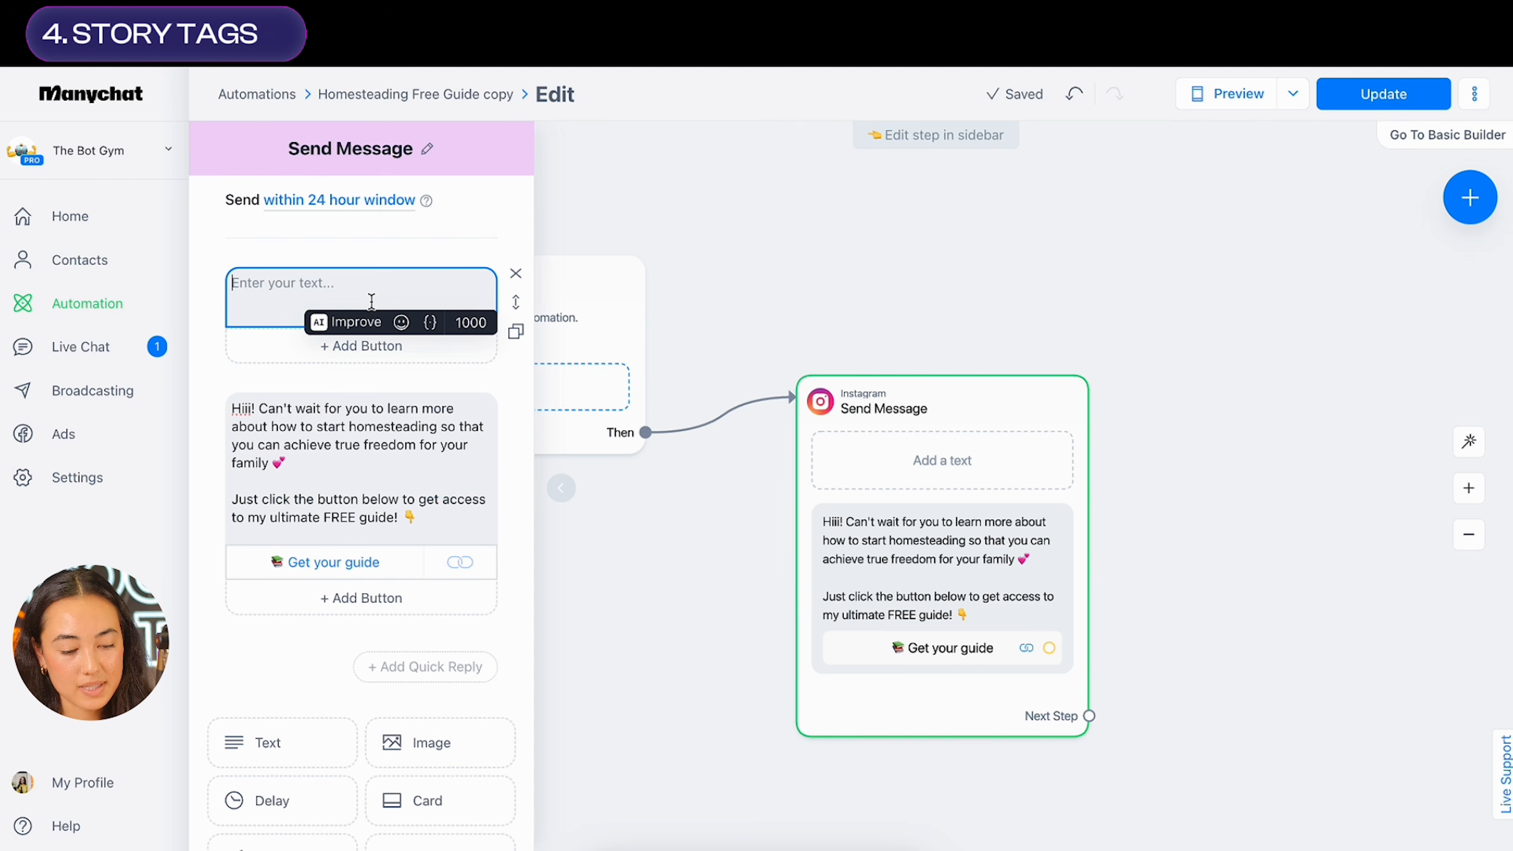
text(Thanks so much for taggin)
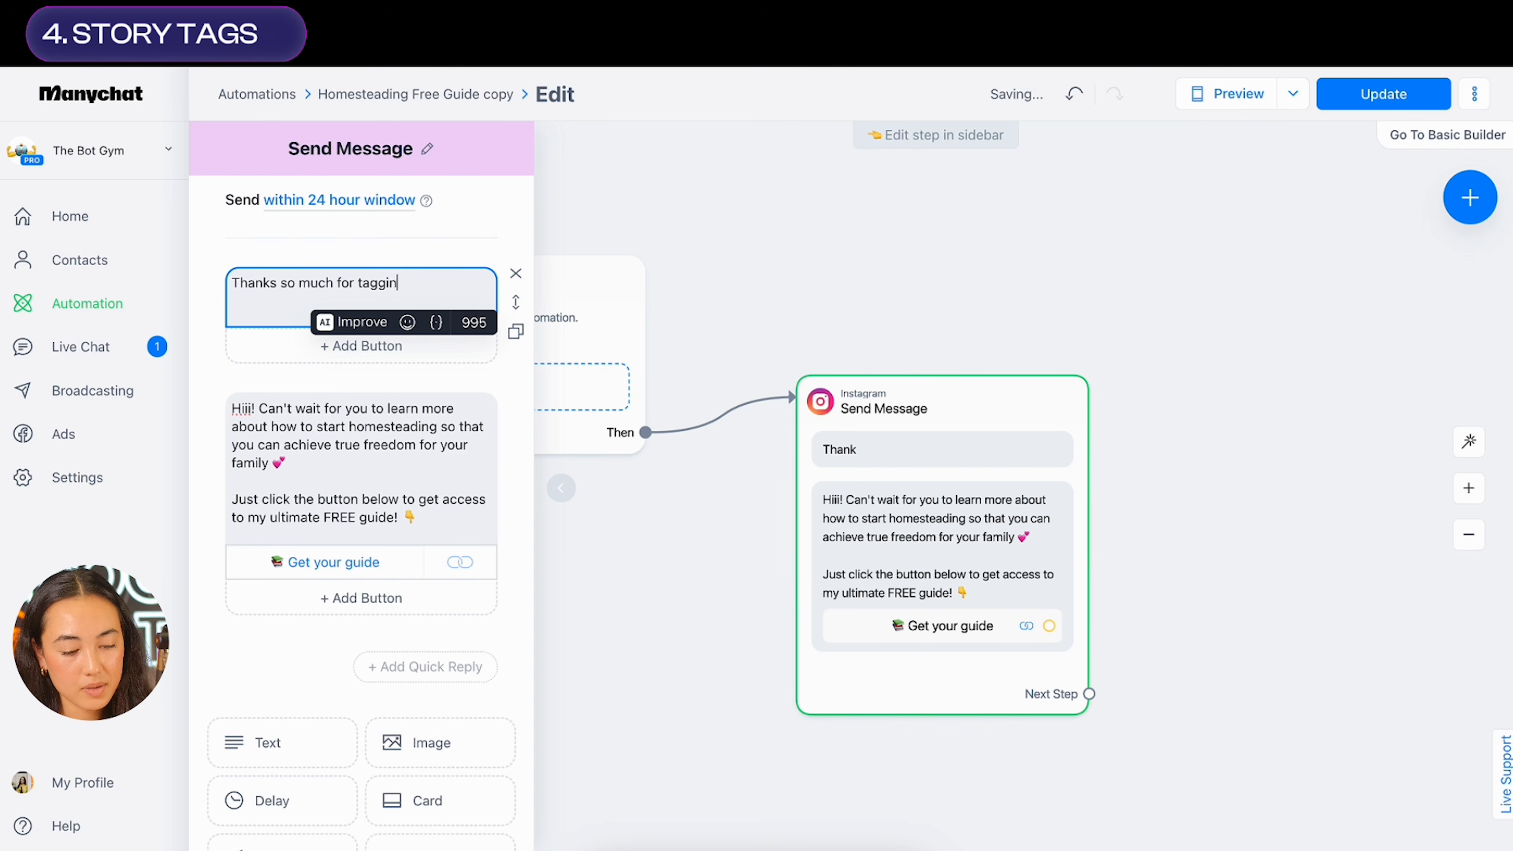
text(g me in your story!!  By)
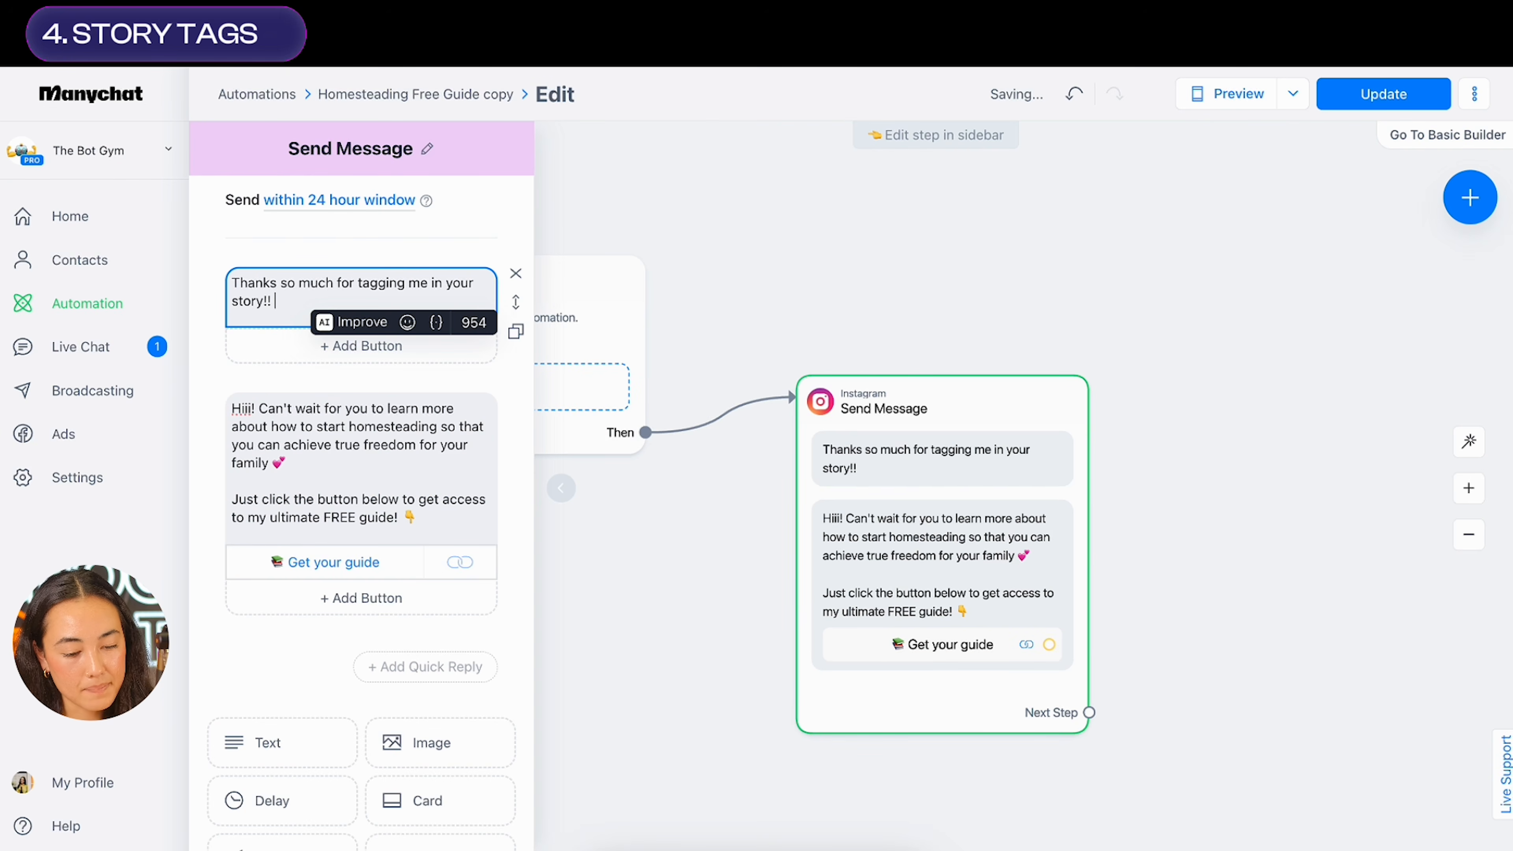
key(Return)
key(Return)
text(By the way, if you)
Add "want" to the new text and move the phrase from "to learn more" to "for your family" there from the message below, ending with "..."
click(372, 452)
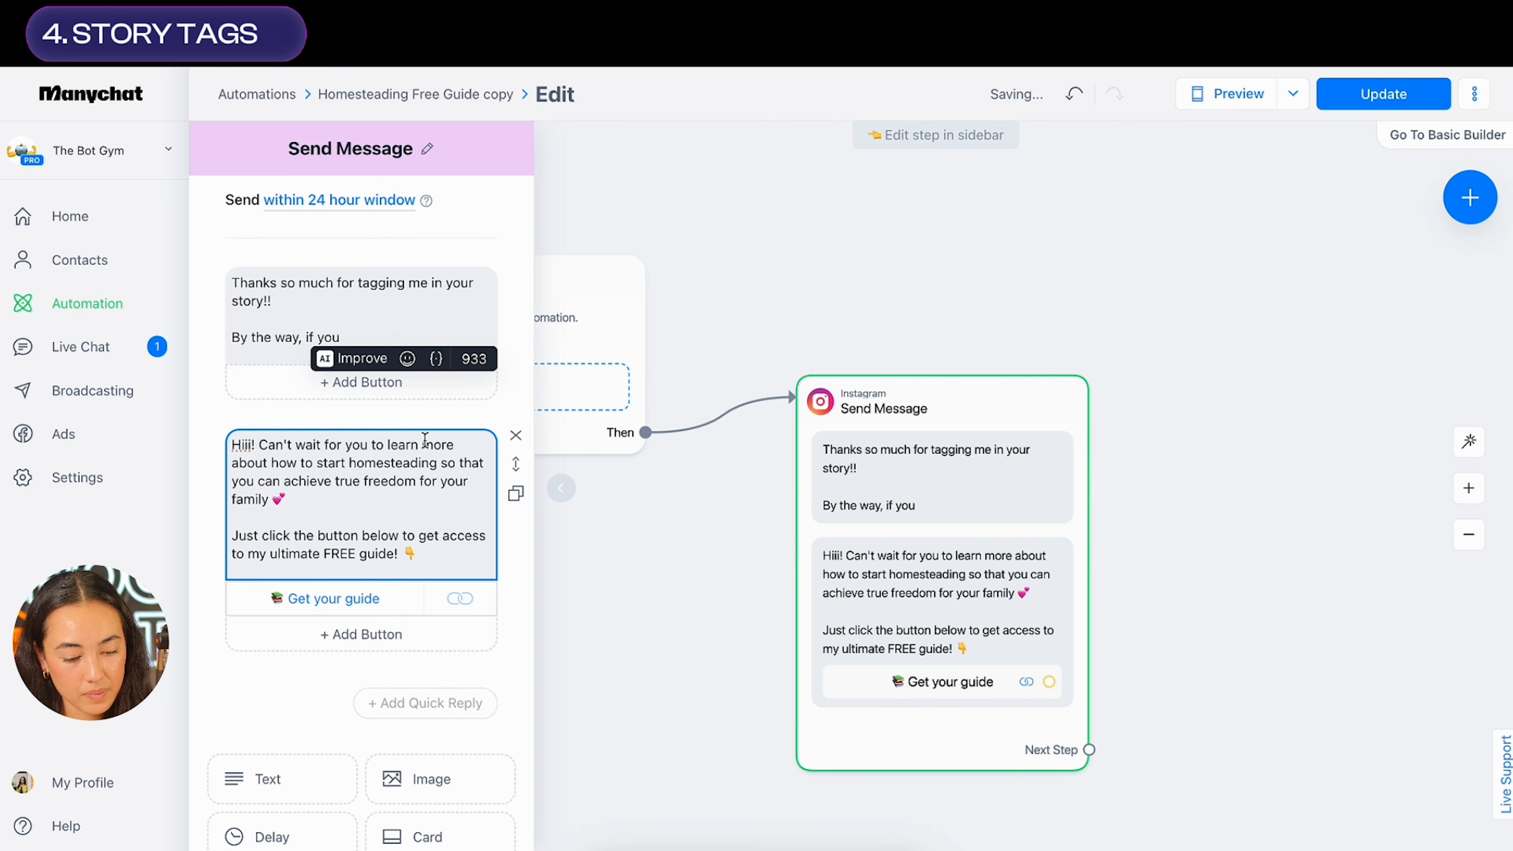
key(super+a)
click(372, 499)
drag(372, 484, 371, 451)
click(373, 495)
text(want)
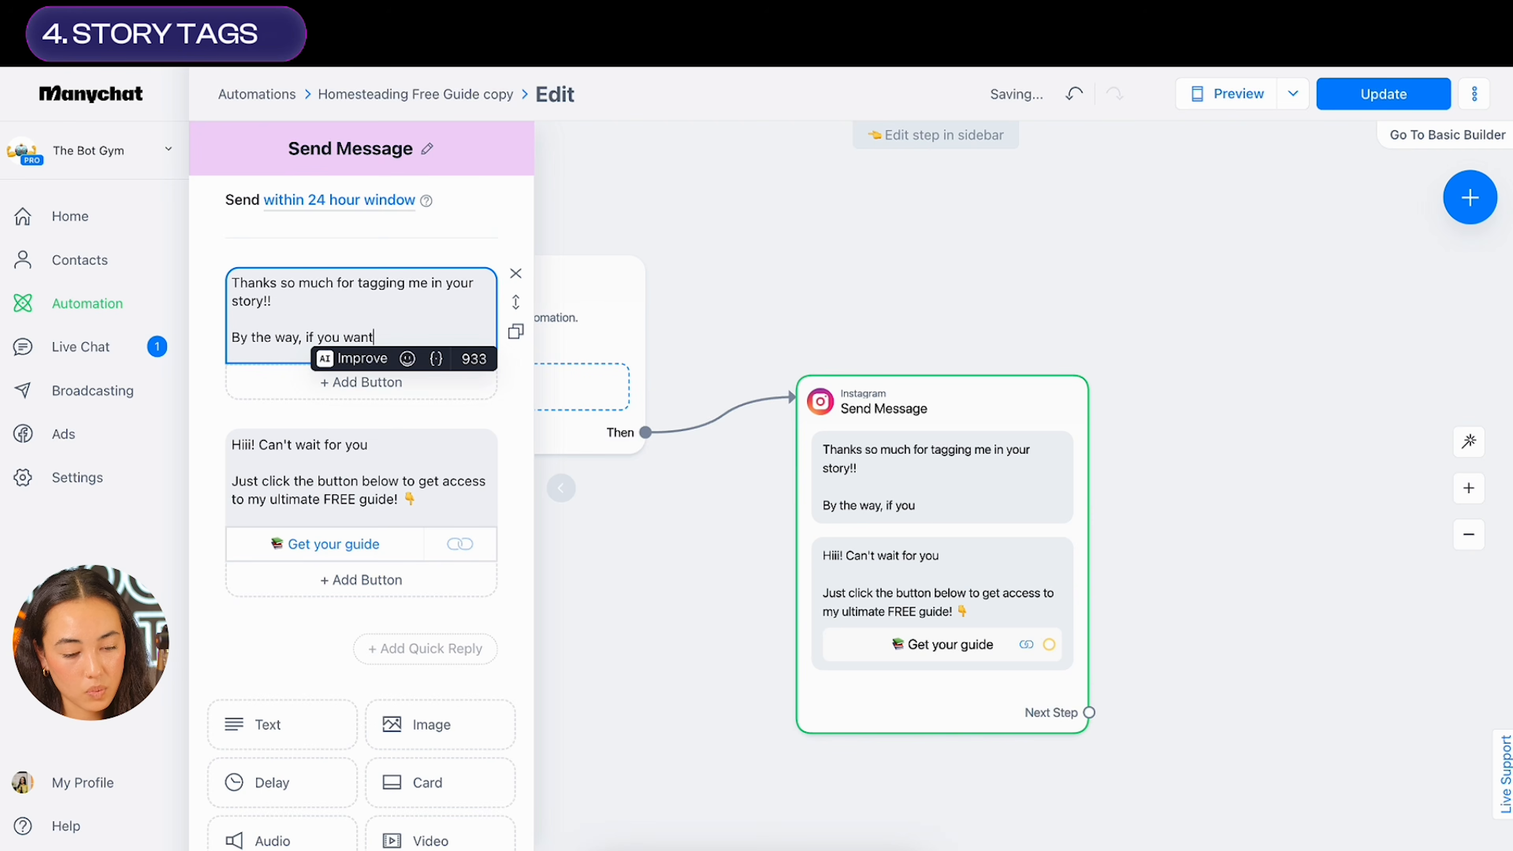
text(to learn more about how to start homesteading so that you can achieve true freedom for your family 💕)
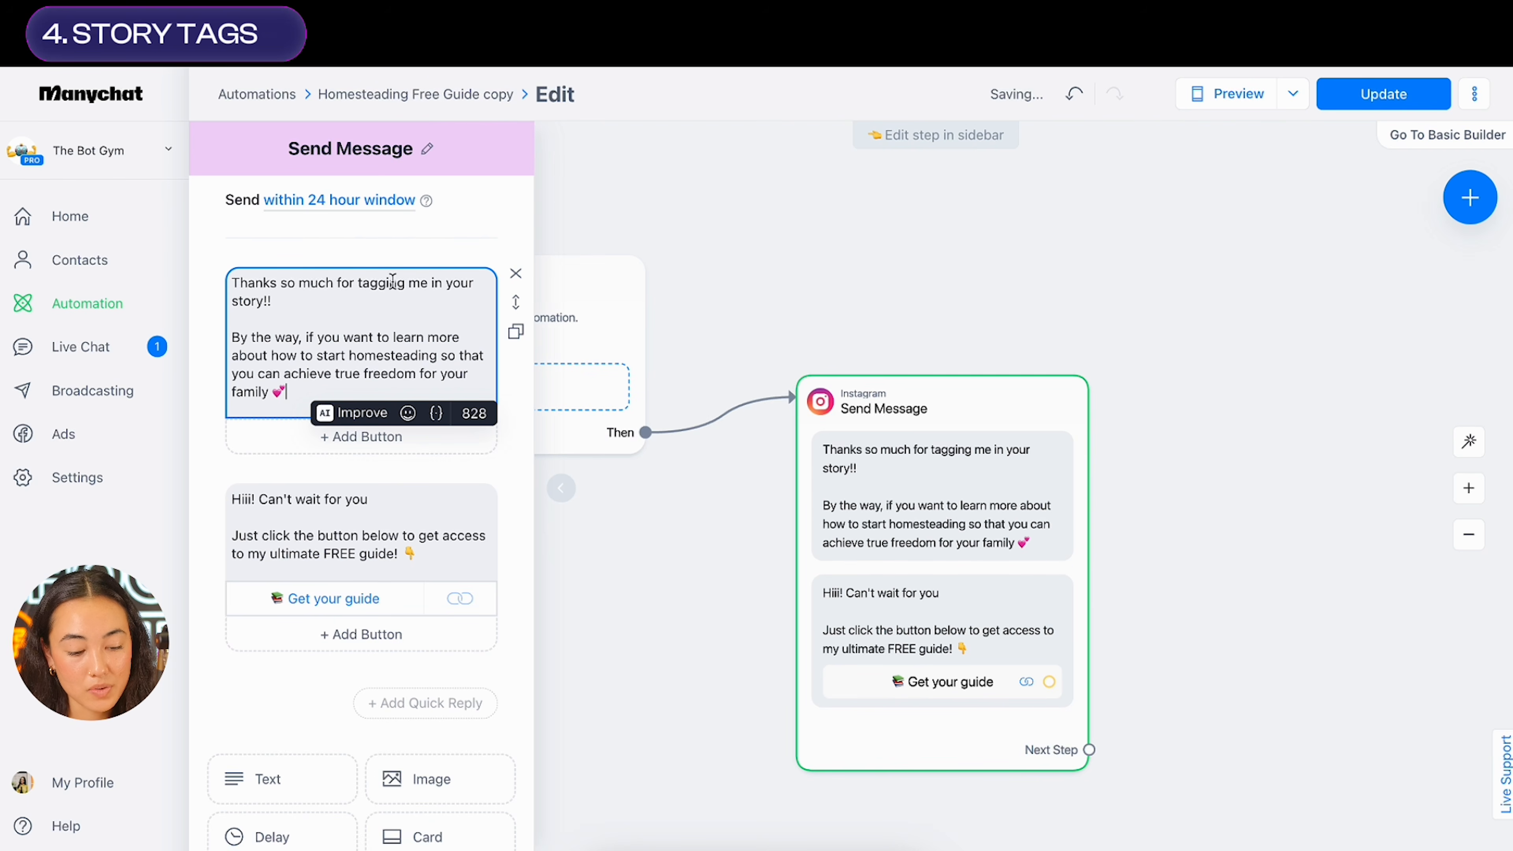
key(BackSpace)
text(...)
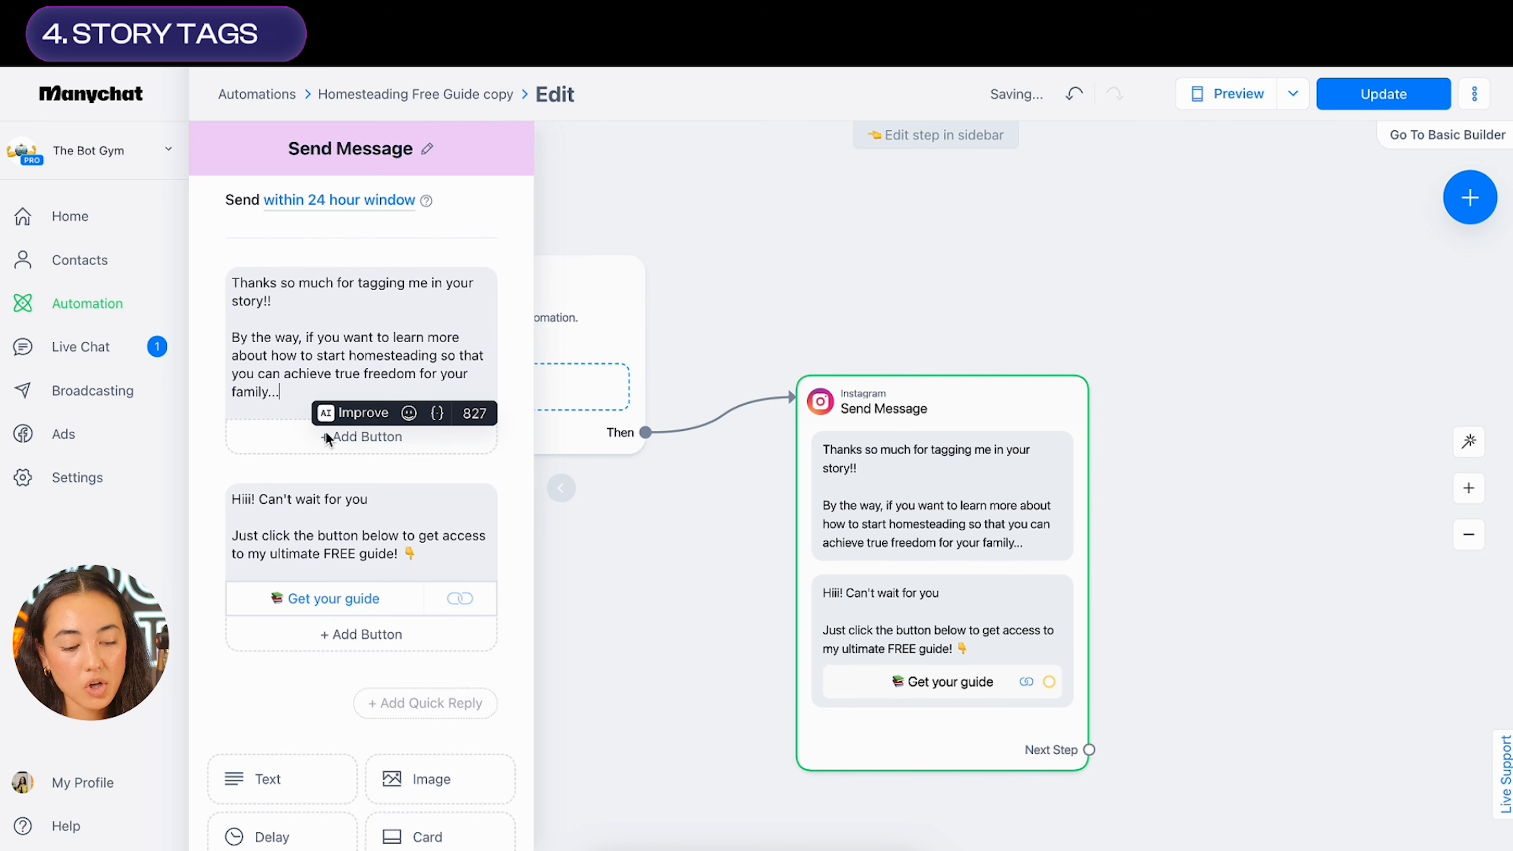
Remove the leftover greeting "Hiii! Can't wait for you" from the guide message so it starts with "Just click the button below"
click(348, 502)
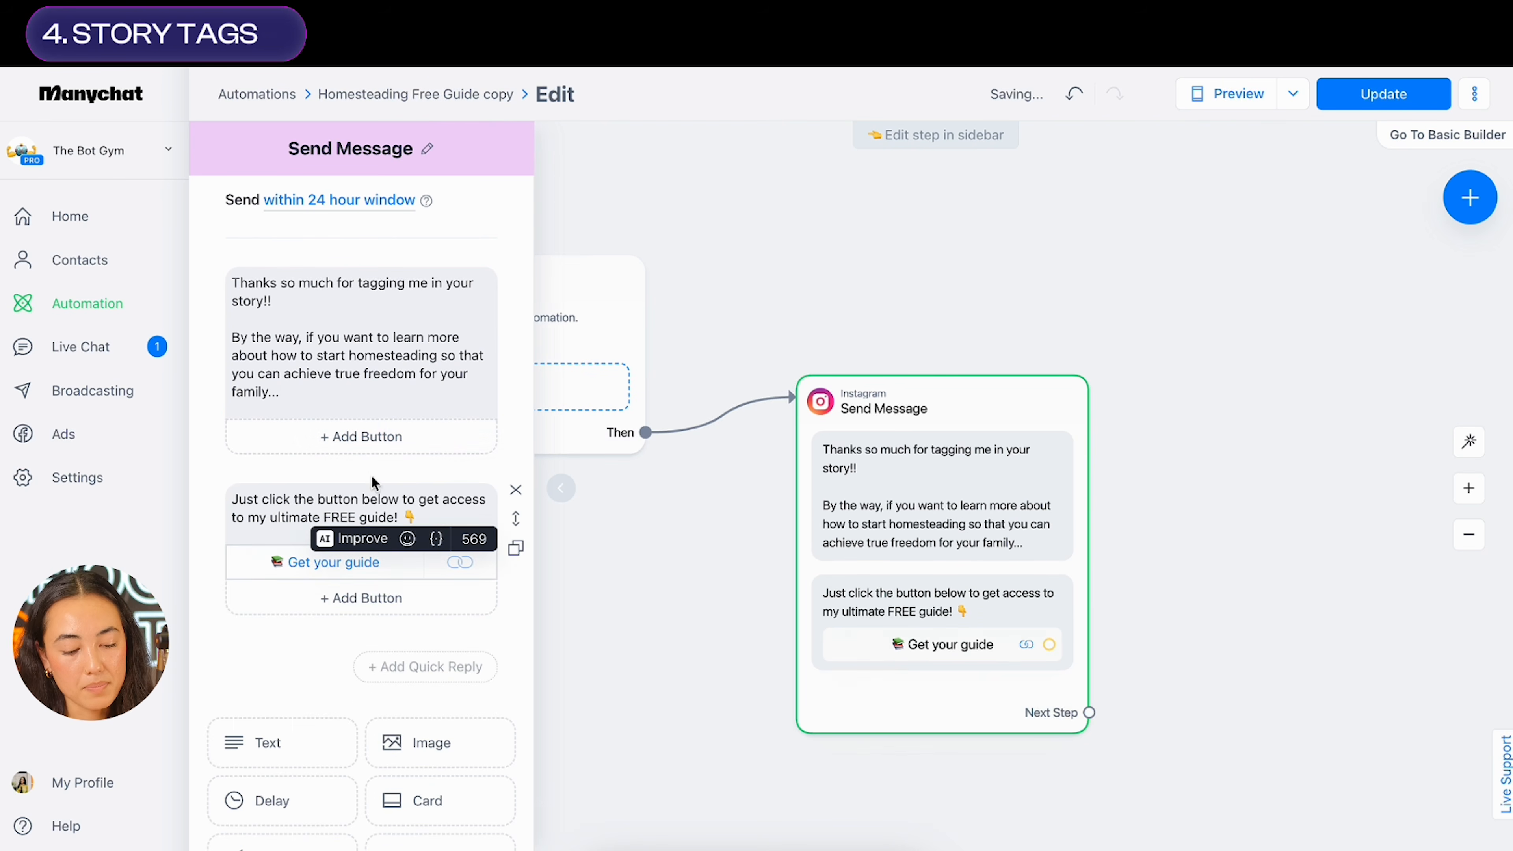
click(370, 474)
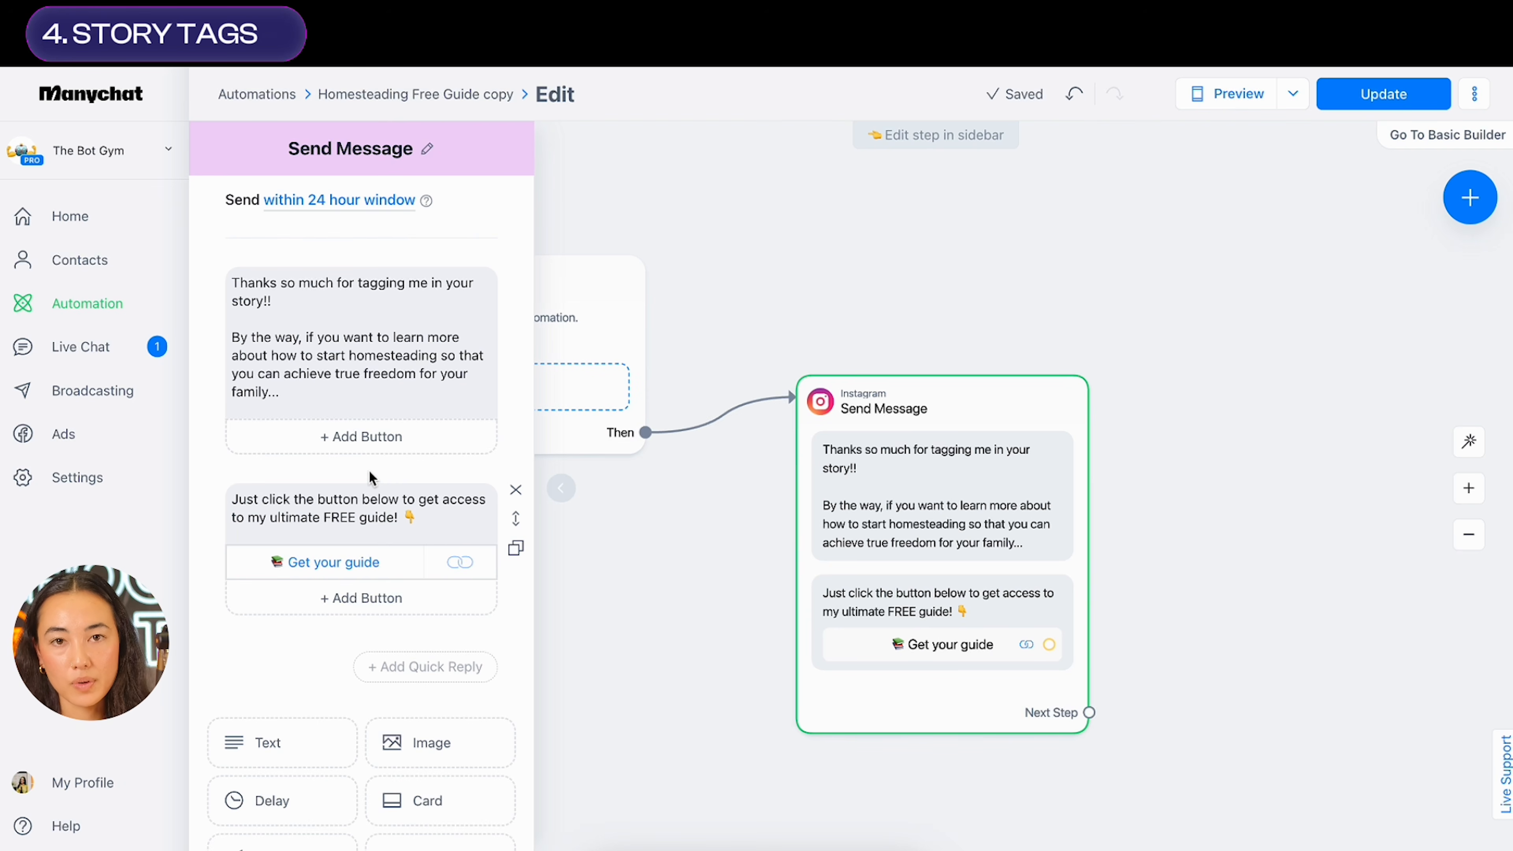
click(377, 394)
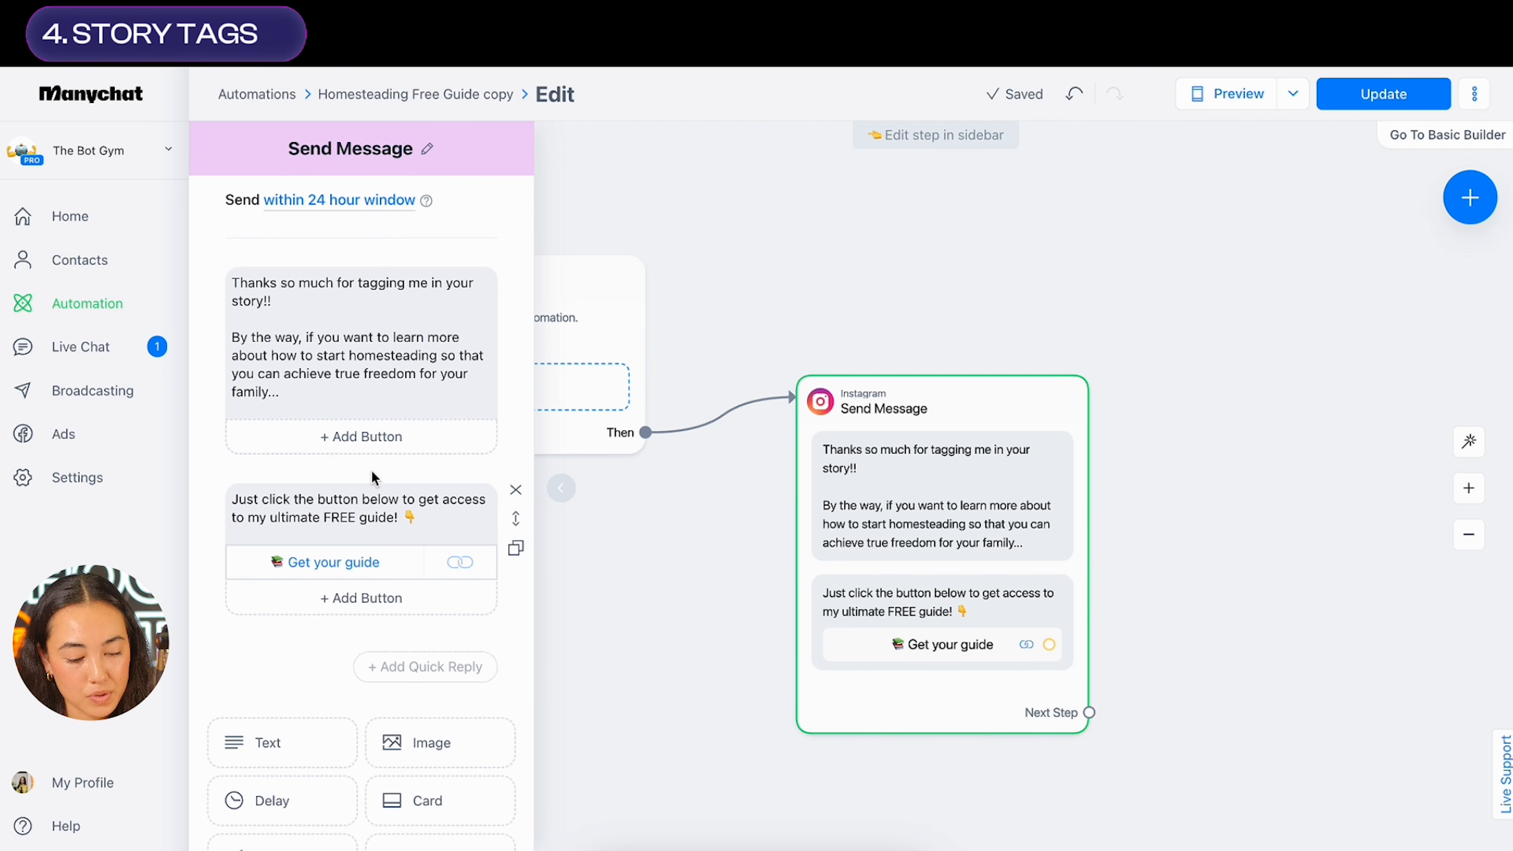
scroll(929, 307, left, 2)
scroll(1101, 573, up, 5)
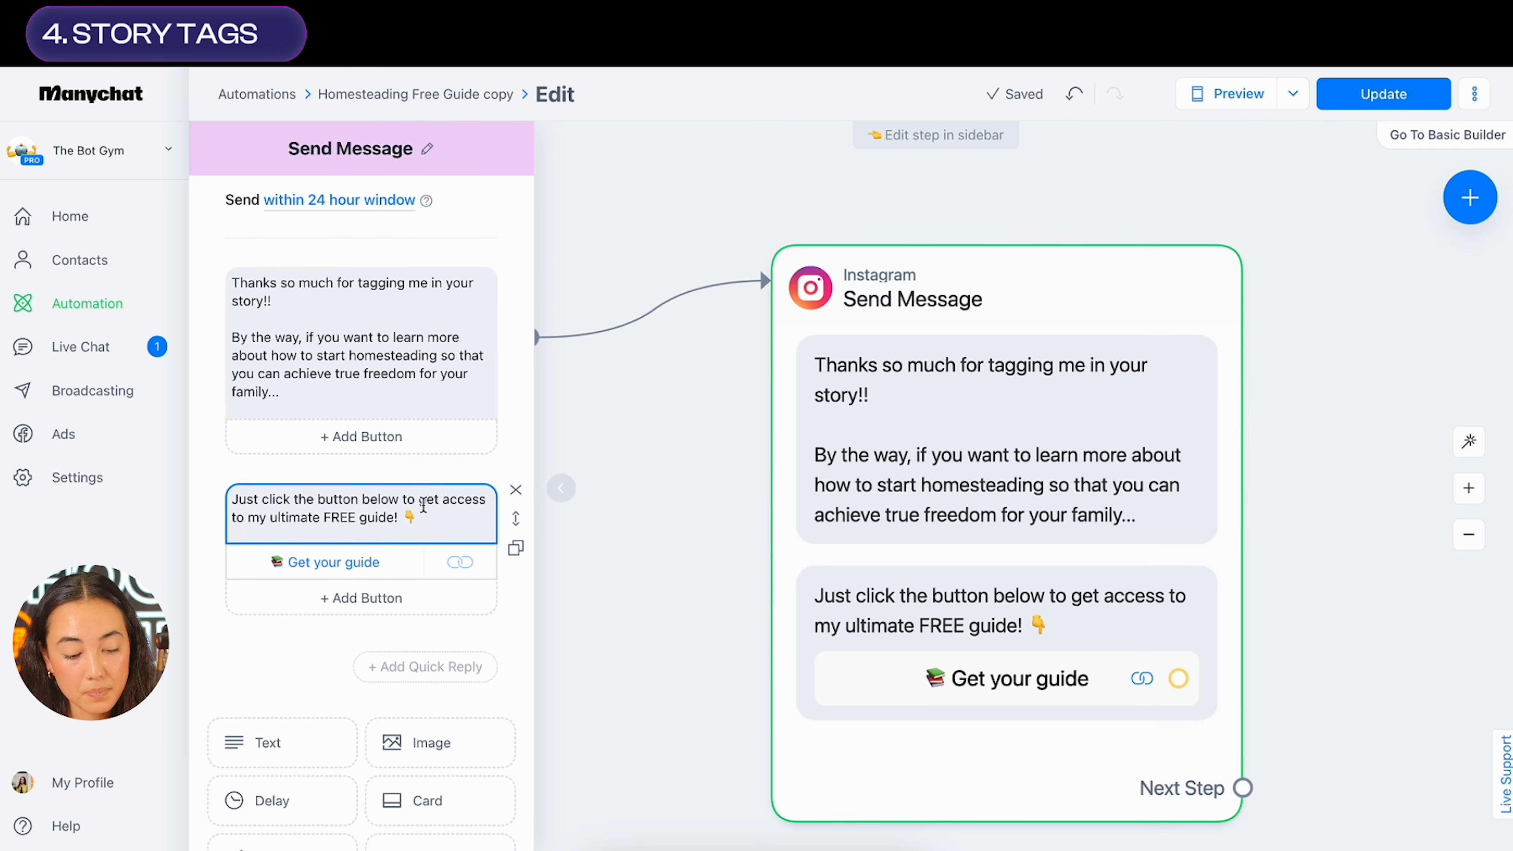
click(305, 532)
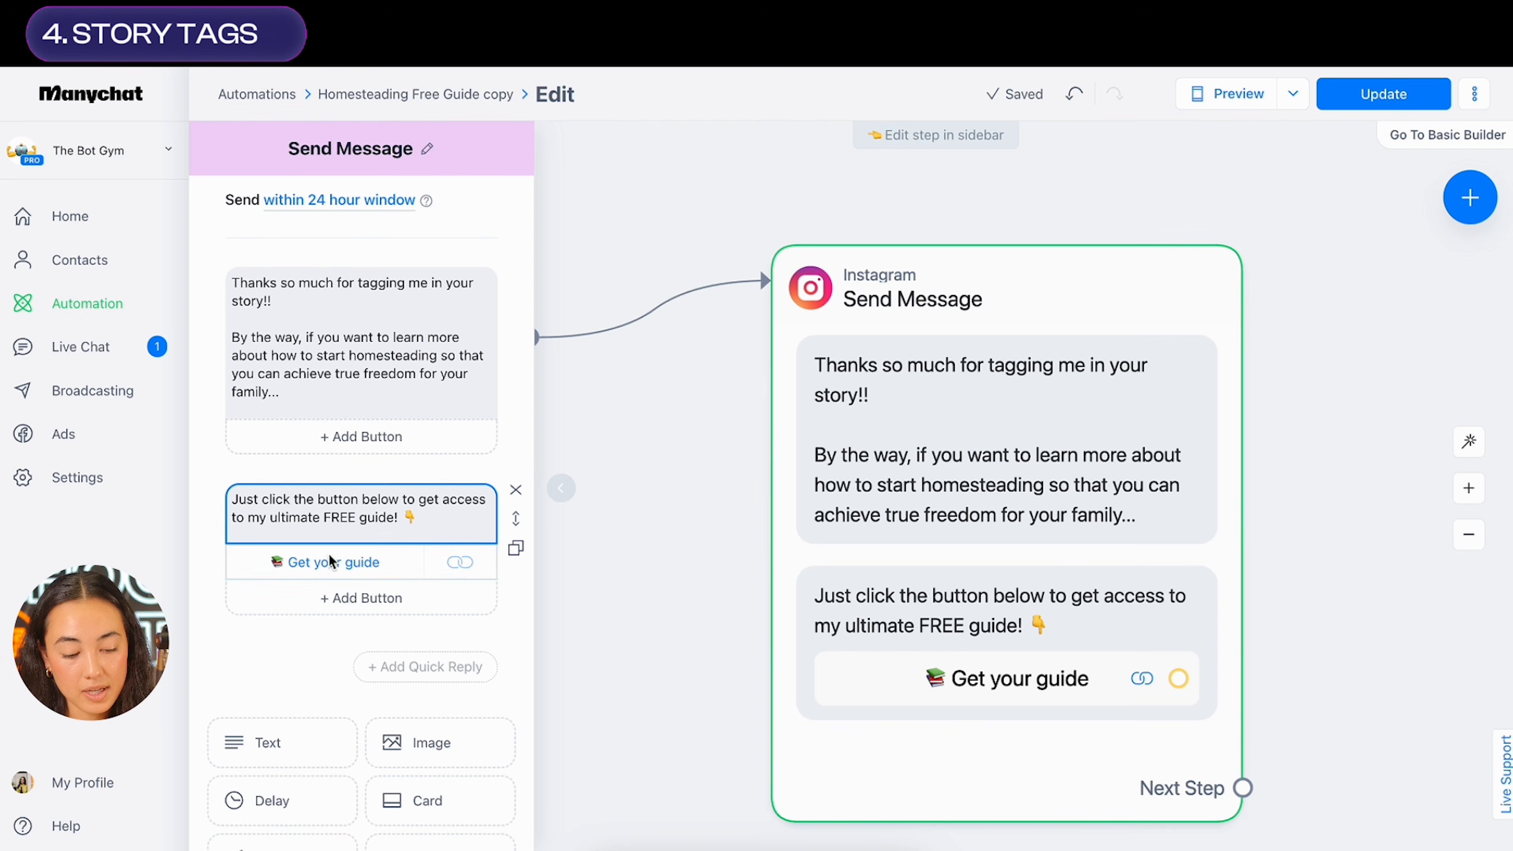
triple_click(408, 500)
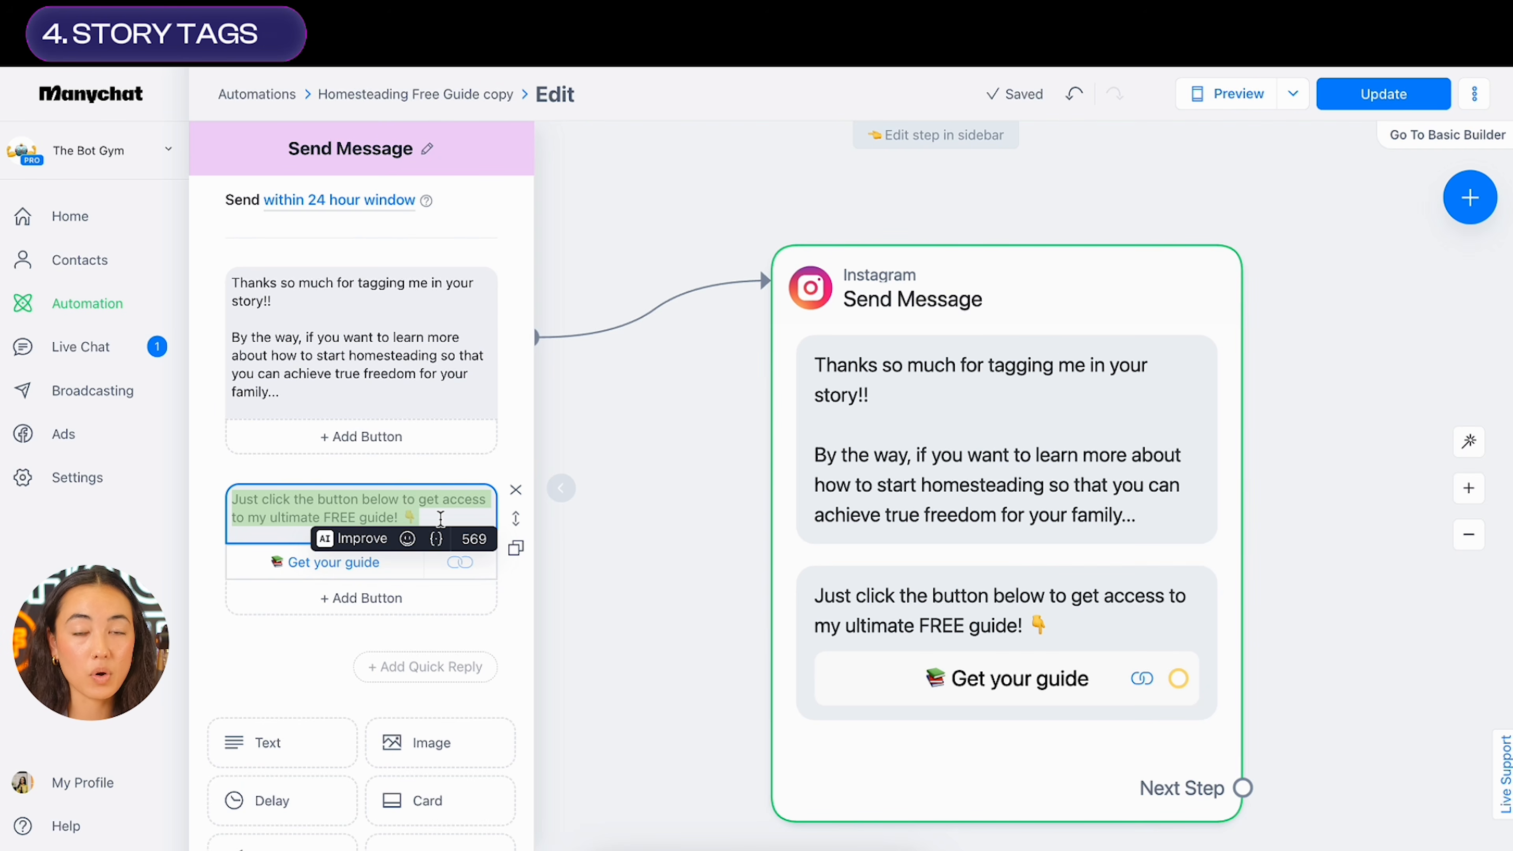
Close the Send Message editor and publish the reworded messages to the live version
click(680, 433)
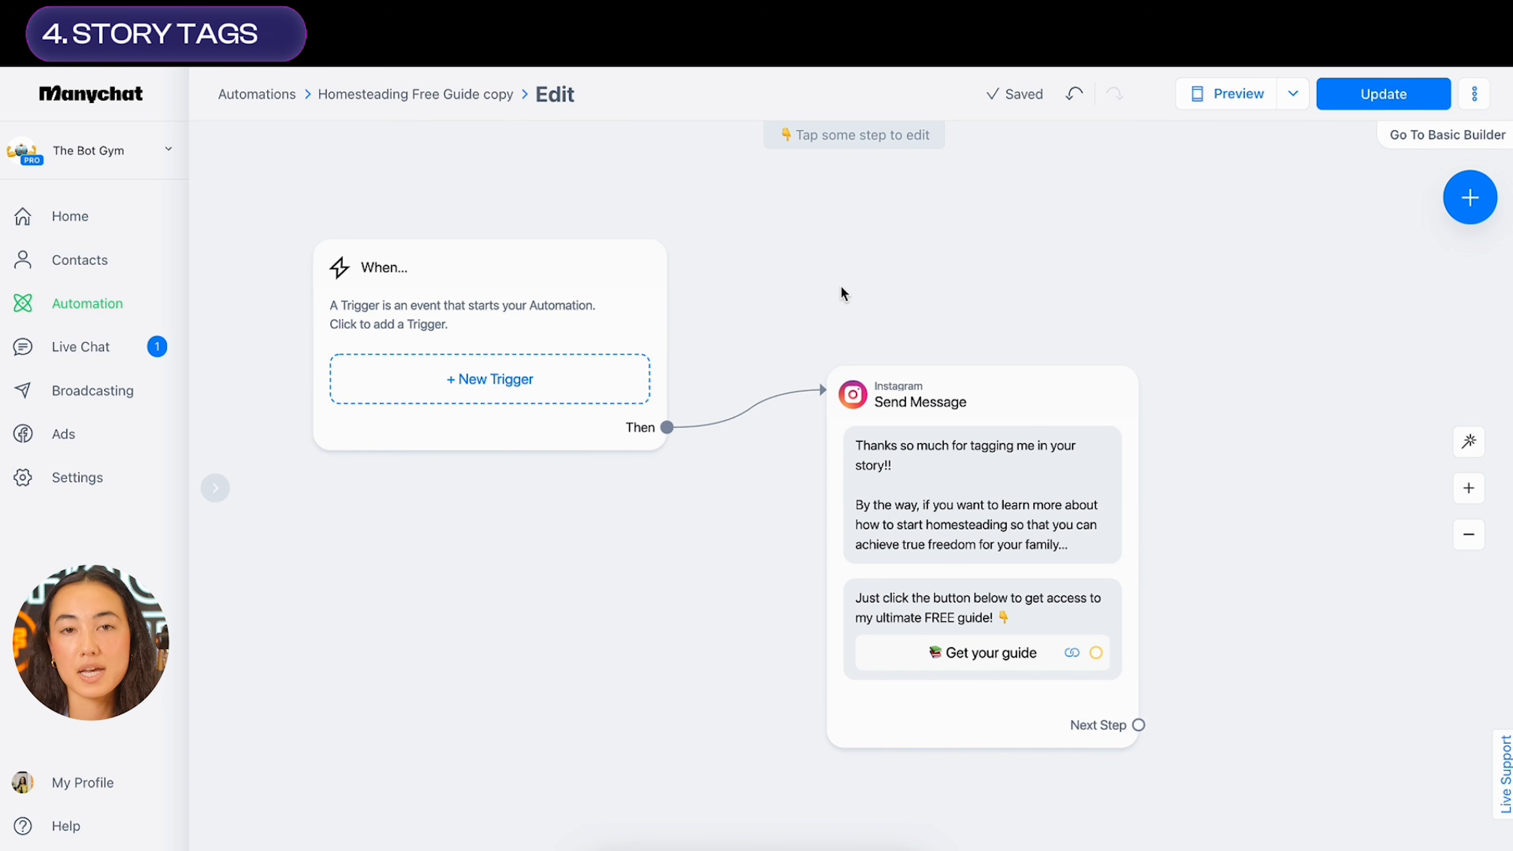
click(1334, 105)
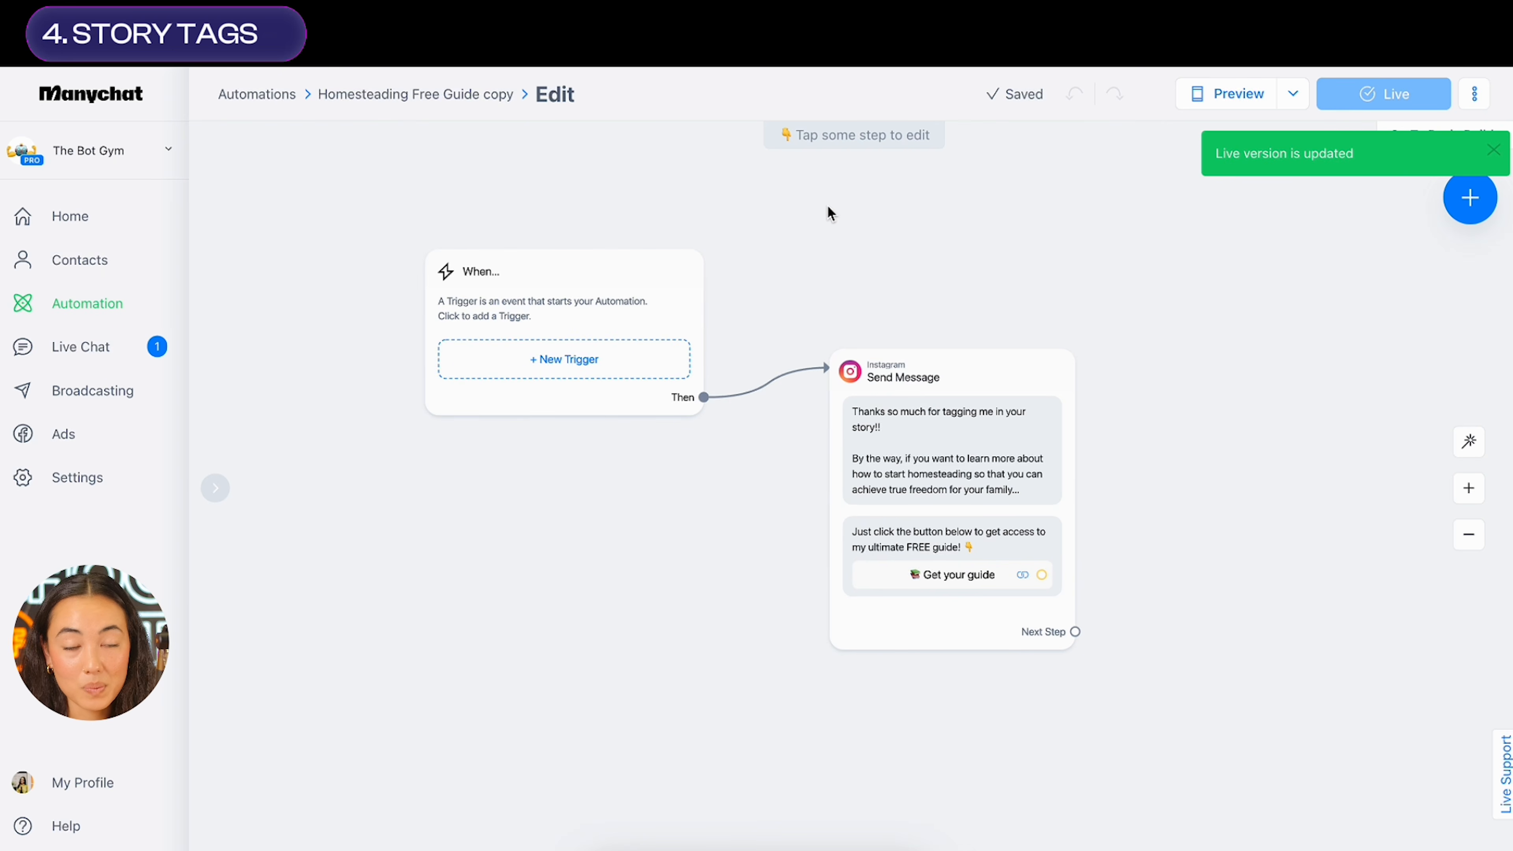
In the Instagram channel settings, assign the existing automation Story Mentions: Homesteading Free Guide as the Story Mention Reply
click(90, 493)
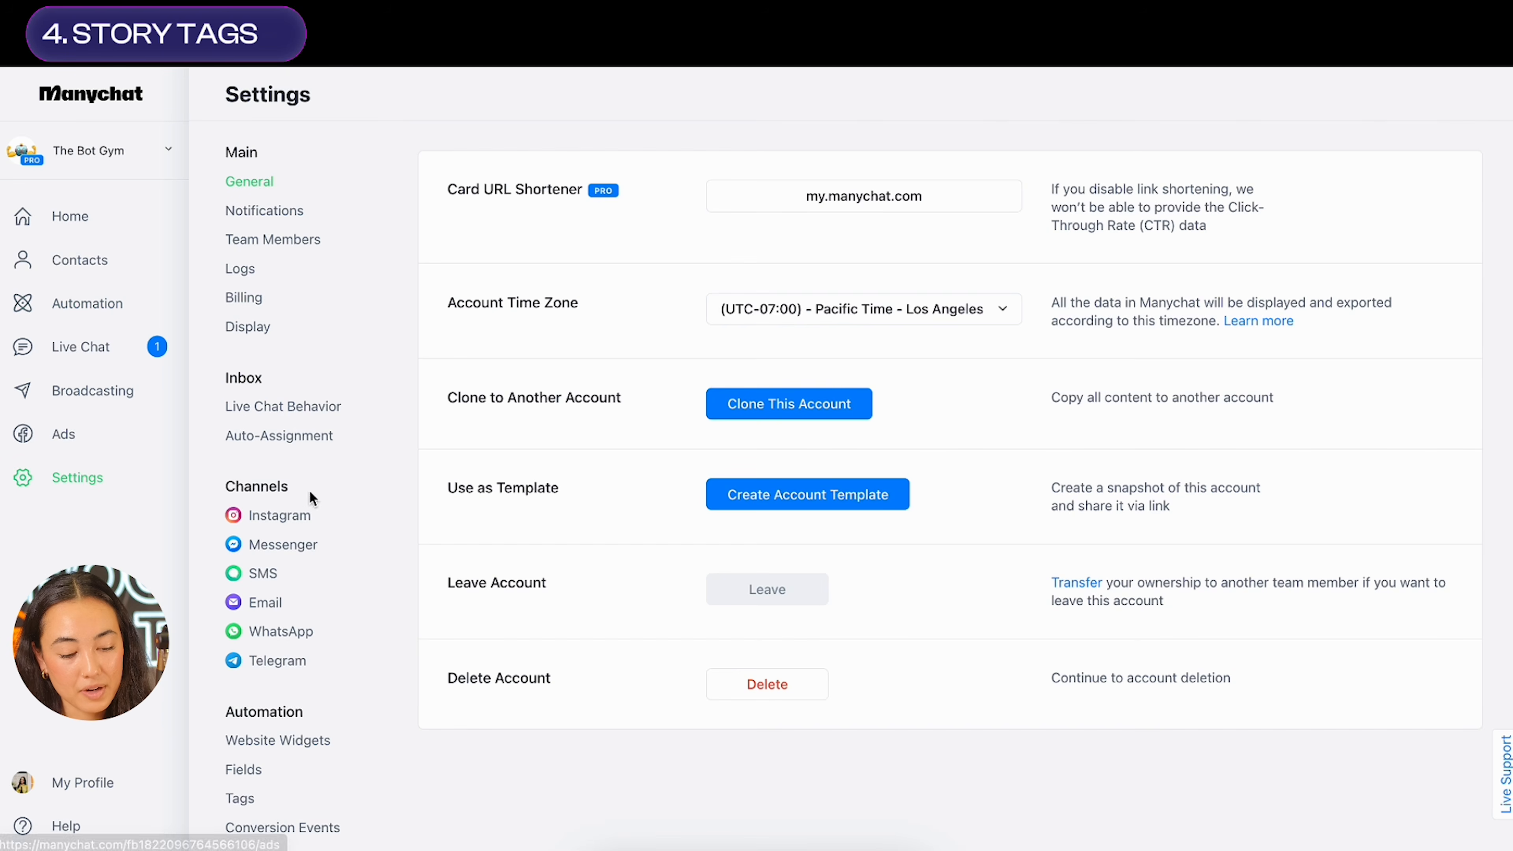
click(278, 524)
scroll(723, 530, down, 10)
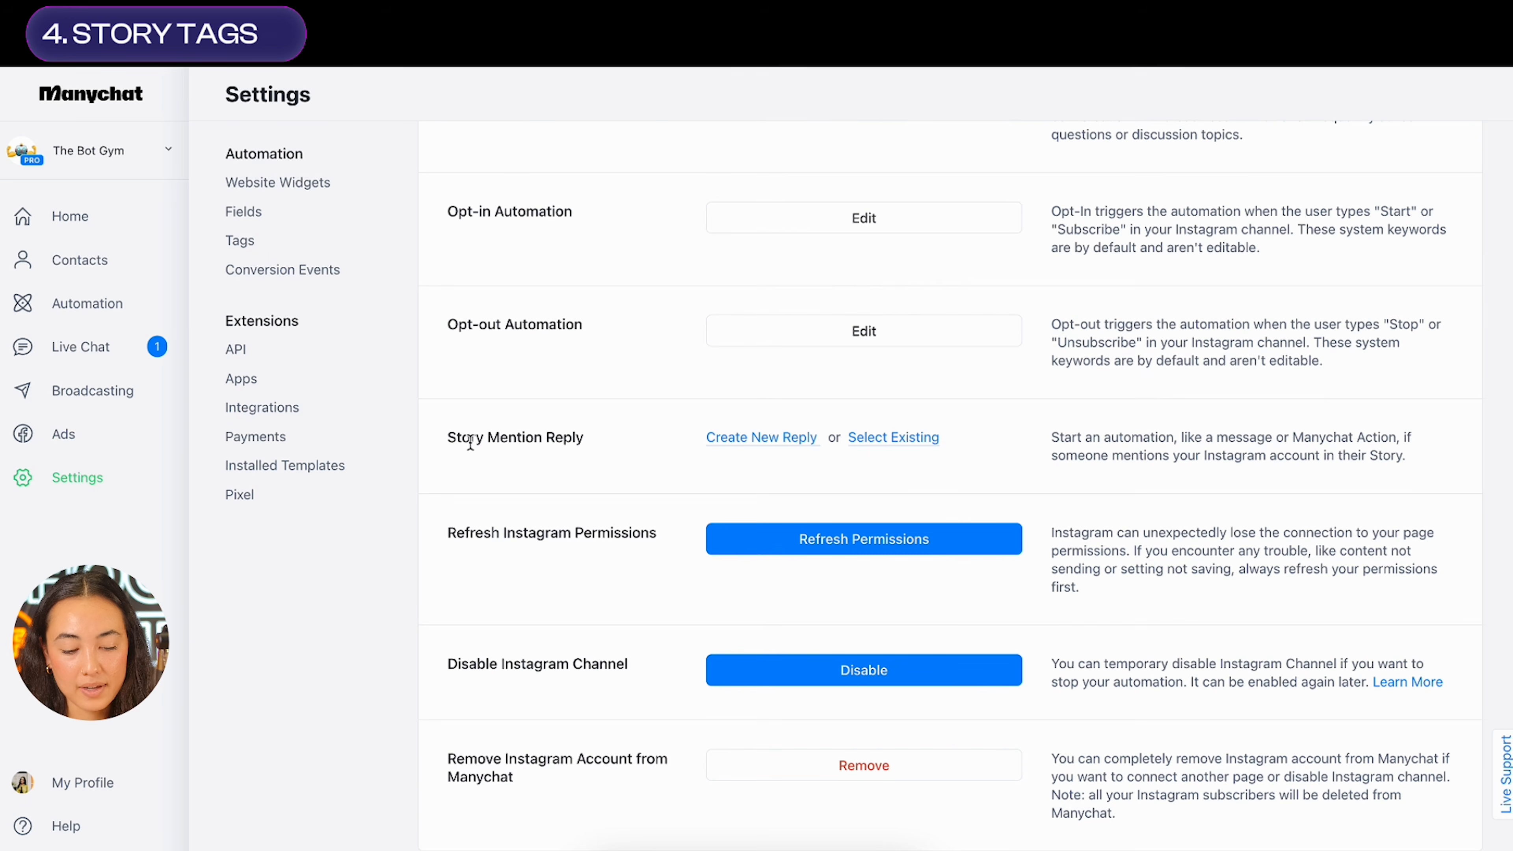
drag(456, 438, 609, 435)
click(905, 454)
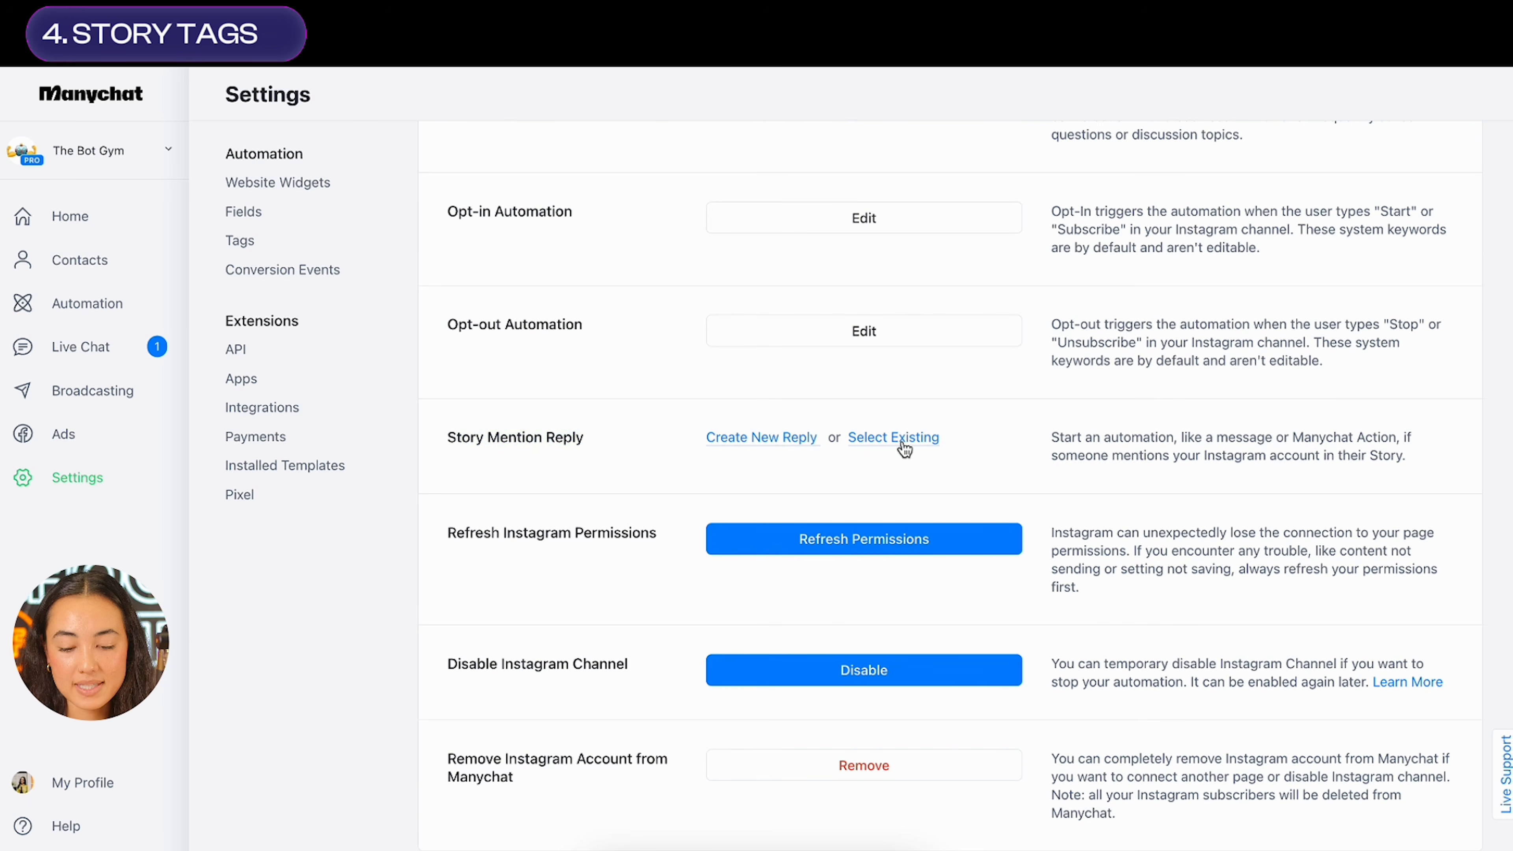
scroll(904, 448, down, 15)
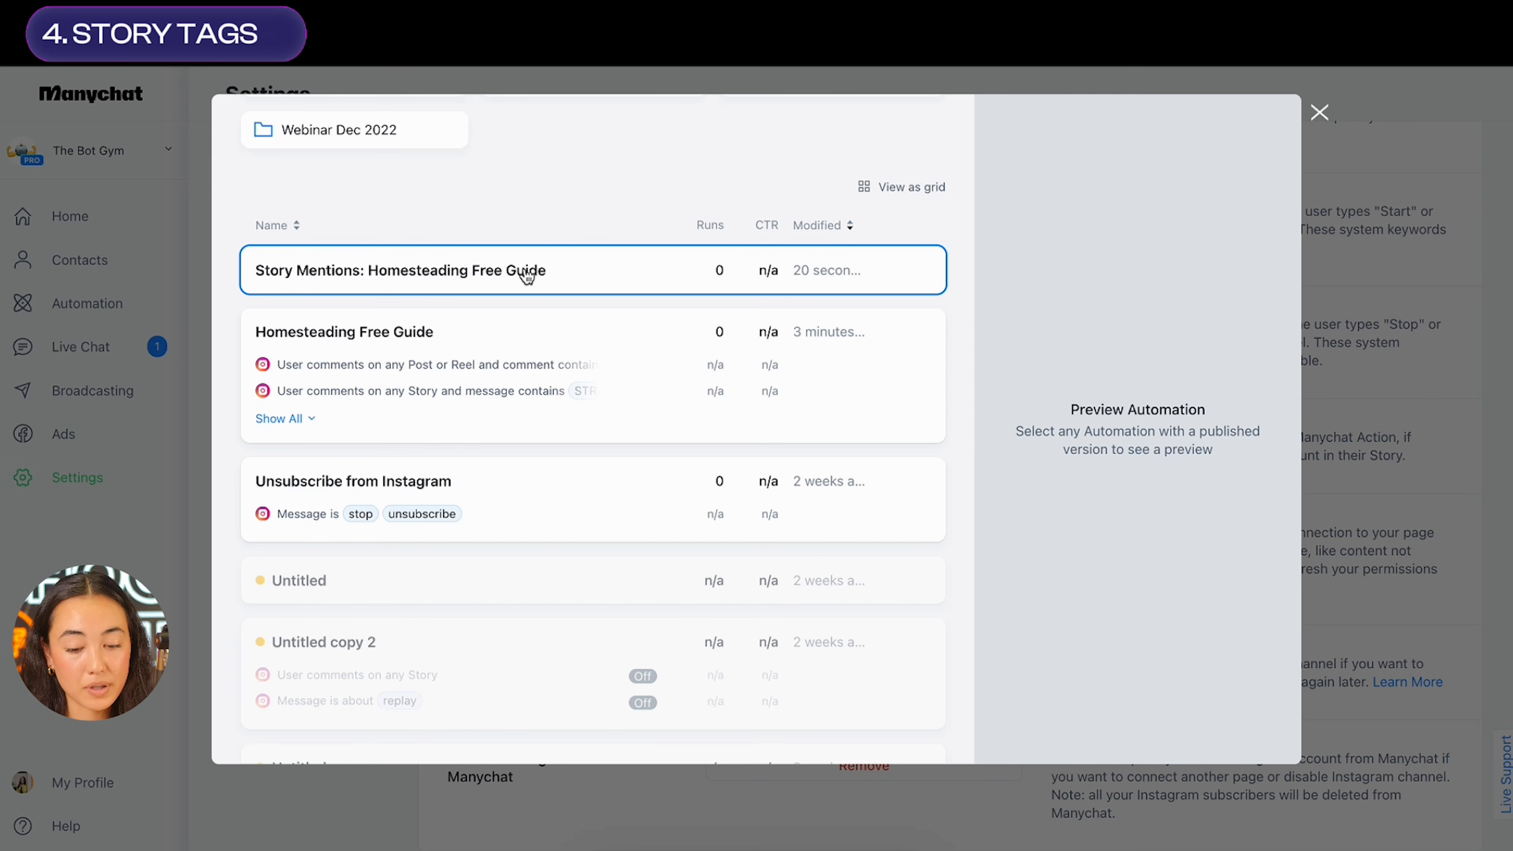
click(526, 275)
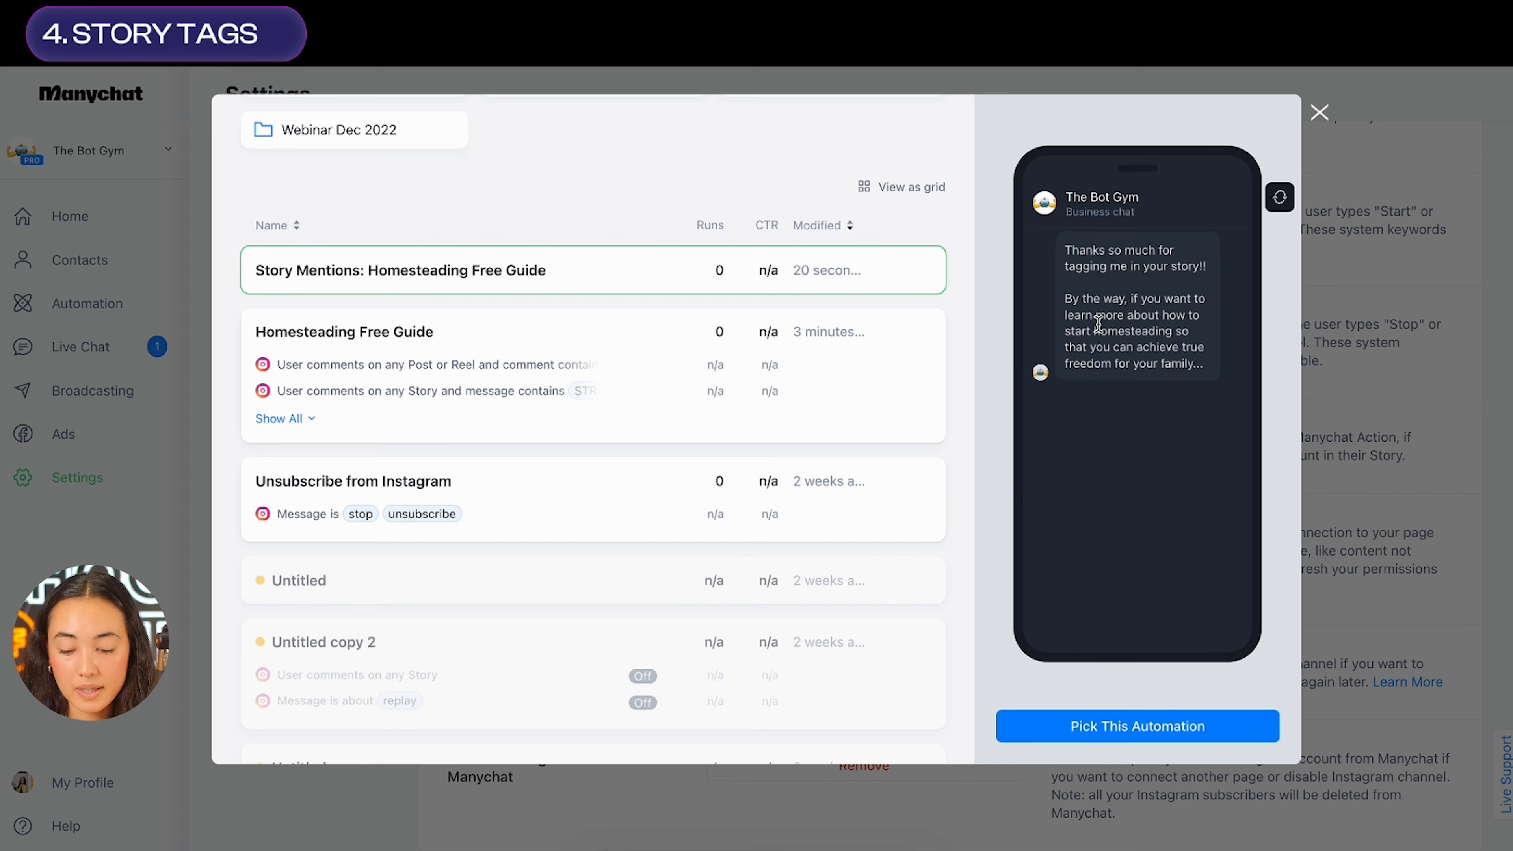
click(1185, 721)
click(838, 441)
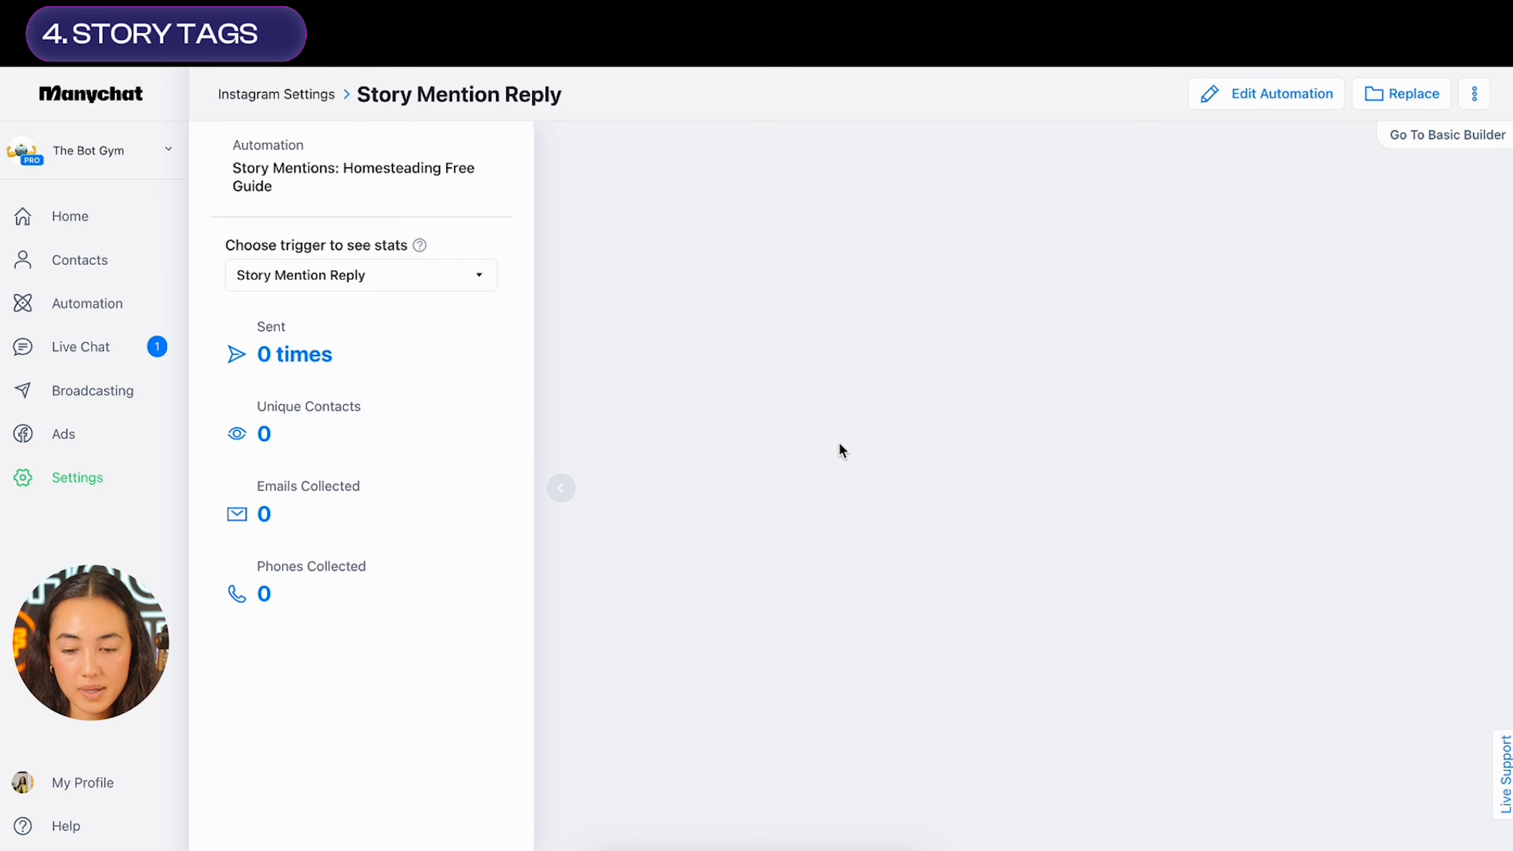
Open the story mention trigger's settings and review its frequency, automatic like and delay options
click(819, 272)
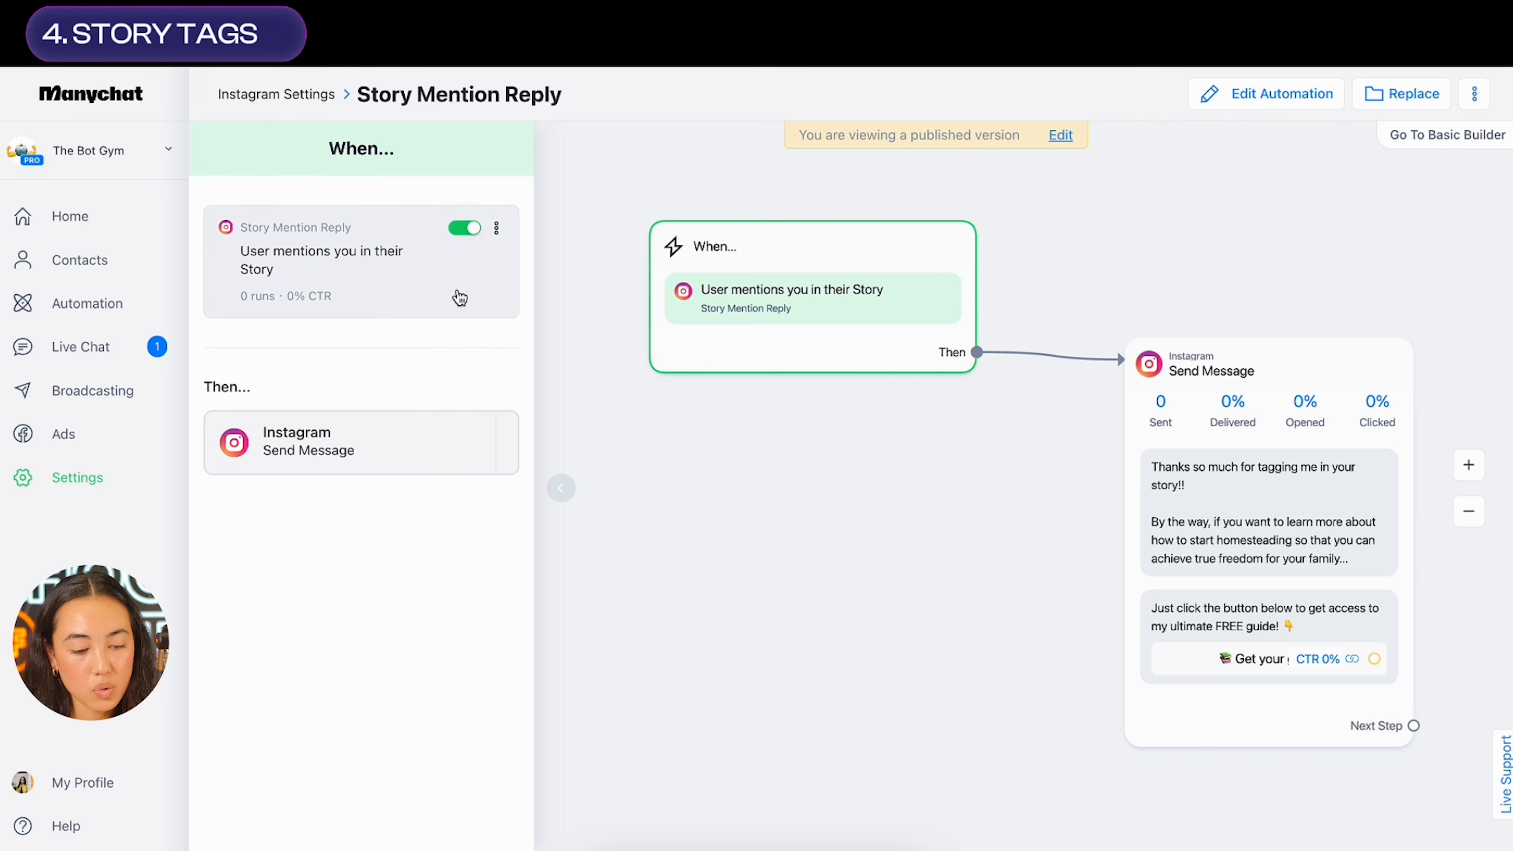
click(389, 277)
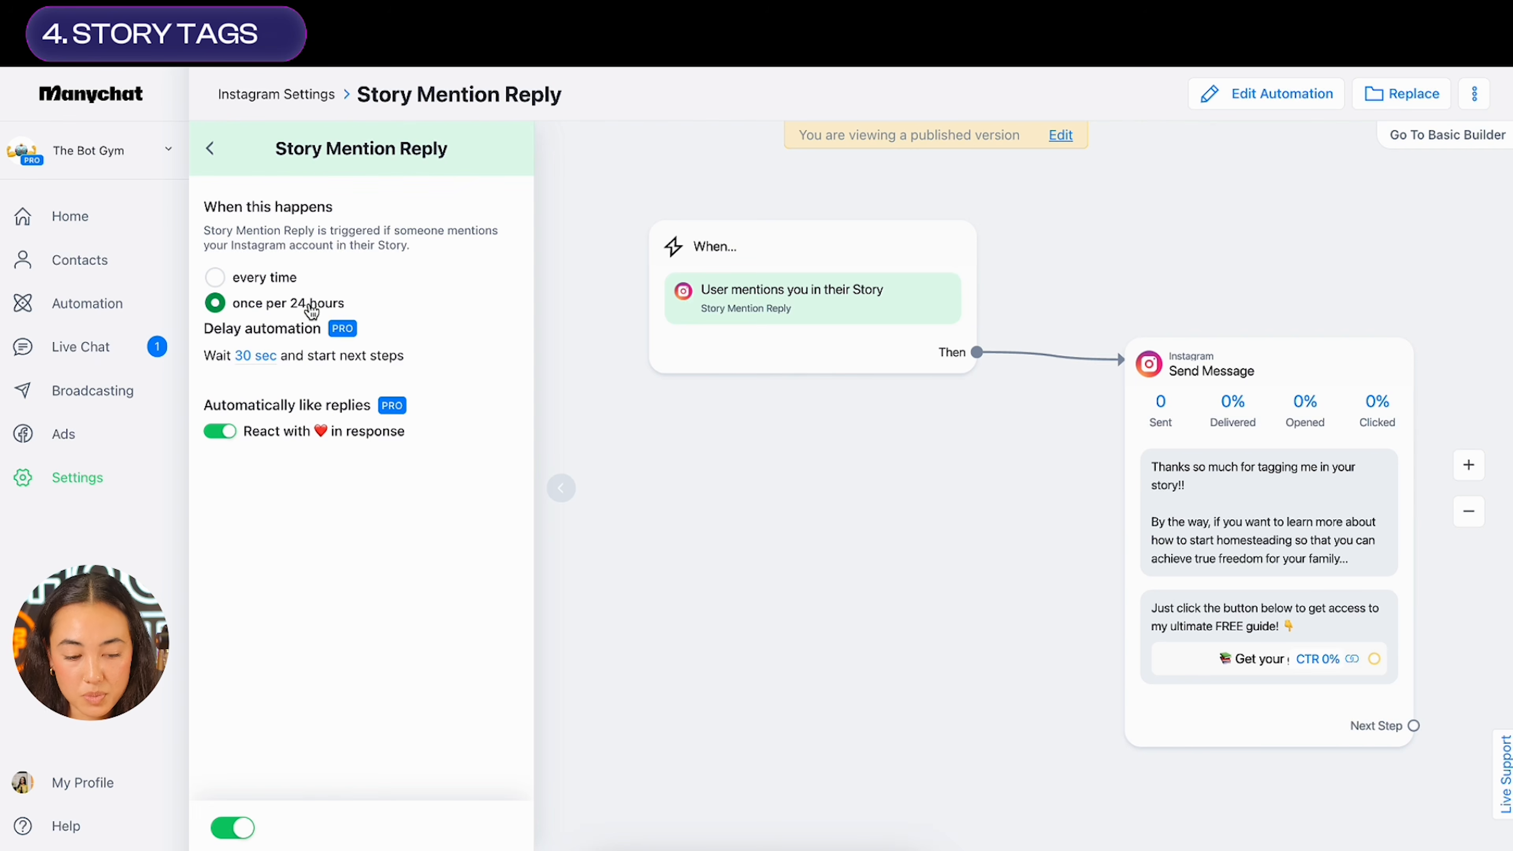
click(263, 359)
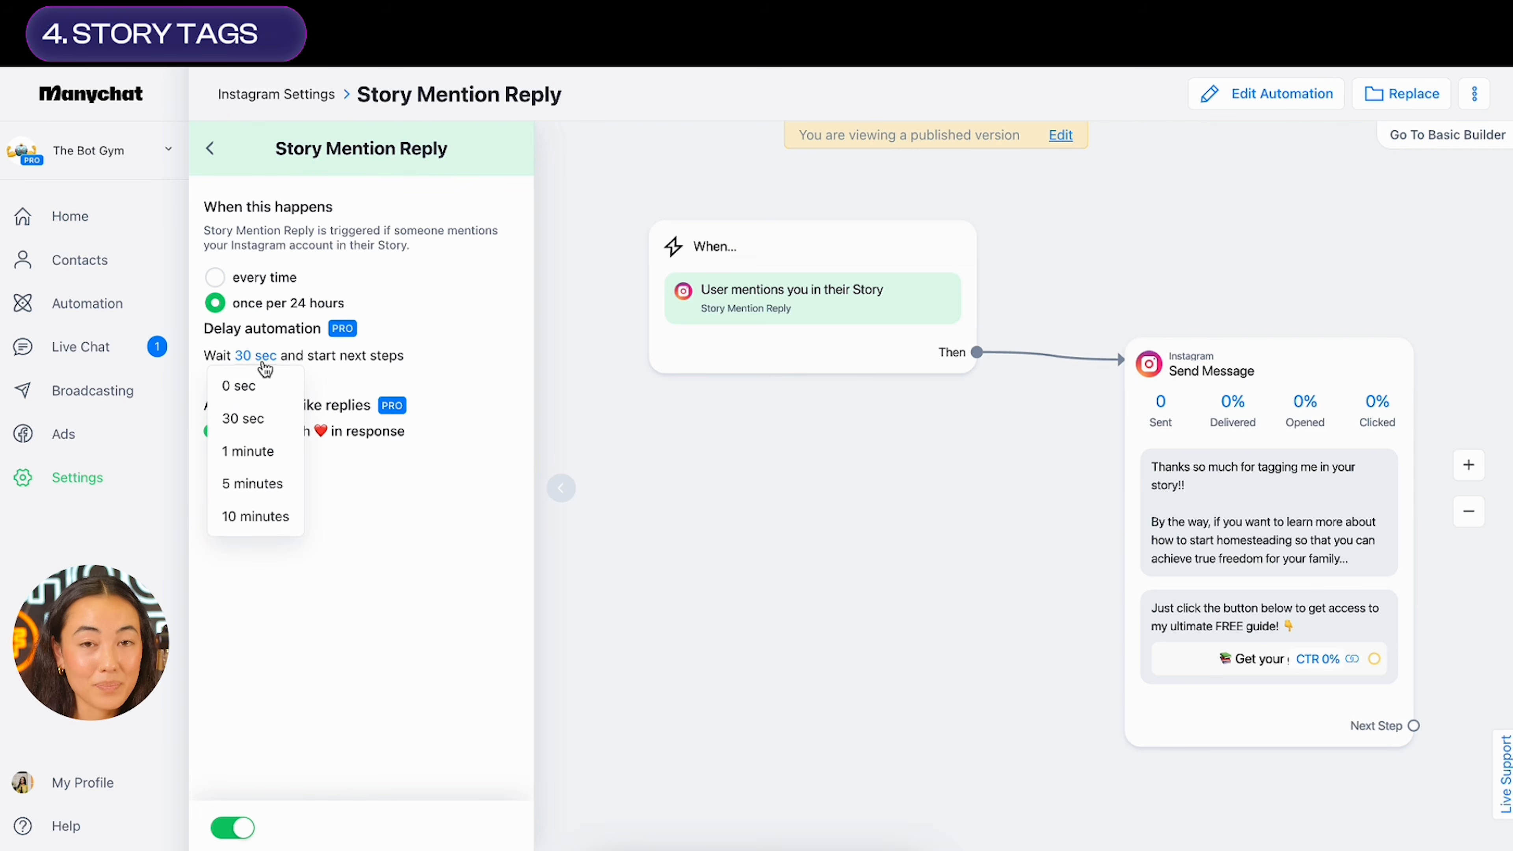
click(398, 564)
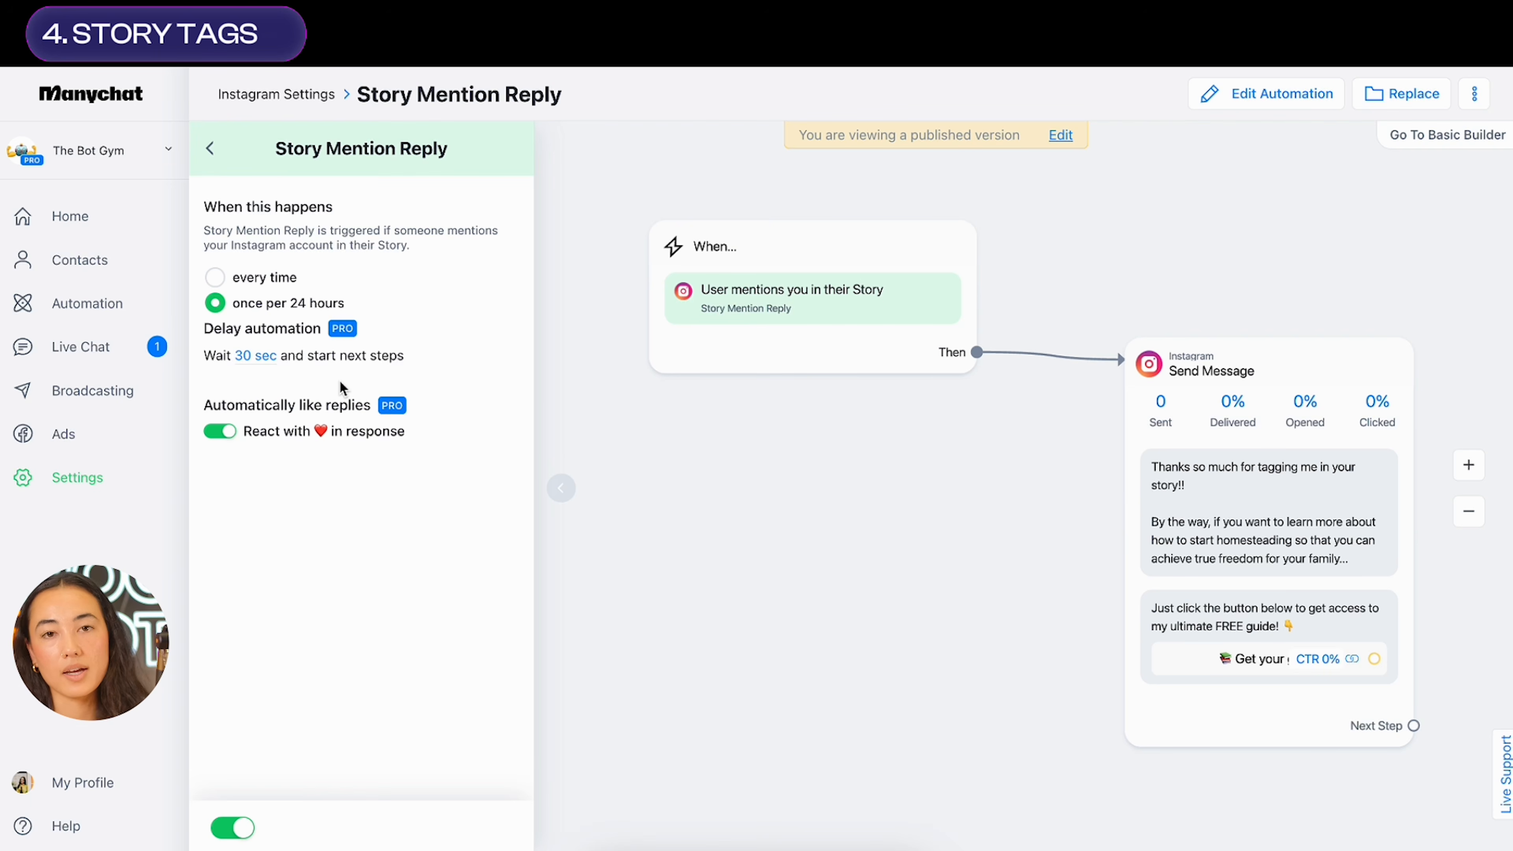
Check which delay durations the Story Mention Reply trigger offers, leaving the selection as it is, and return to the trigger overview
click(271, 359)
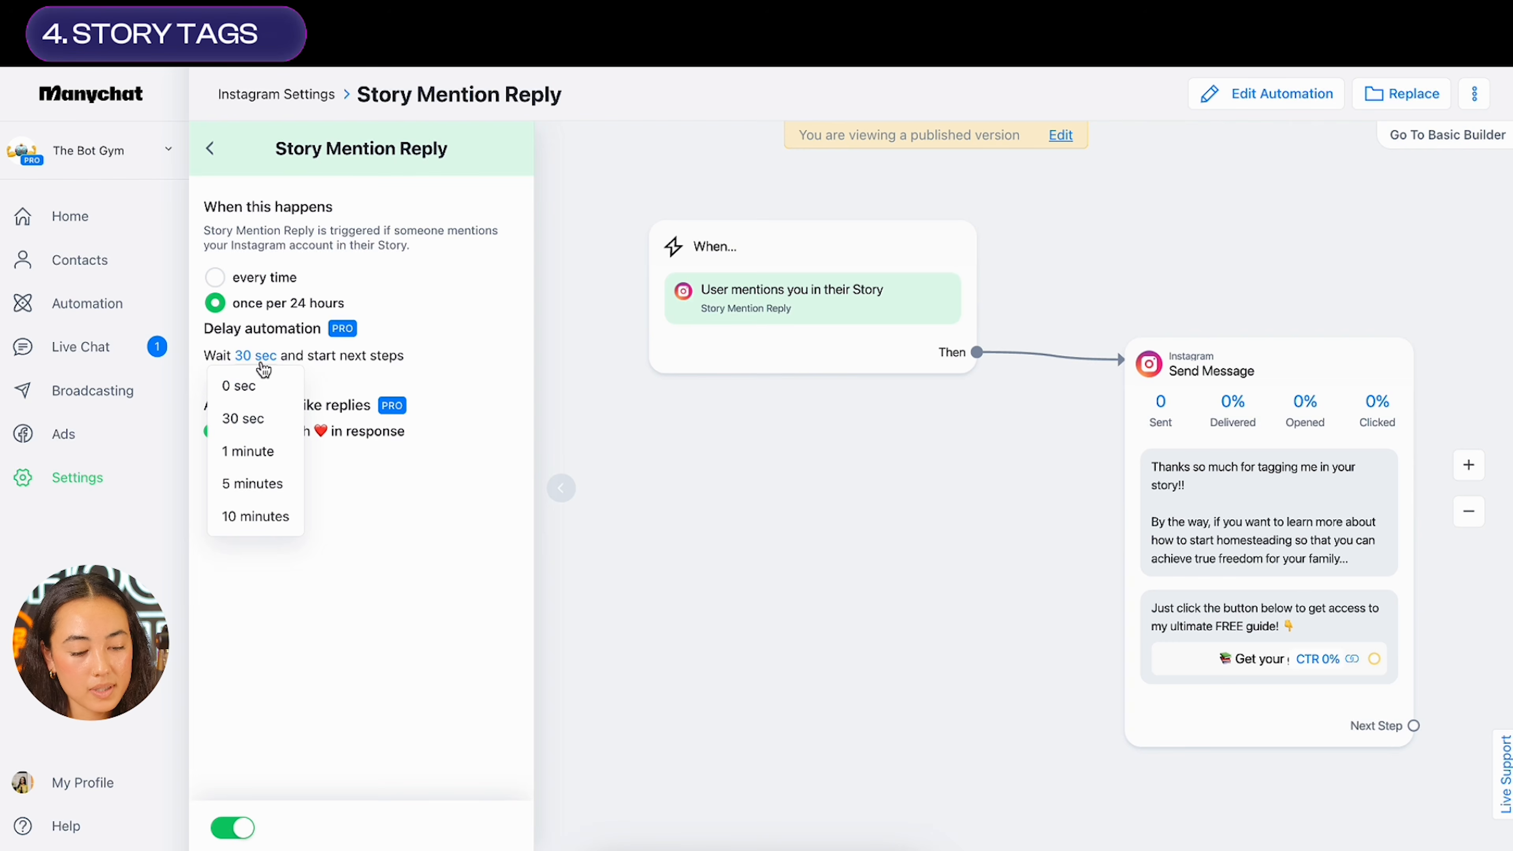
click(414, 486)
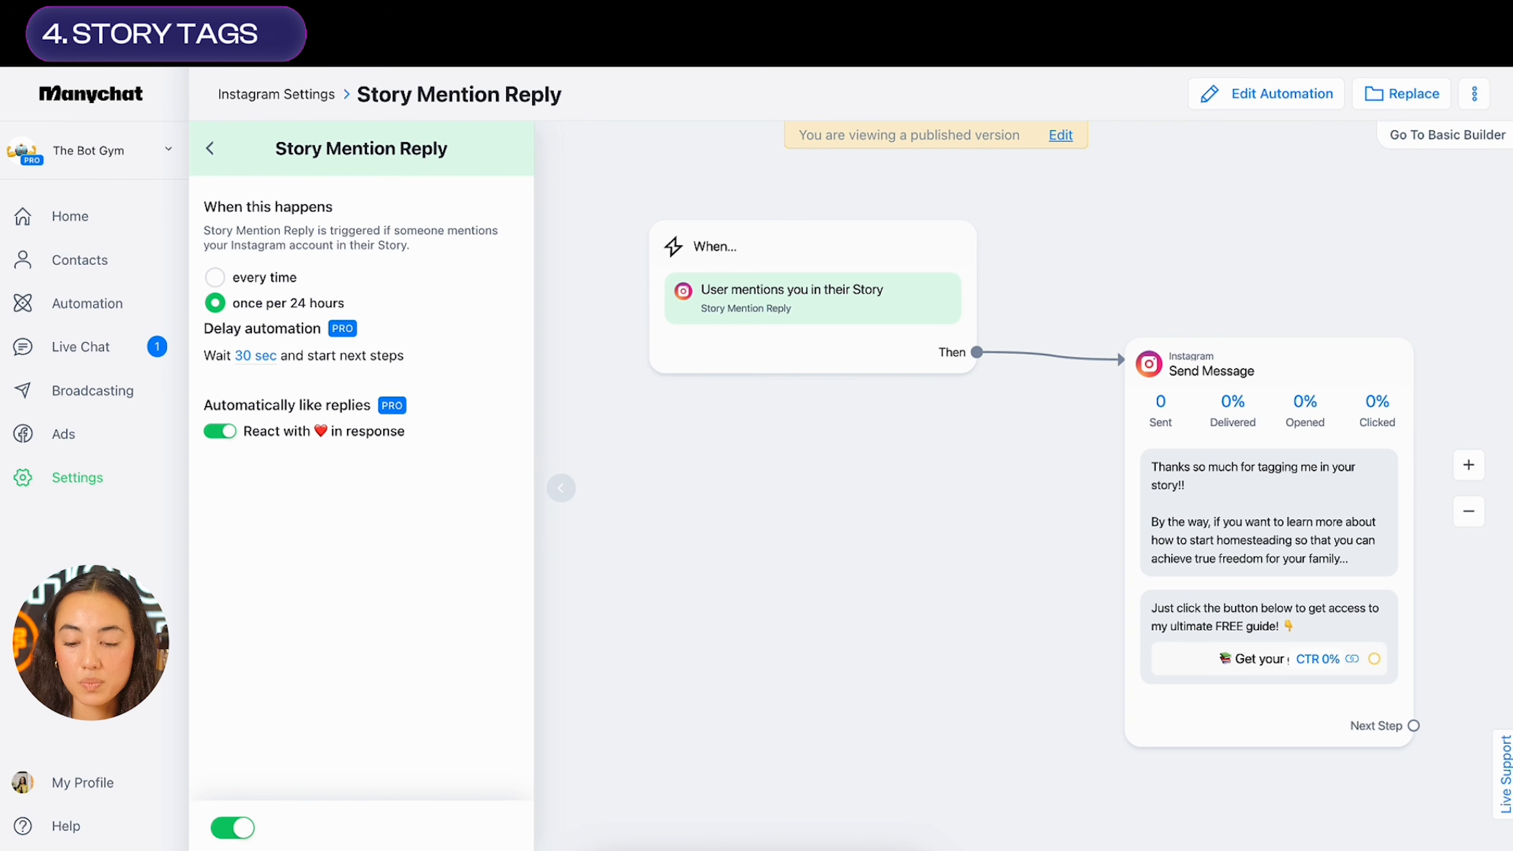
click(209, 149)
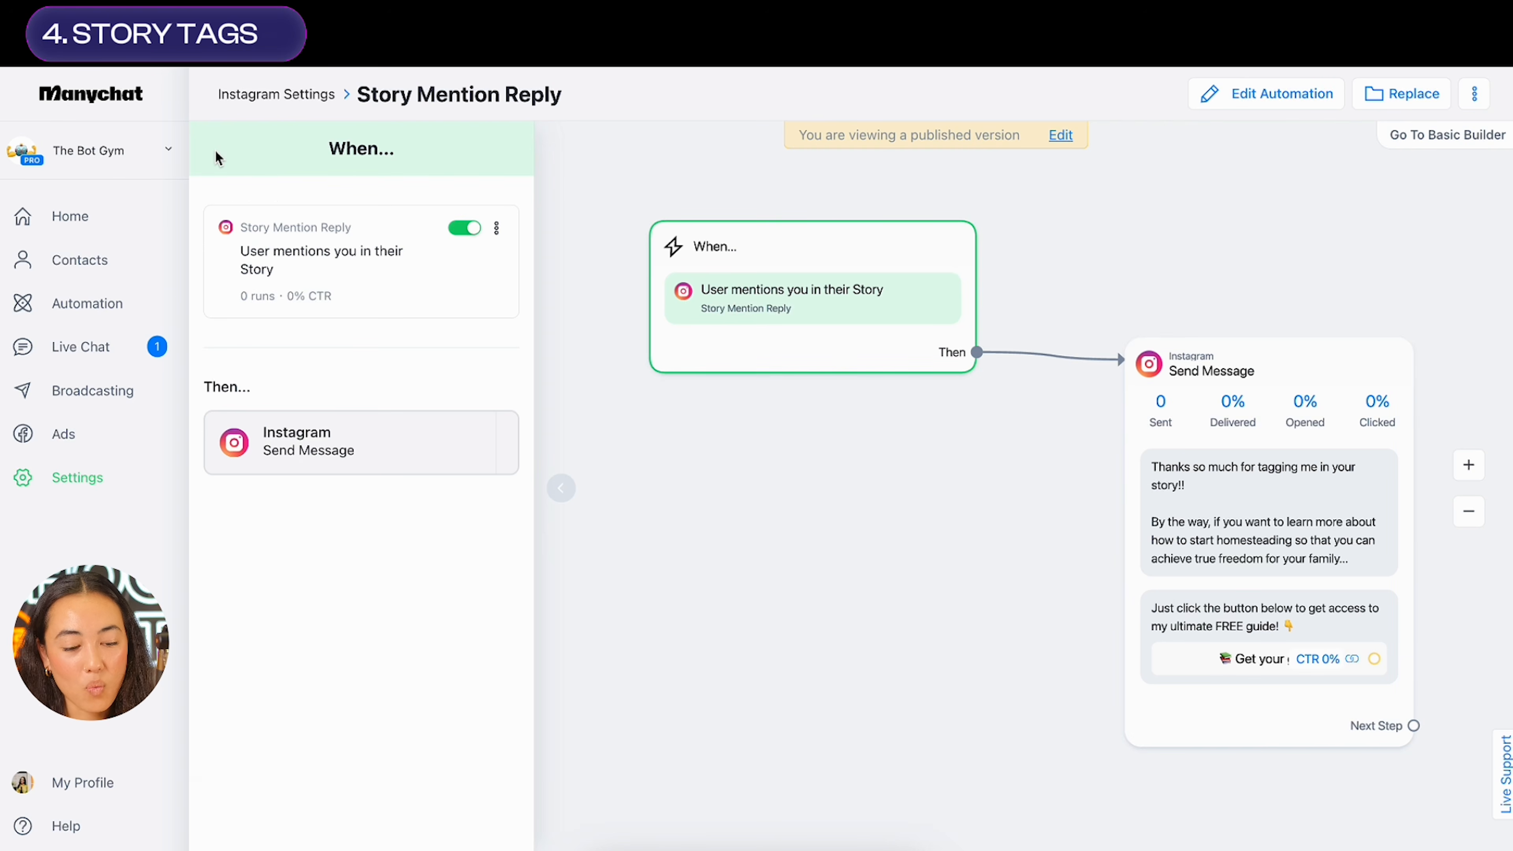
Move the Send Message step well away from the story mention trigger and add an Actions step in the space between them
click(560, 487)
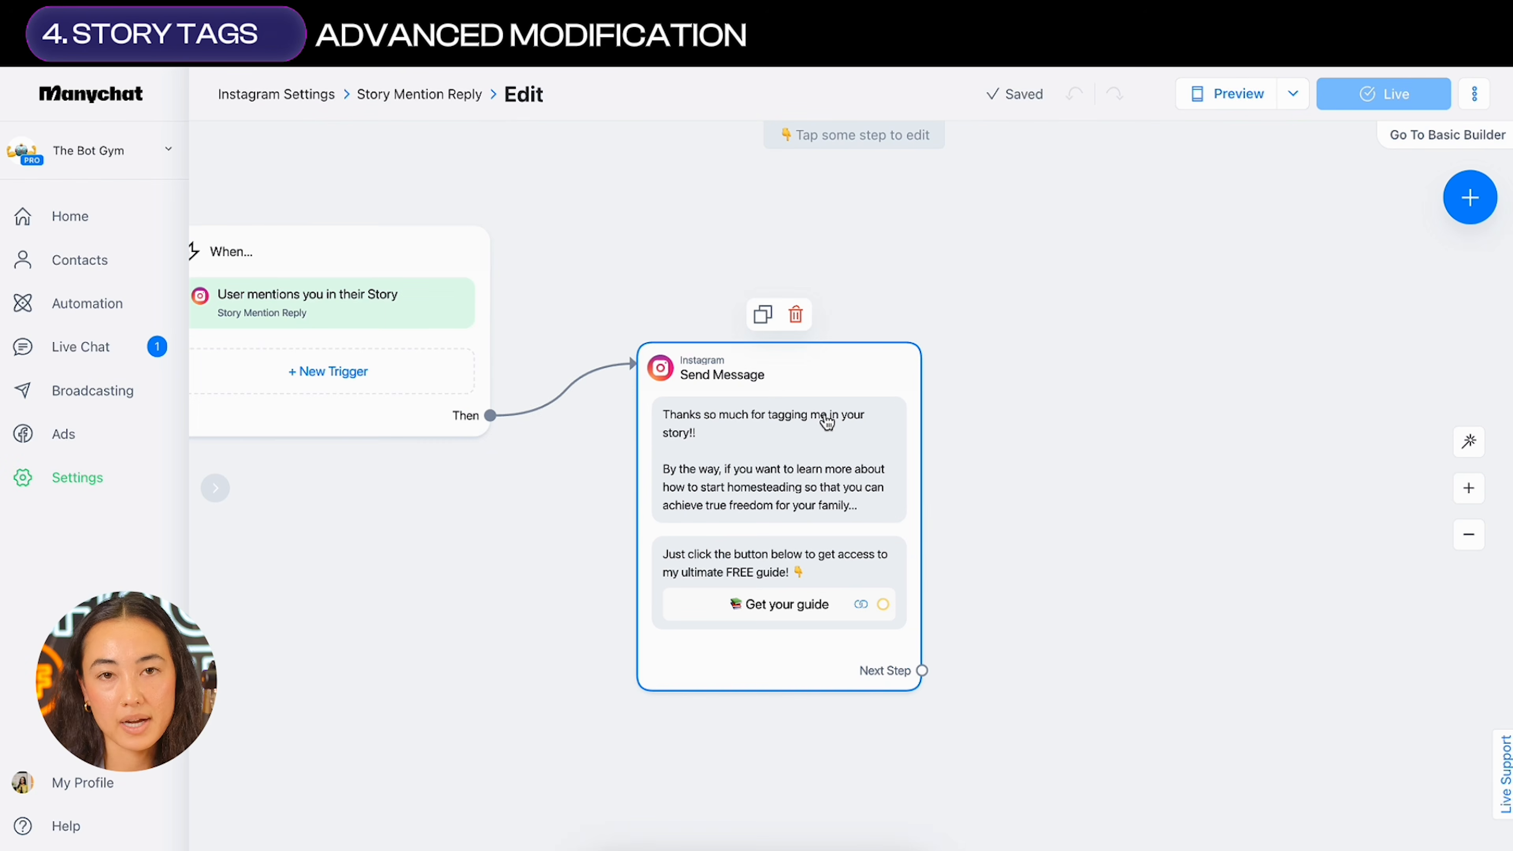
drag(822, 454, 1388, 381)
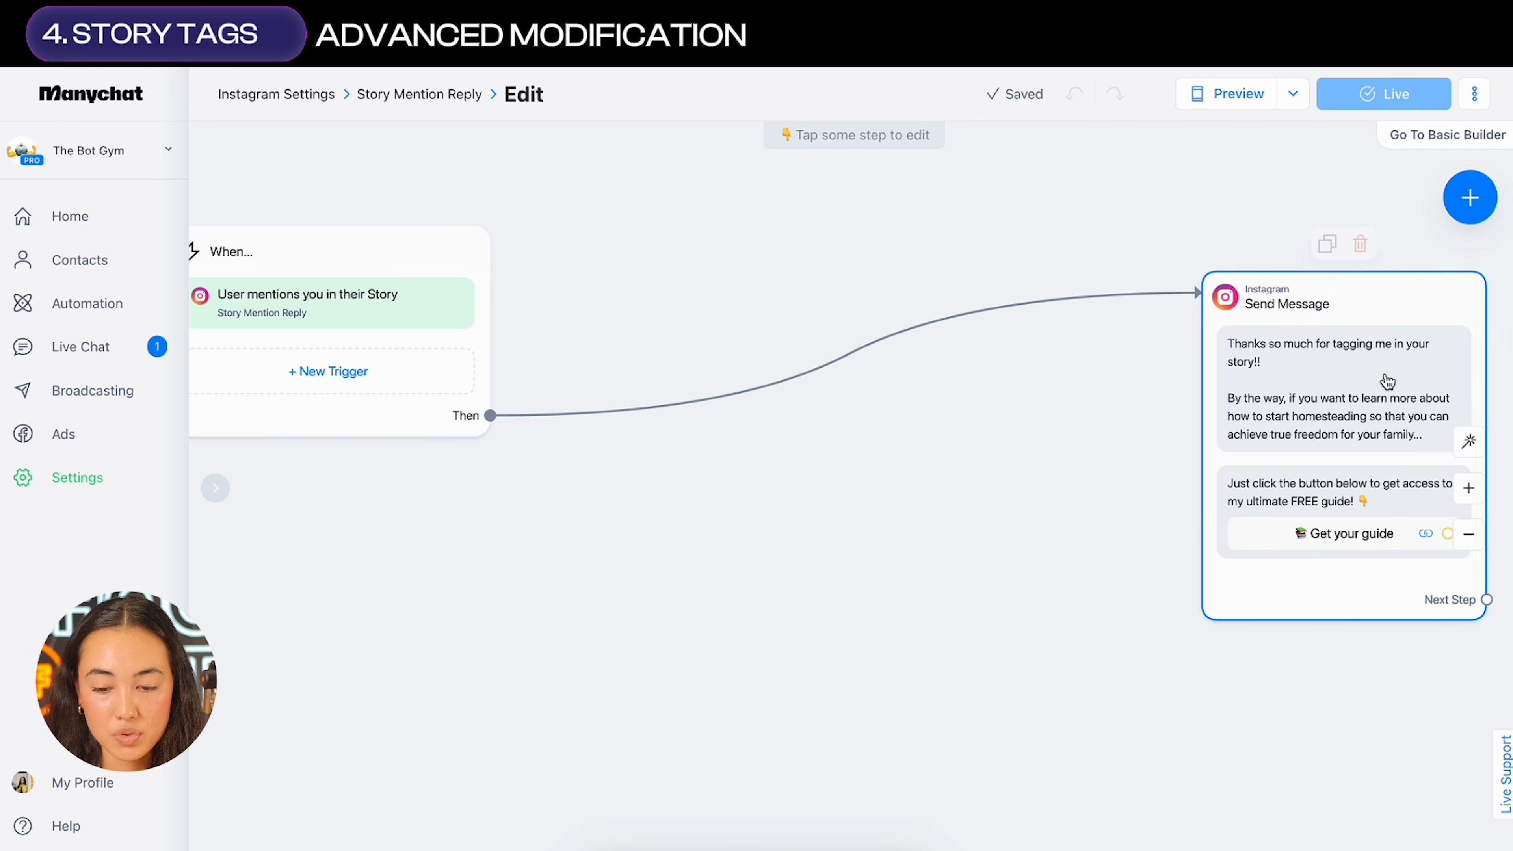
click(639, 328)
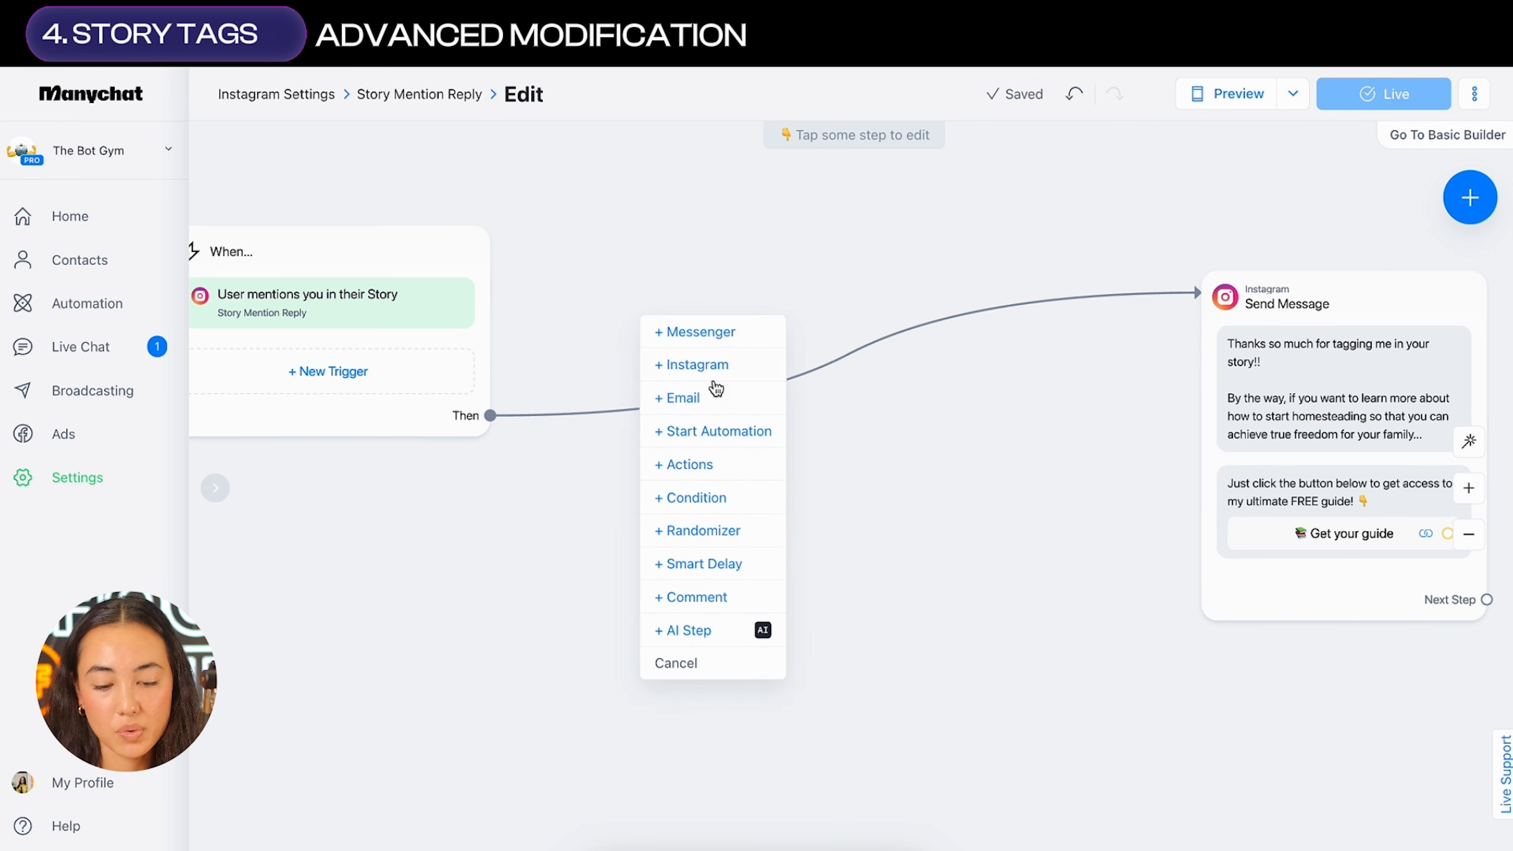
click(715, 469)
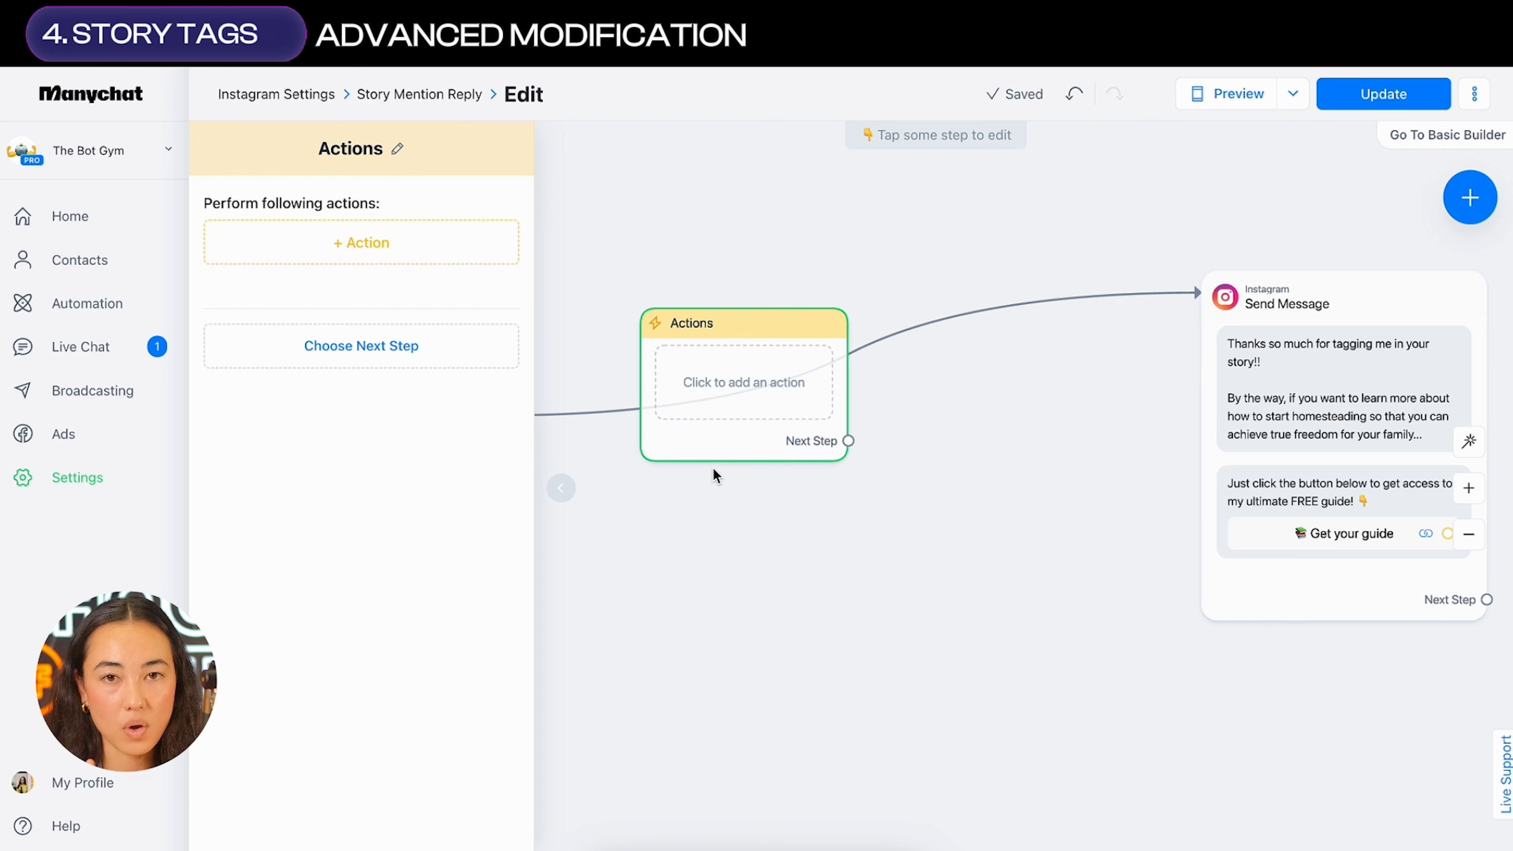
Add an Add Tag action to the Actions step, creating a new tag named Story Mention Received in the Tags folder
click(395, 254)
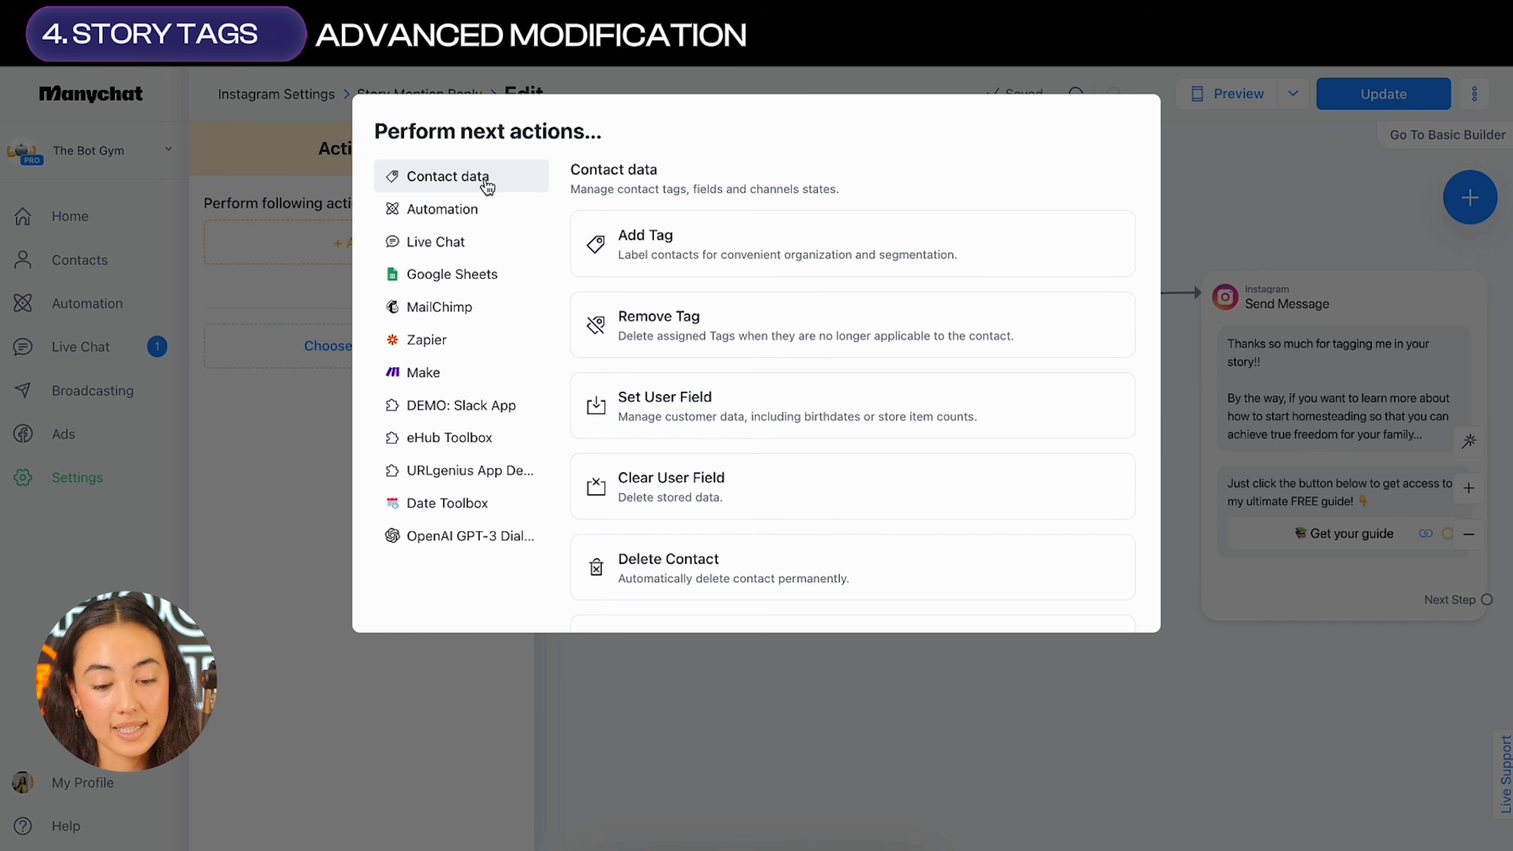
click(662, 250)
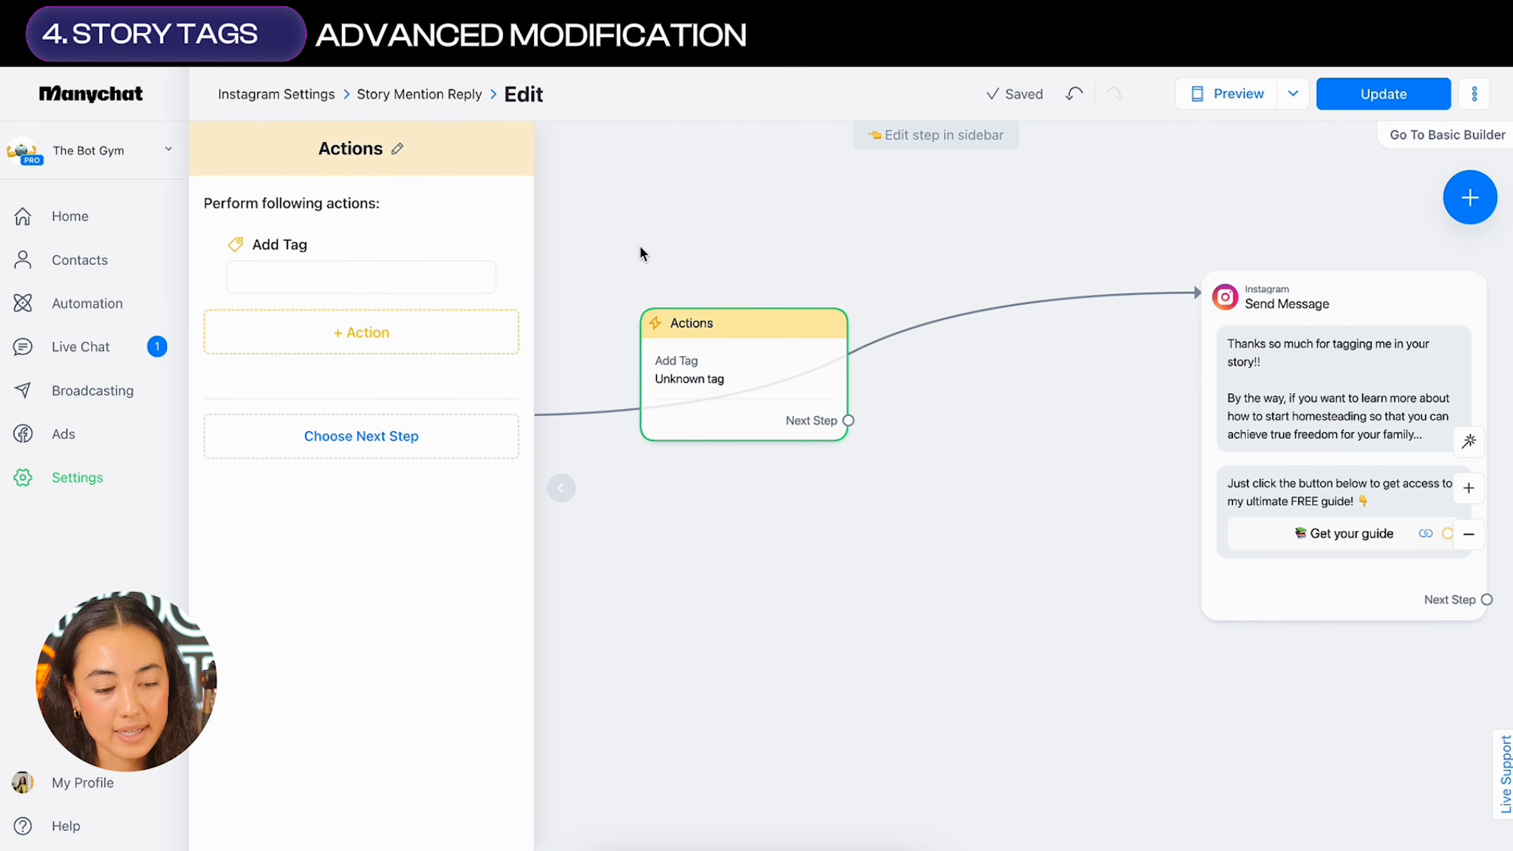
click(393, 277)
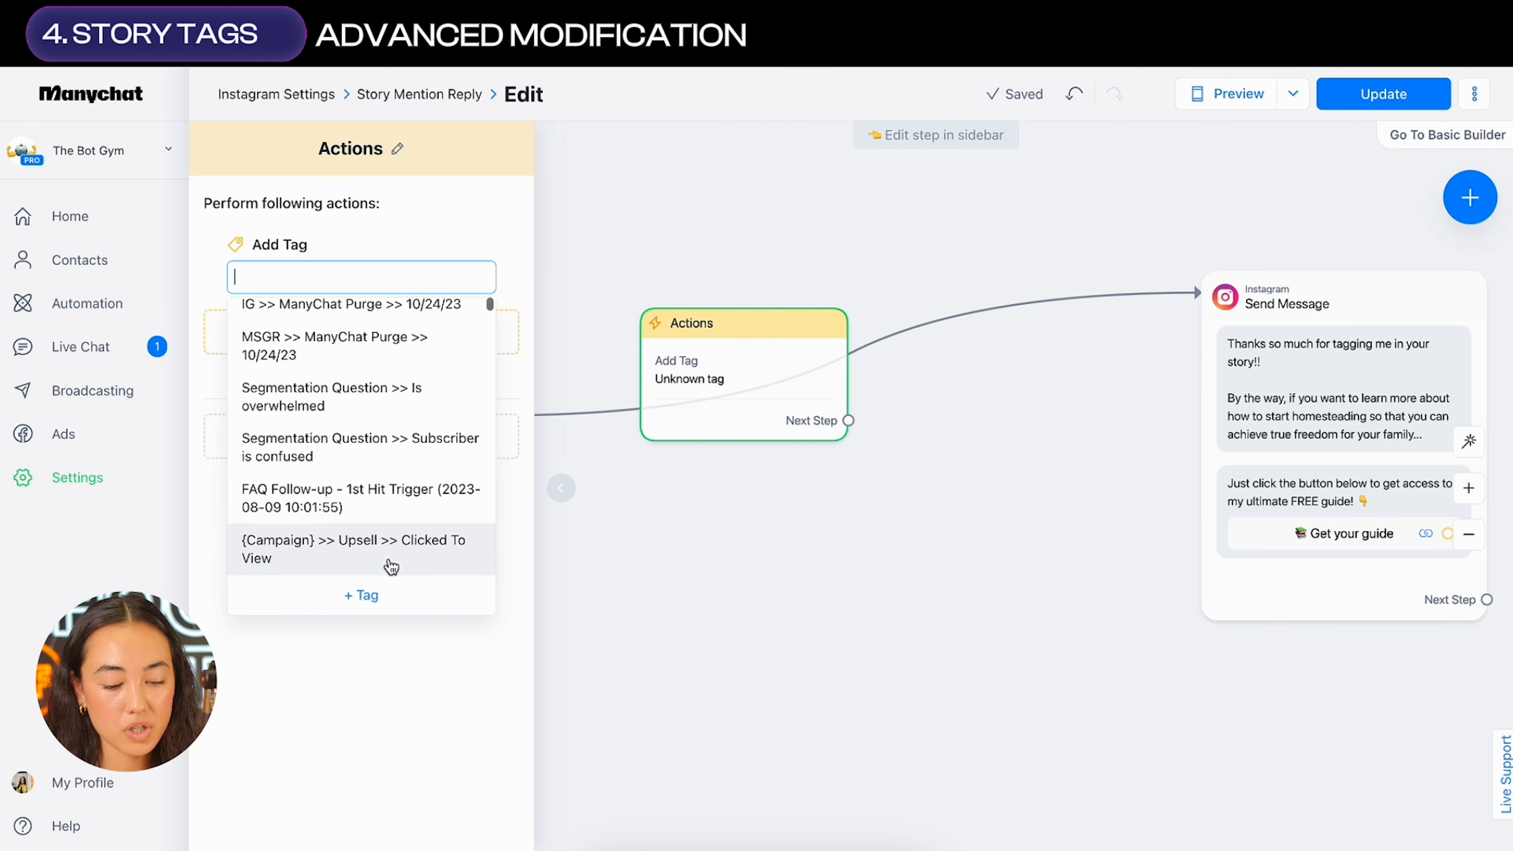
click(379, 597)
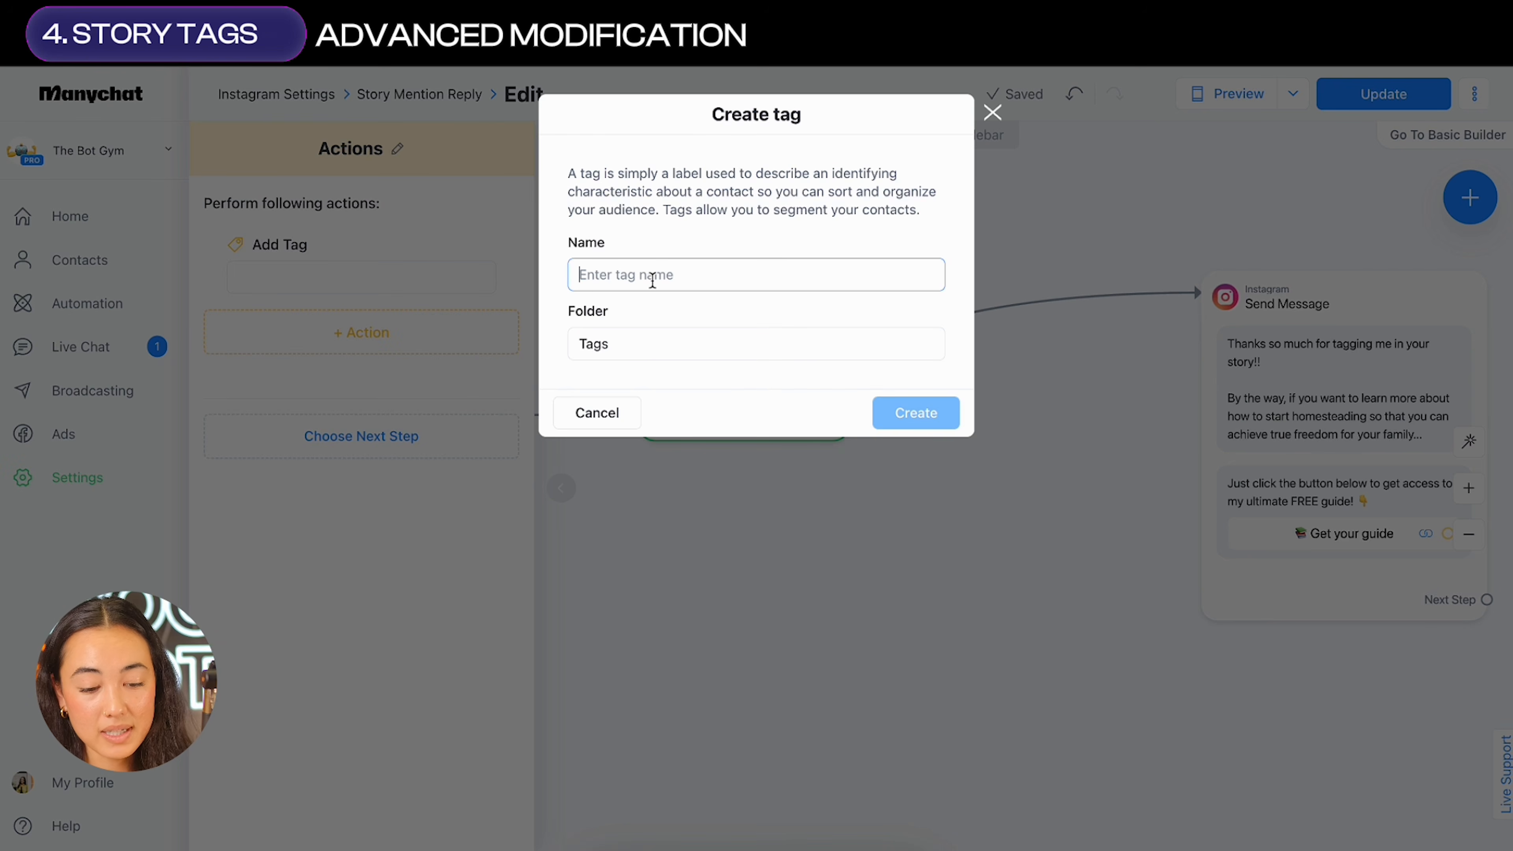
text(Story Mention Received)
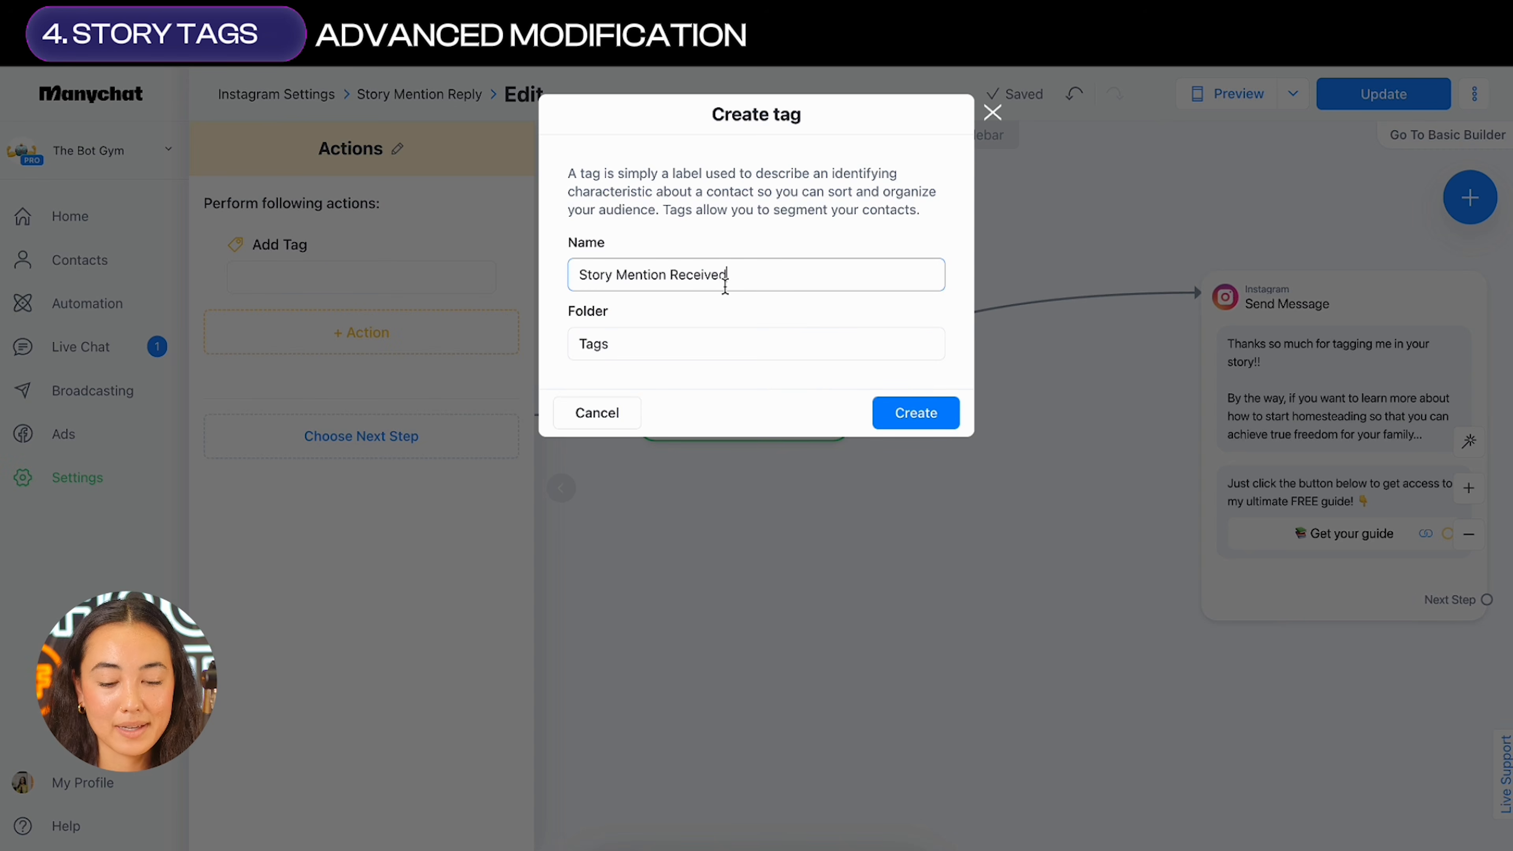
click(905, 416)
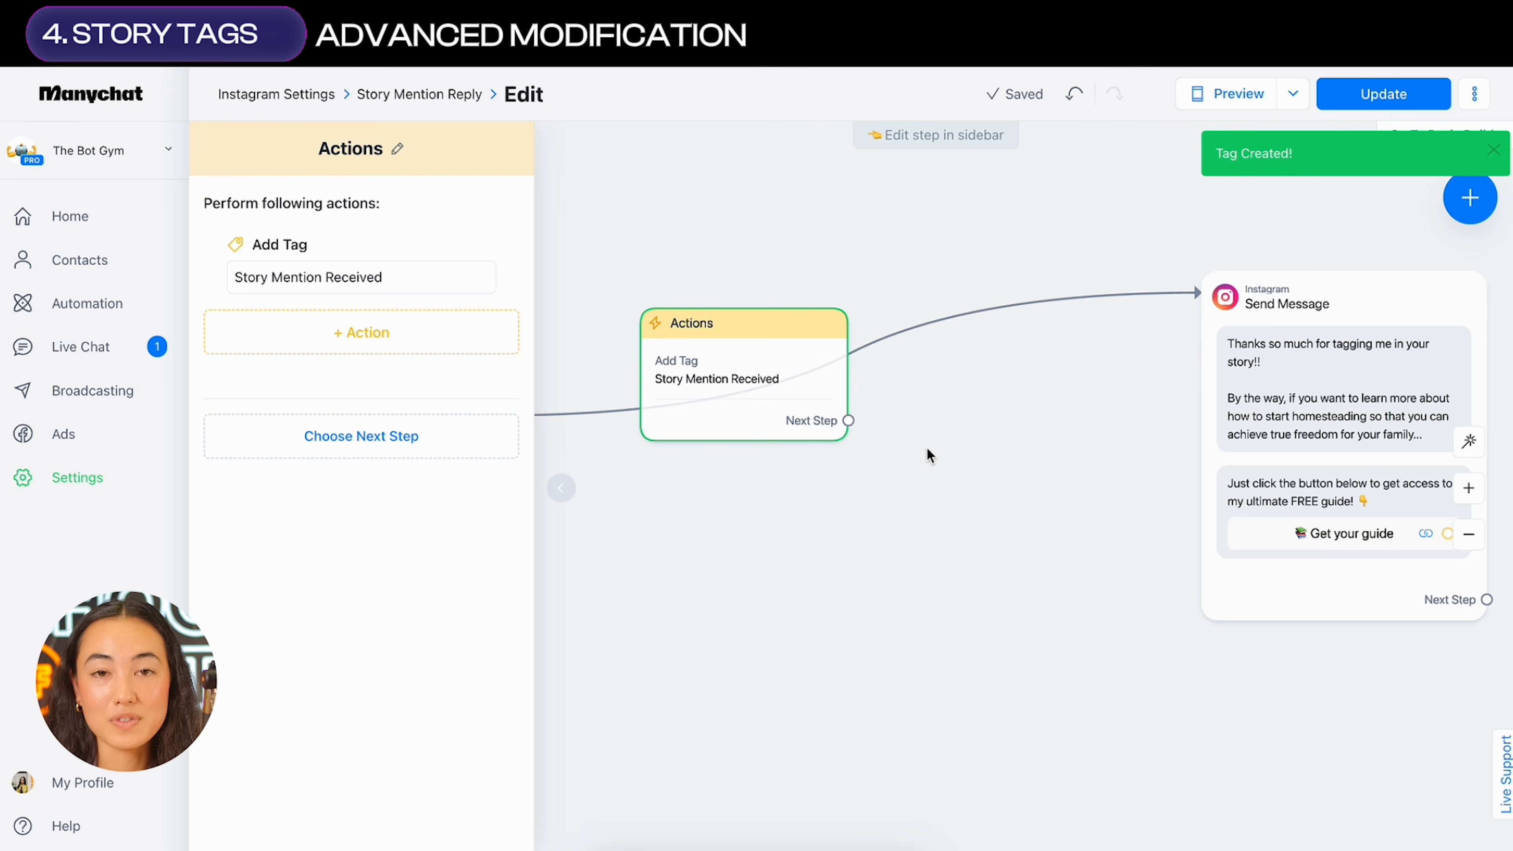
click(927, 453)
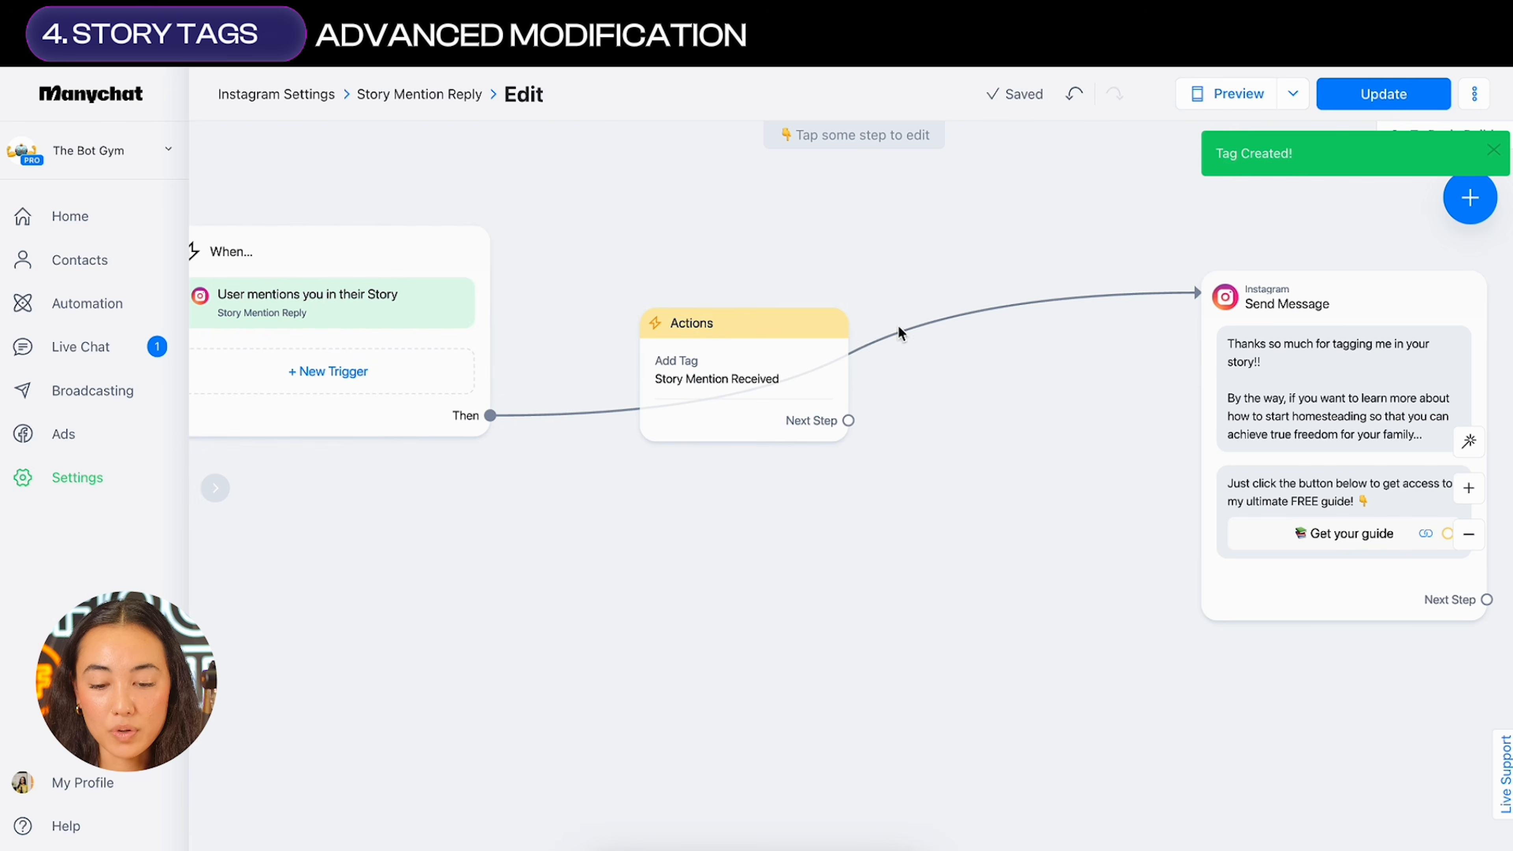
Add a Condition step between Actions and Send Message that checks whether the contact's Tag is Story Mention Received
click(943, 298)
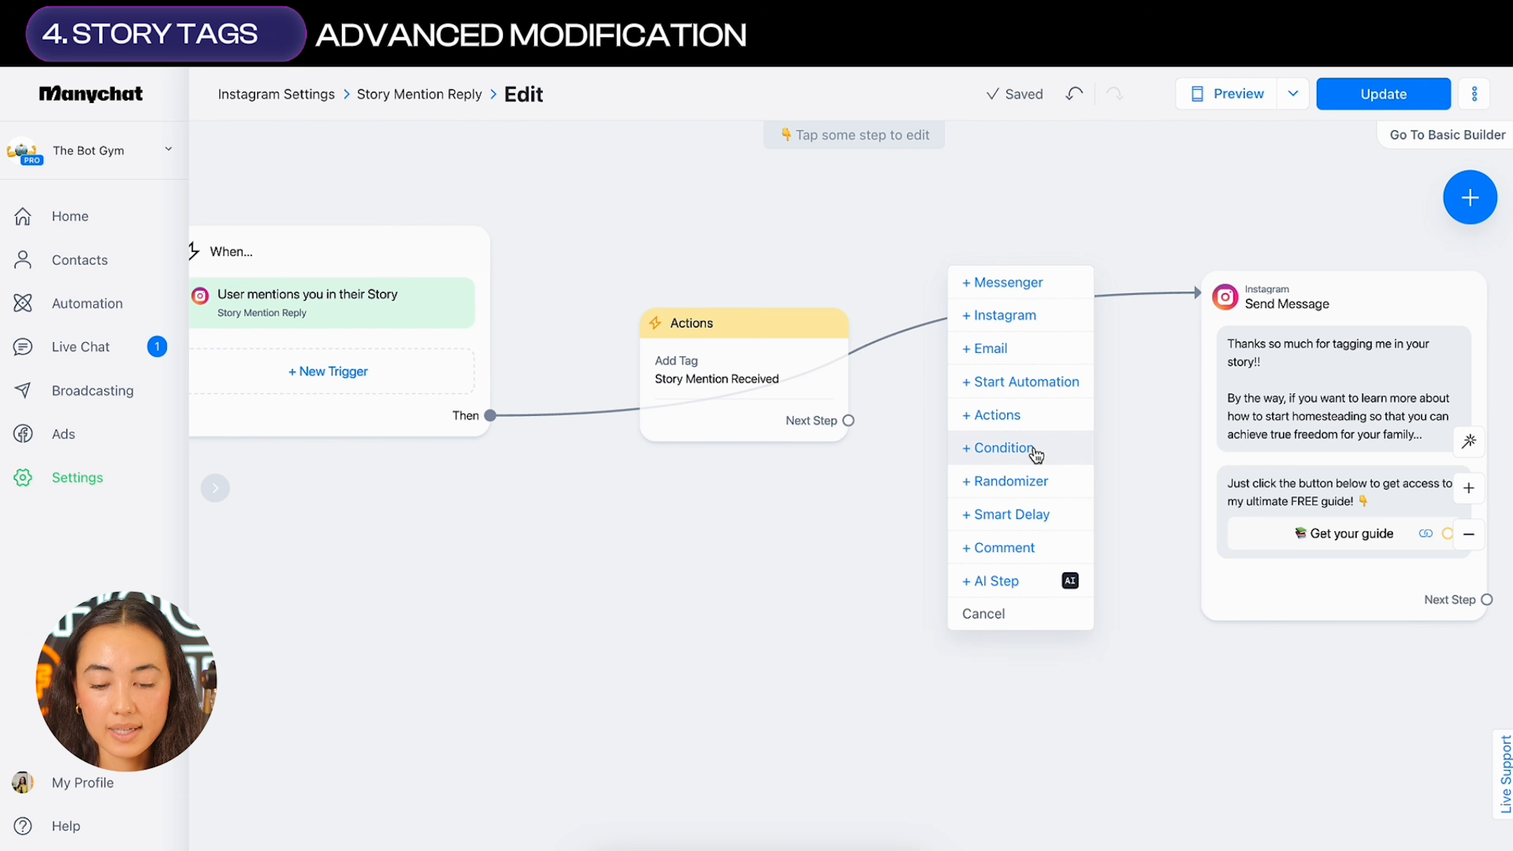
click(1035, 450)
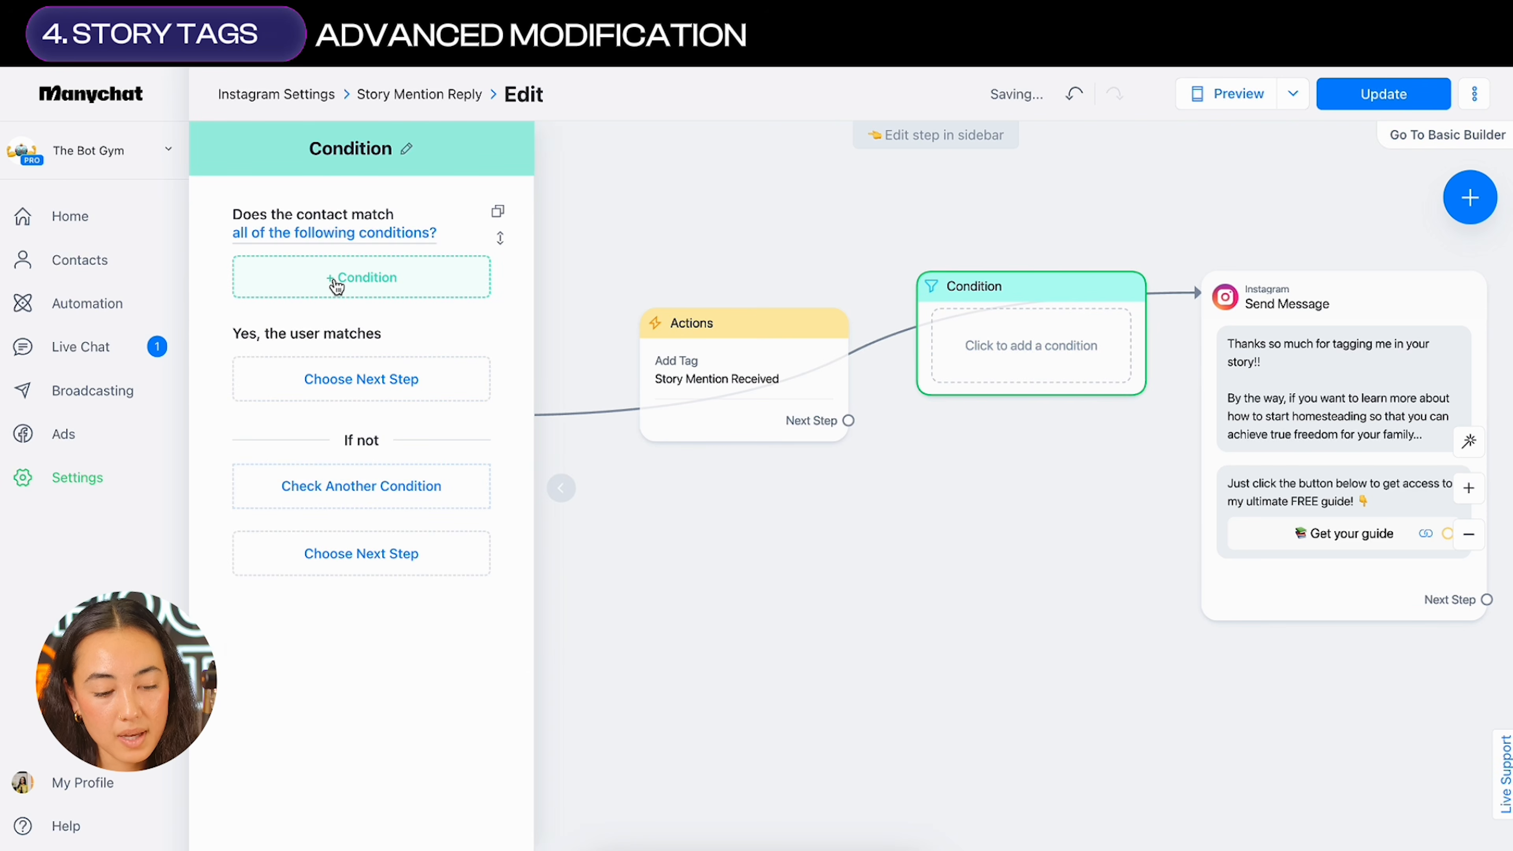
click(336, 284)
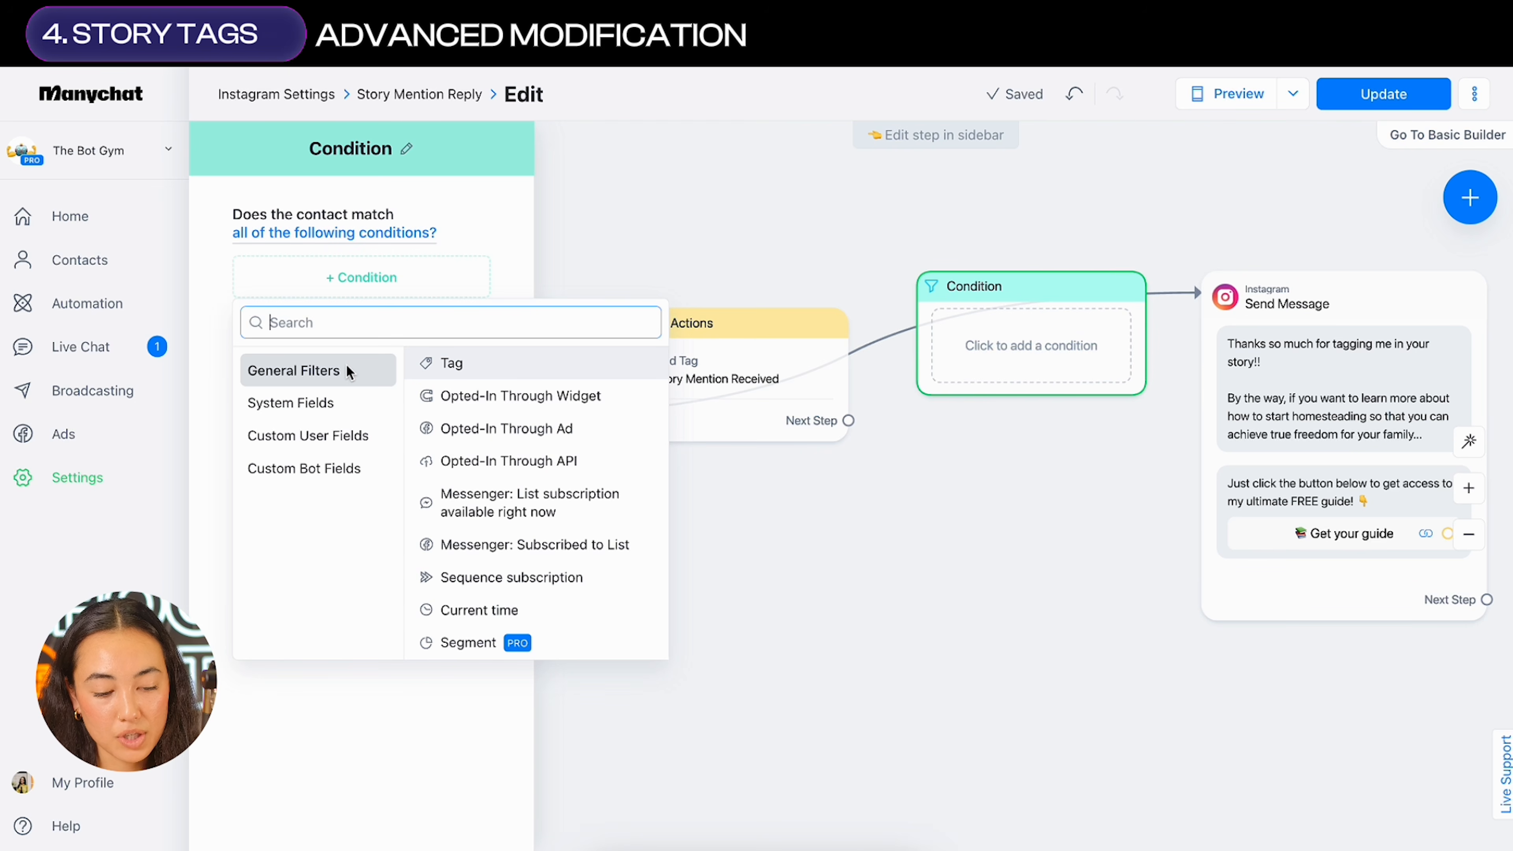
click(483, 362)
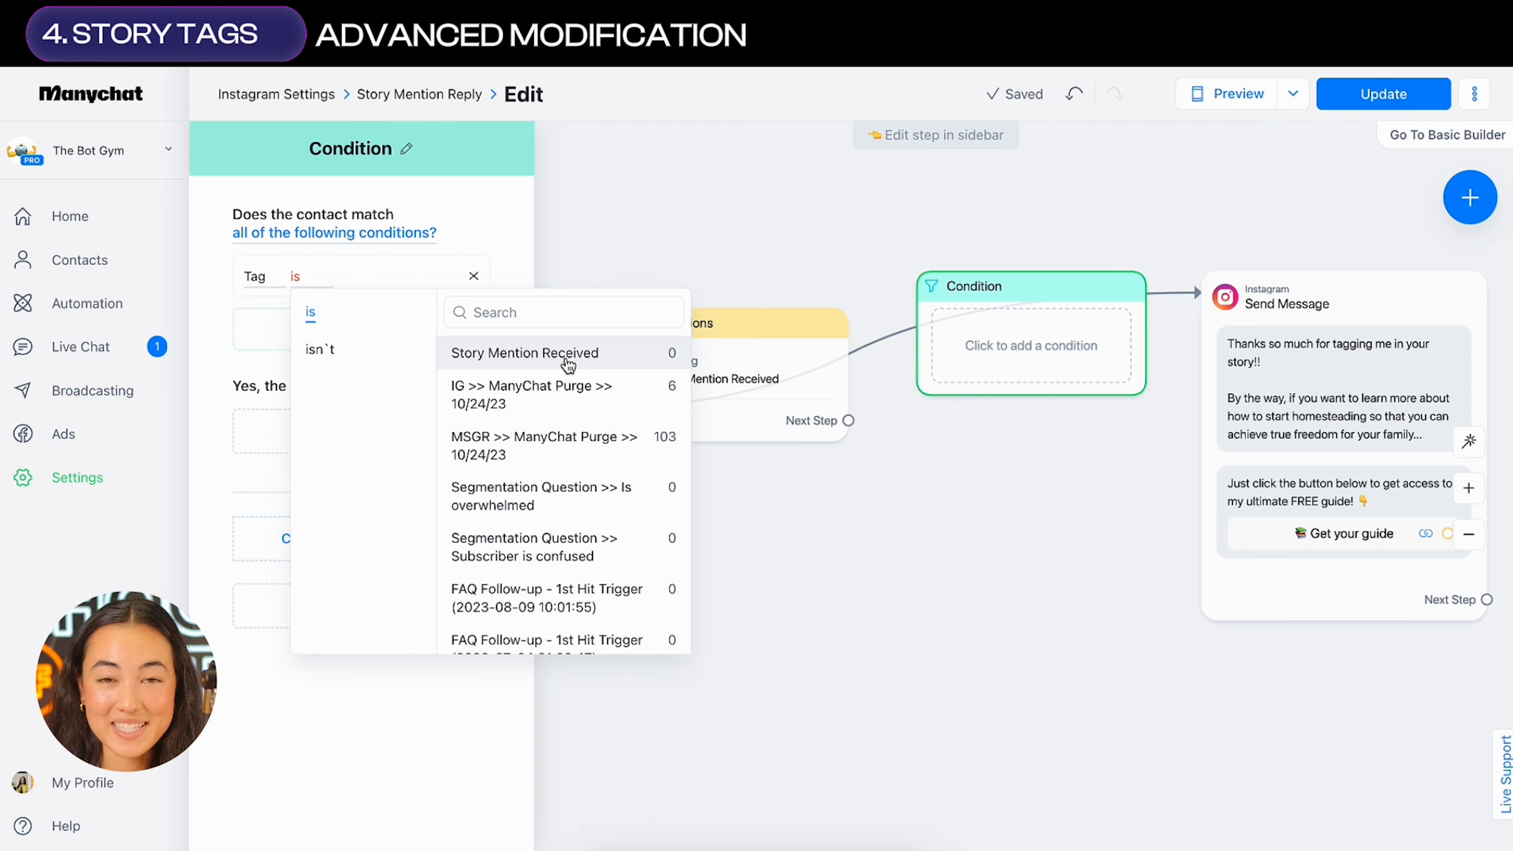
click(527, 363)
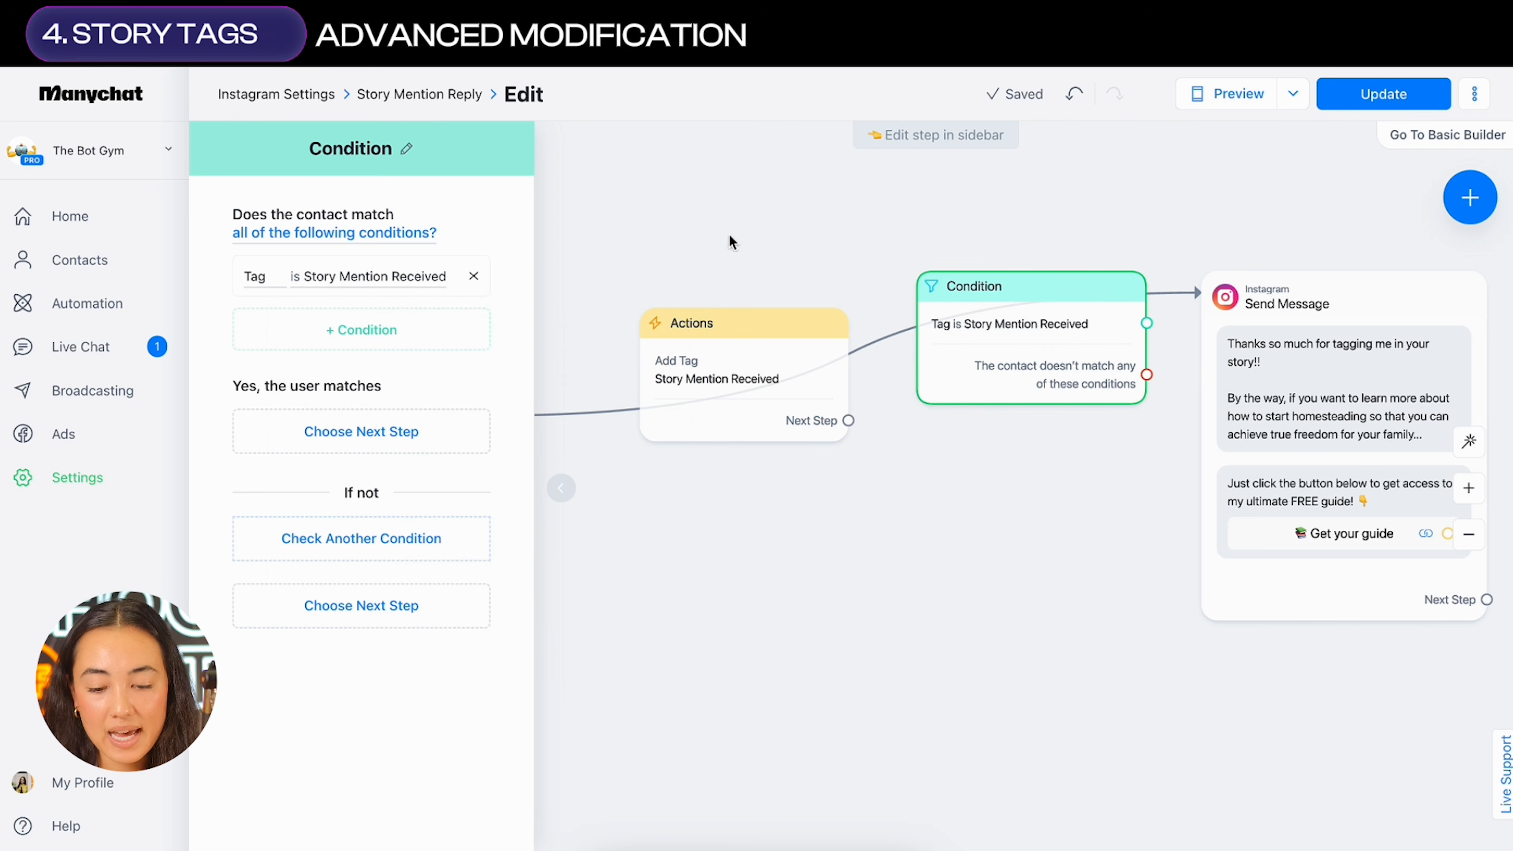
click(821, 221)
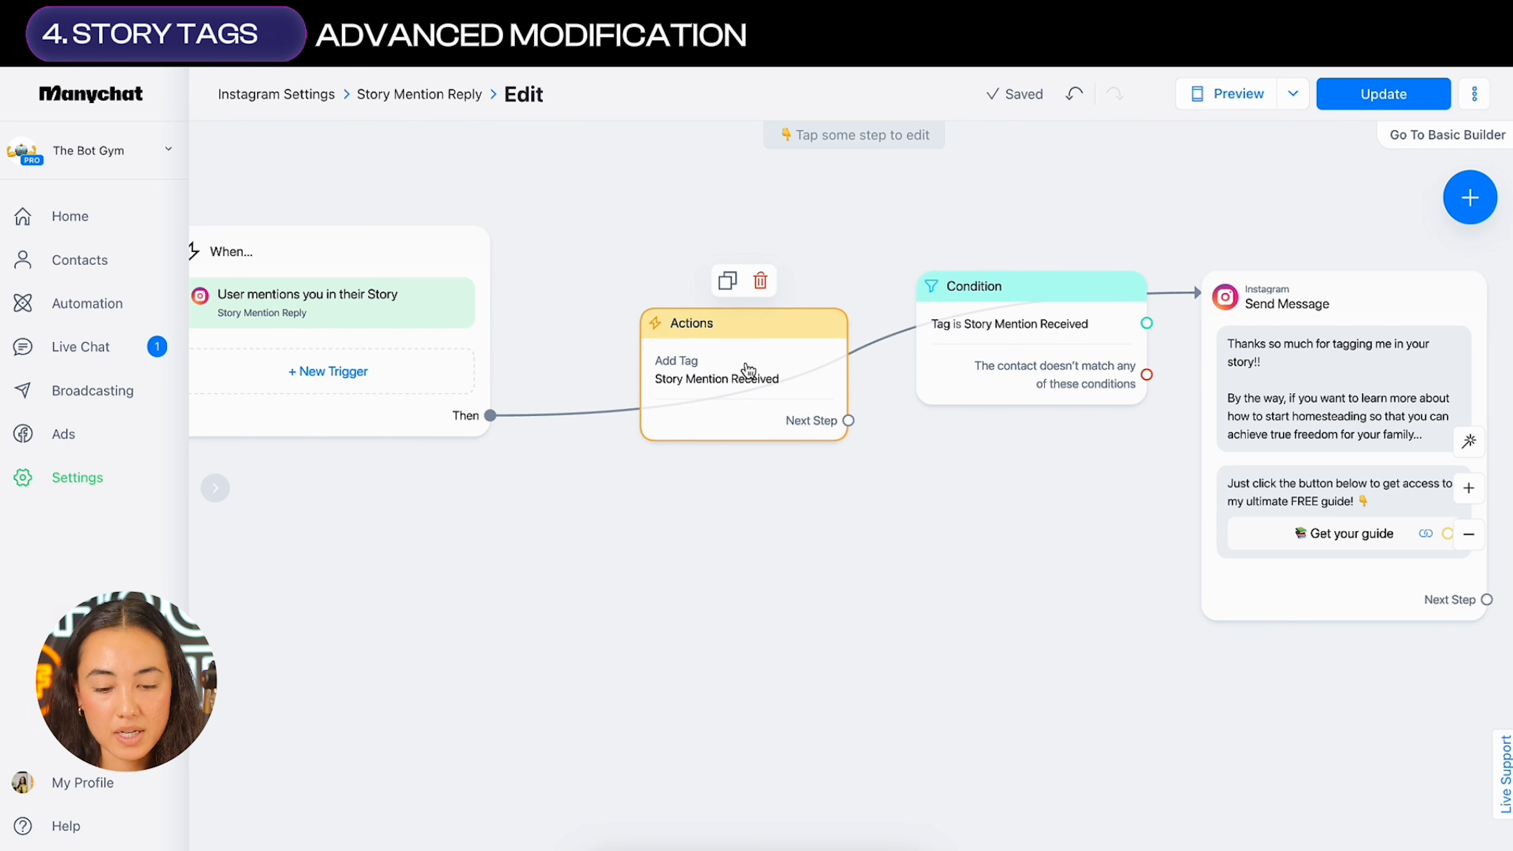
Rearrange the flow so the Condition step sits after the trigger, followed by the Actions step and the Send Message step
drag(737, 368, 1034, 493)
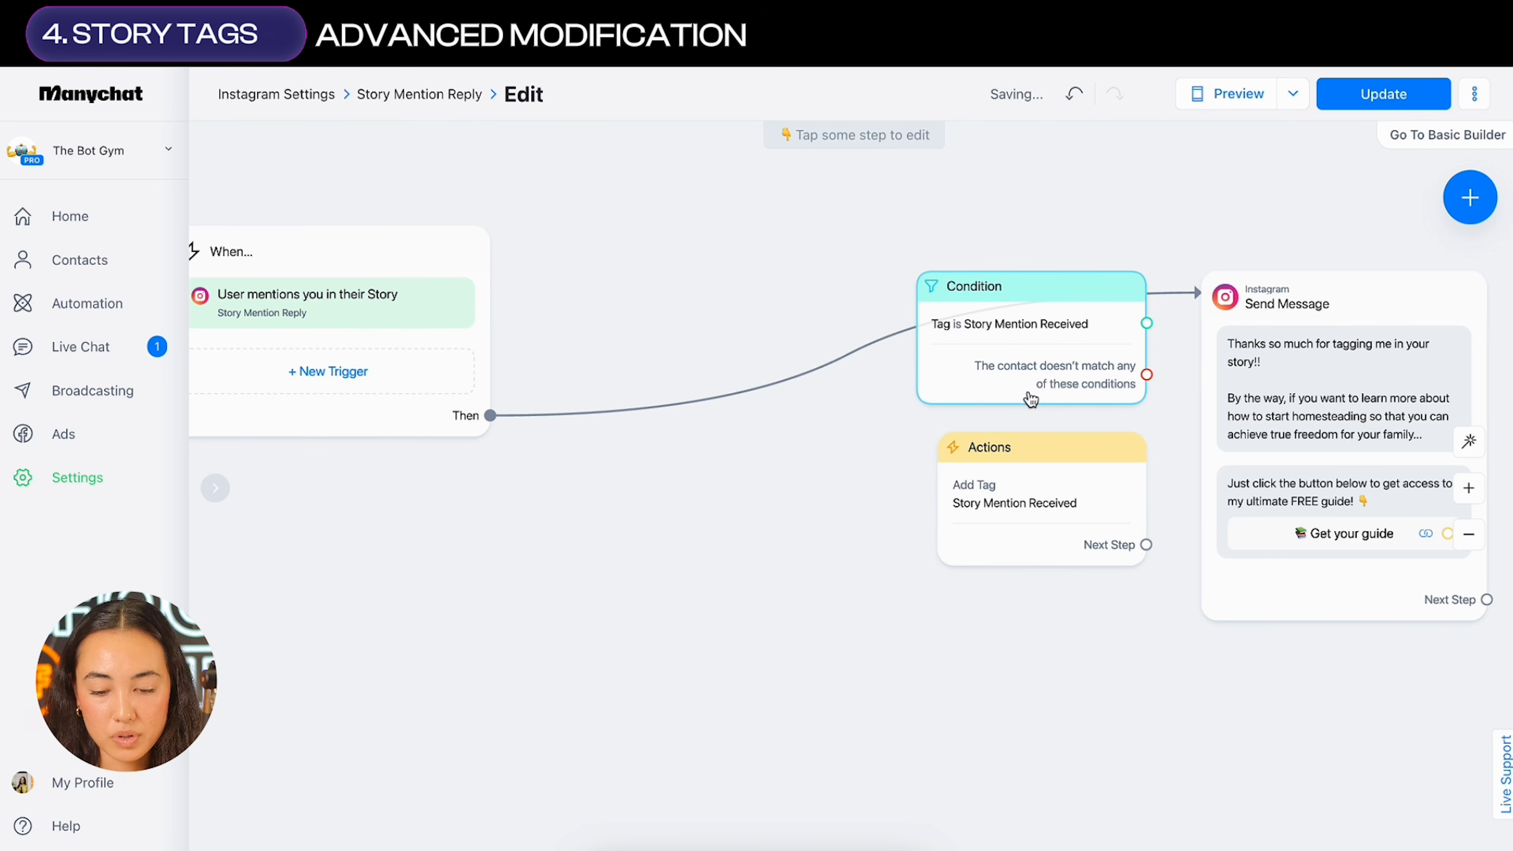
drag(1040, 355, 737, 424)
drag(1115, 518, 1081, 427)
drag(1422, 404, 1400, 421)
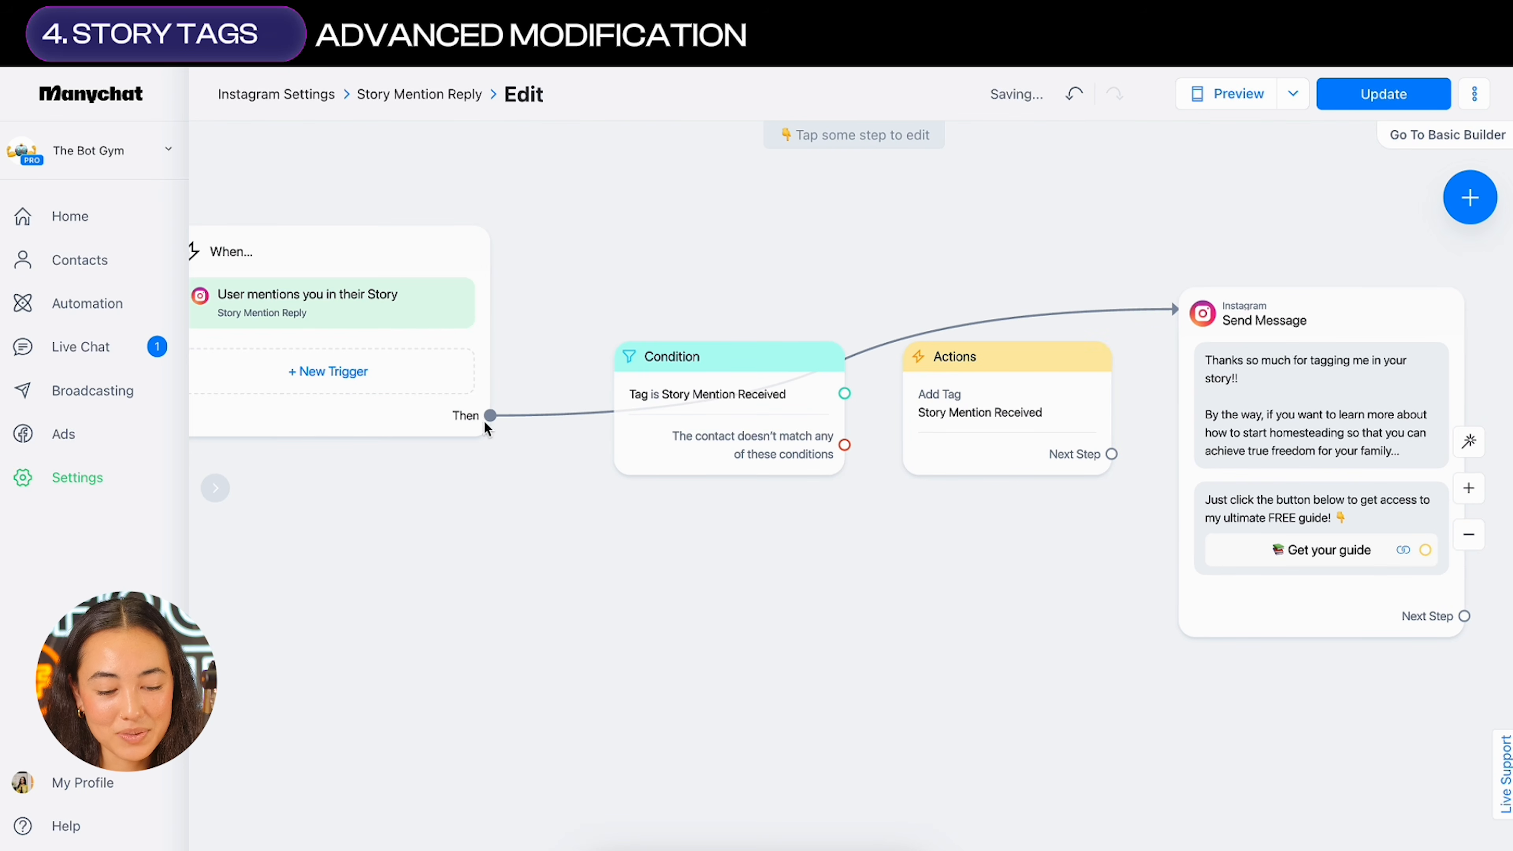
Connect the story mention trigger's Then output to the Condition step and place the Condition closer to the trigger
click(499, 416)
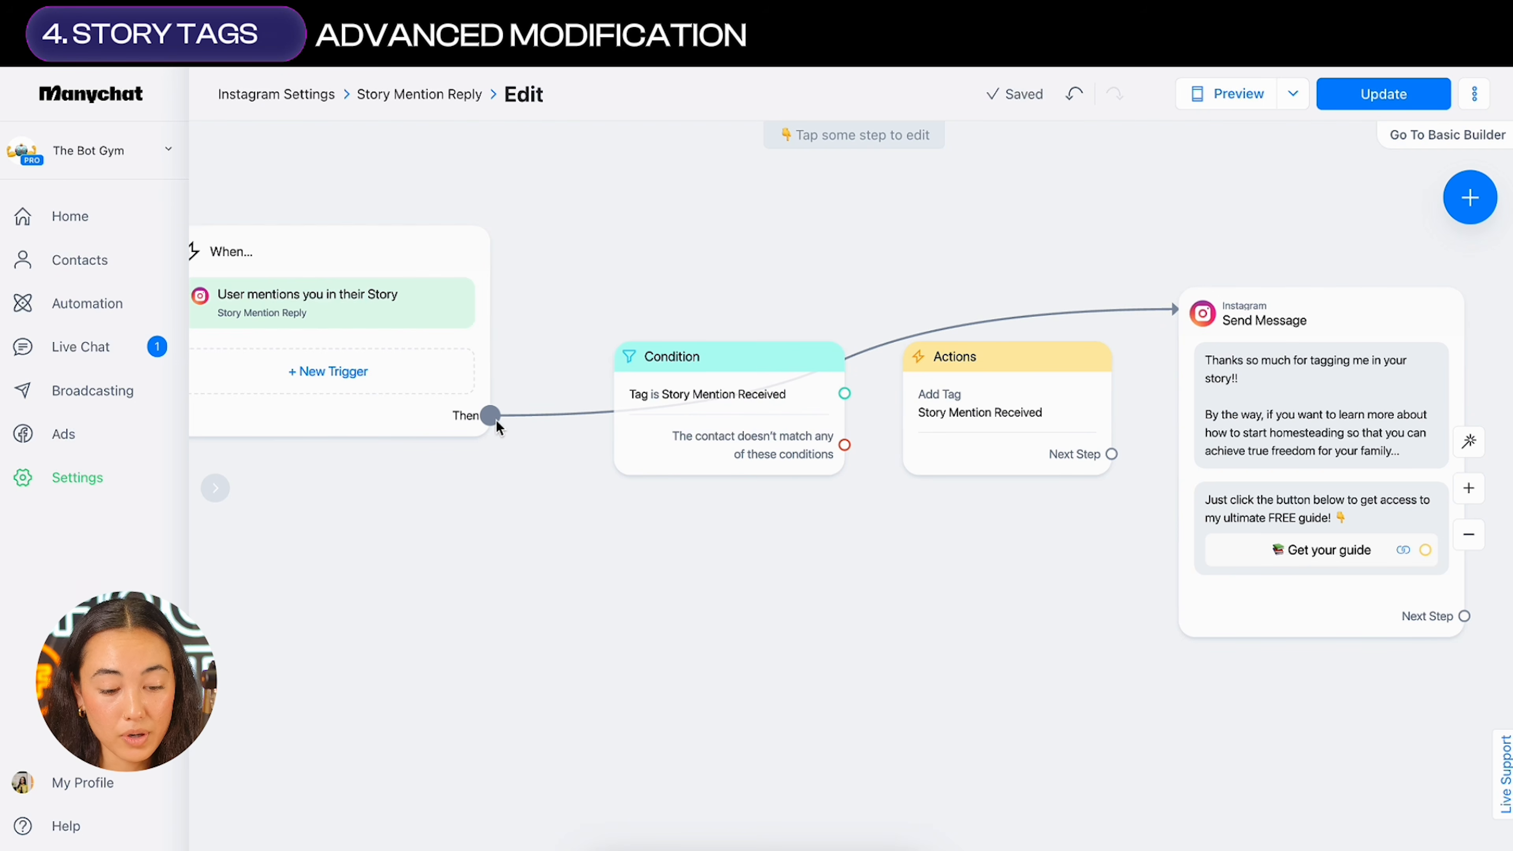
drag(493, 417, 713, 359)
drag(634, 215, 627, 253)
scroll(627, 252, down, 2)
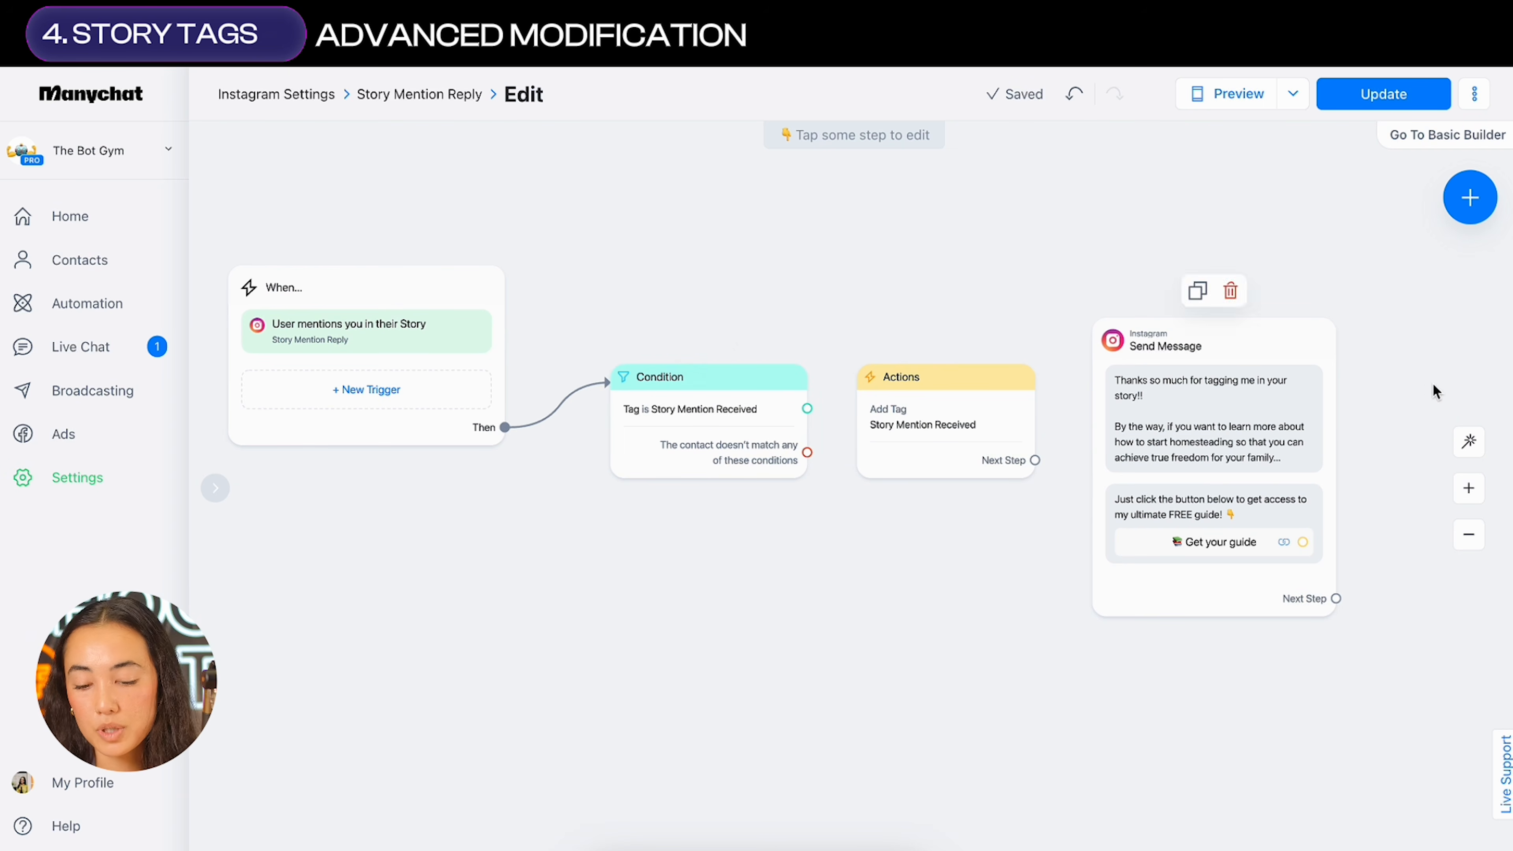
drag(692, 432, 653, 411)
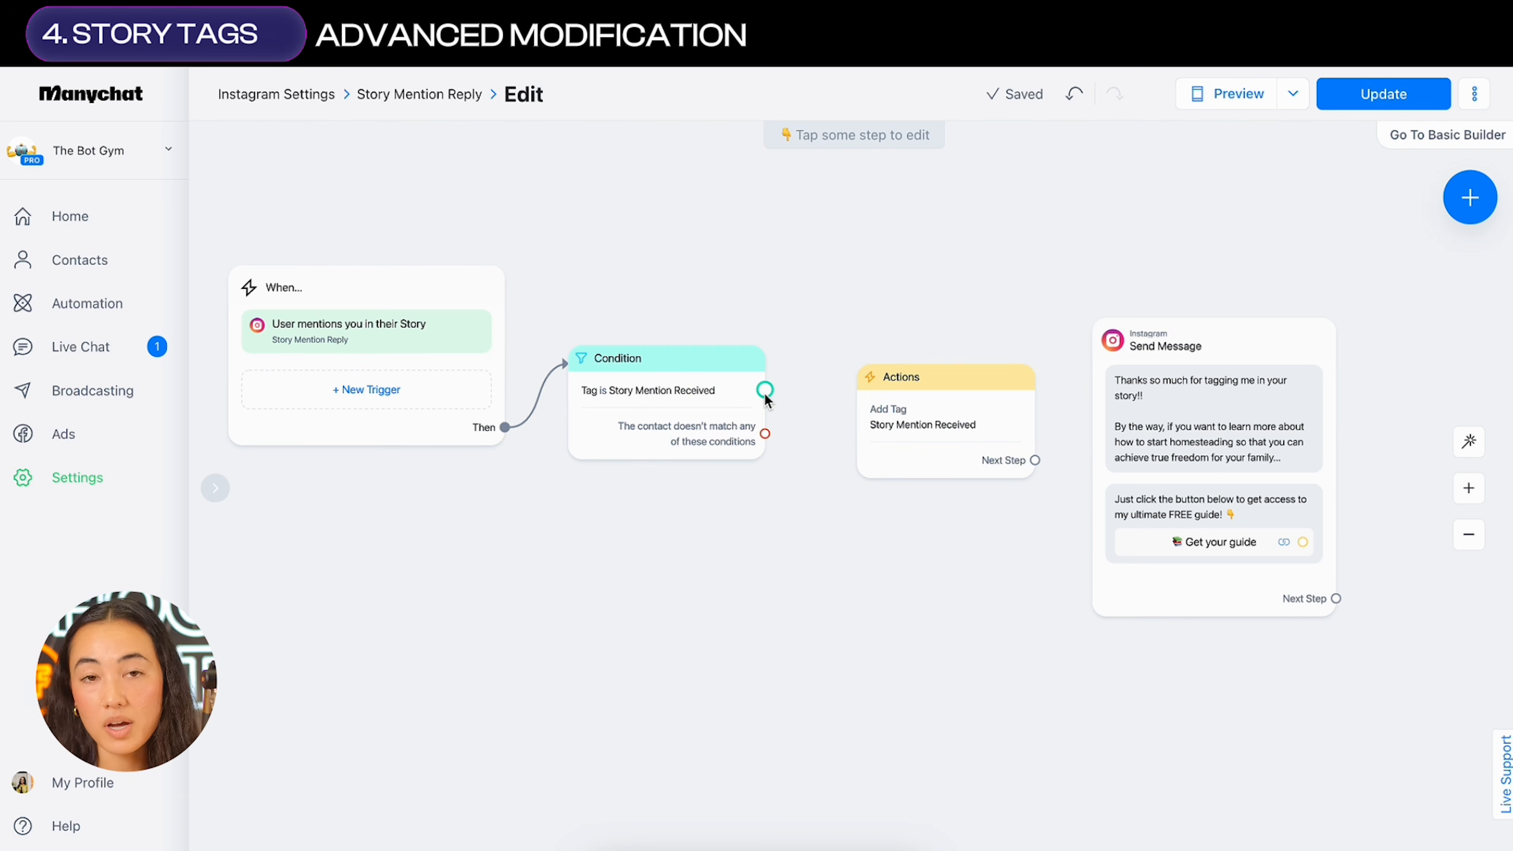
Connect the Condition's non-matching branch to the Actions step, and the Actions step's Next Step to the Send Message step
scroll(757, 420, up, 5)
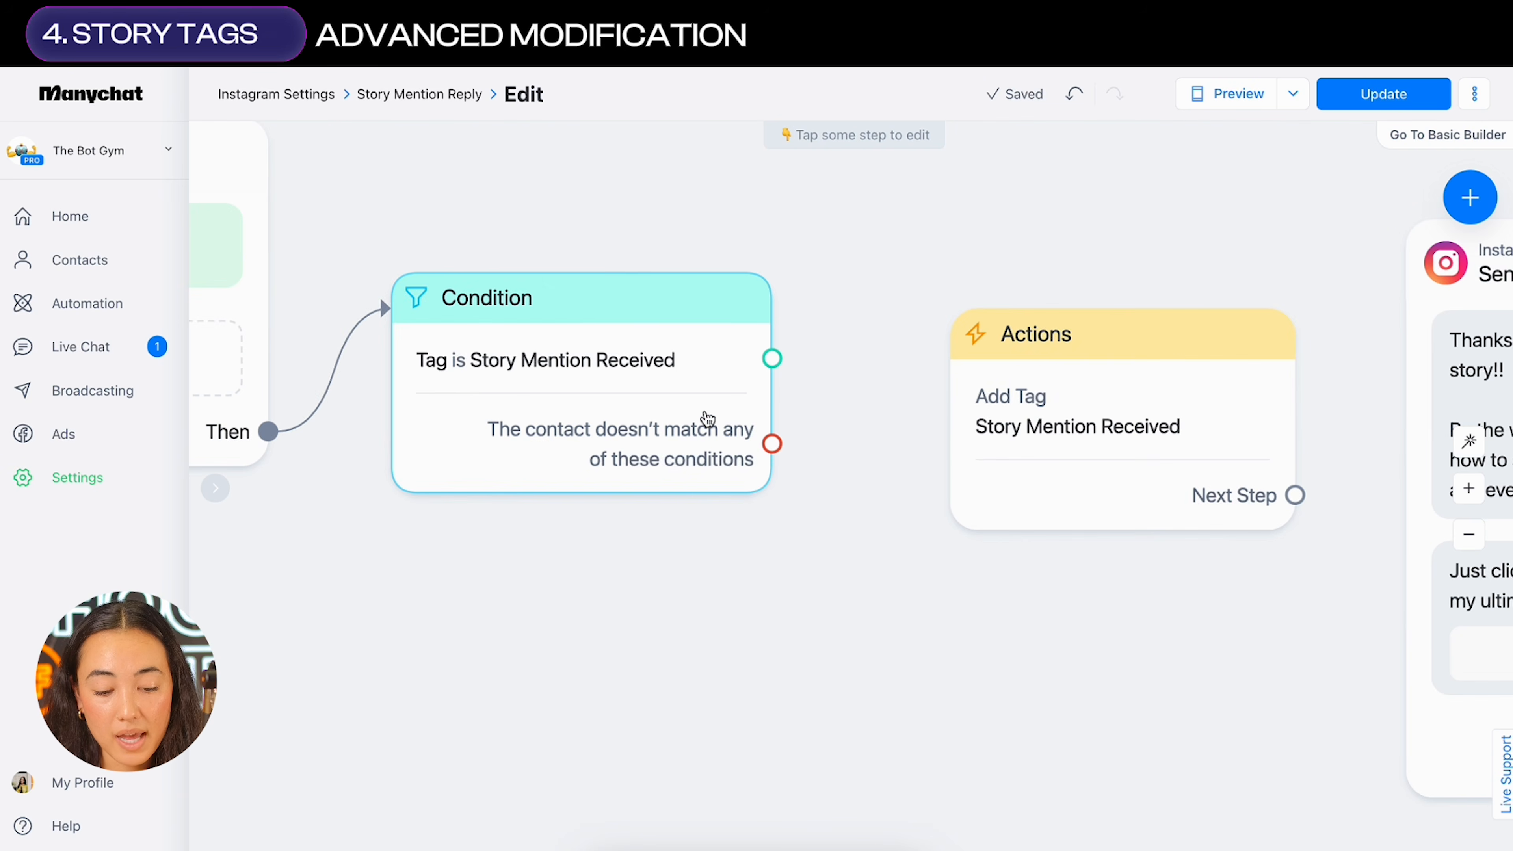
scroll(815, 484, down, 3)
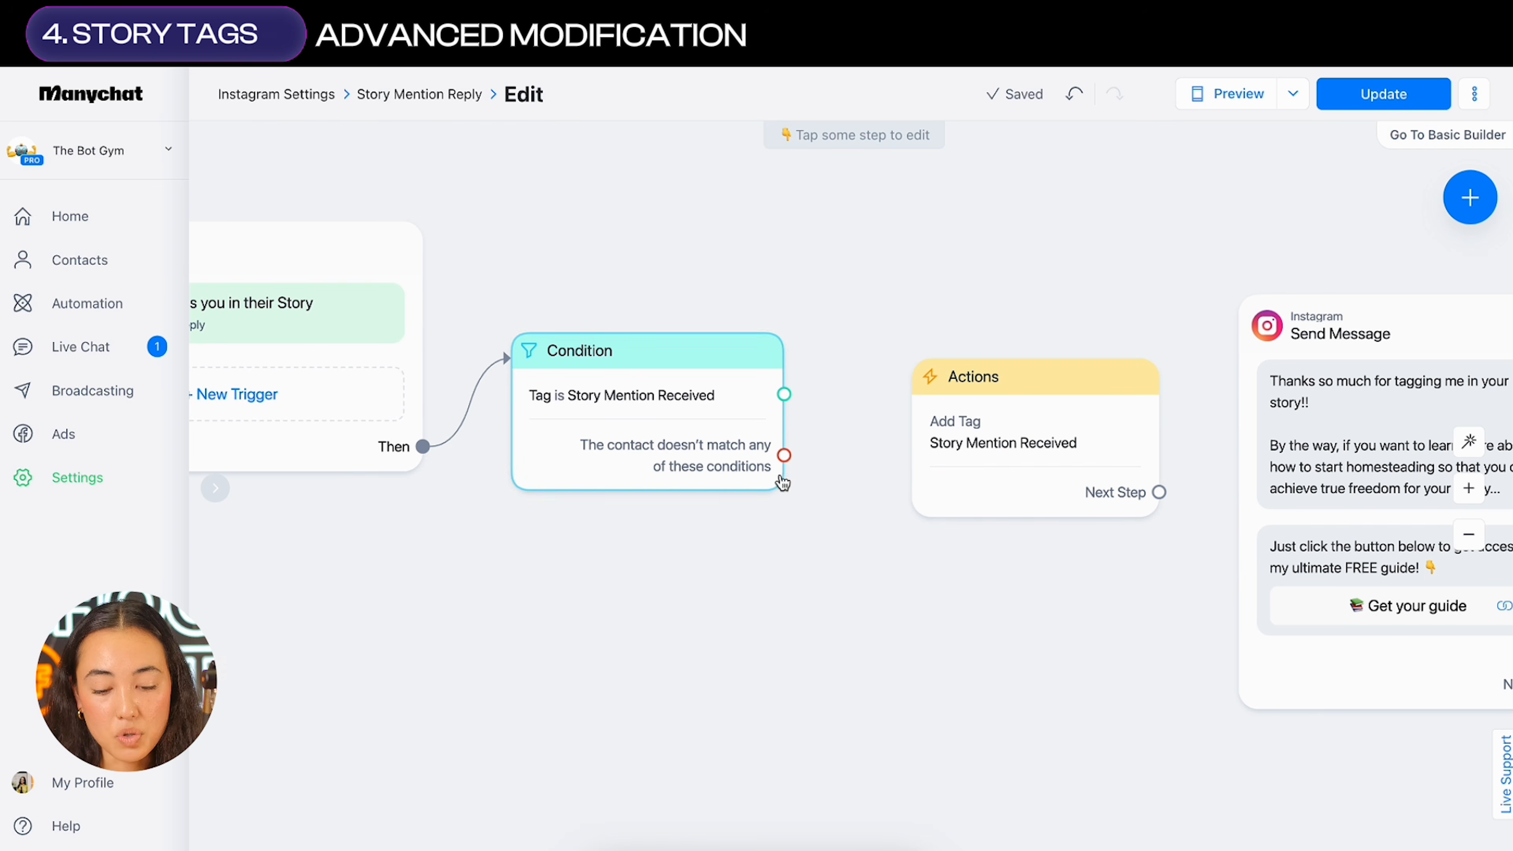
click(784, 457)
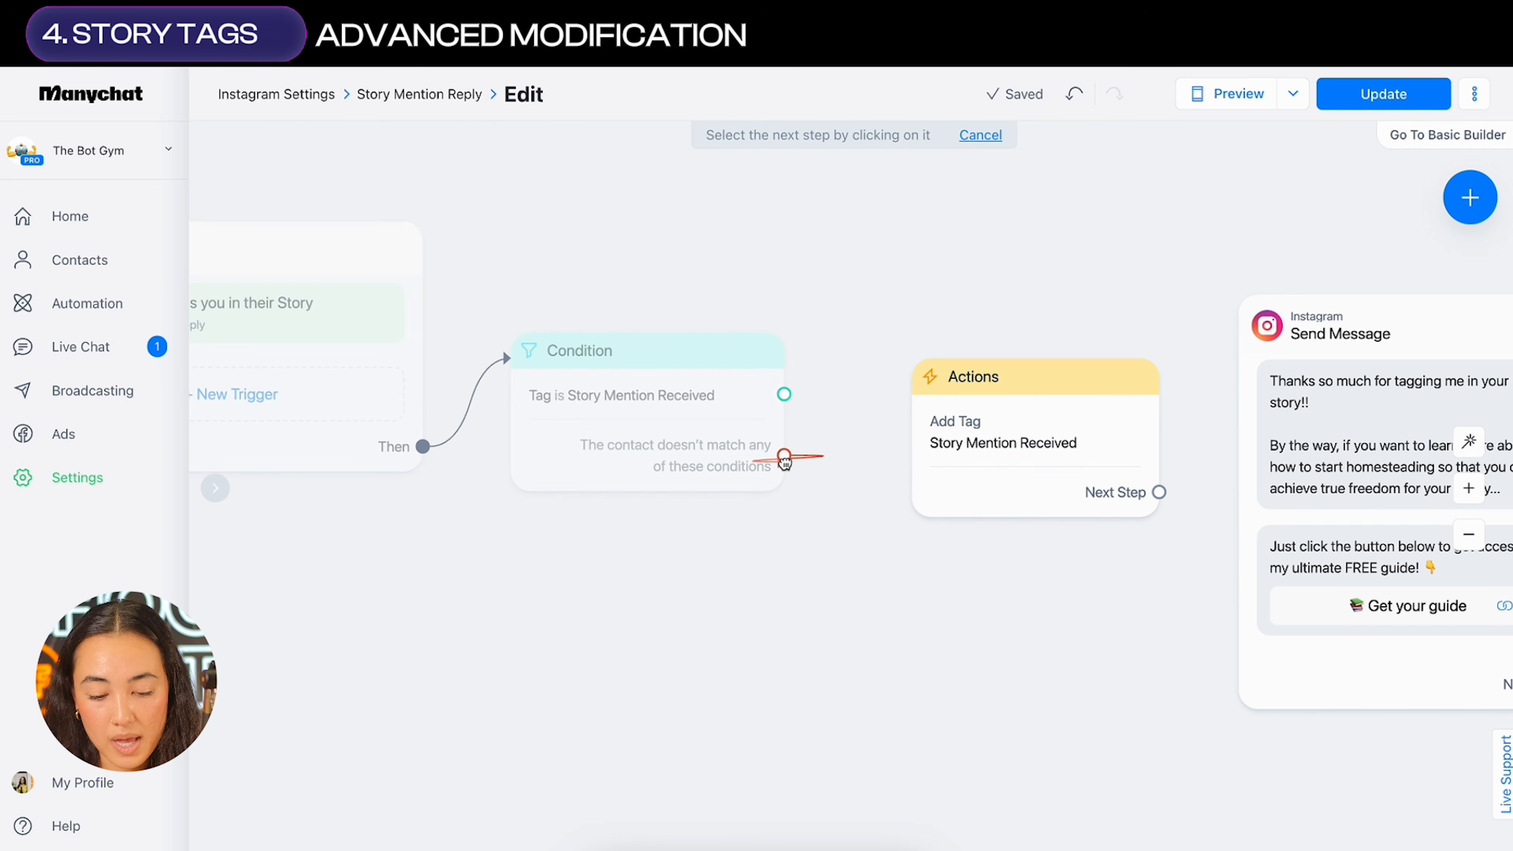
click(1006, 396)
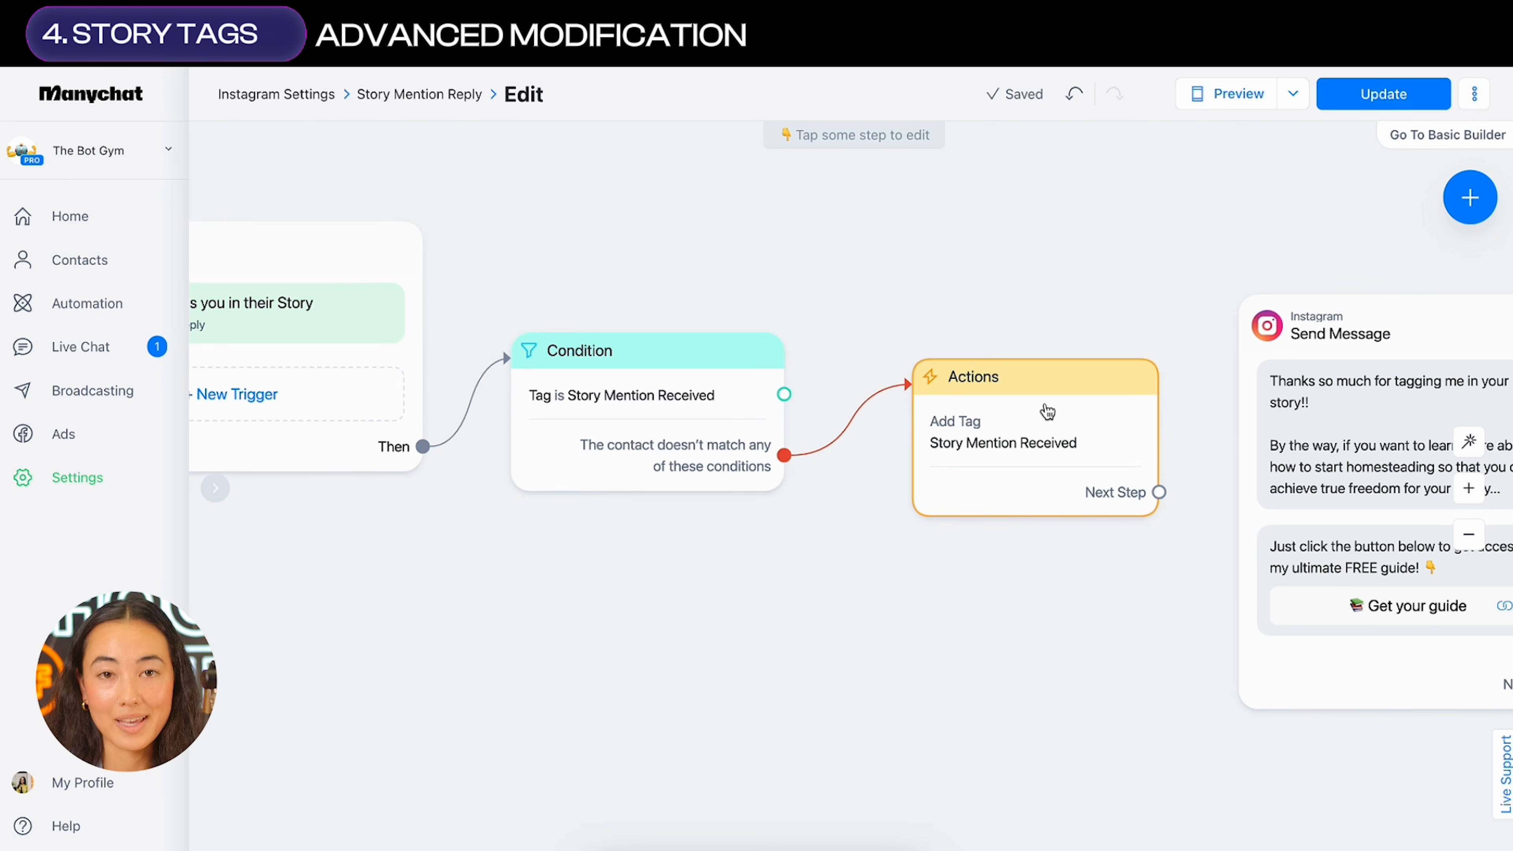
click(1158, 492)
click(1327, 368)
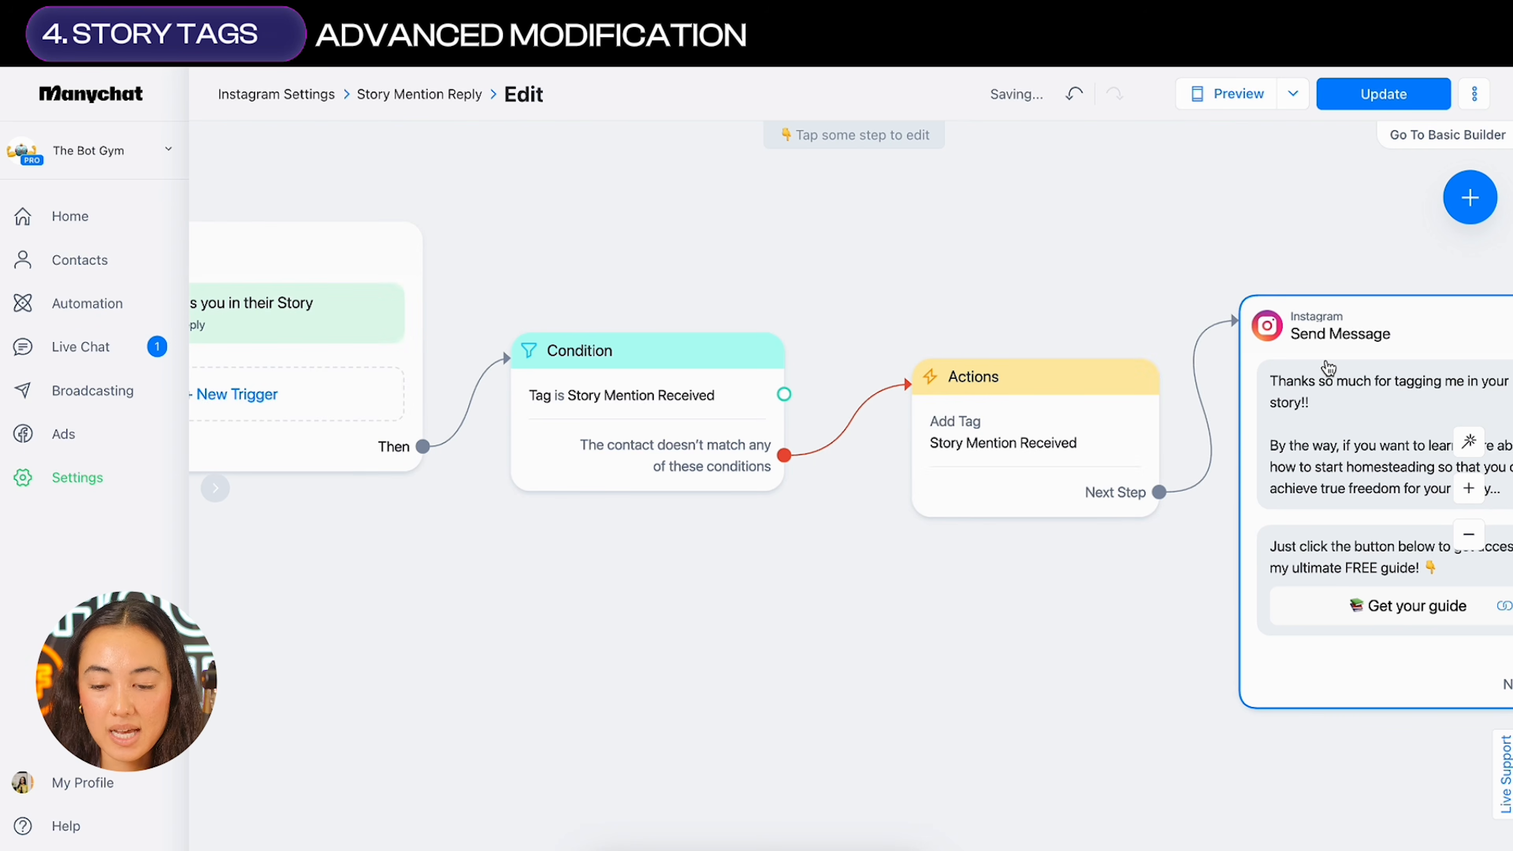
Publish the Story Mention Reply flow with its tag condition to the live version
scroll(1327, 367, down, 3)
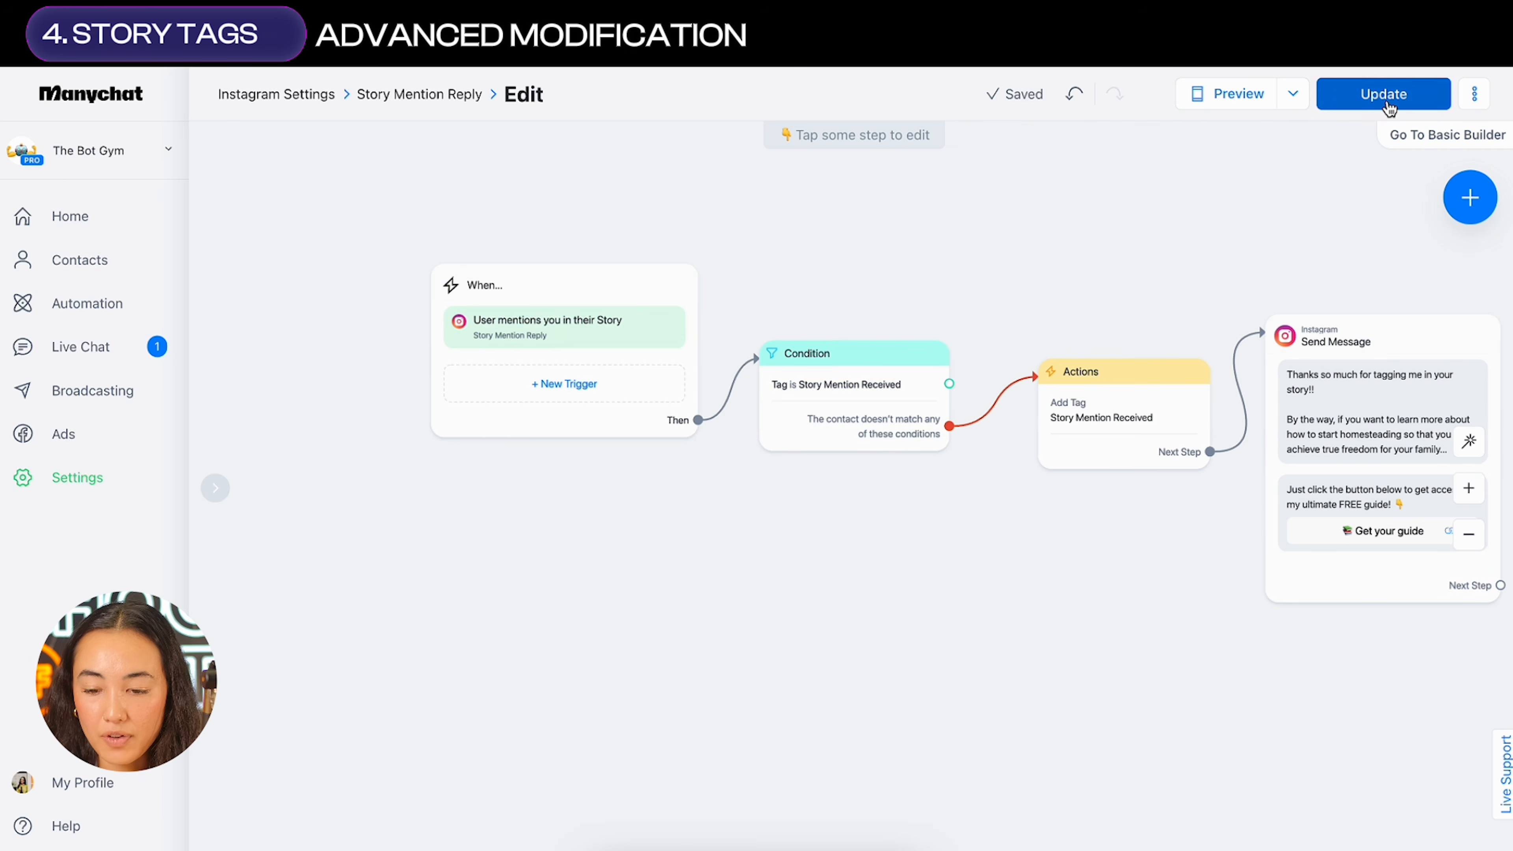
click(1384, 94)
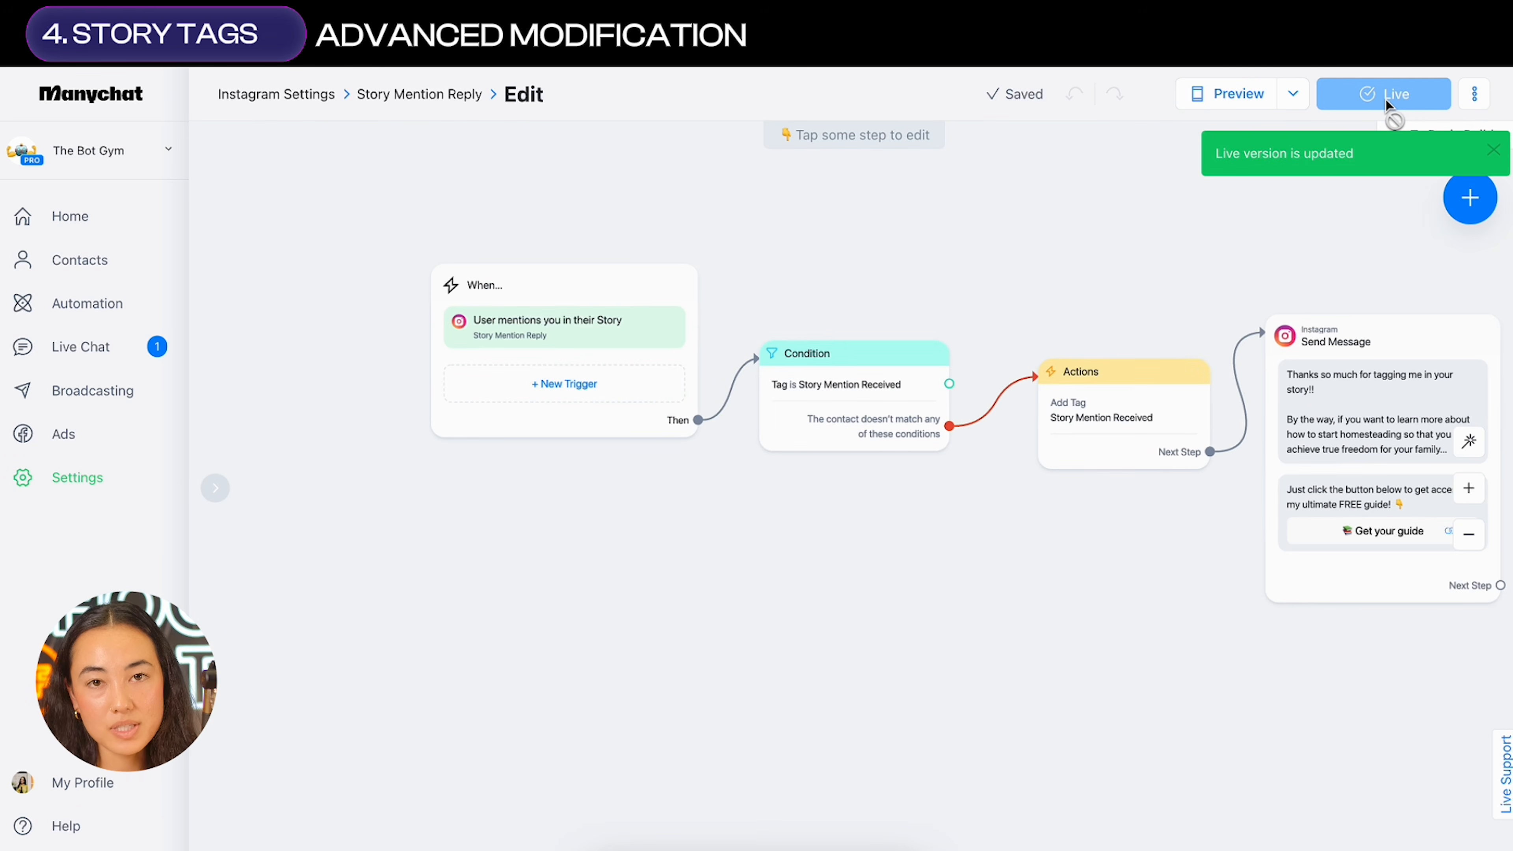
drag(1286, 233, 1084, 237)
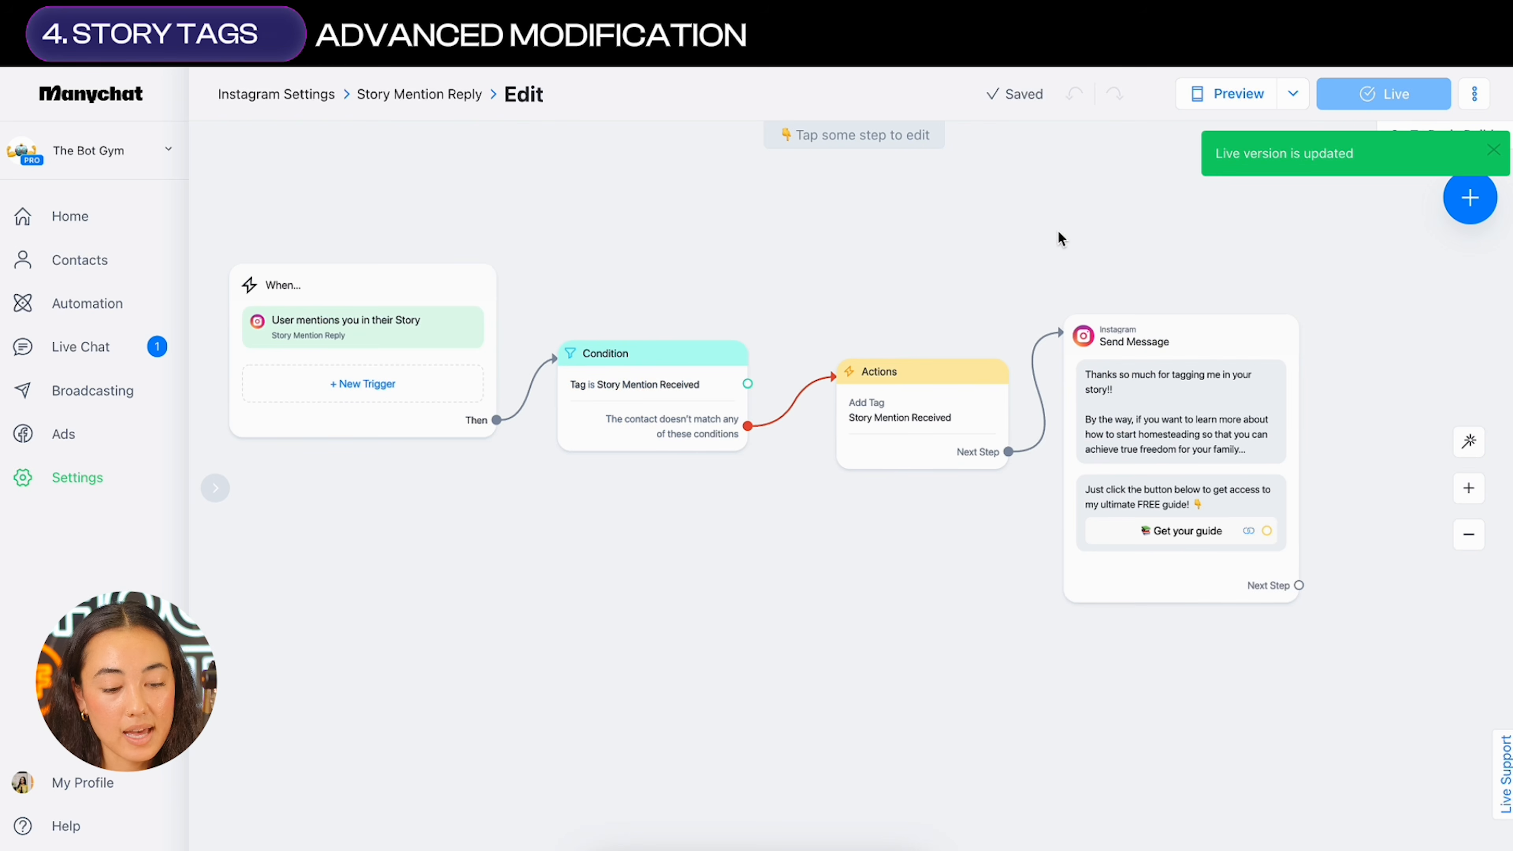
Open the User mentions you in their Story trigger in the edited flow to check its settings, and close it again
click(428, 297)
click(425, 297)
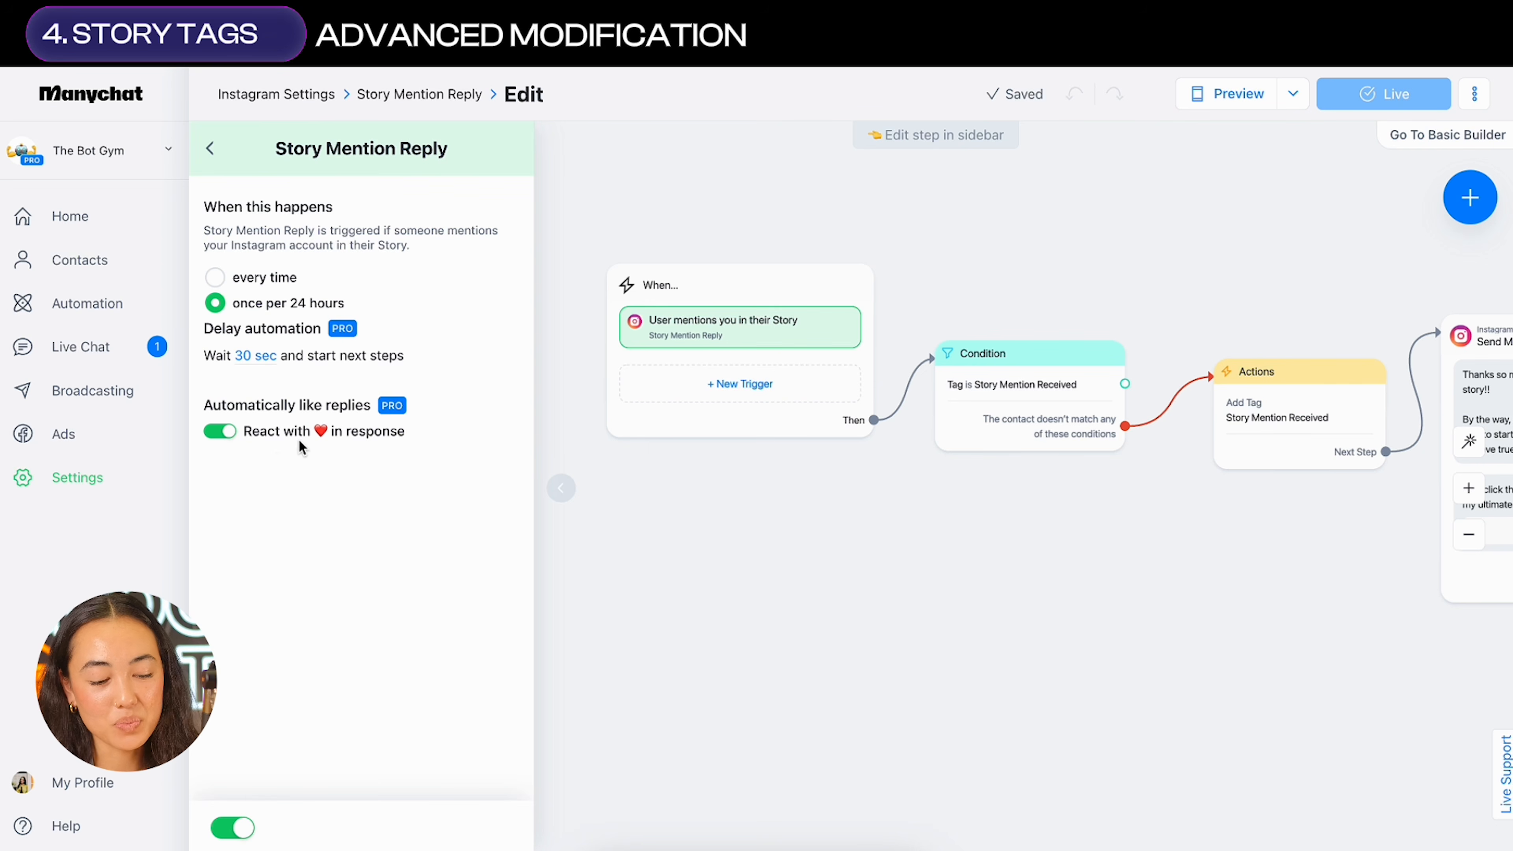
click(889, 547)
scroll(885, 488, up, 5)
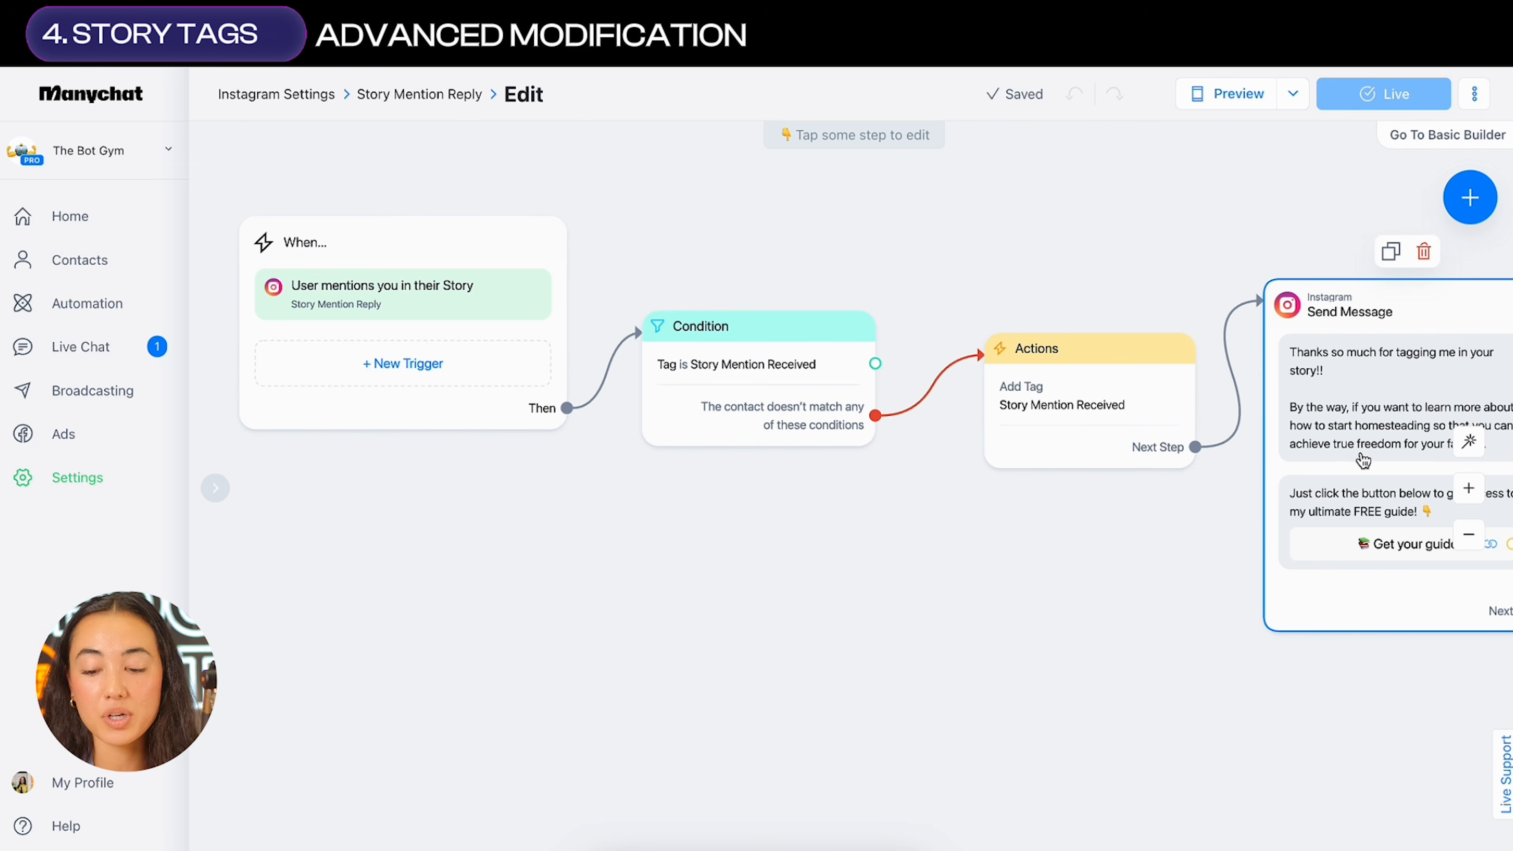
Check the story mention trigger's frequency, delay and automatic like settings, leaving them unedited
click(534, 328)
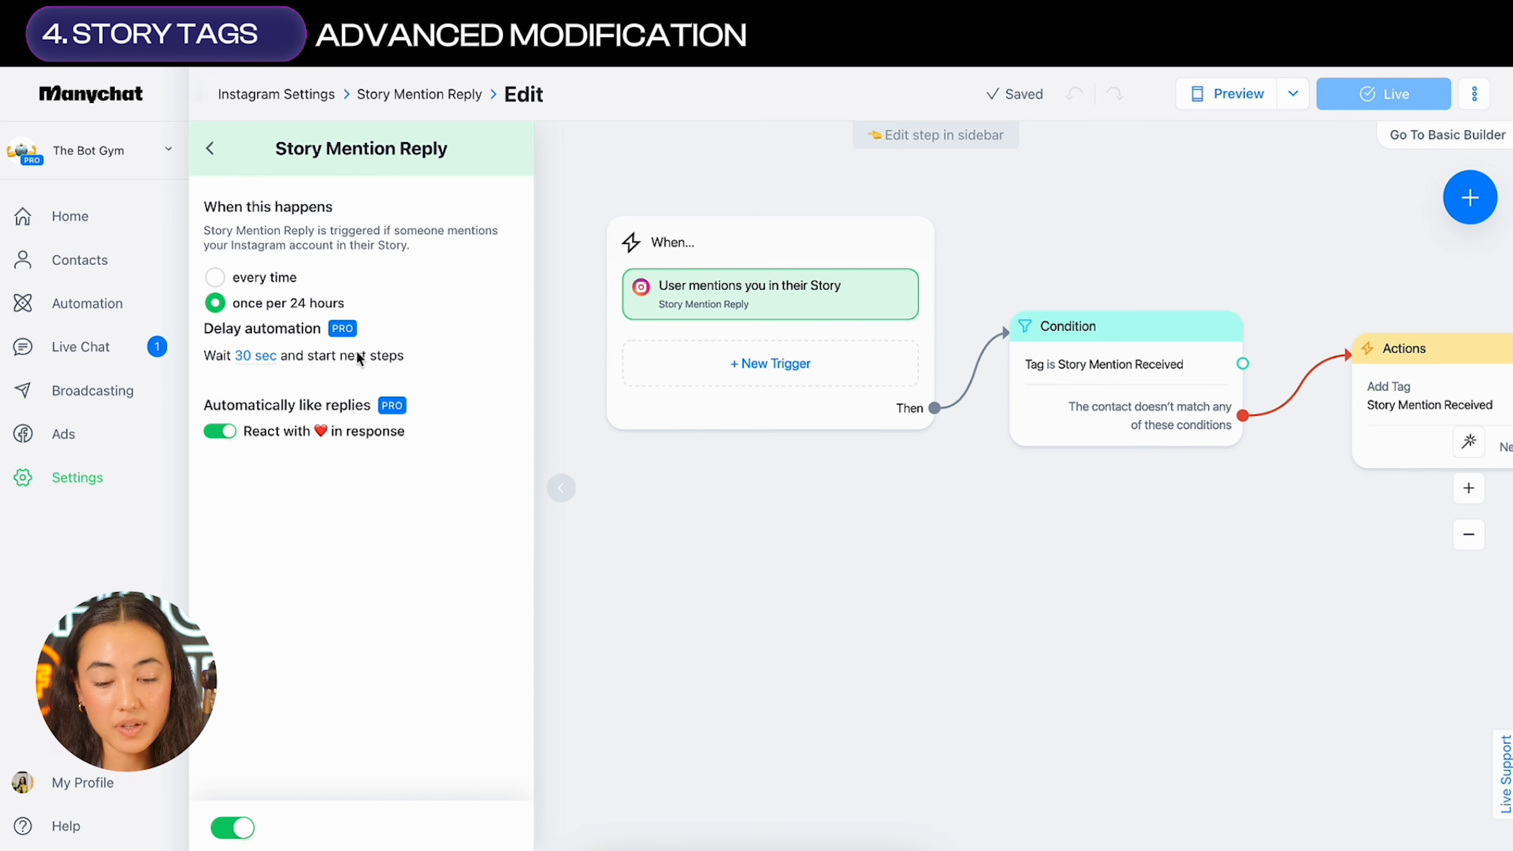
click(972, 298)
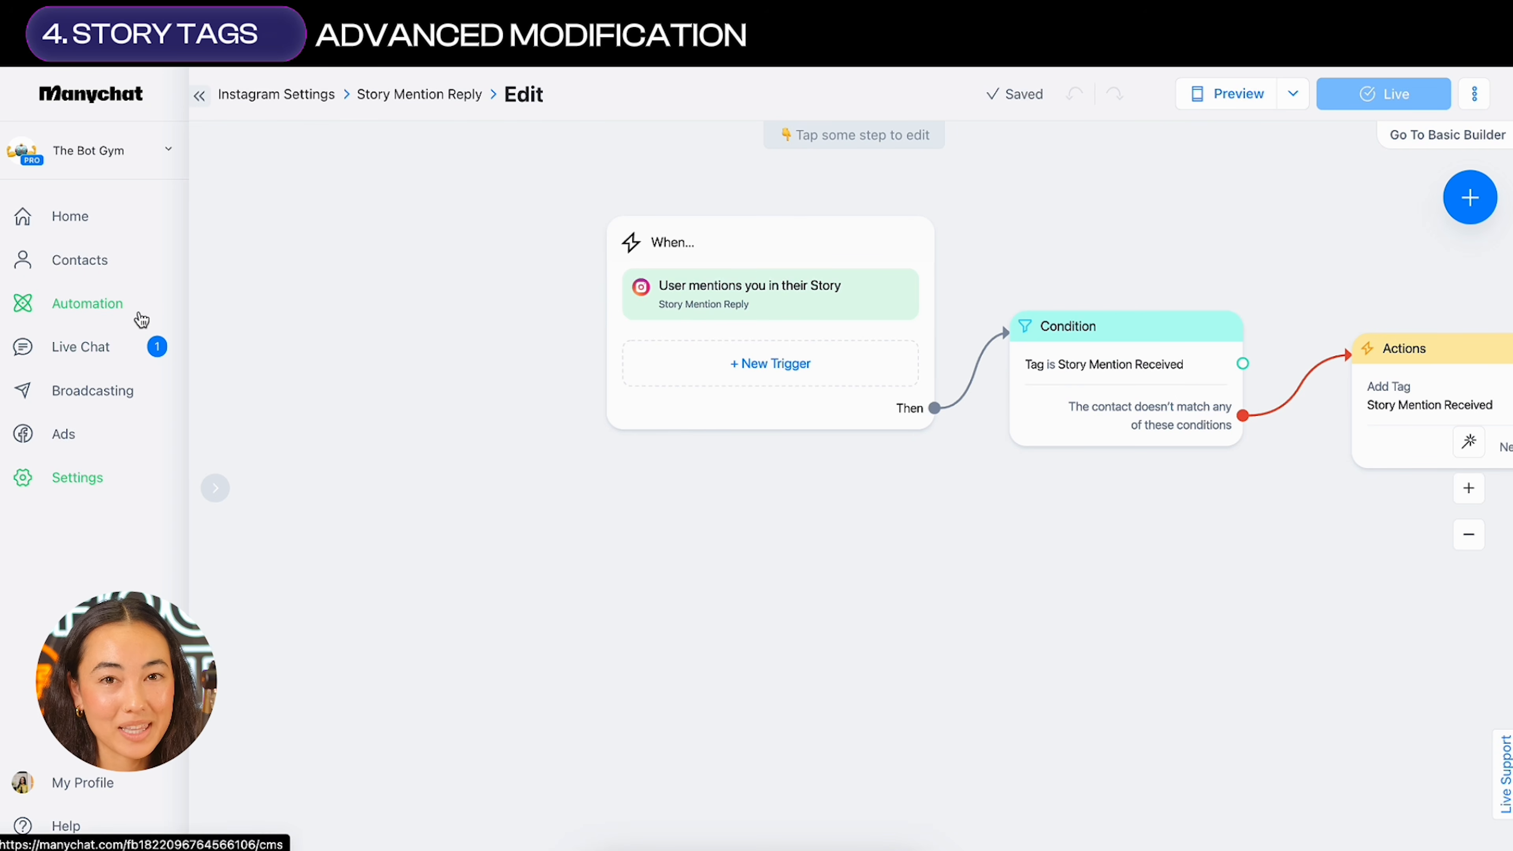
Open the Homesteading Free Guide automation in edit mode and look over its existing triggers
click(141, 320)
scroll(984, 660, down, 5)
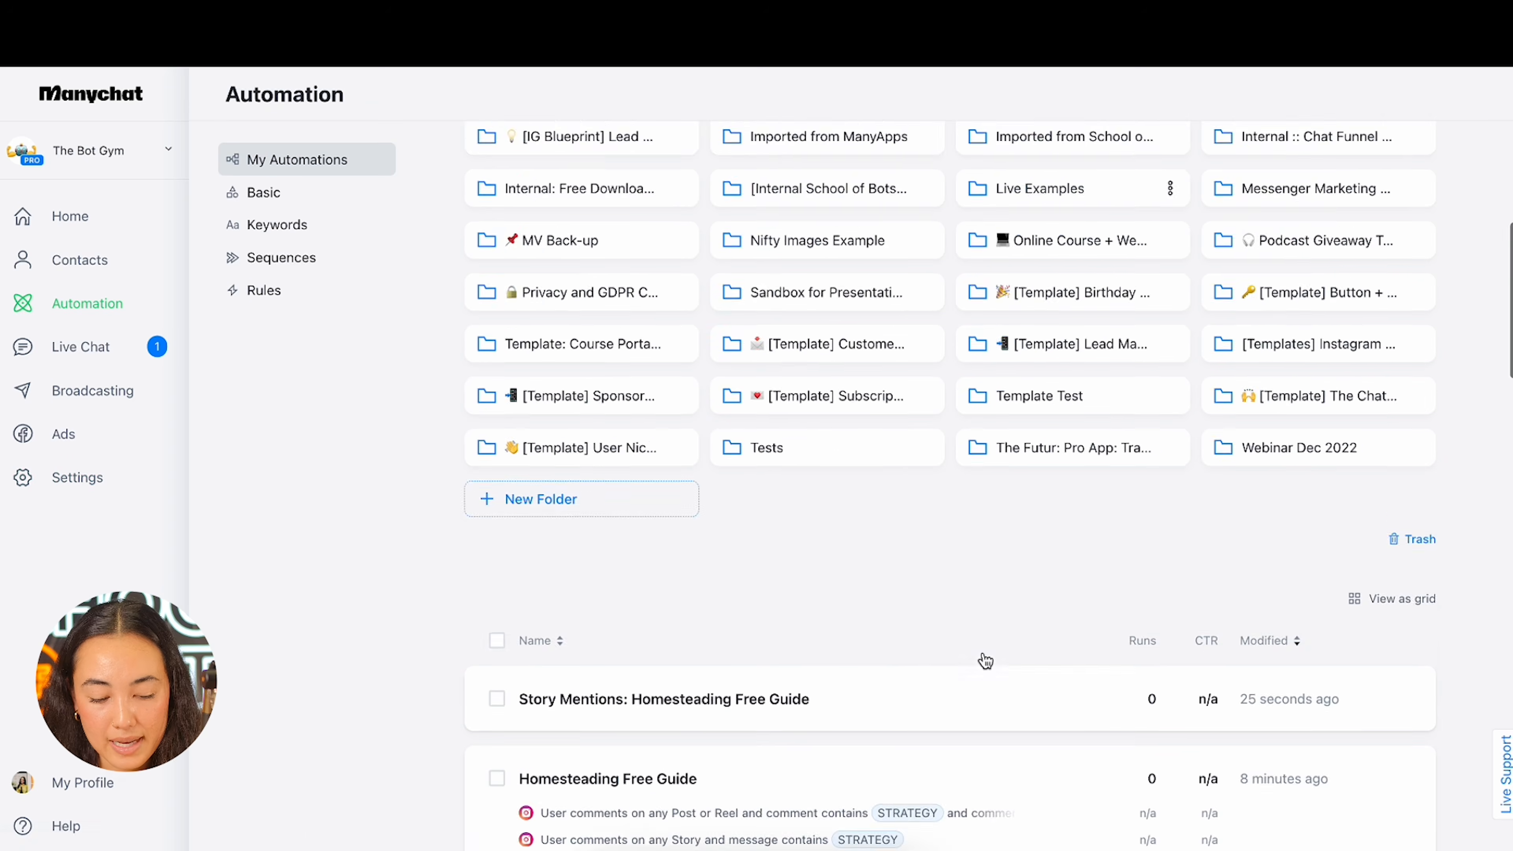
scroll(985, 660, down, 8)
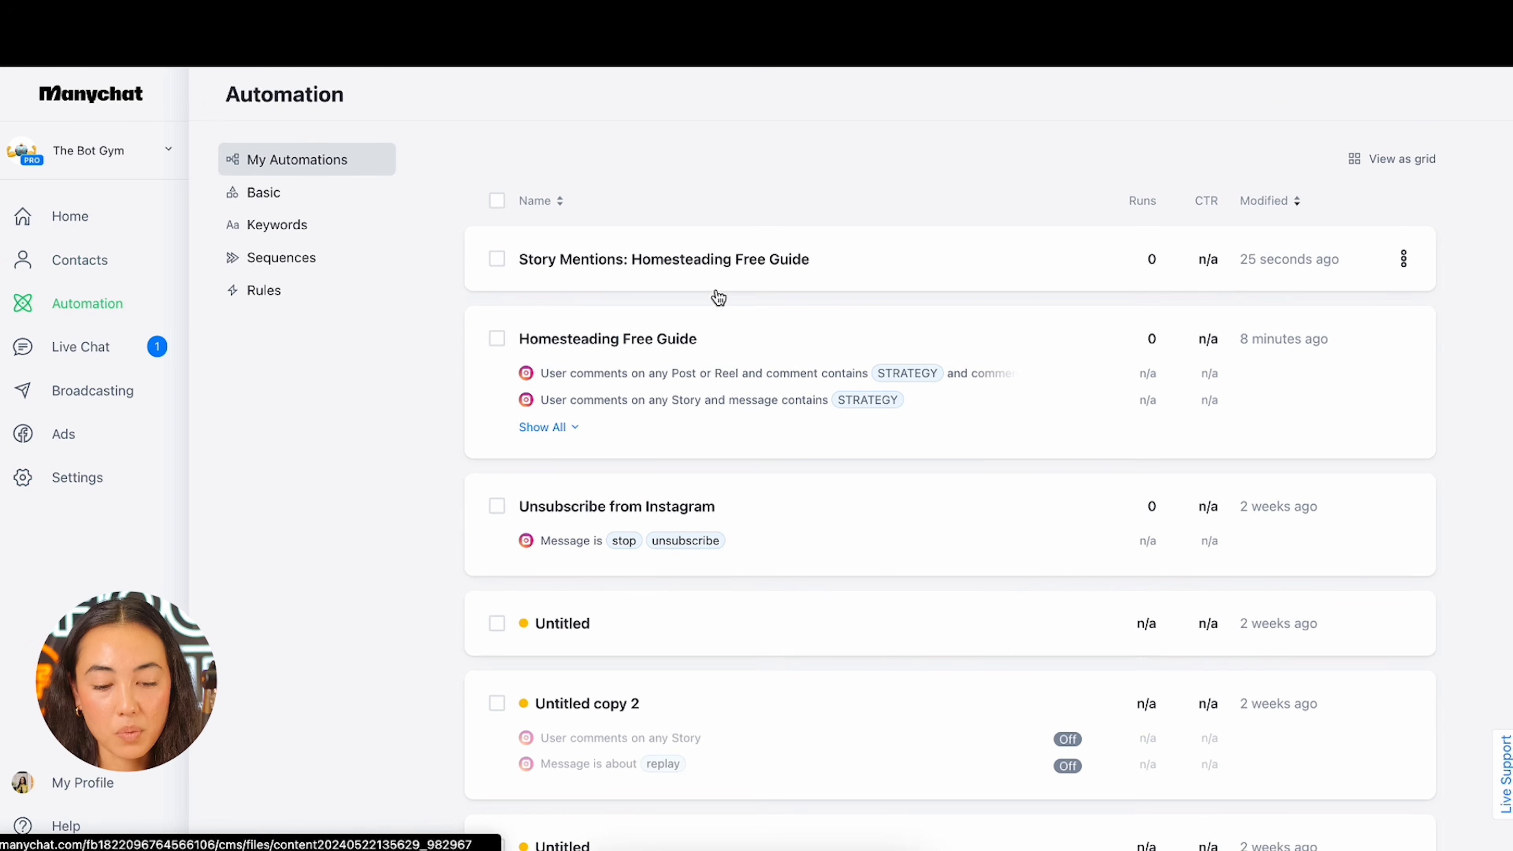
click(625, 340)
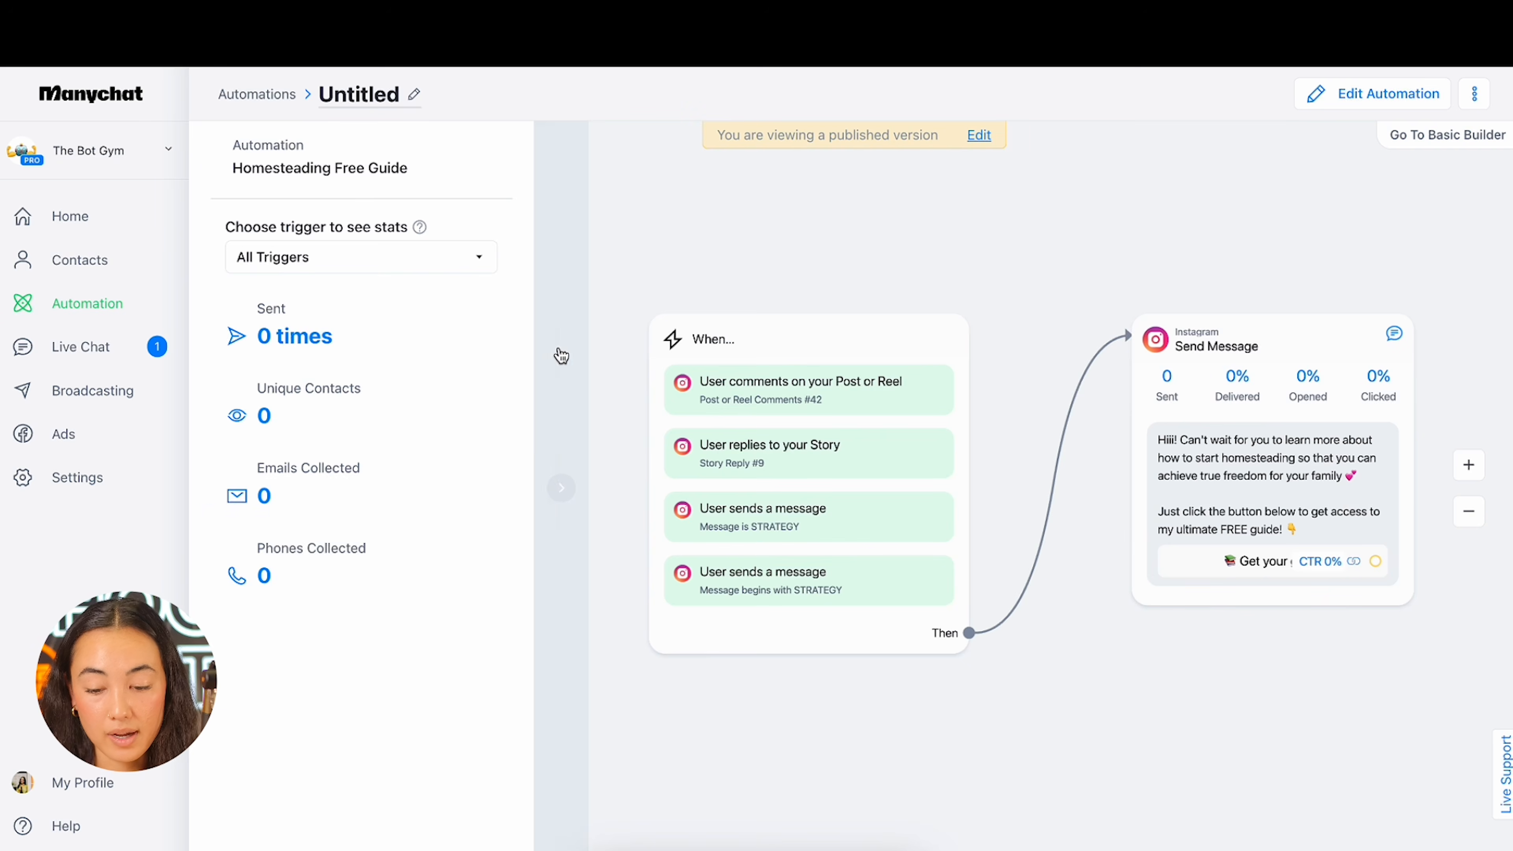
click(562, 356)
click(1351, 99)
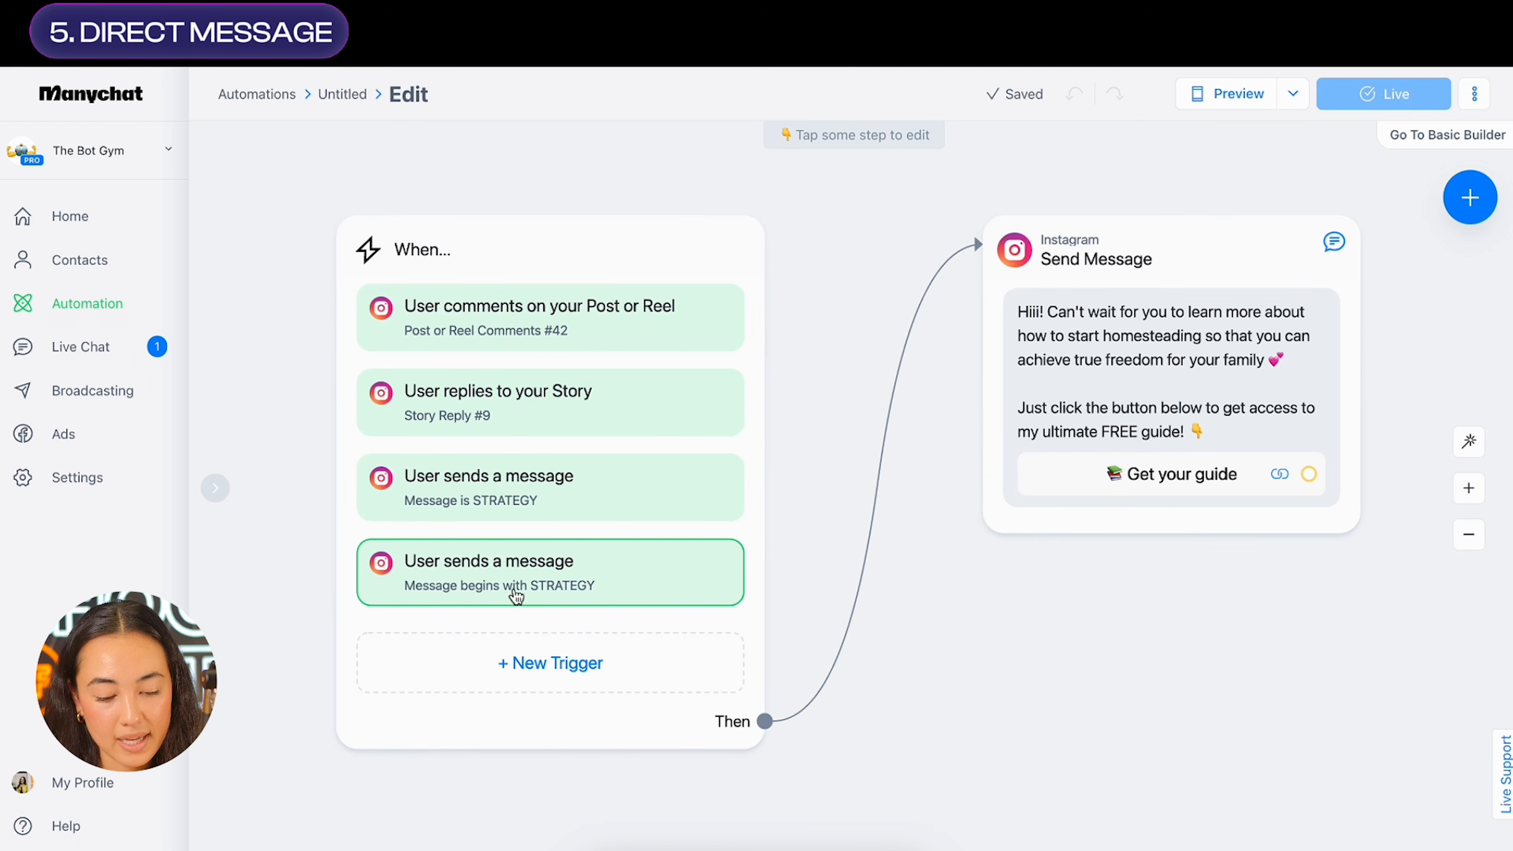
scroll(479, 557, up, 2)
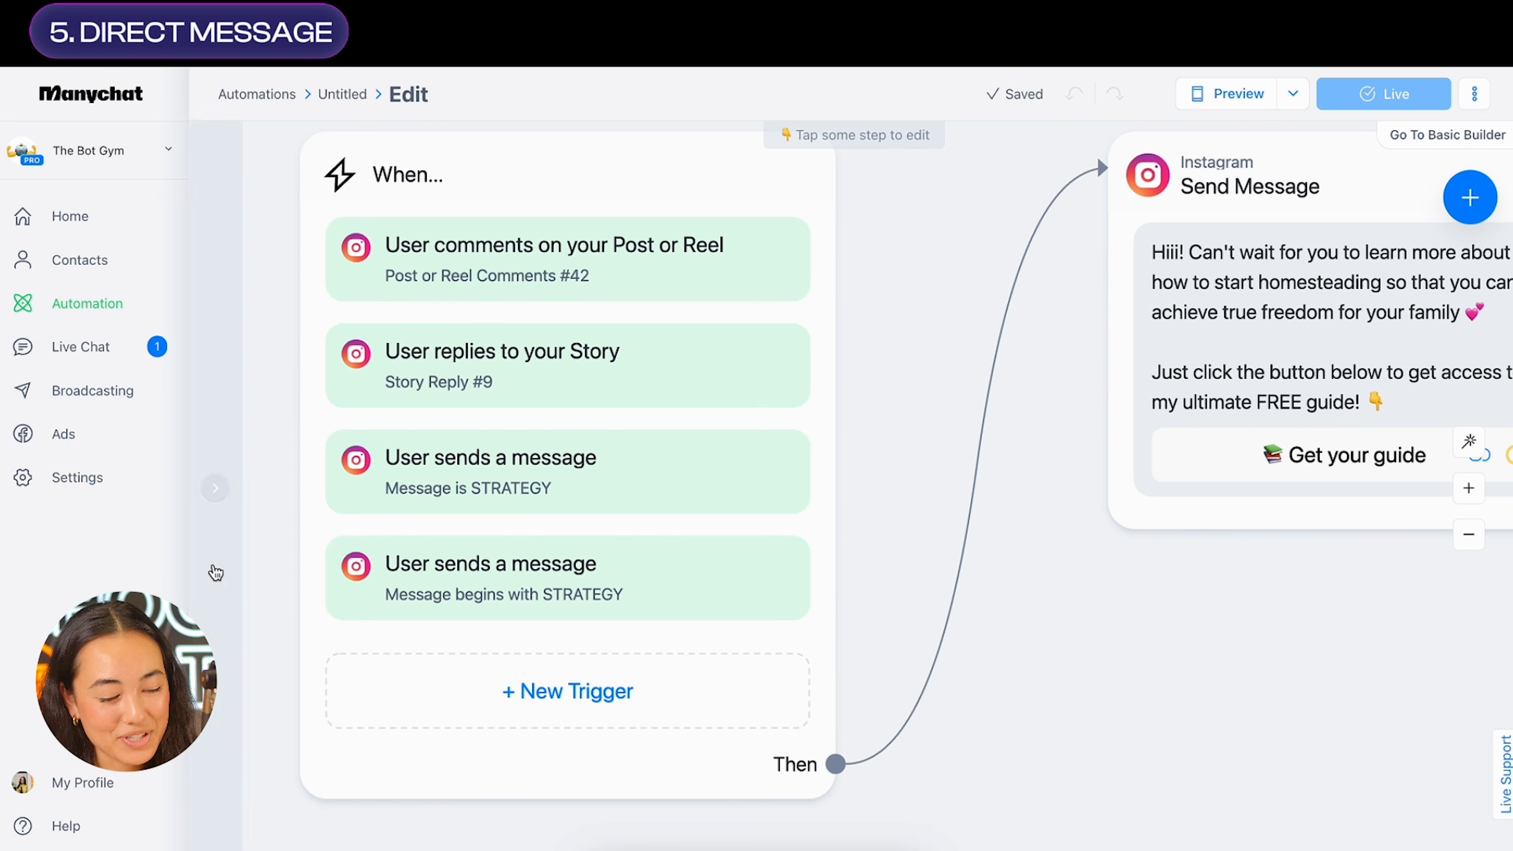
Open the Conversation Starters editor from the Instagram channel settings
click(110, 489)
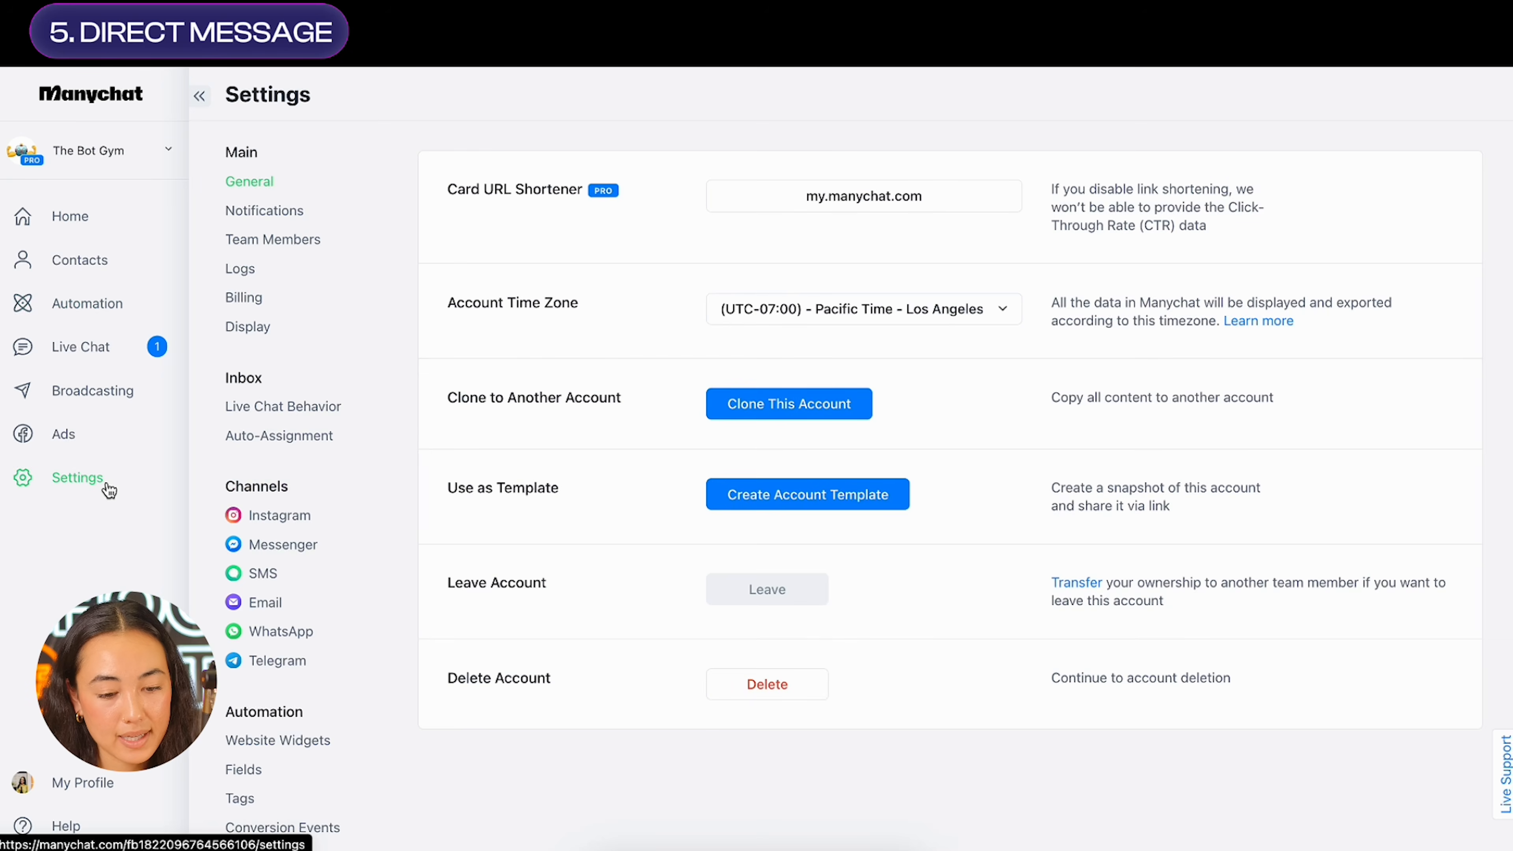
click(271, 517)
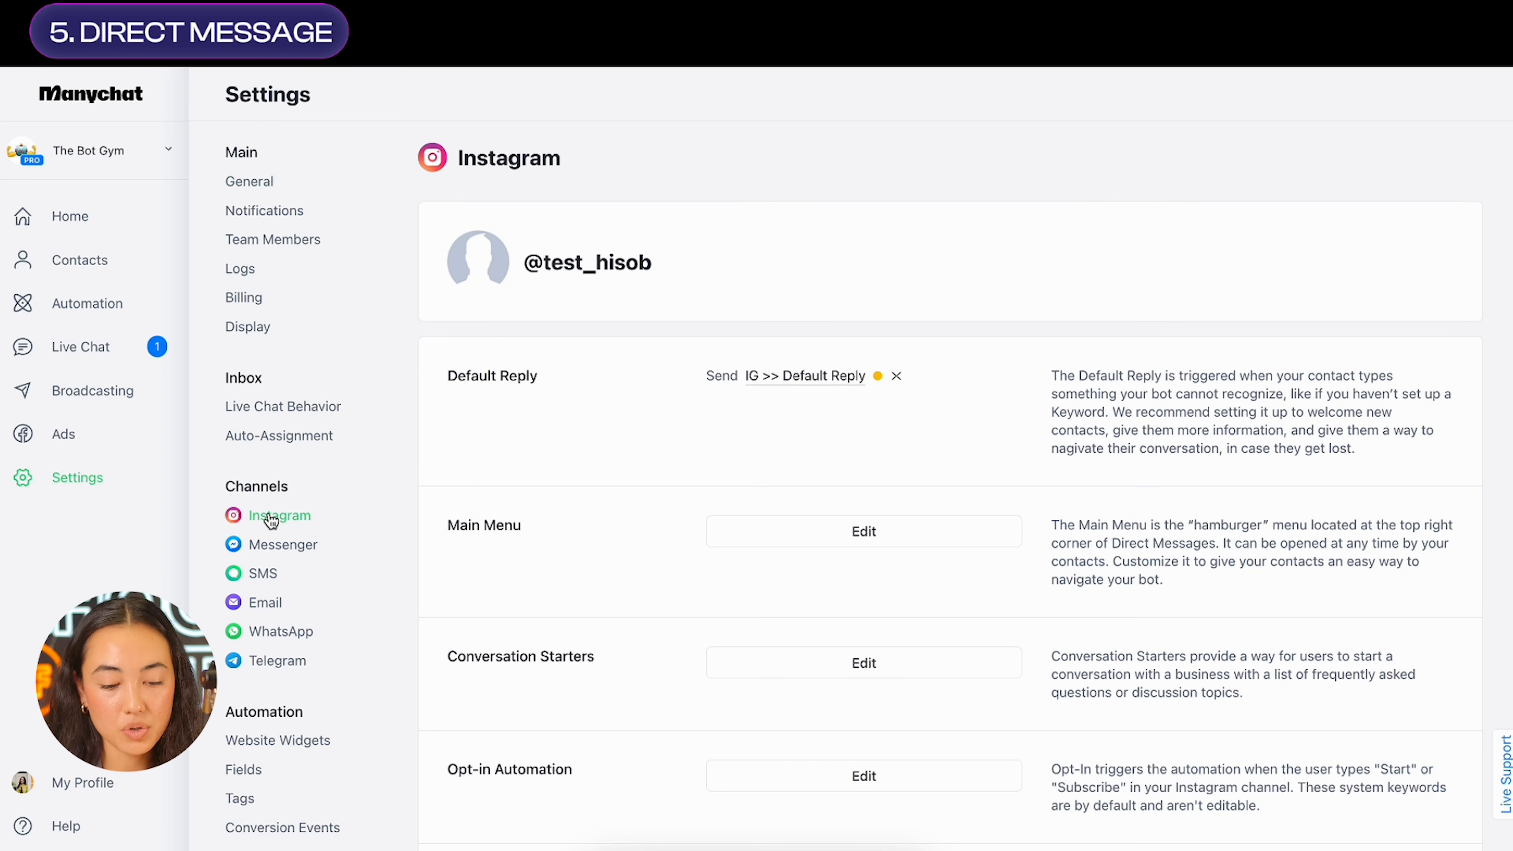
scroll(645, 588, down, 3)
drag(449, 495, 570, 499)
click(775, 502)
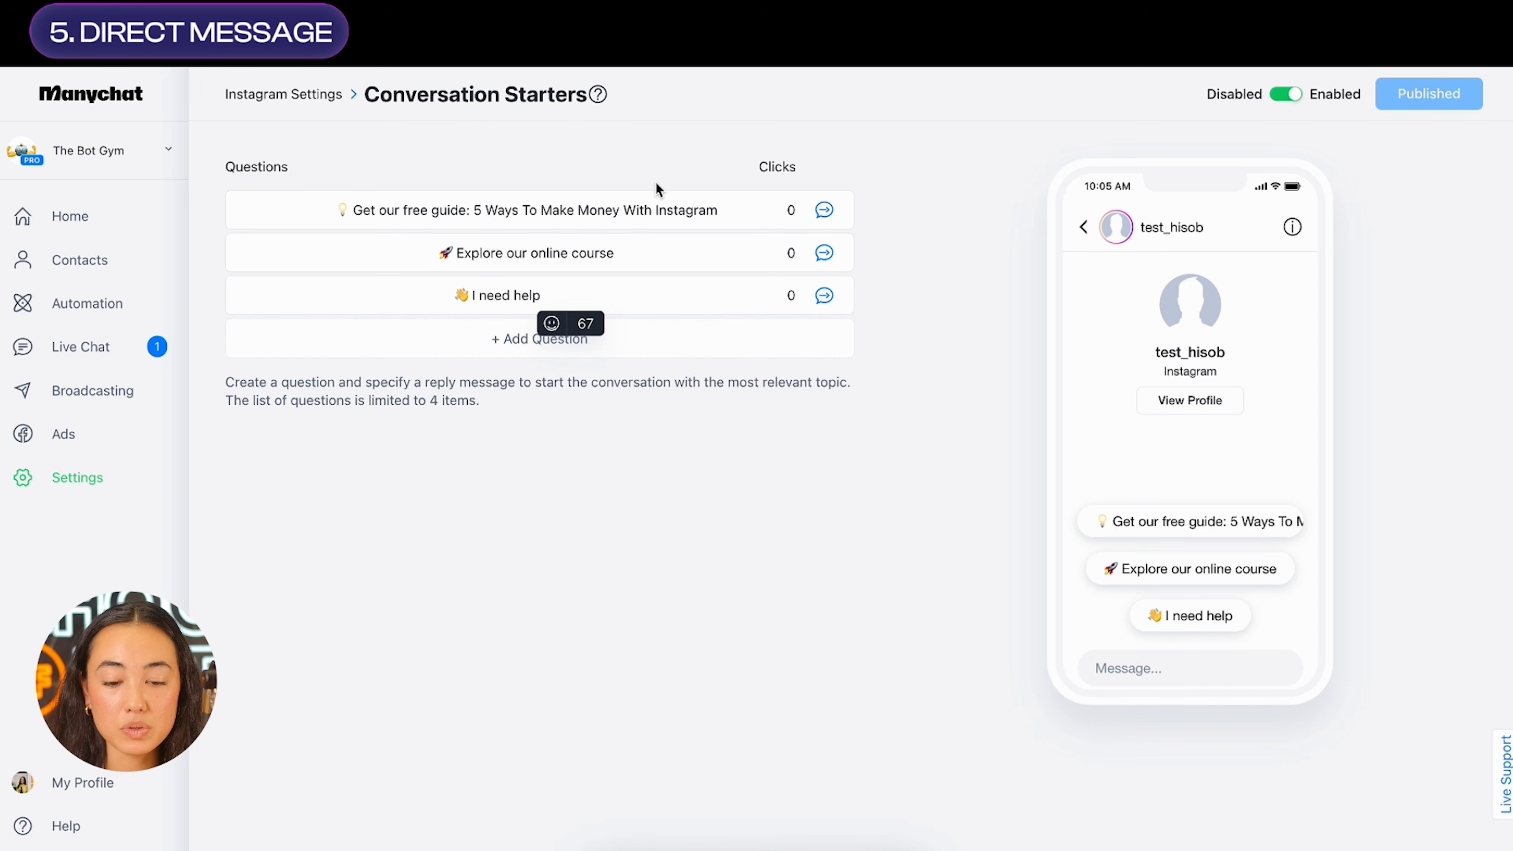
Delete all the existing conversation starter questions
click(666, 210)
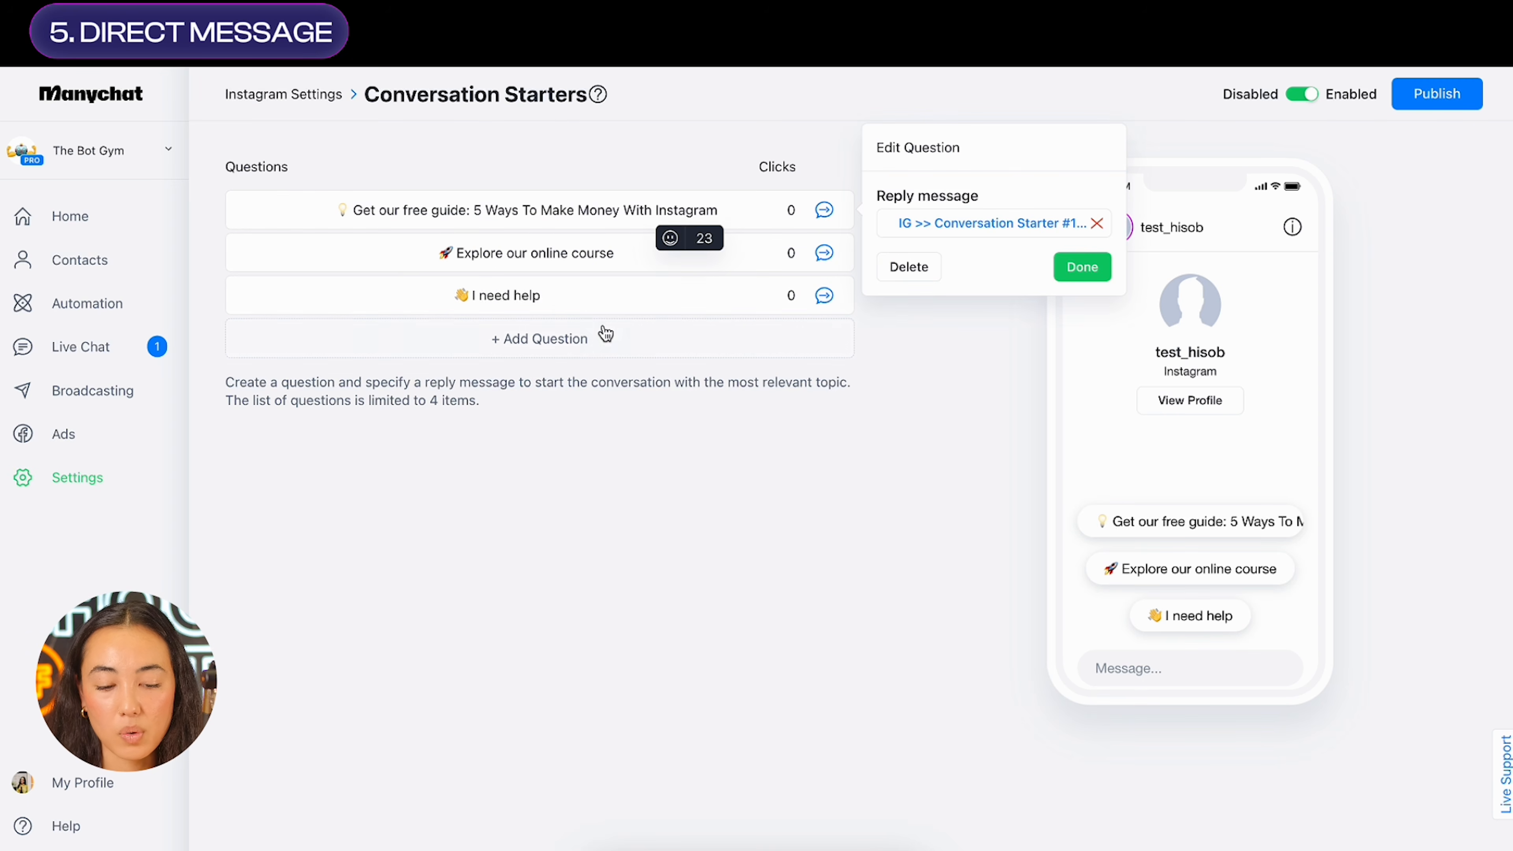
click(597, 436)
click(585, 210)
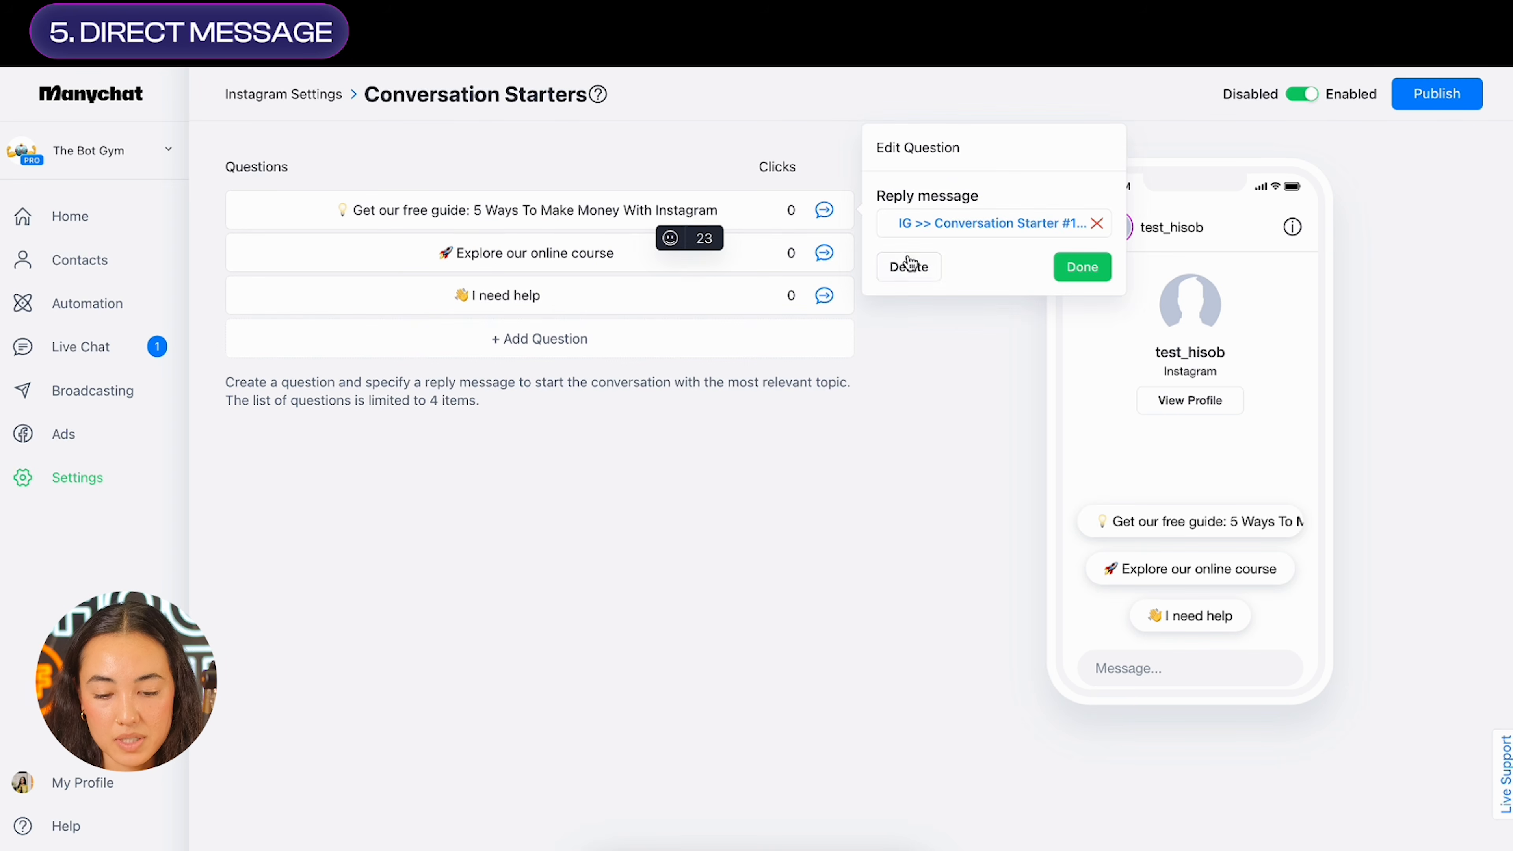
click(908, 265)
click(645, 218)
click(908, 278)
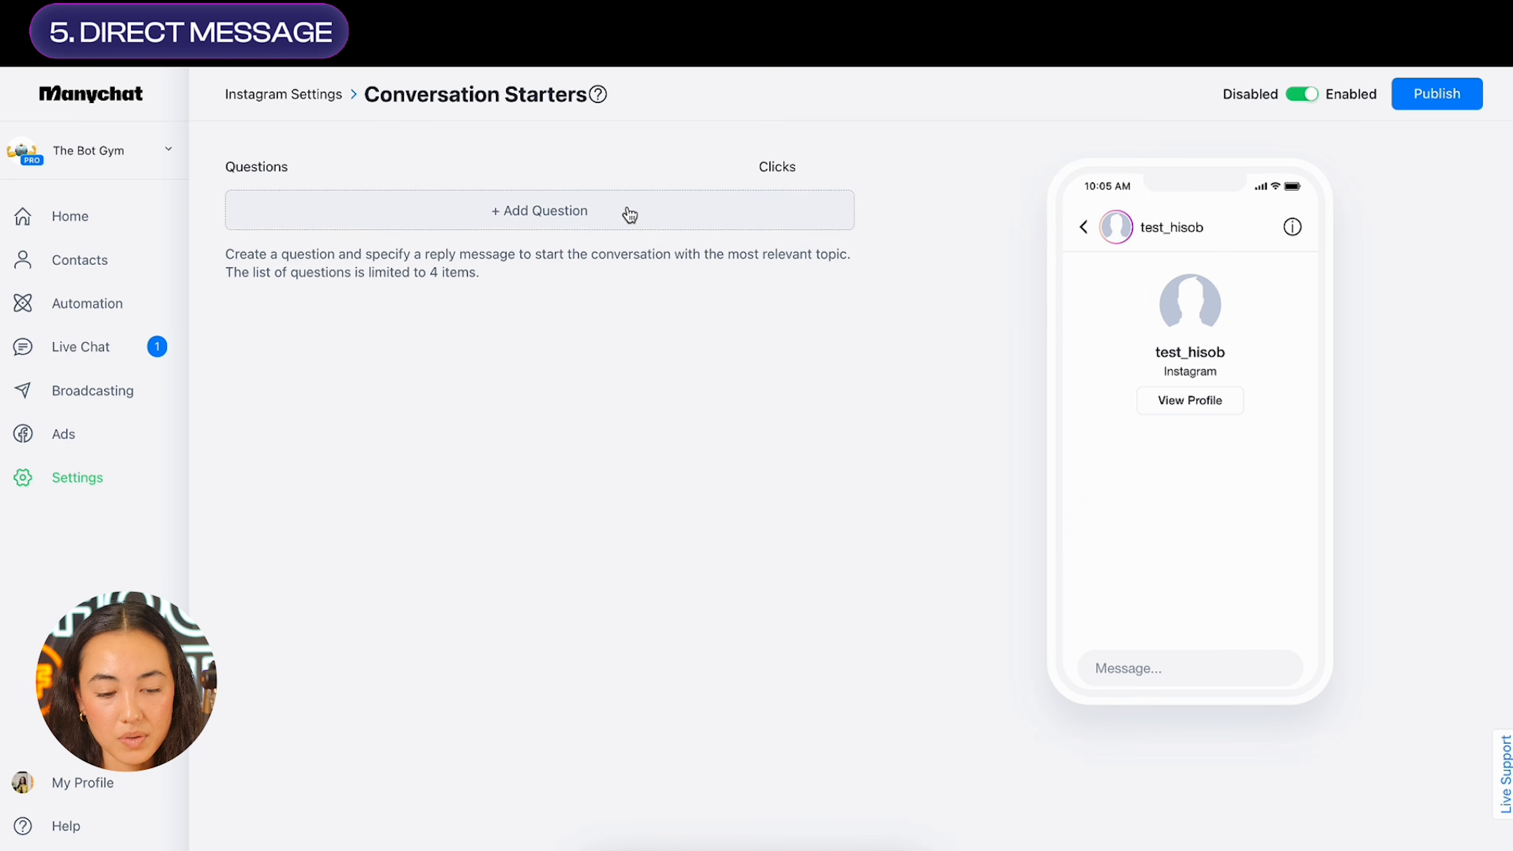
Add a conversation starter question reading "Get your free homesteading guide"
click(625, 210)
click(827, 211)
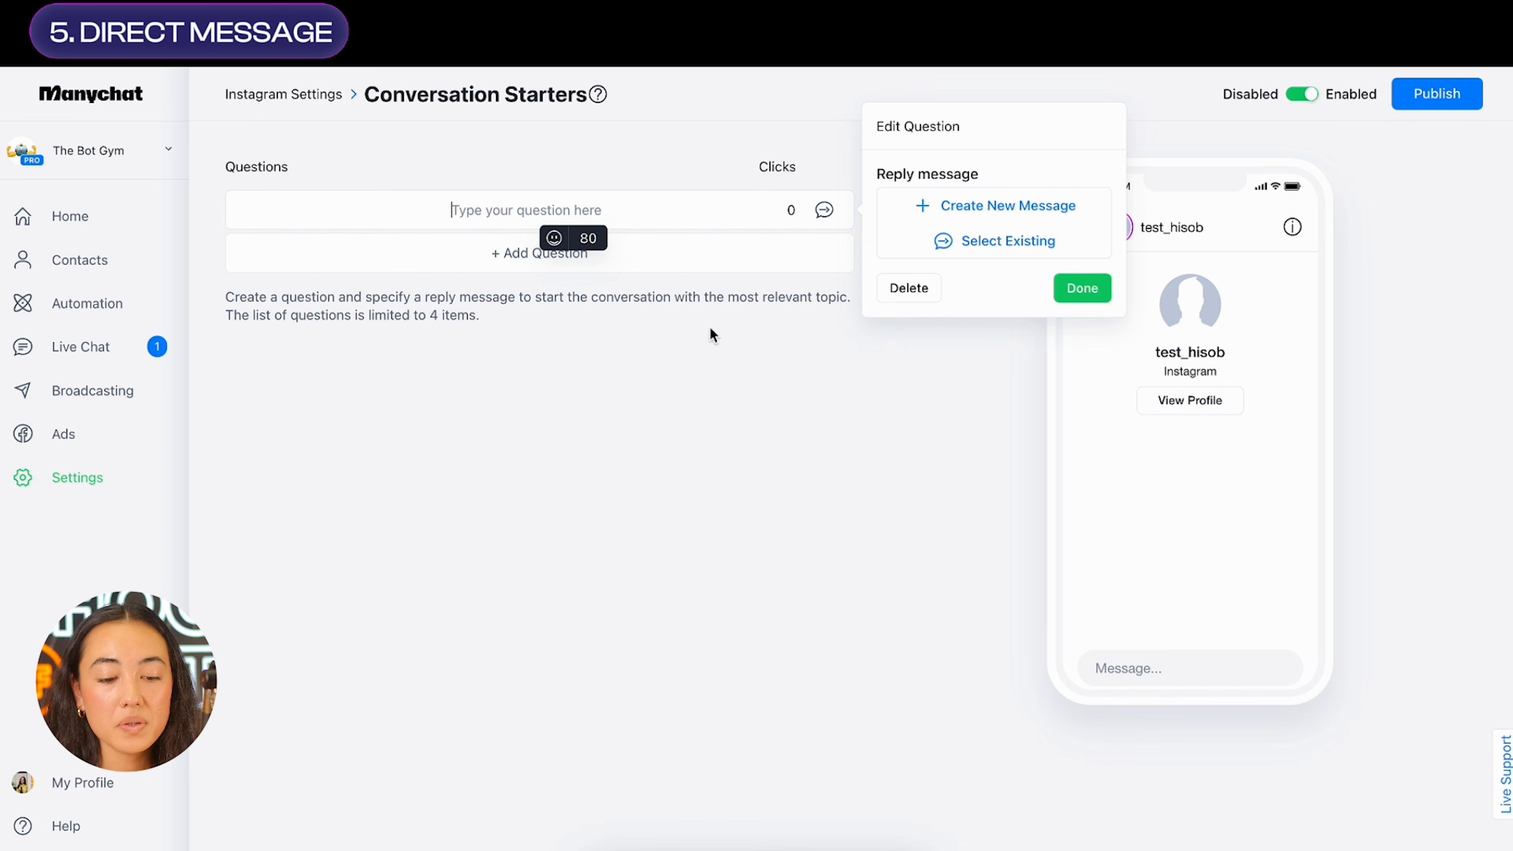
click(583, 431)
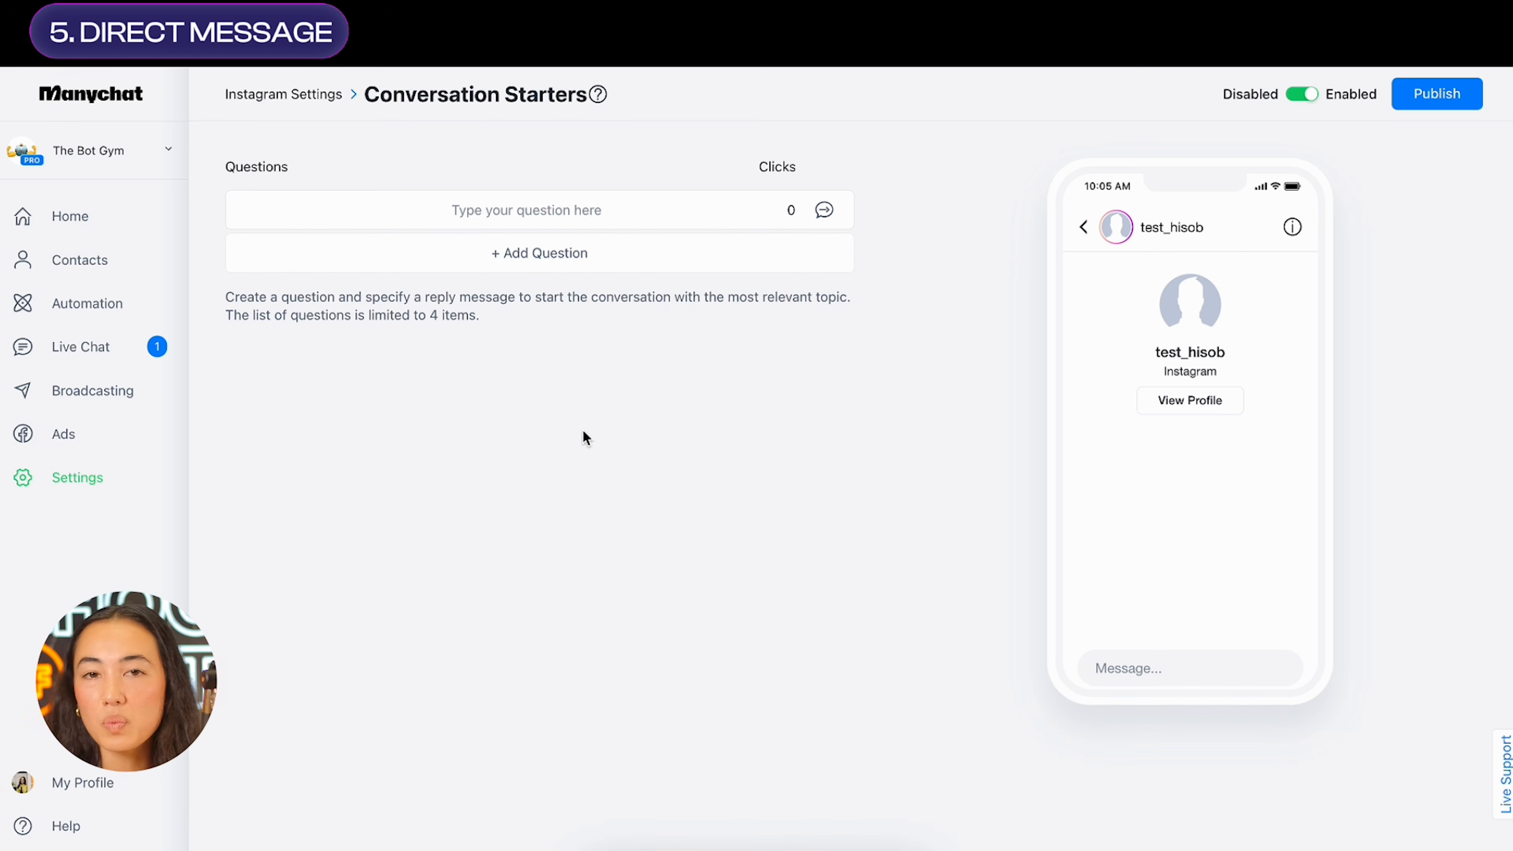
click(517, 212)
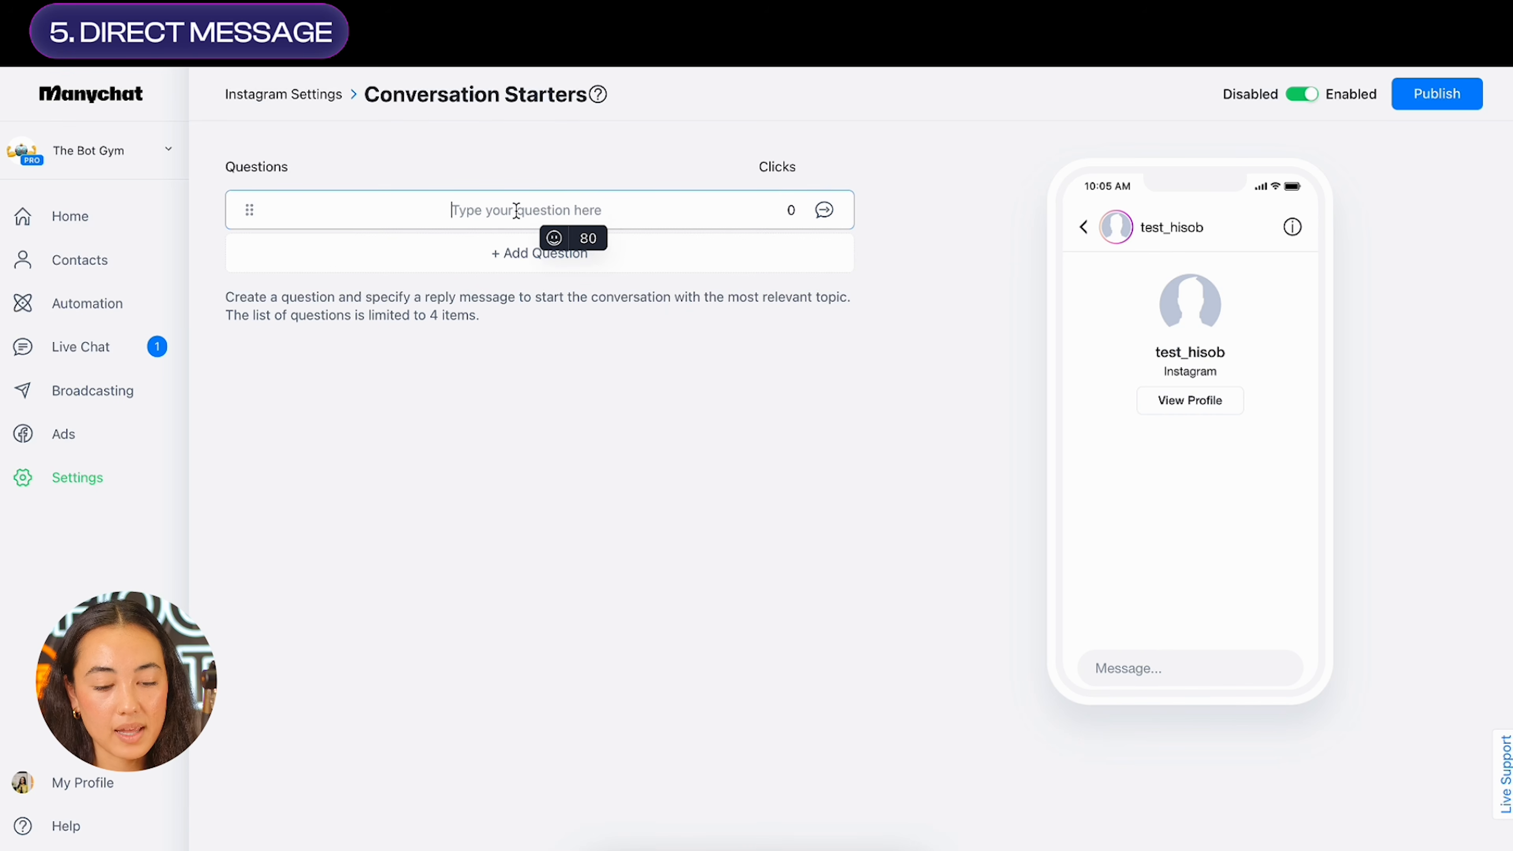
text(Get your free homestead)
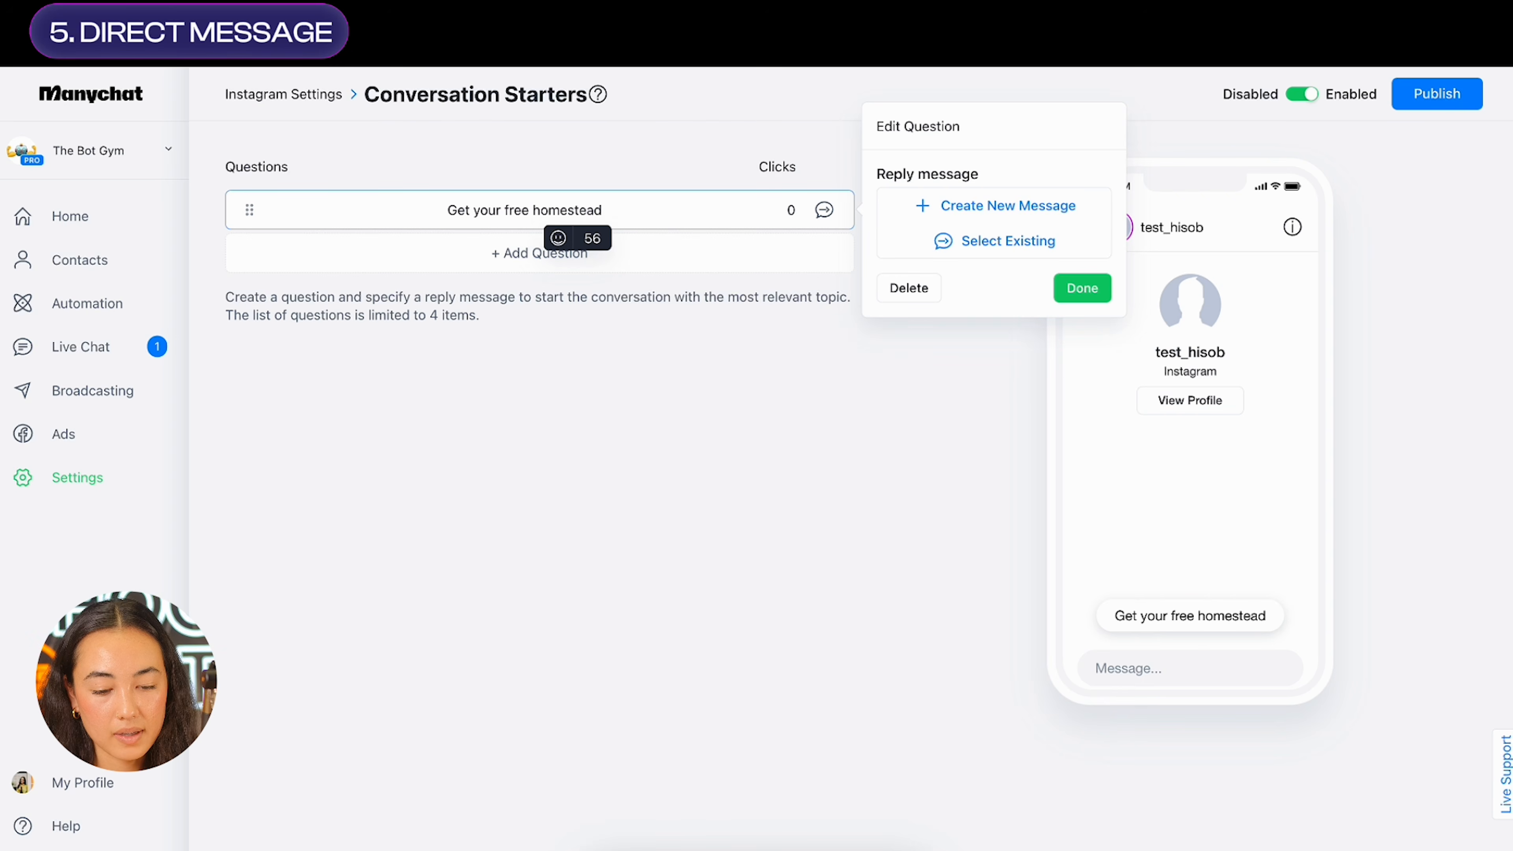
key(BackSpace)
text(ing guide)
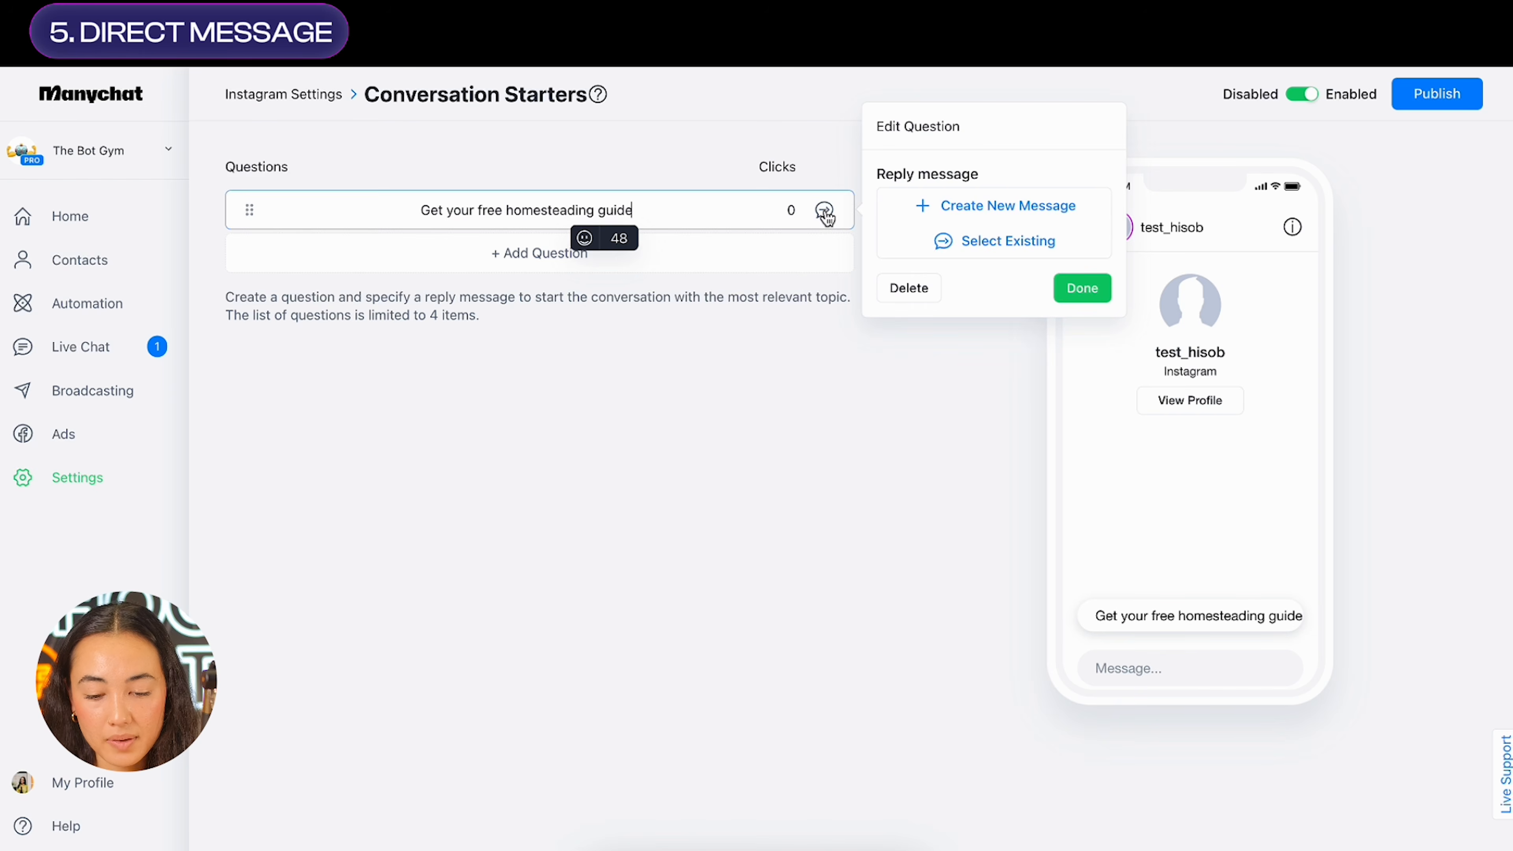
Assign the existing Homesteading Free Guide automation as the question's reply message and publish the conversation starters
click(975, 249)
scroll(747, 529, down, 10)
scroll(745, 523, down, 1)
click(532, 426)
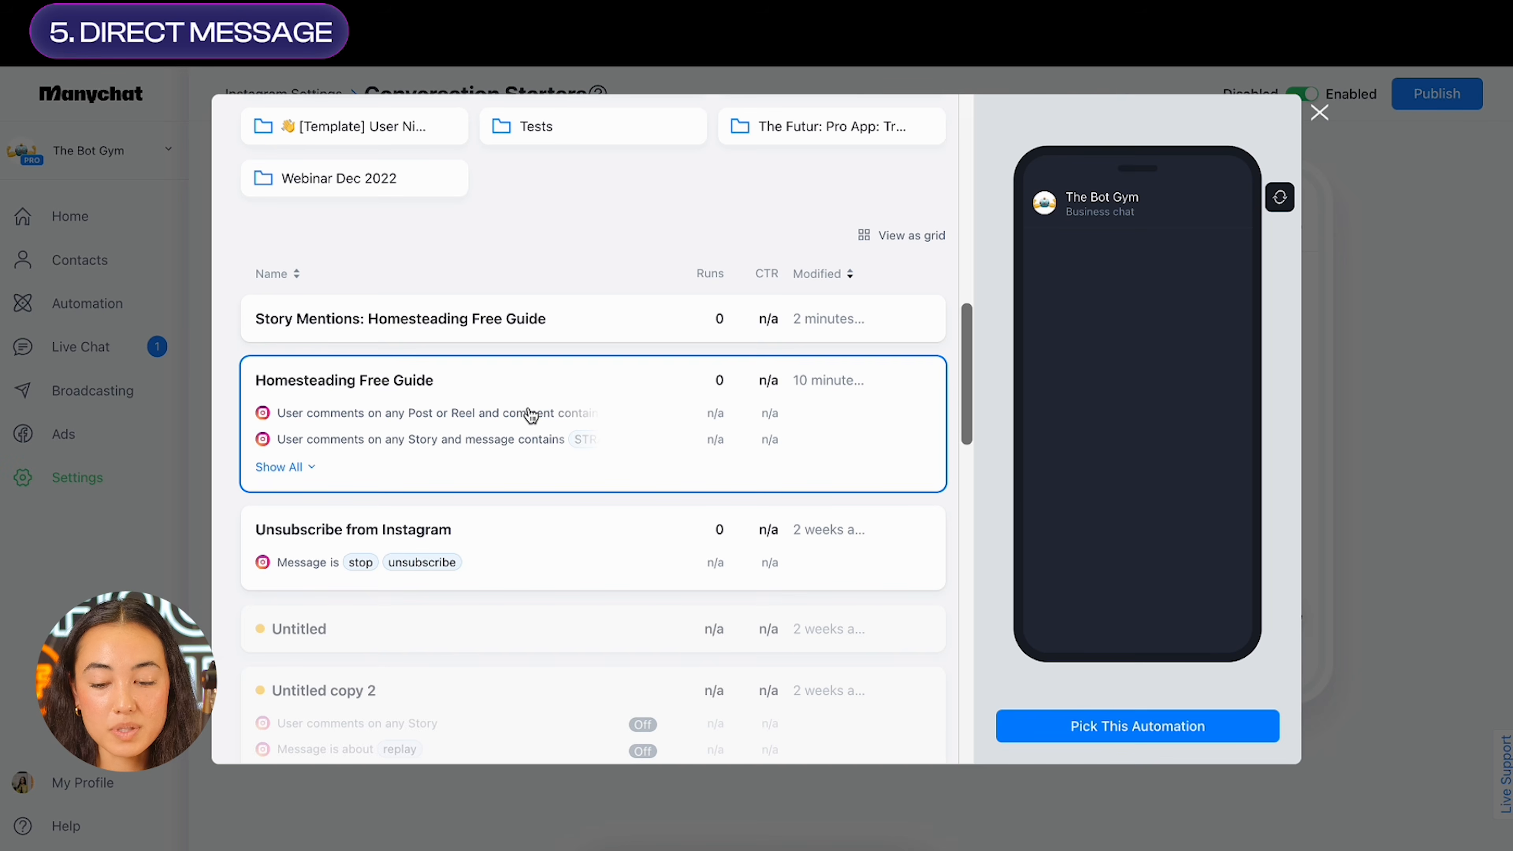
click(1138, 726)
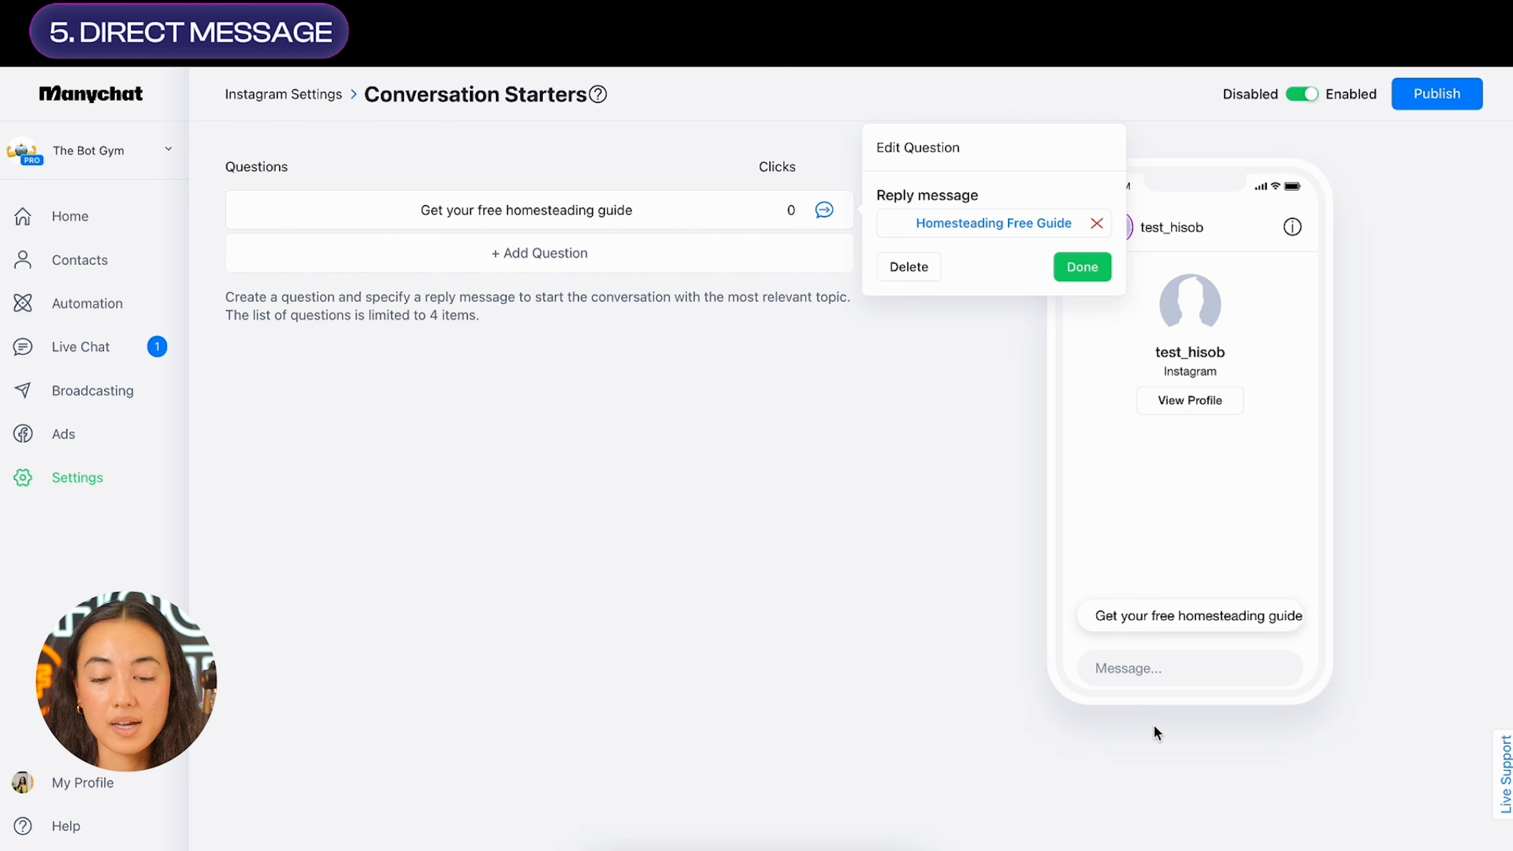
click(1081, 270)
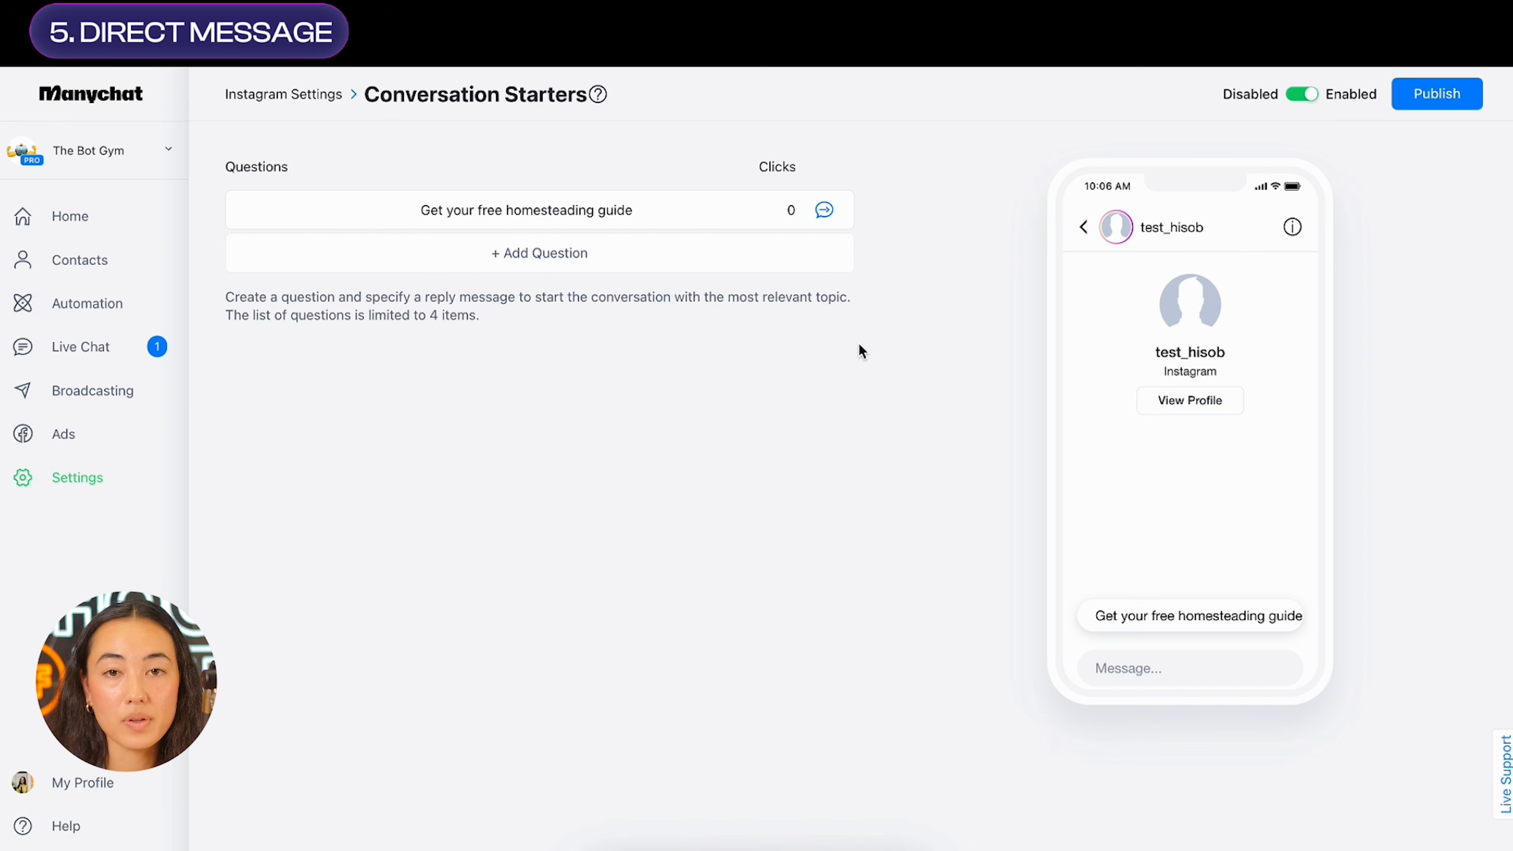
click(1445, 99)
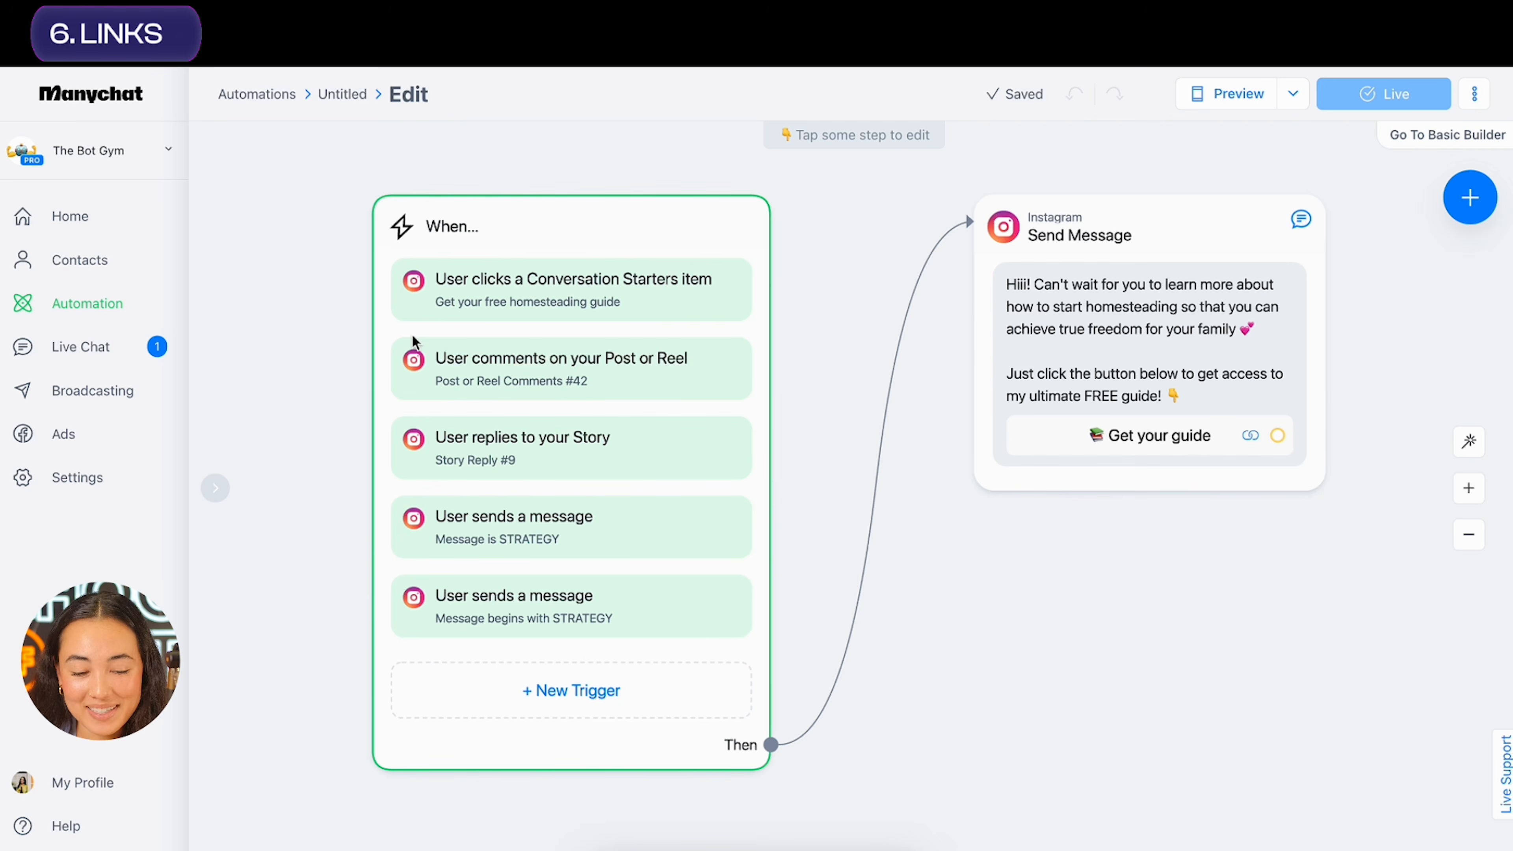
Add an Instagram "User clicks a referral link" trigger to the Homesteading Free Guide automation, save it and copy its URL
click(492, 227)
click(369, 781)
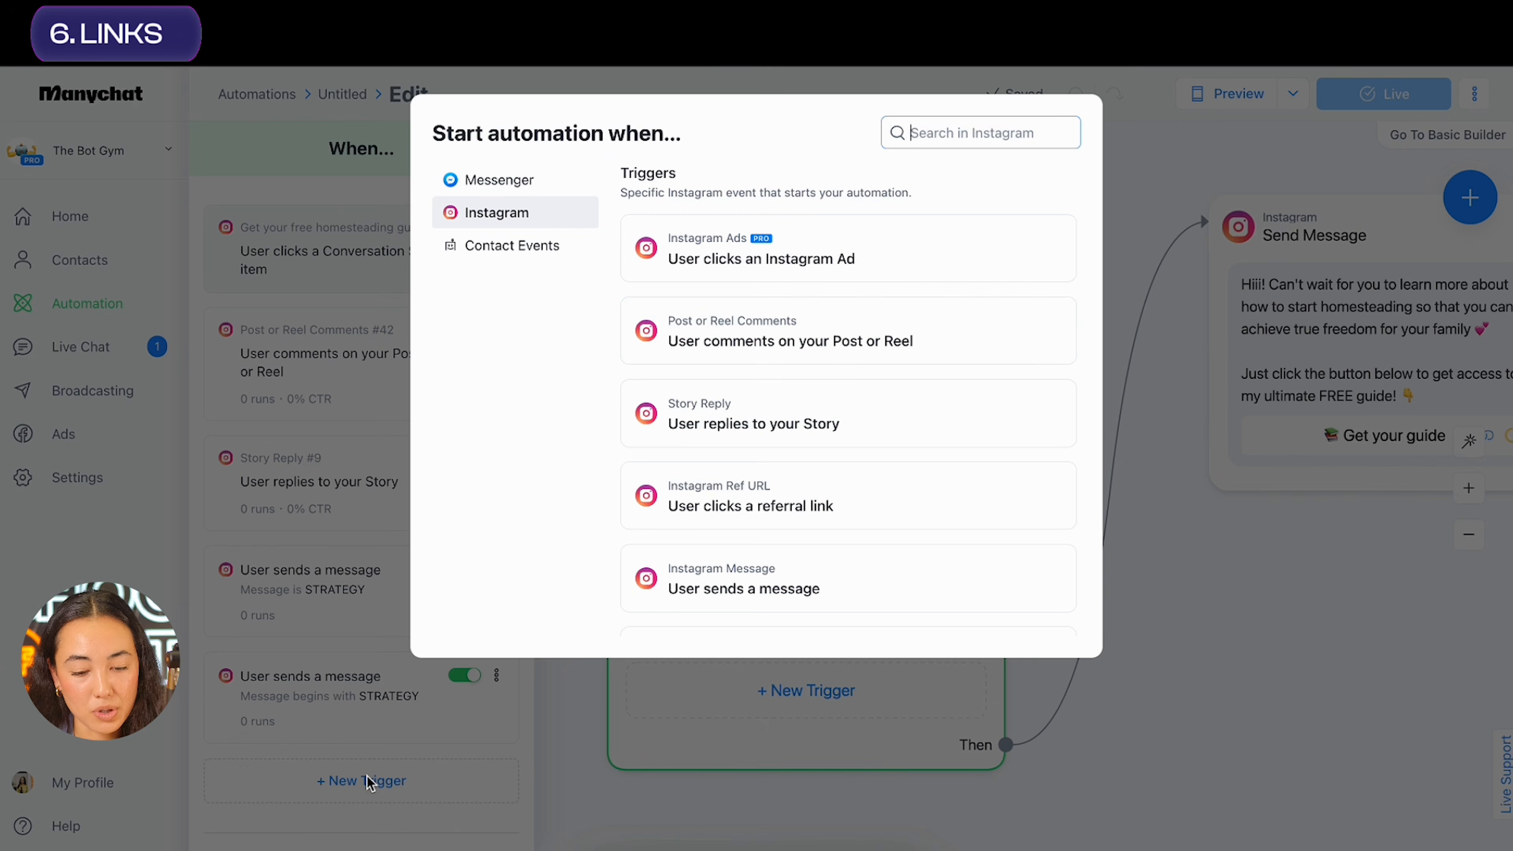
scroll(868, 374, down, 1)
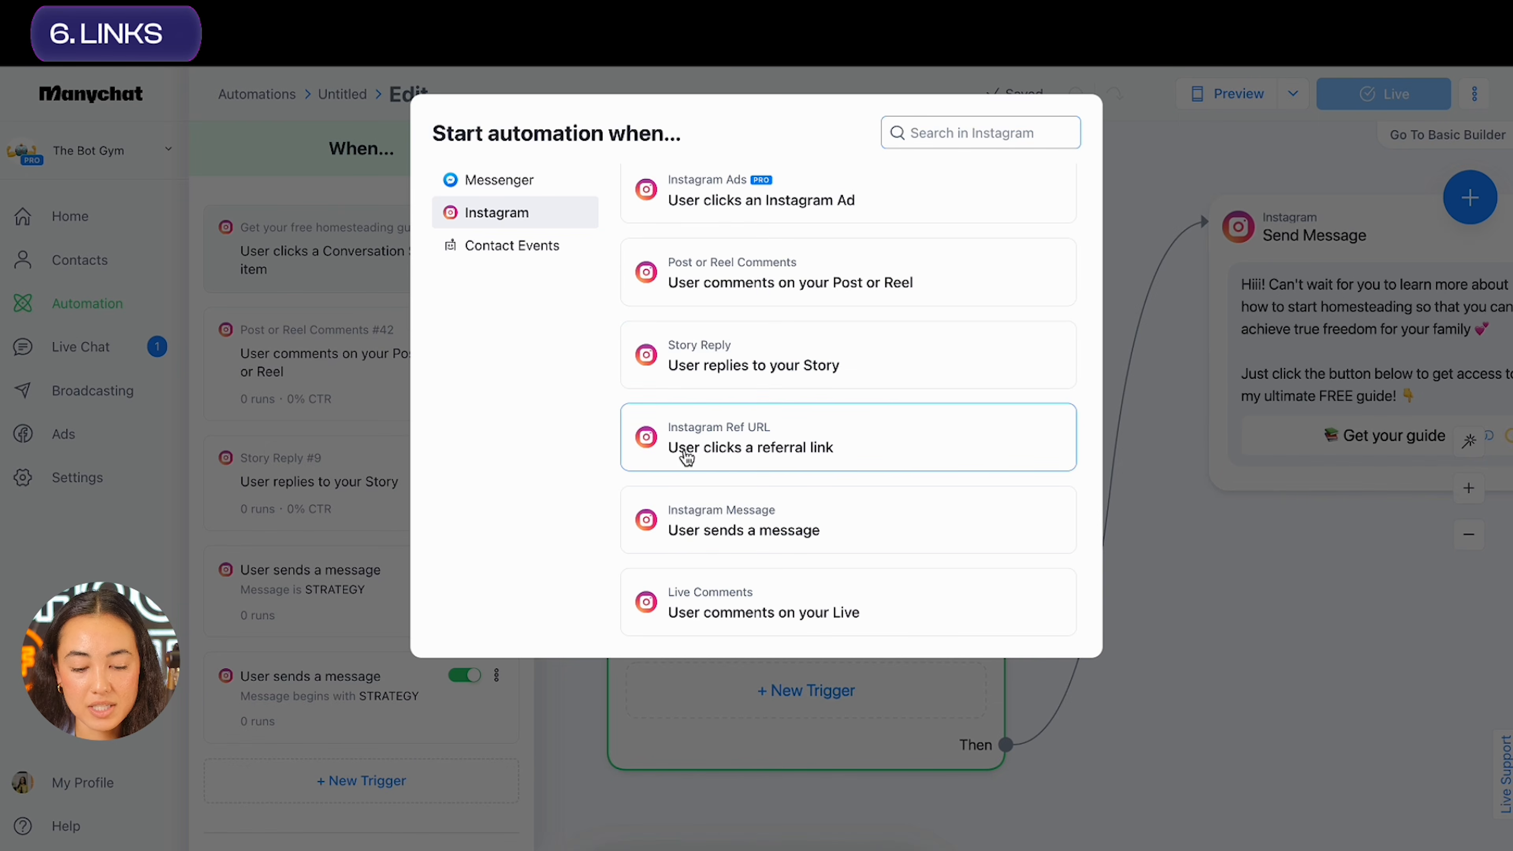
click(717, 456)
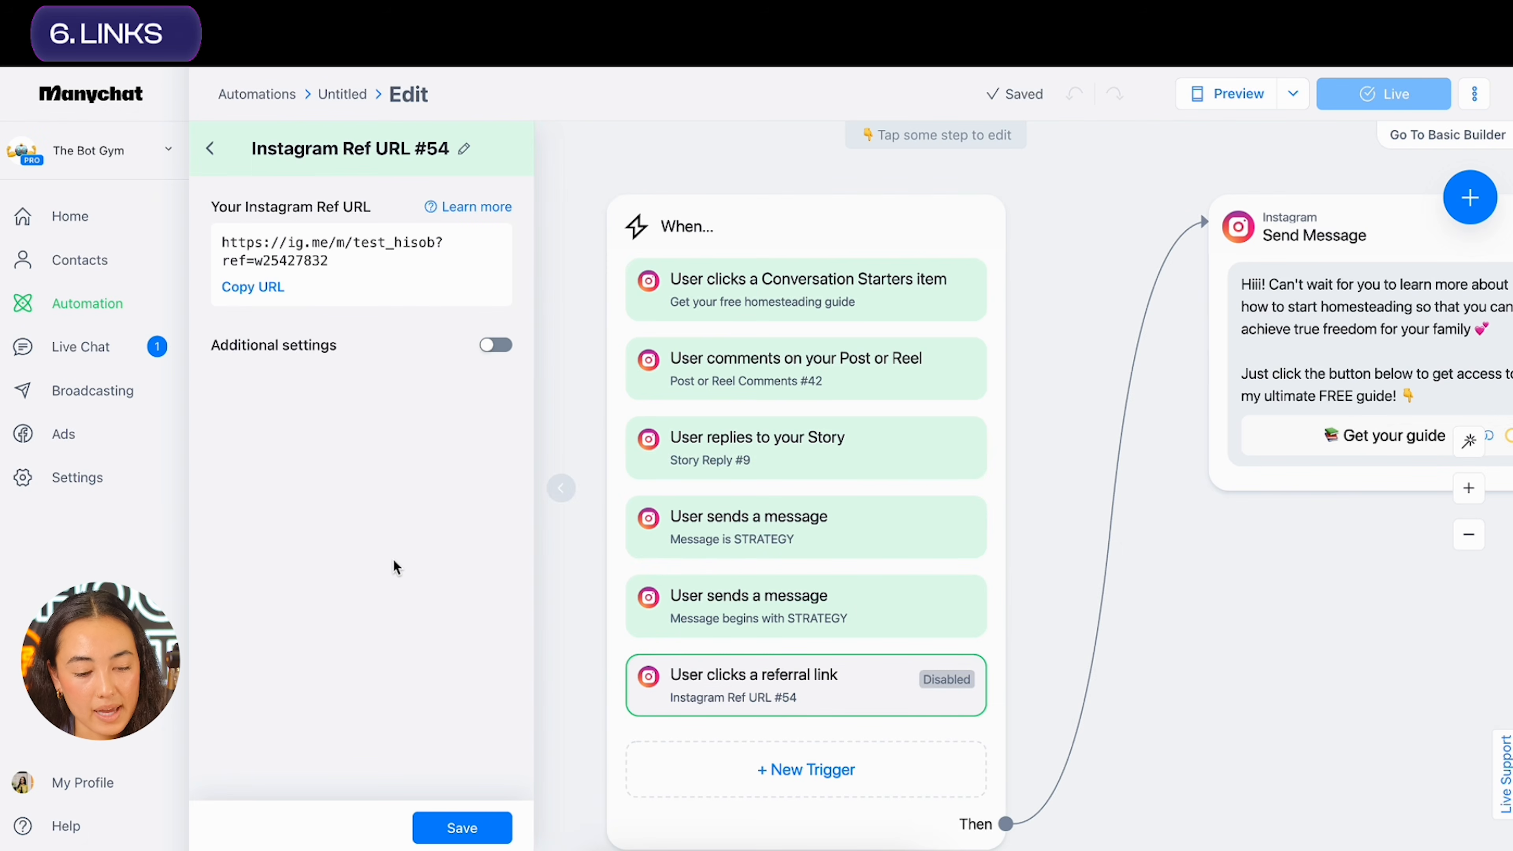
click(471, 829)
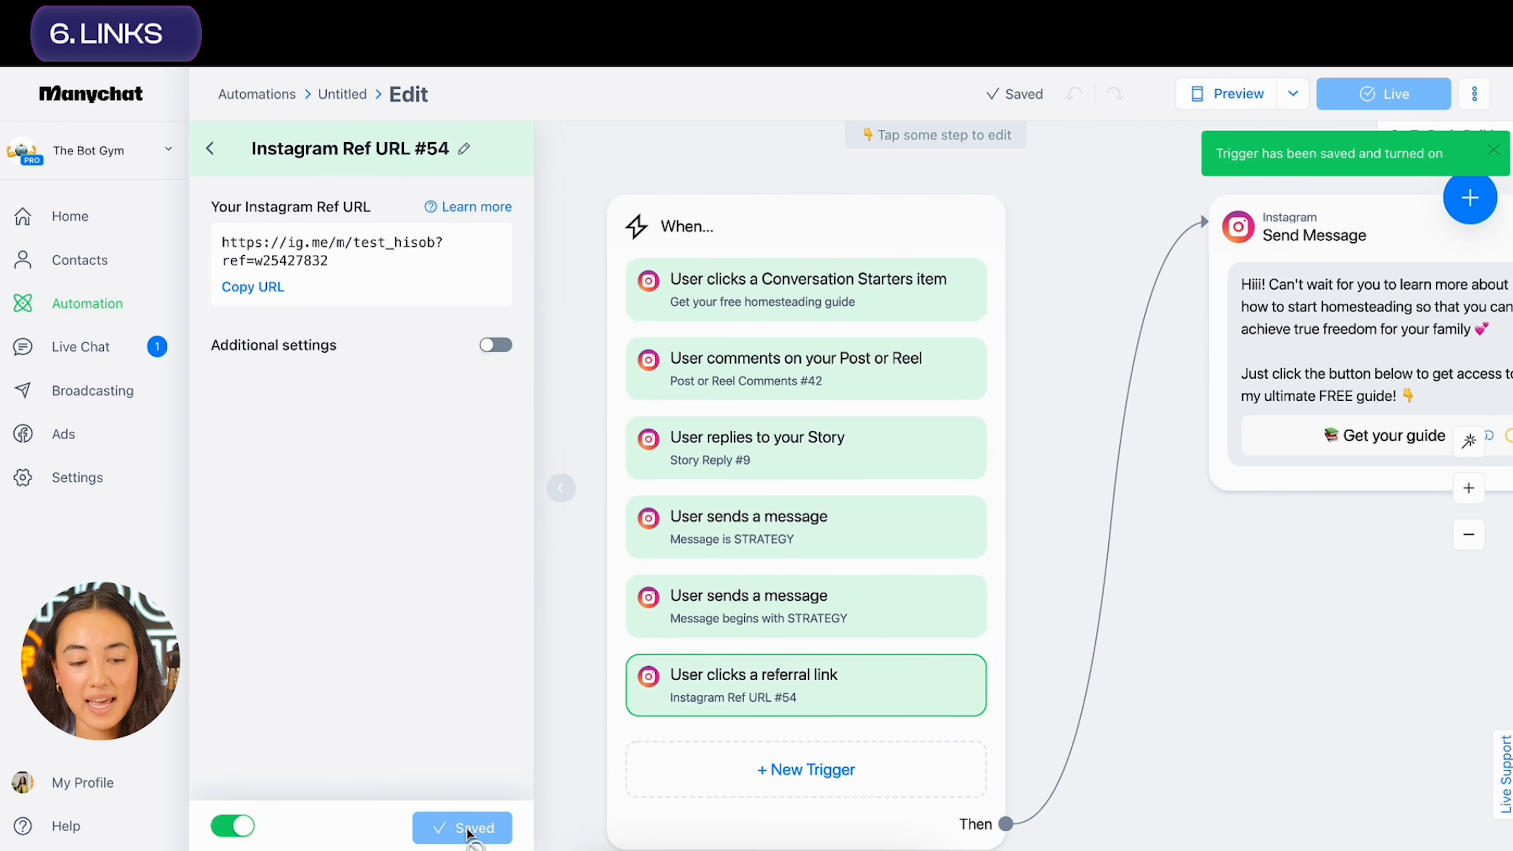
click(262, 288)
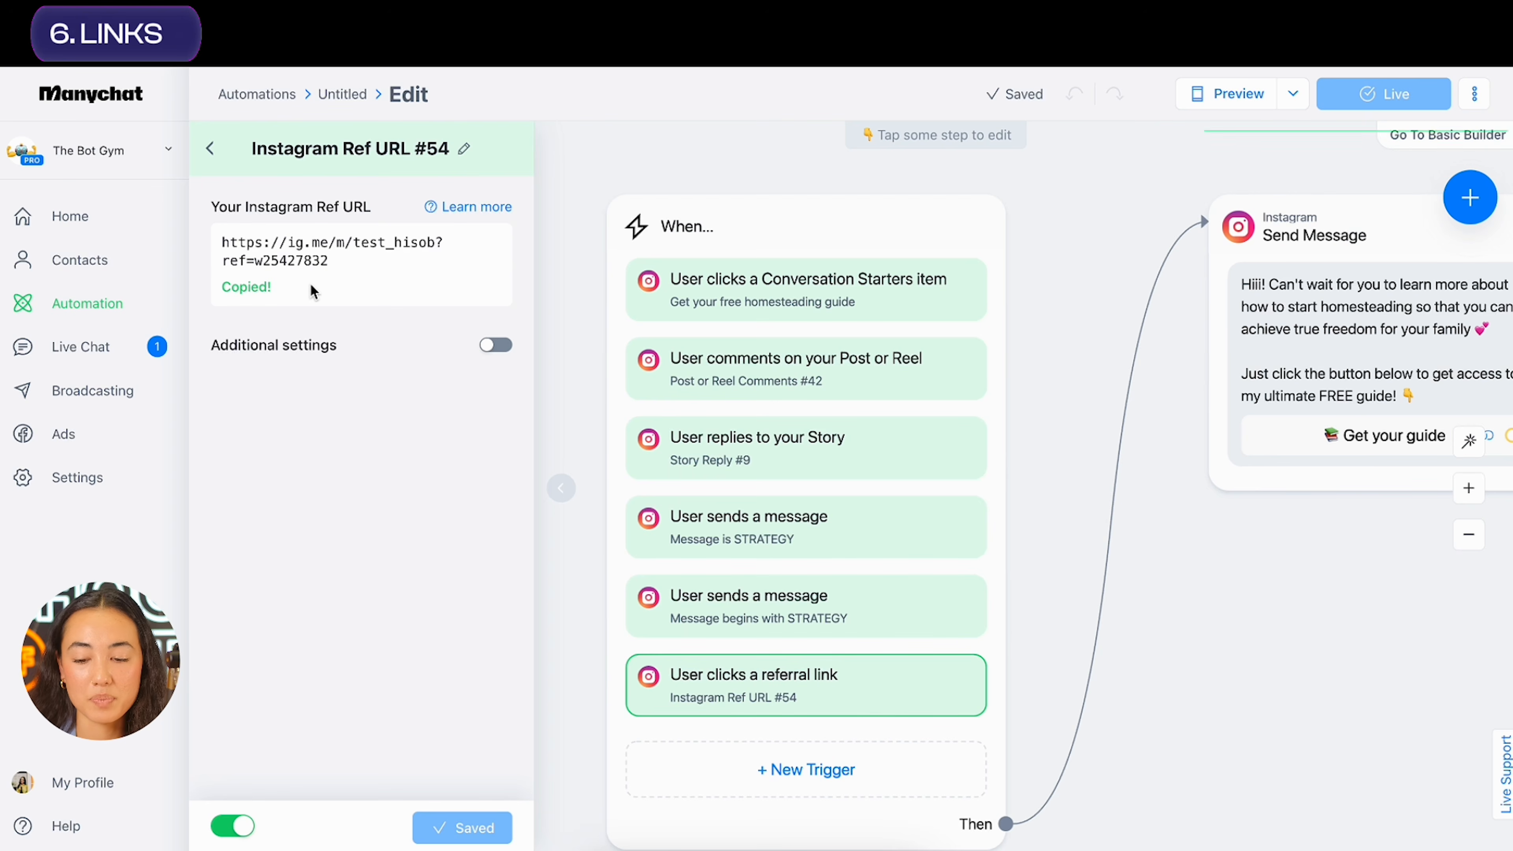
Enable the referral trigger's additional settings, customize its URL with "homesteading-guide", and save the trigger and copy the new link
scroll(1254, 286, down, 5)
drag(1354, 530, 1268, 531)
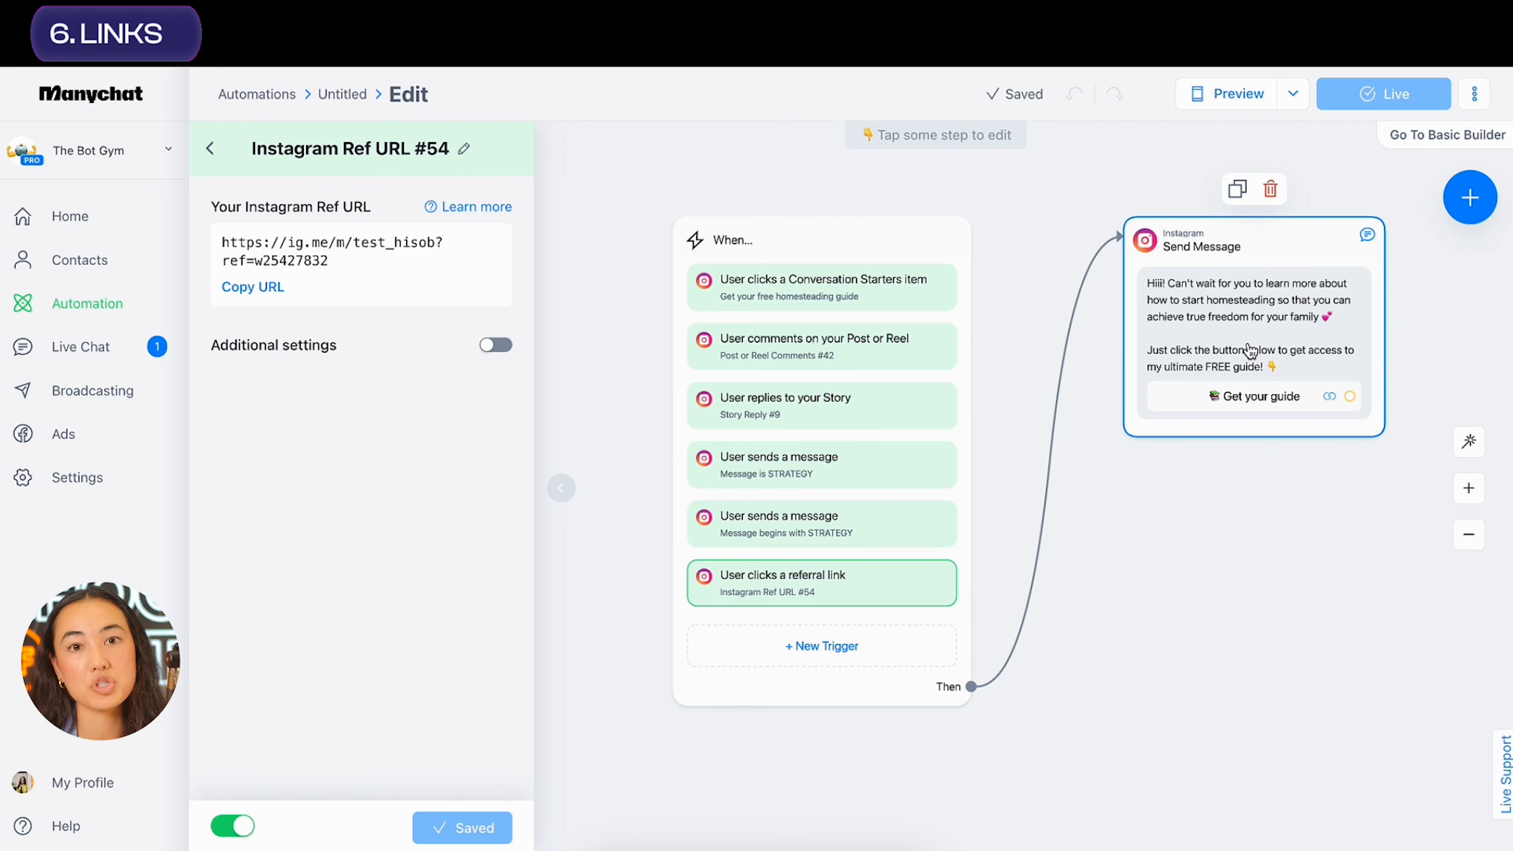
click(494, 345)
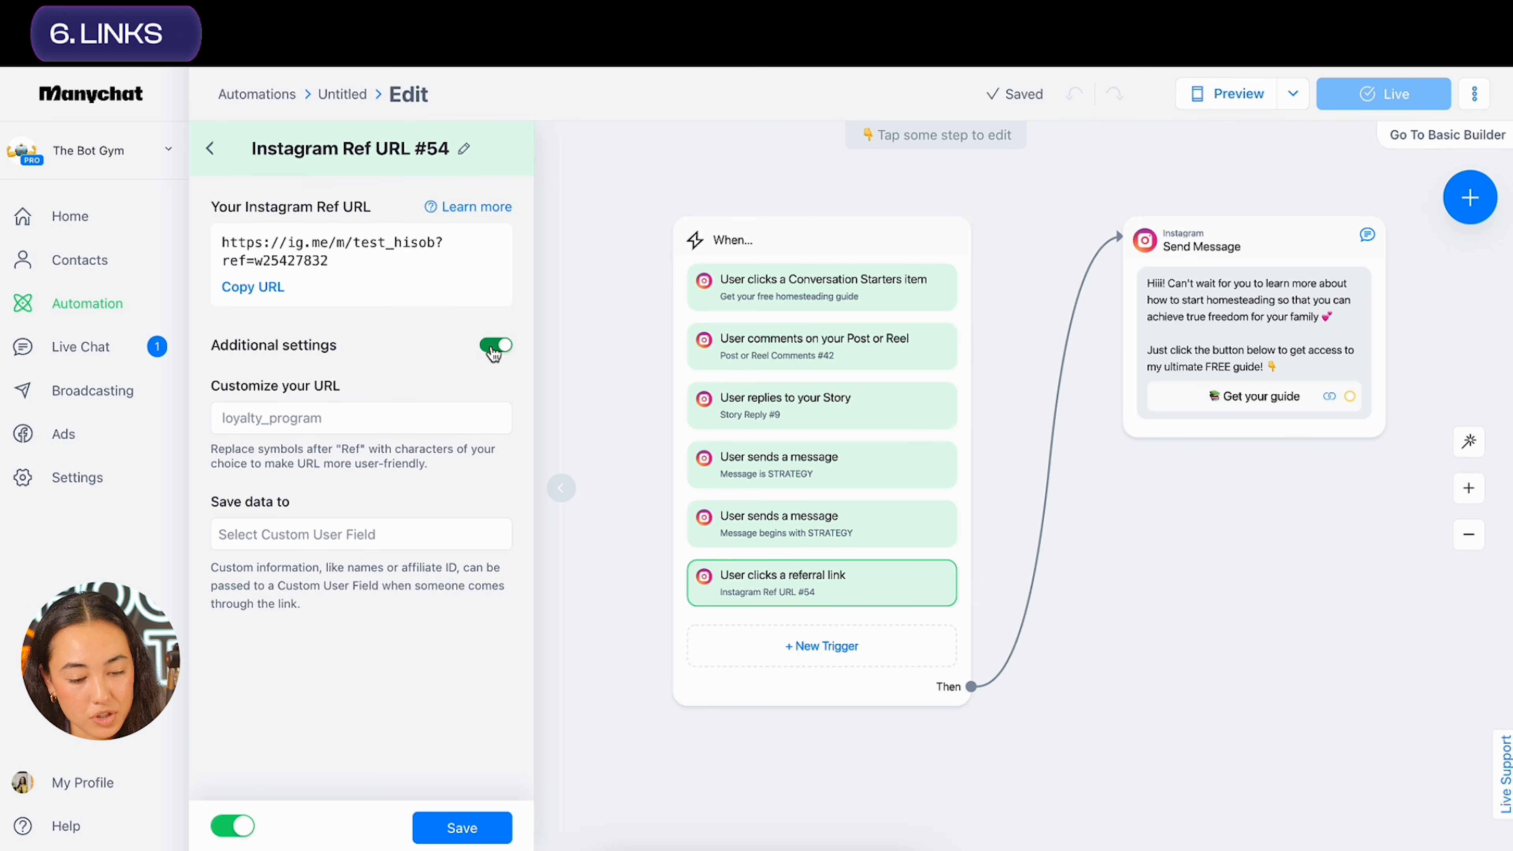
drag(213, 387, 456, 388)
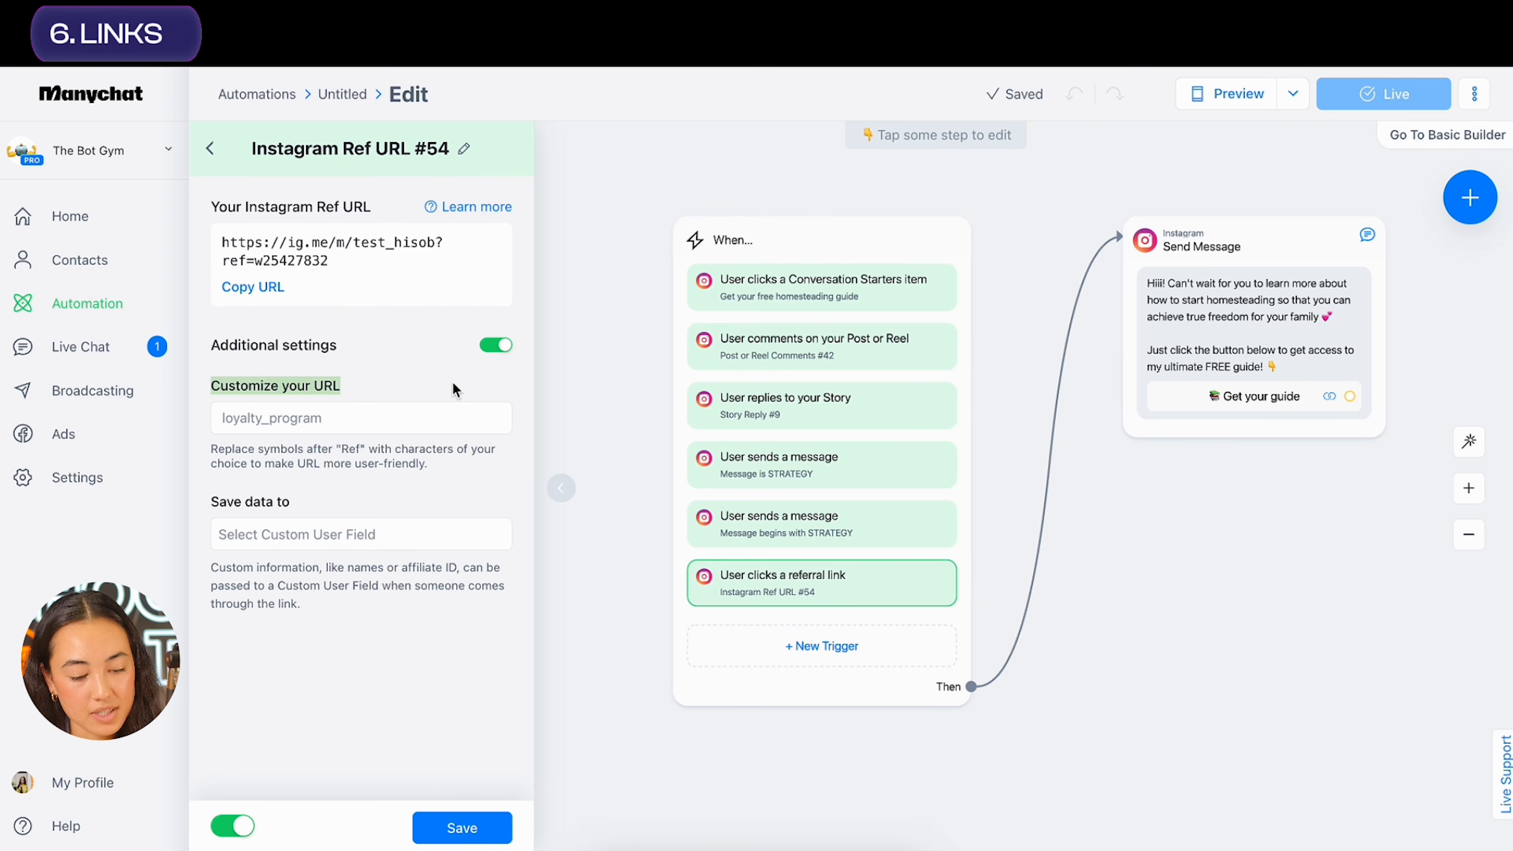
click(414, 416)
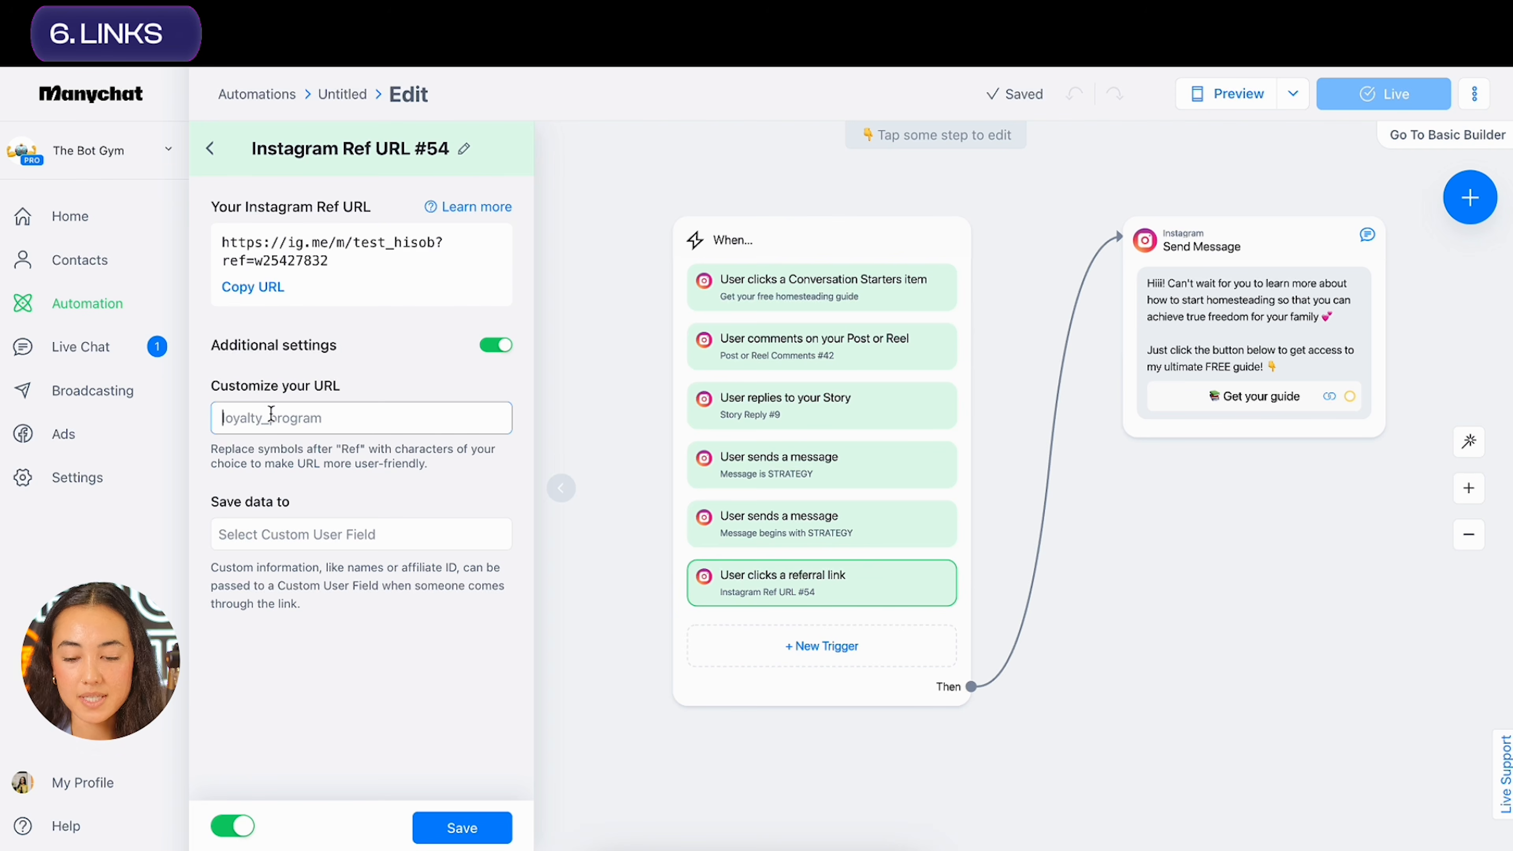
text(homesteading-guide)
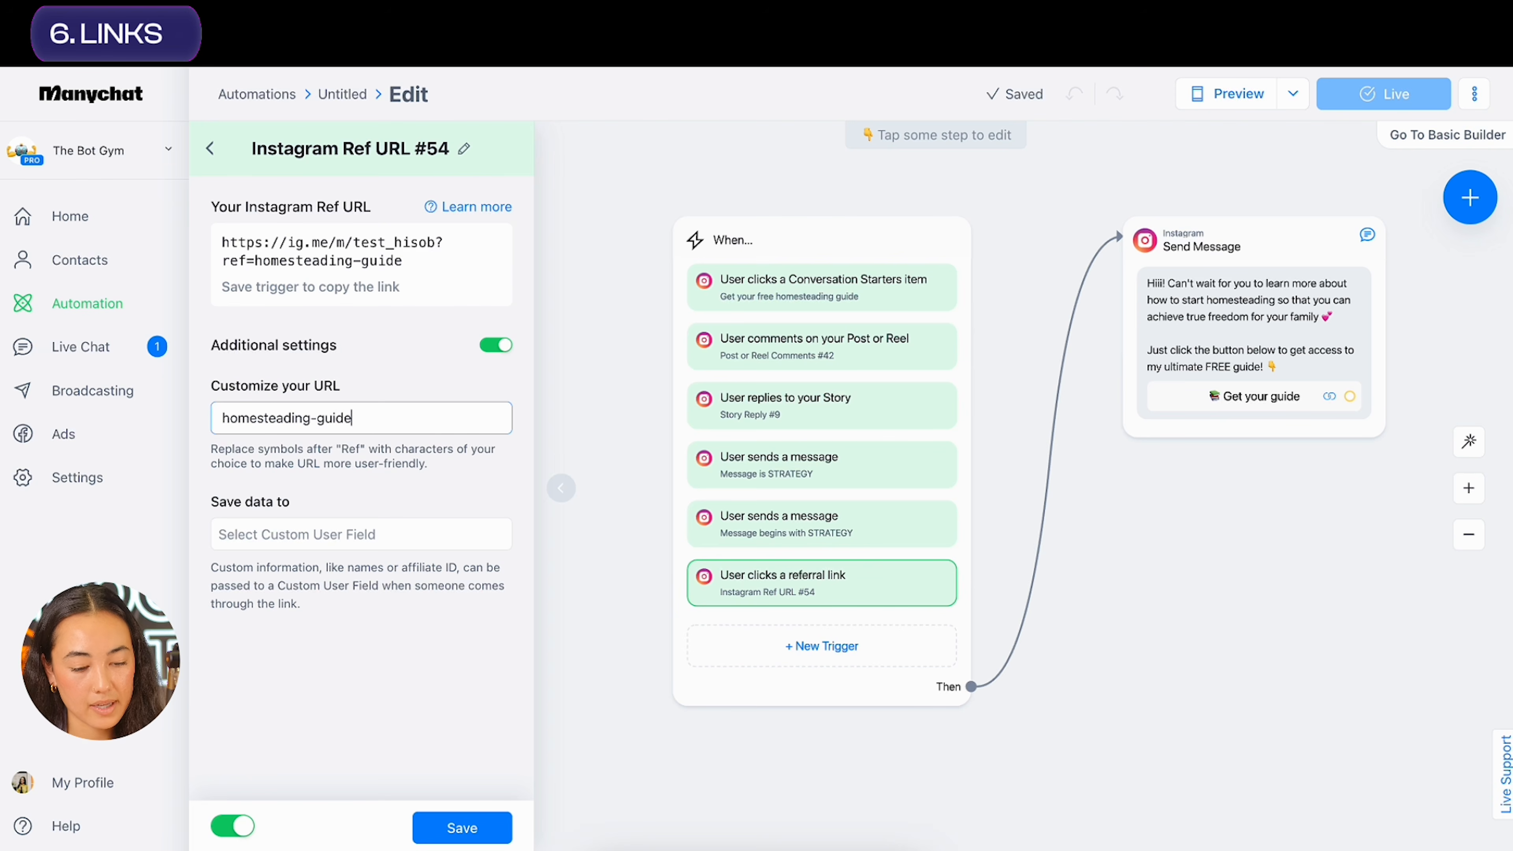
click(451, 834)
click(268, 288)
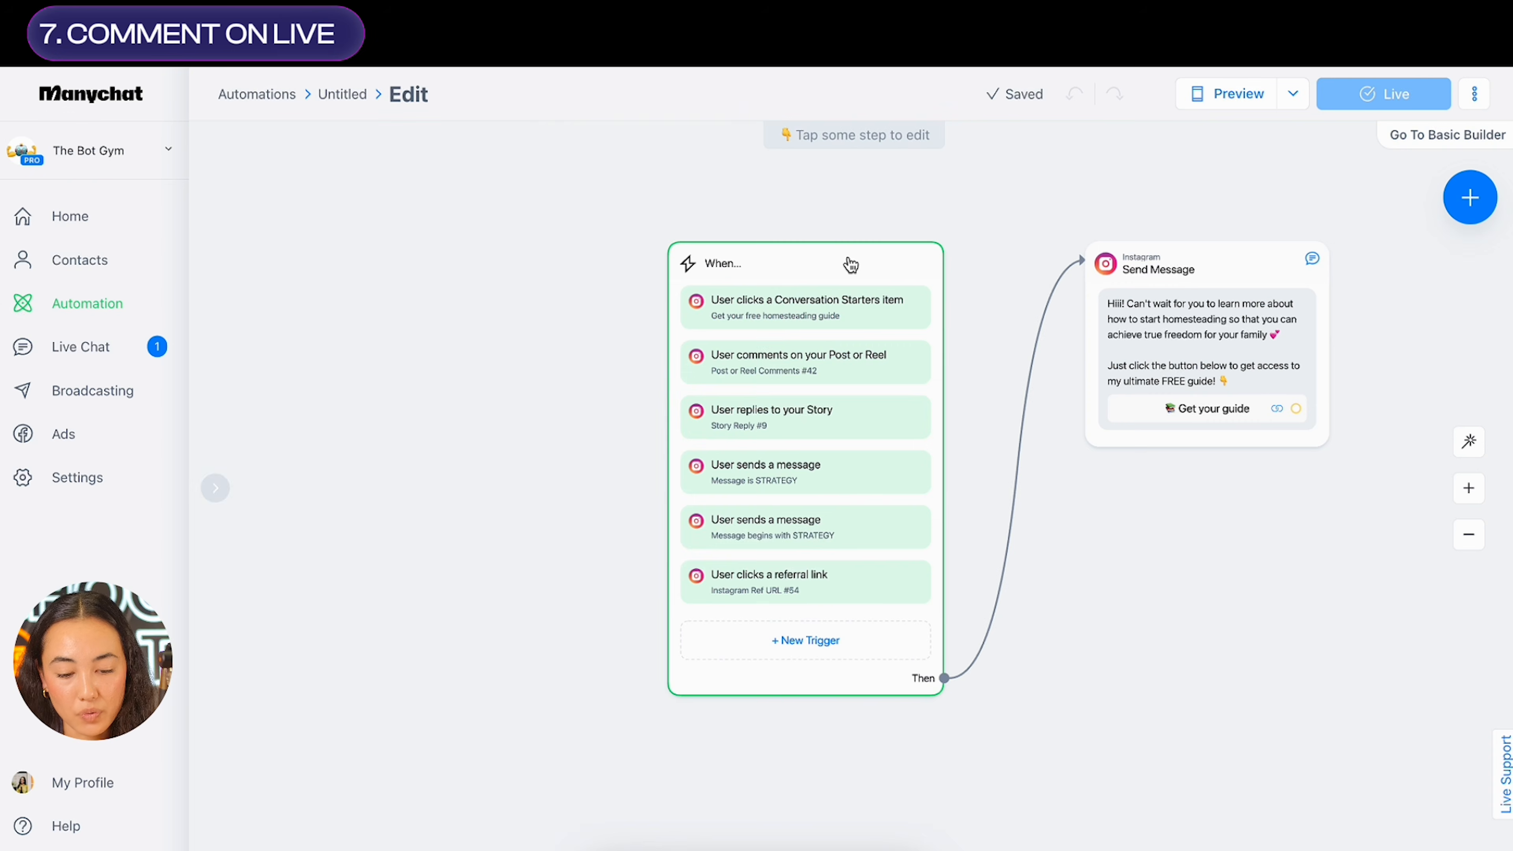
Add an Instagram "User comments on your Live" trigger to the automation
click(851, 264)
scroll(382, 395, down, 4)
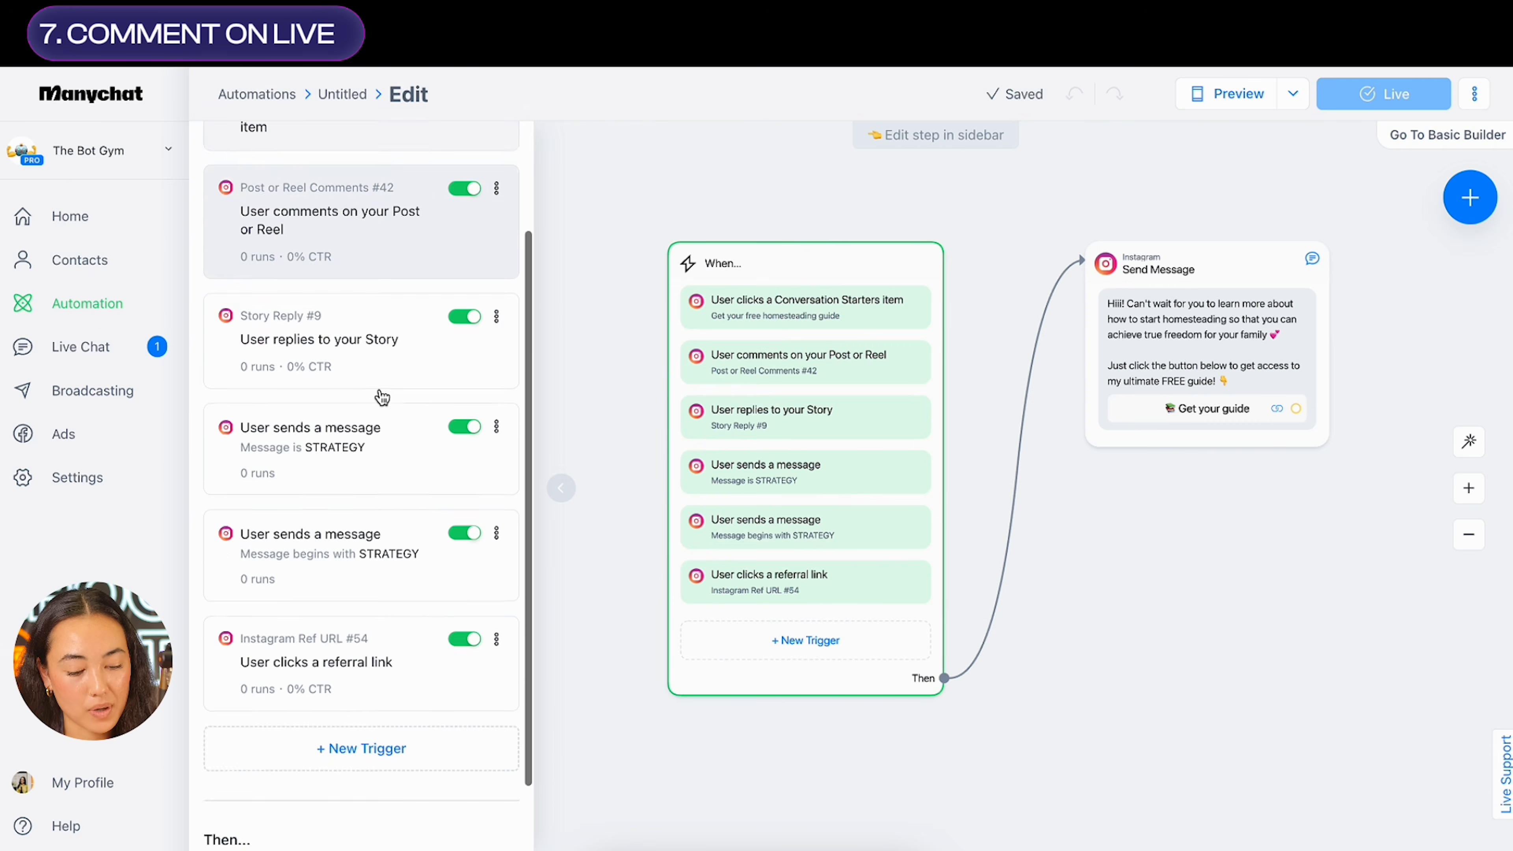
click(354, 660)
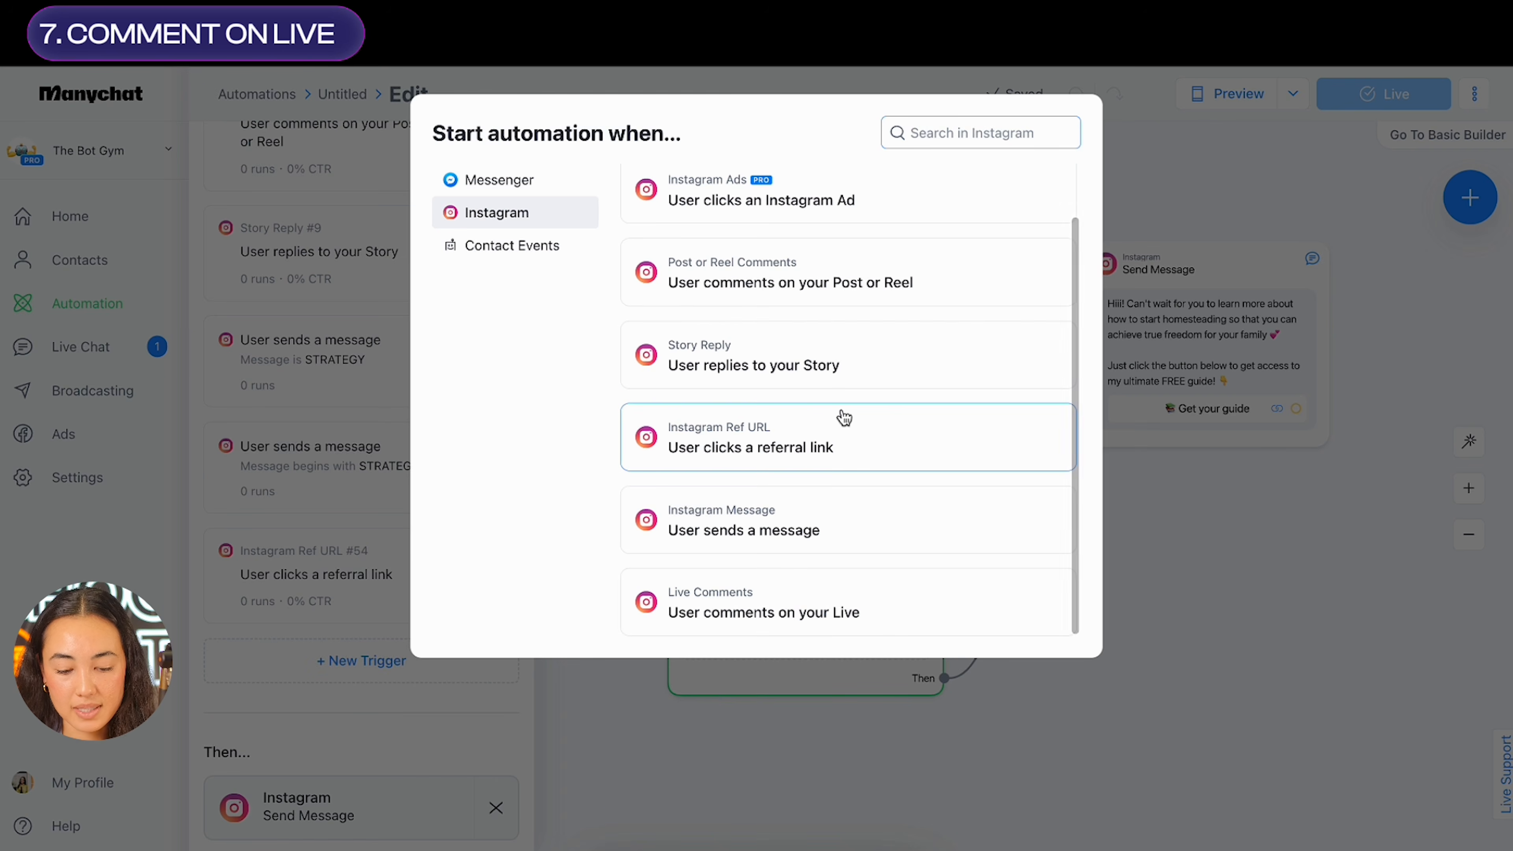
click(735, 607)
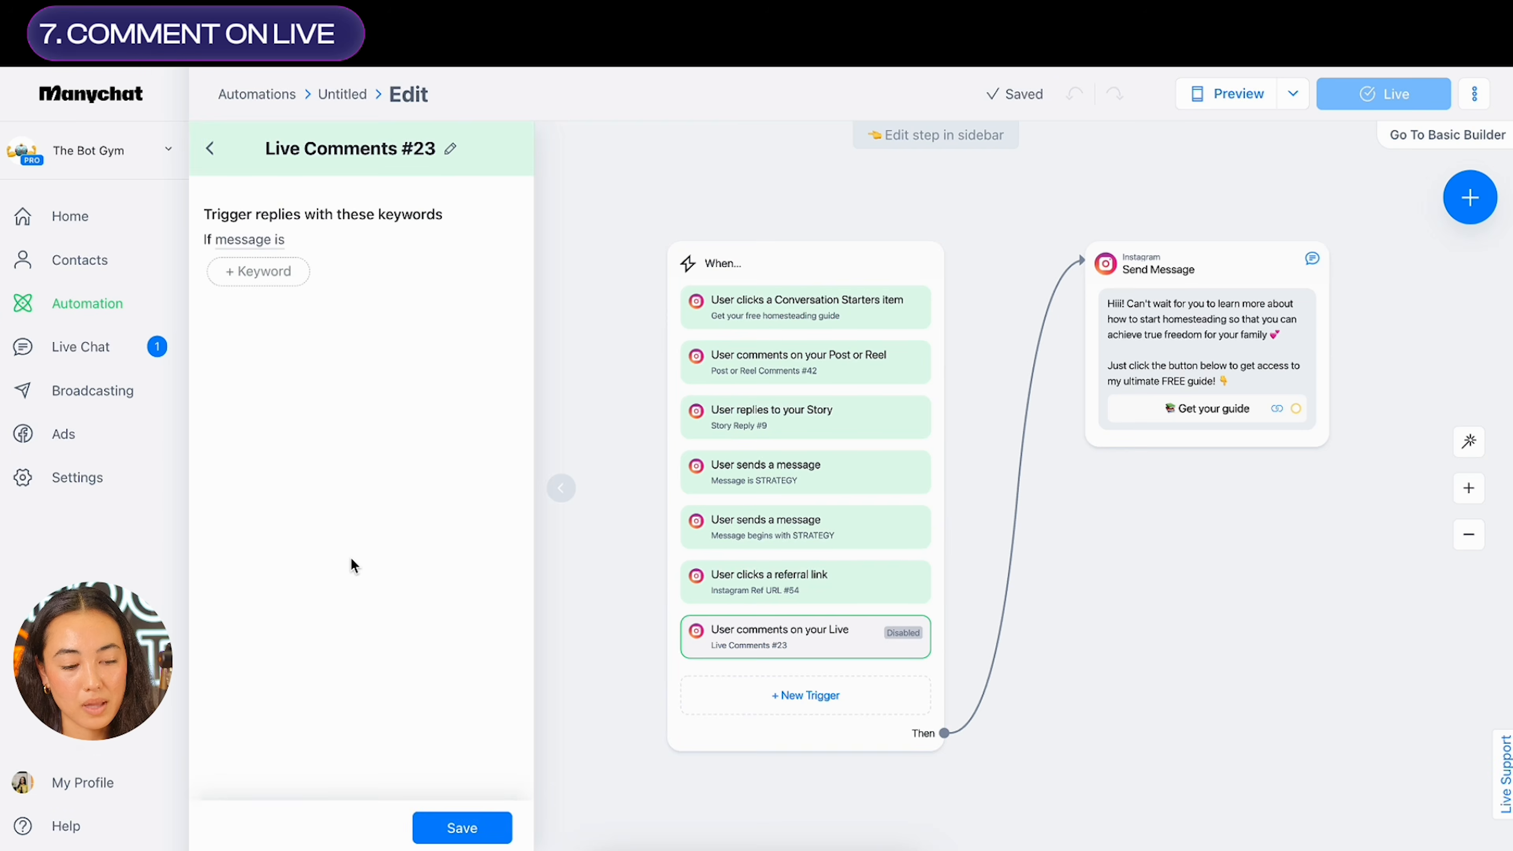
Set the Live comments trigger to fire when the message is STRATEGY, and save it
click(286, 275)
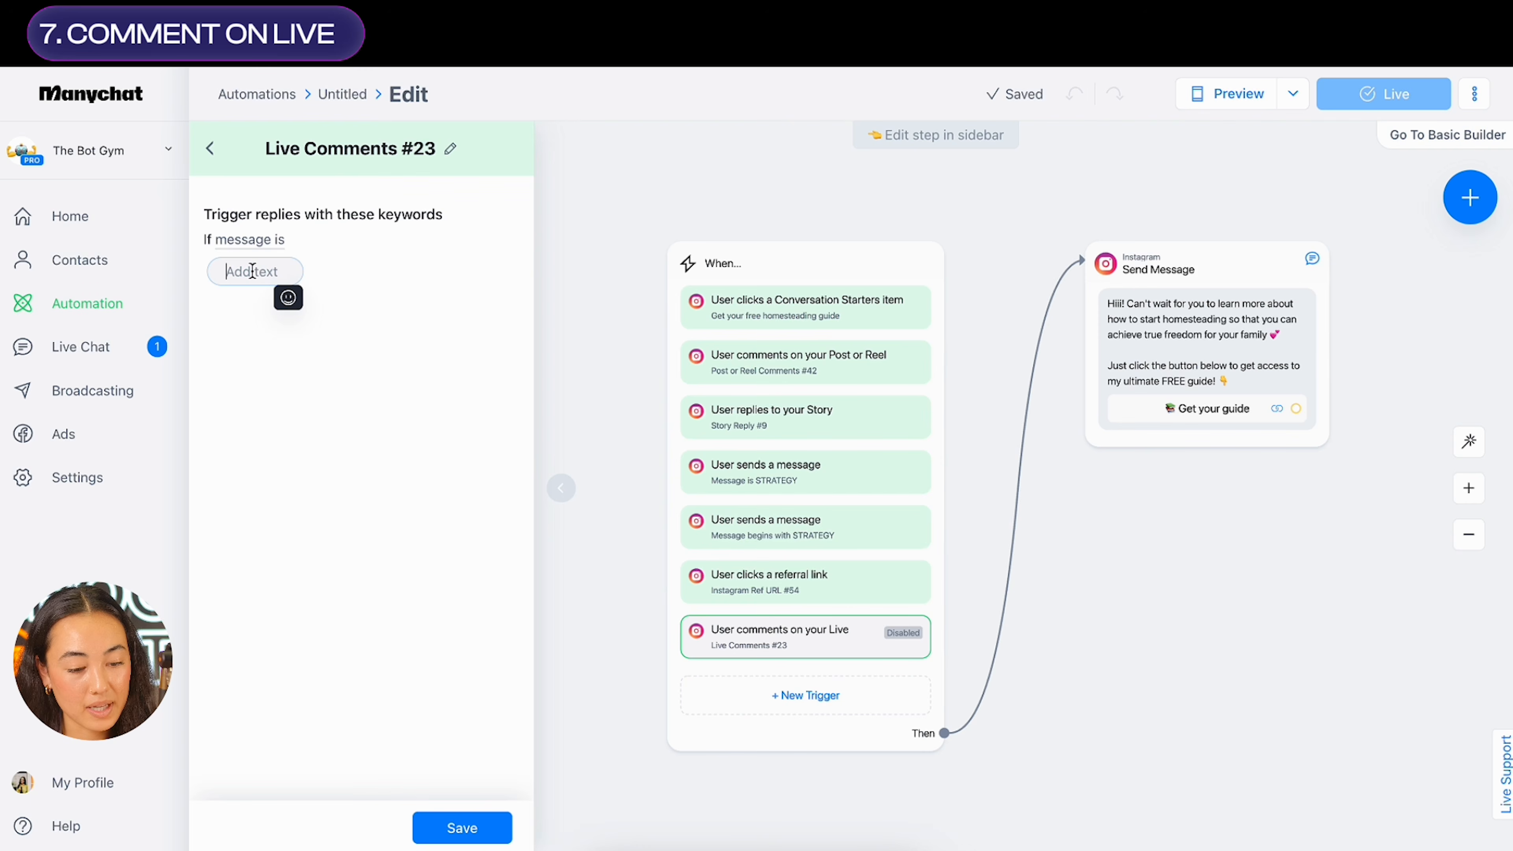
text(STRATE)
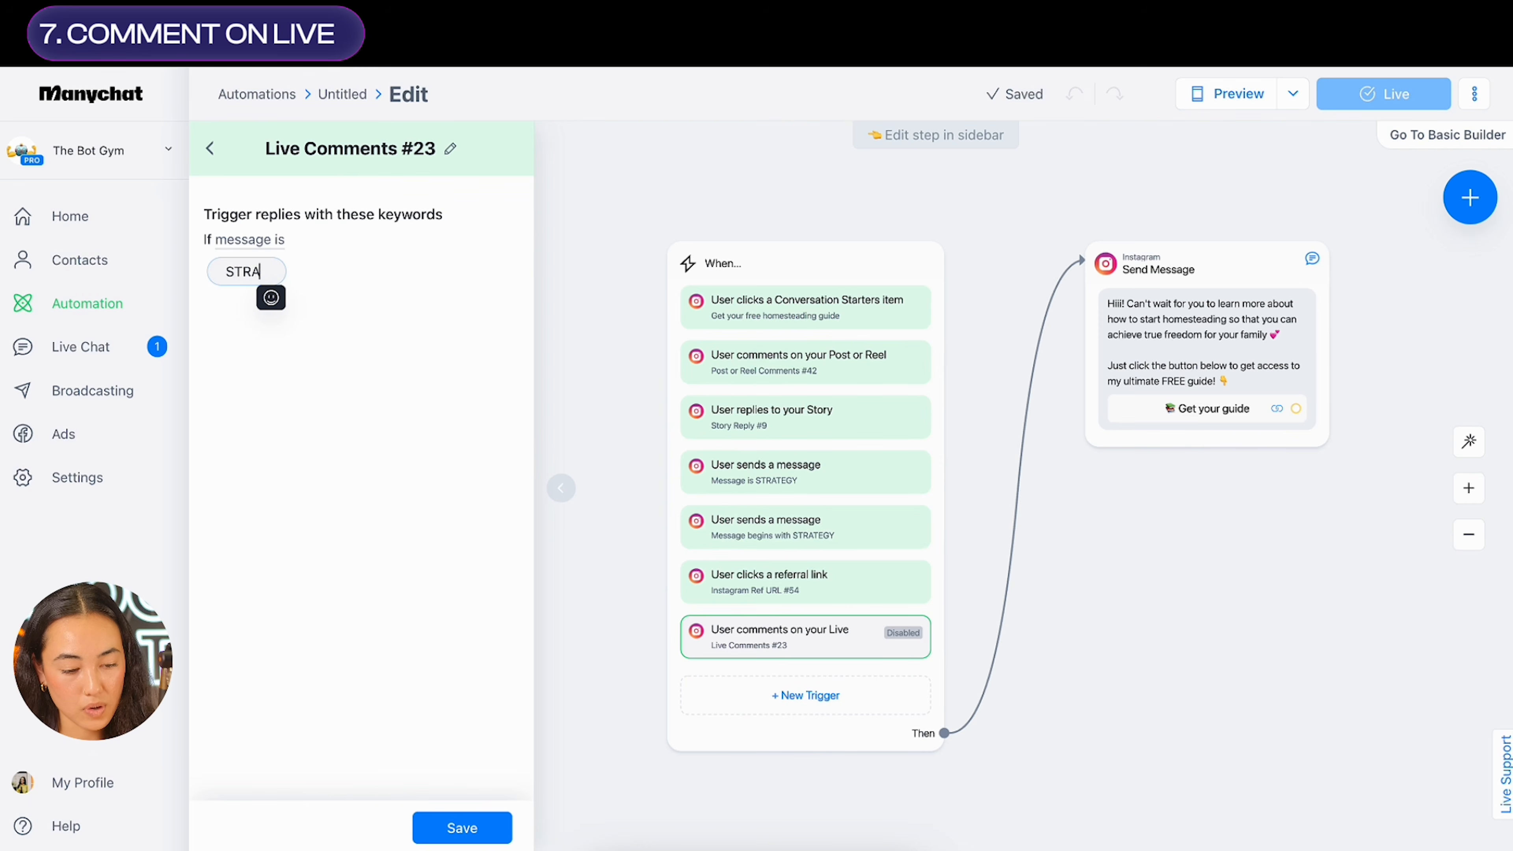
click(249, 240)
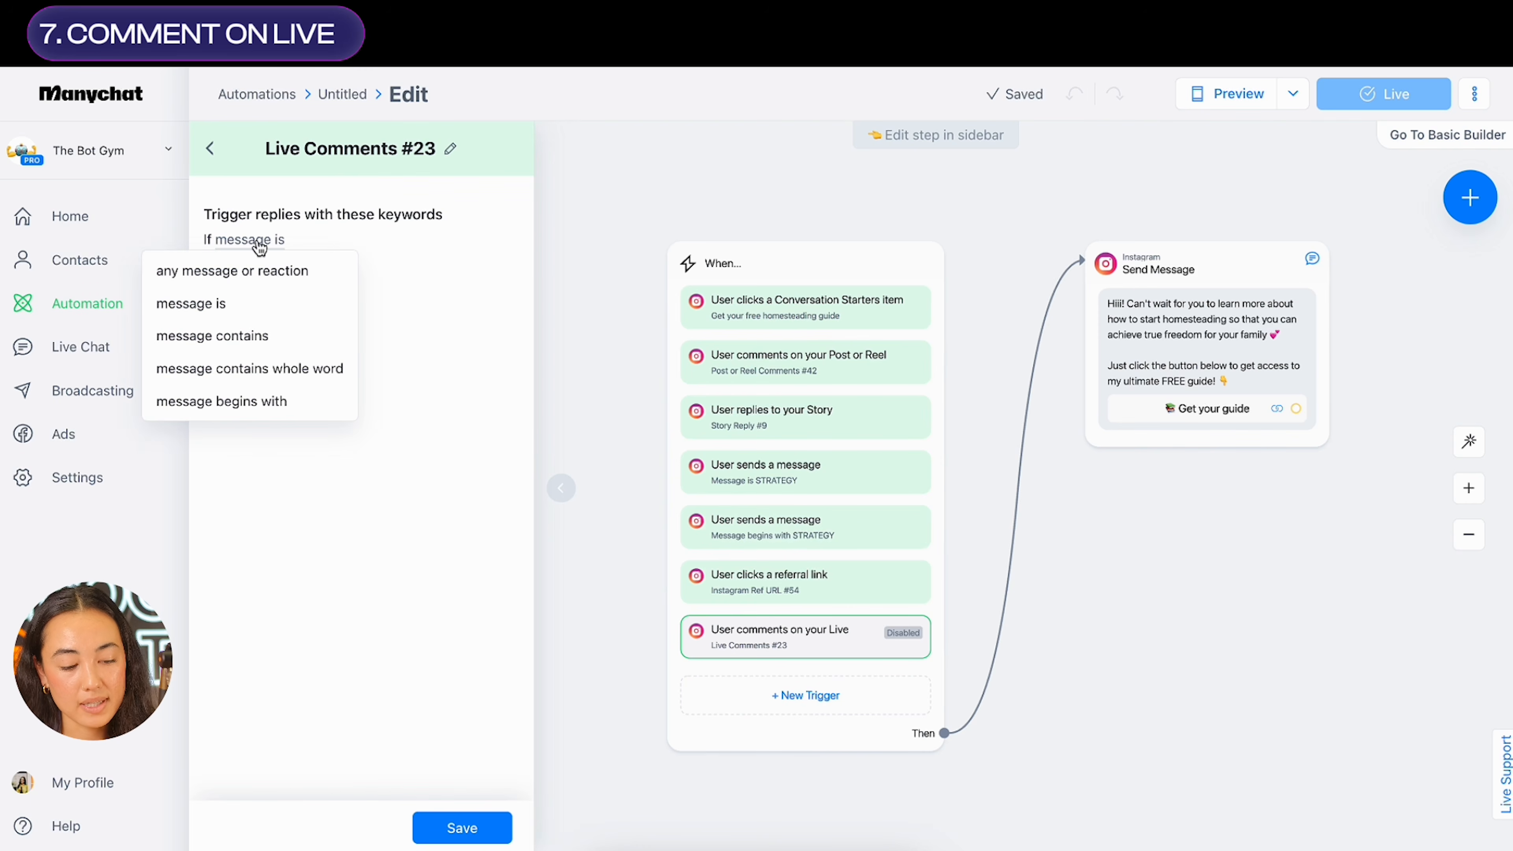
click(252, 313)
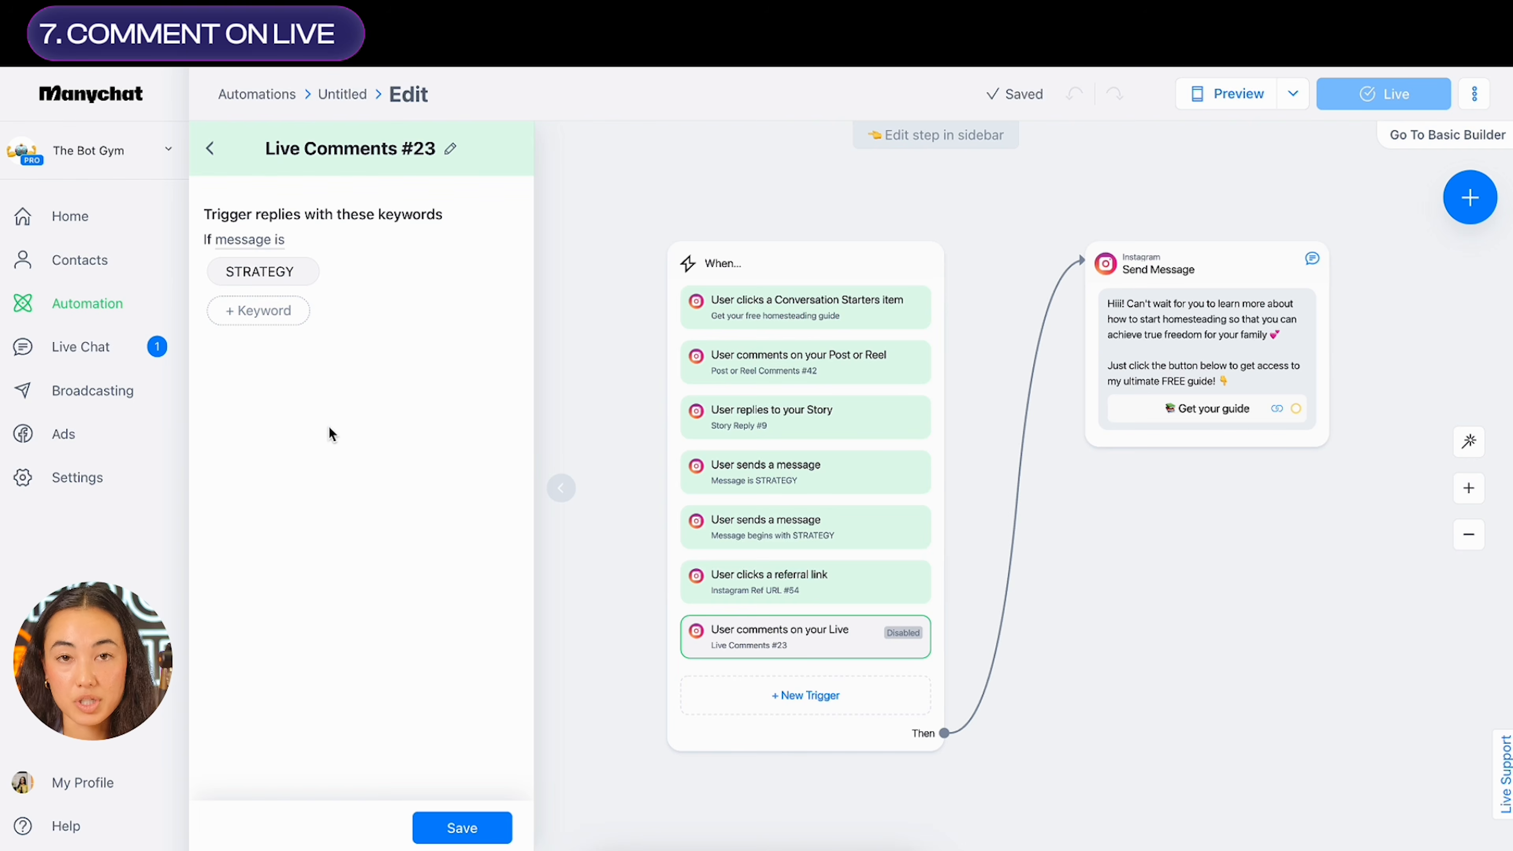
click(460, 828)
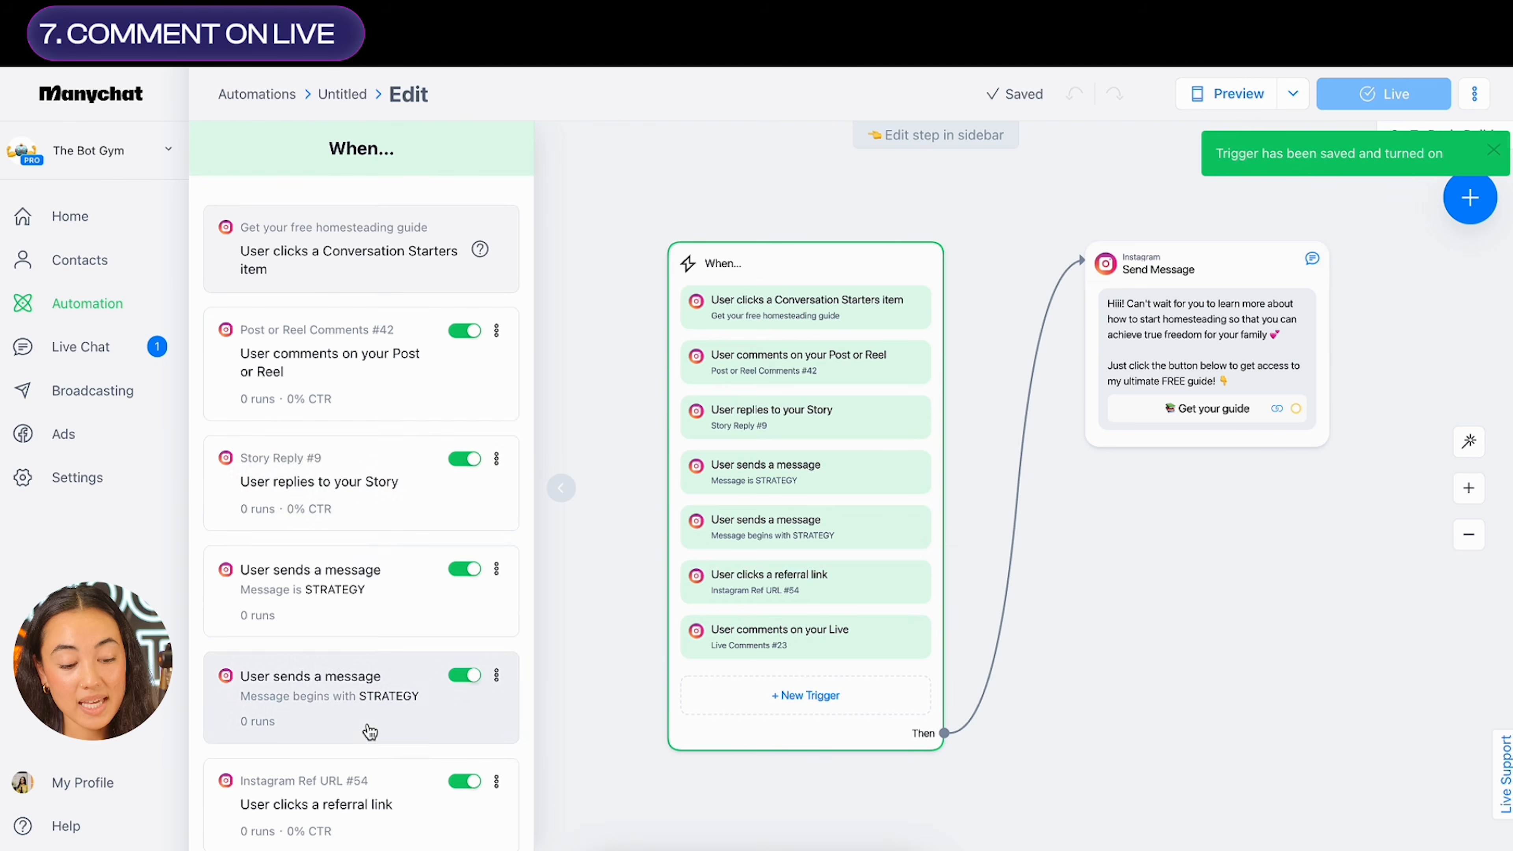
Duplicate the "User comments on your Live" trigger
scroll(369, 715, down, 2)
scroll(370, 732, down, 1)
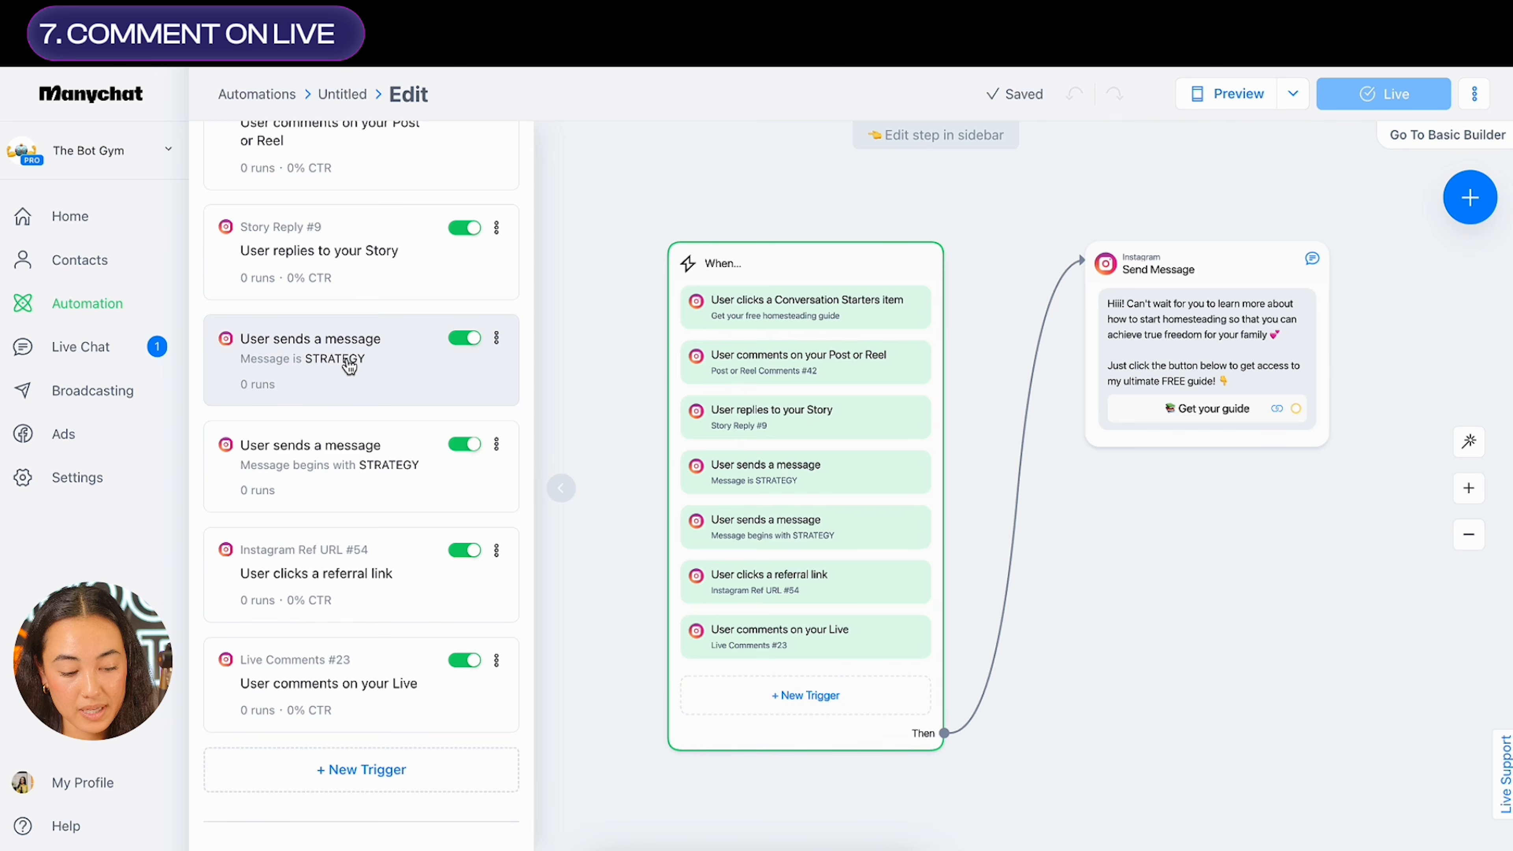
scroll(378, 480, down, 2)
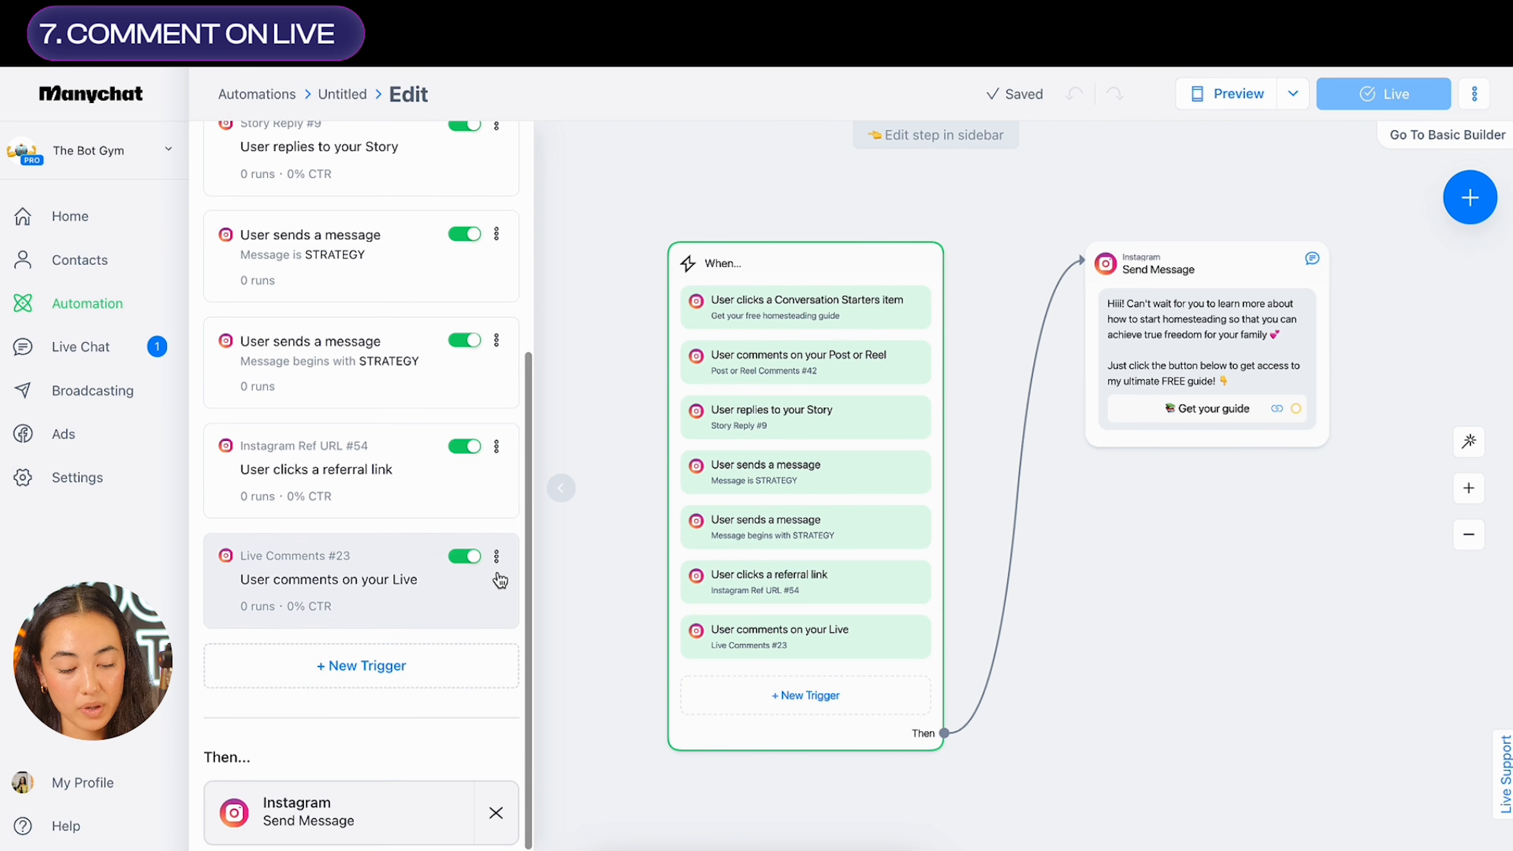
click(498, 561)
click(454, 590)
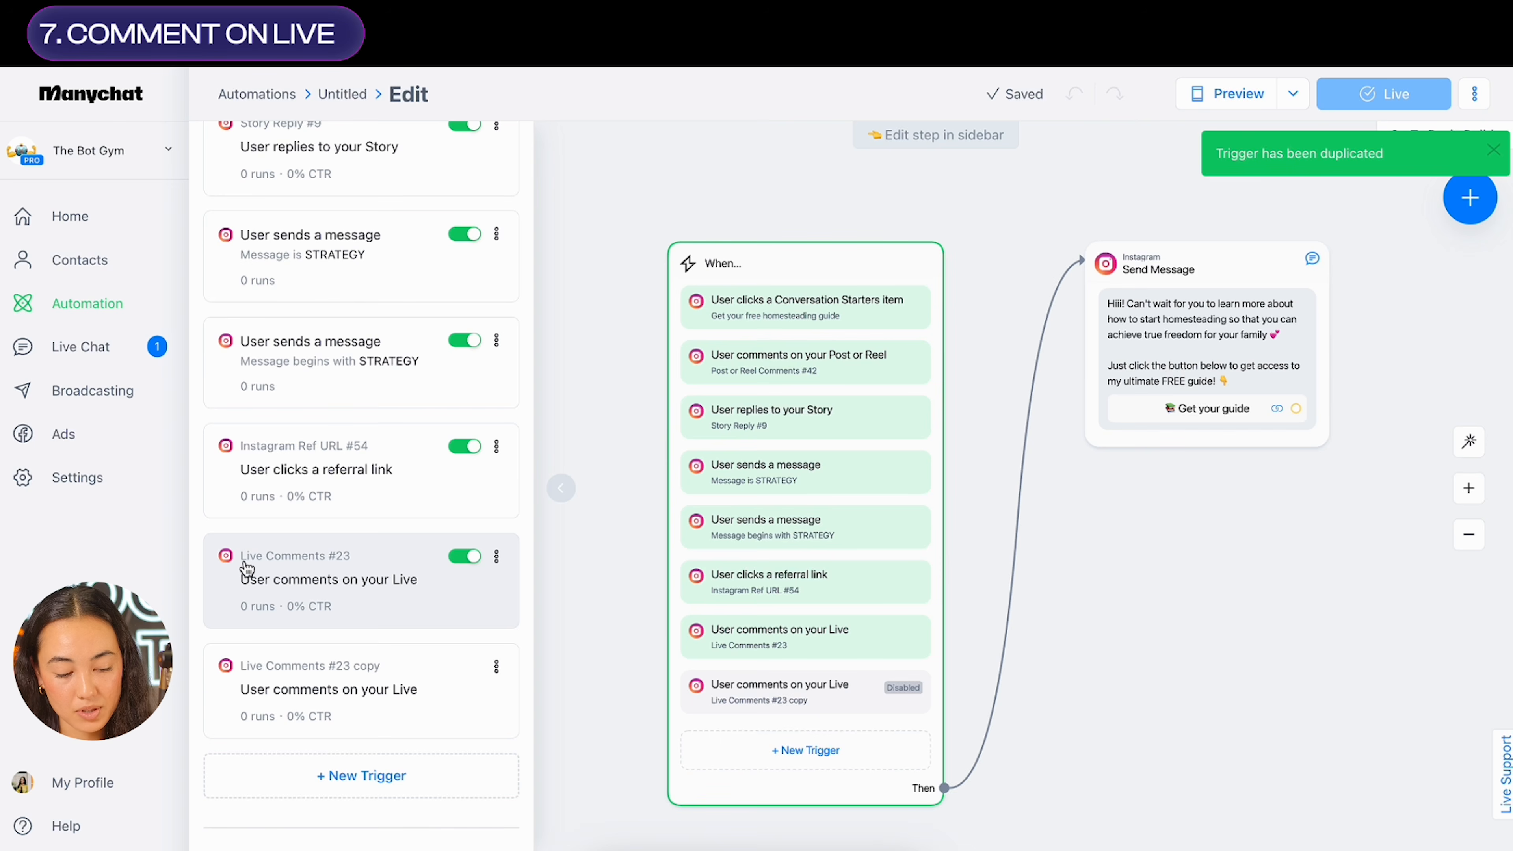
Change the duplicated Live comments trigger's condition to "message begins with" and save it
click(331, 687)
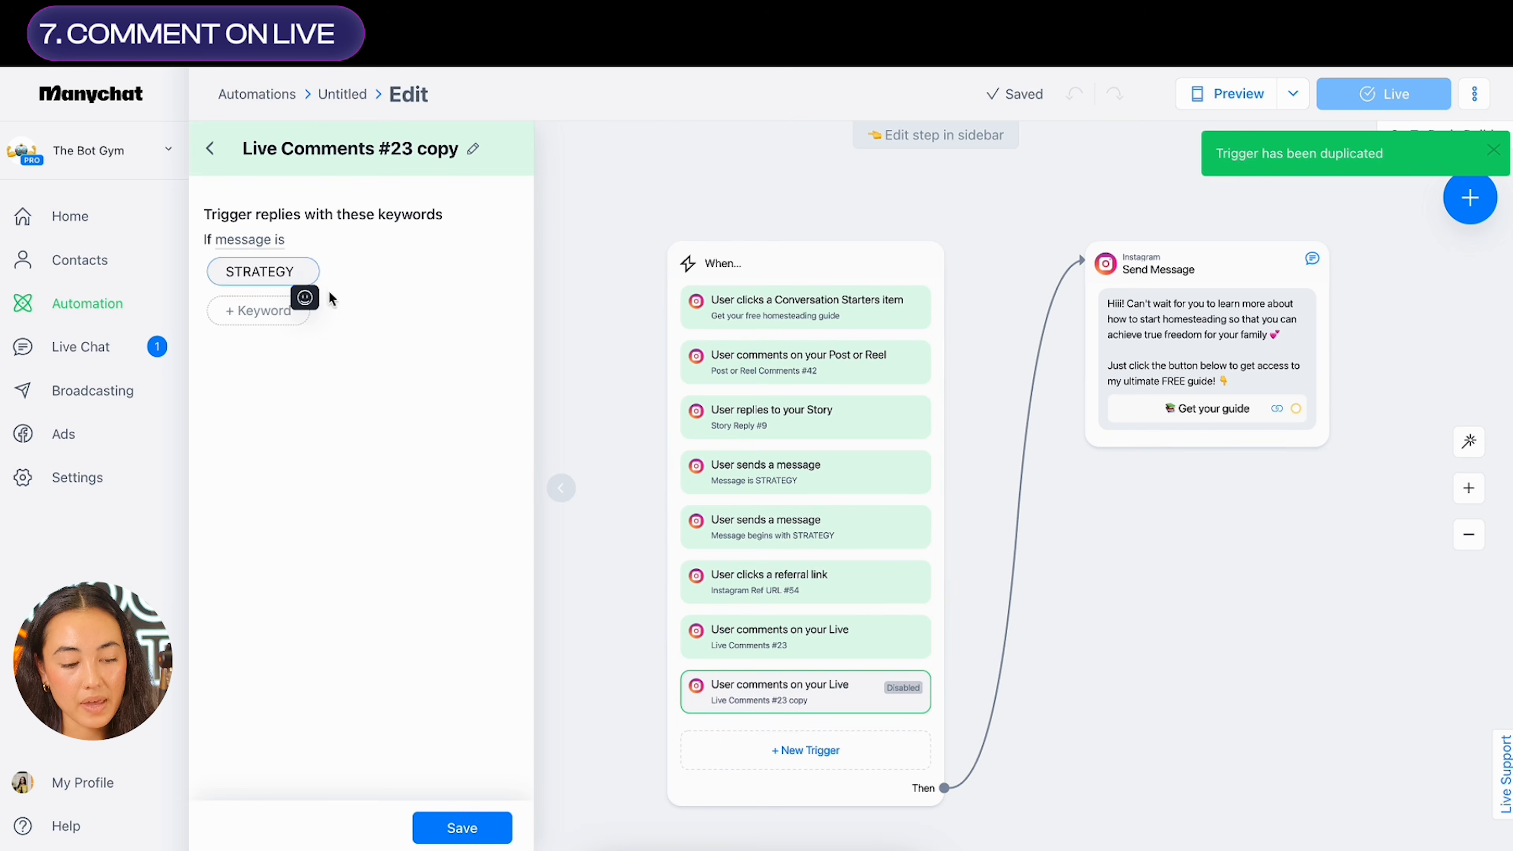
click(274, 241)
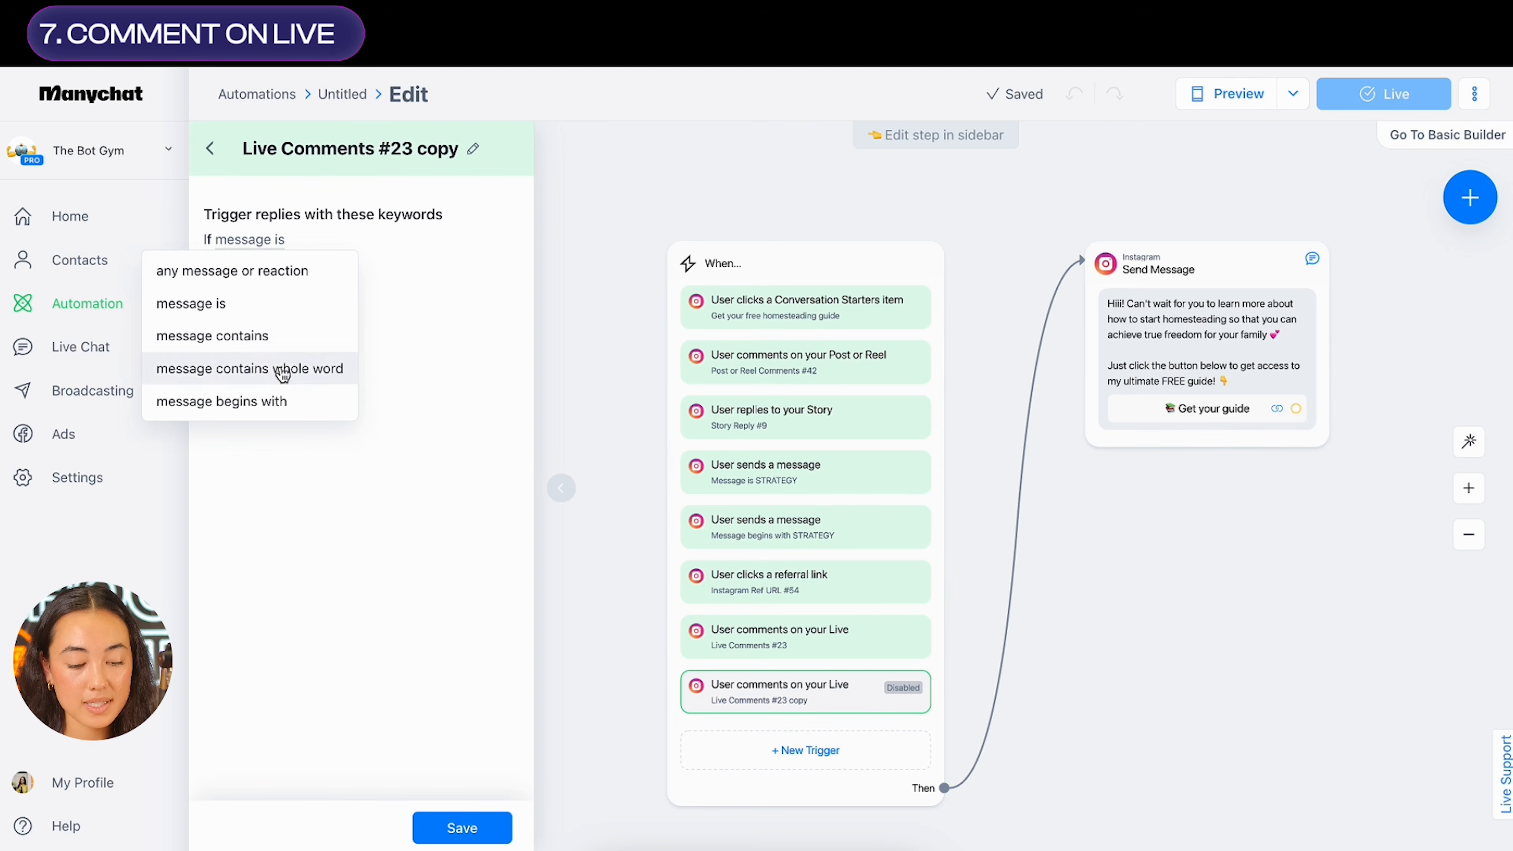
click(273, 401)
click(436, 840)
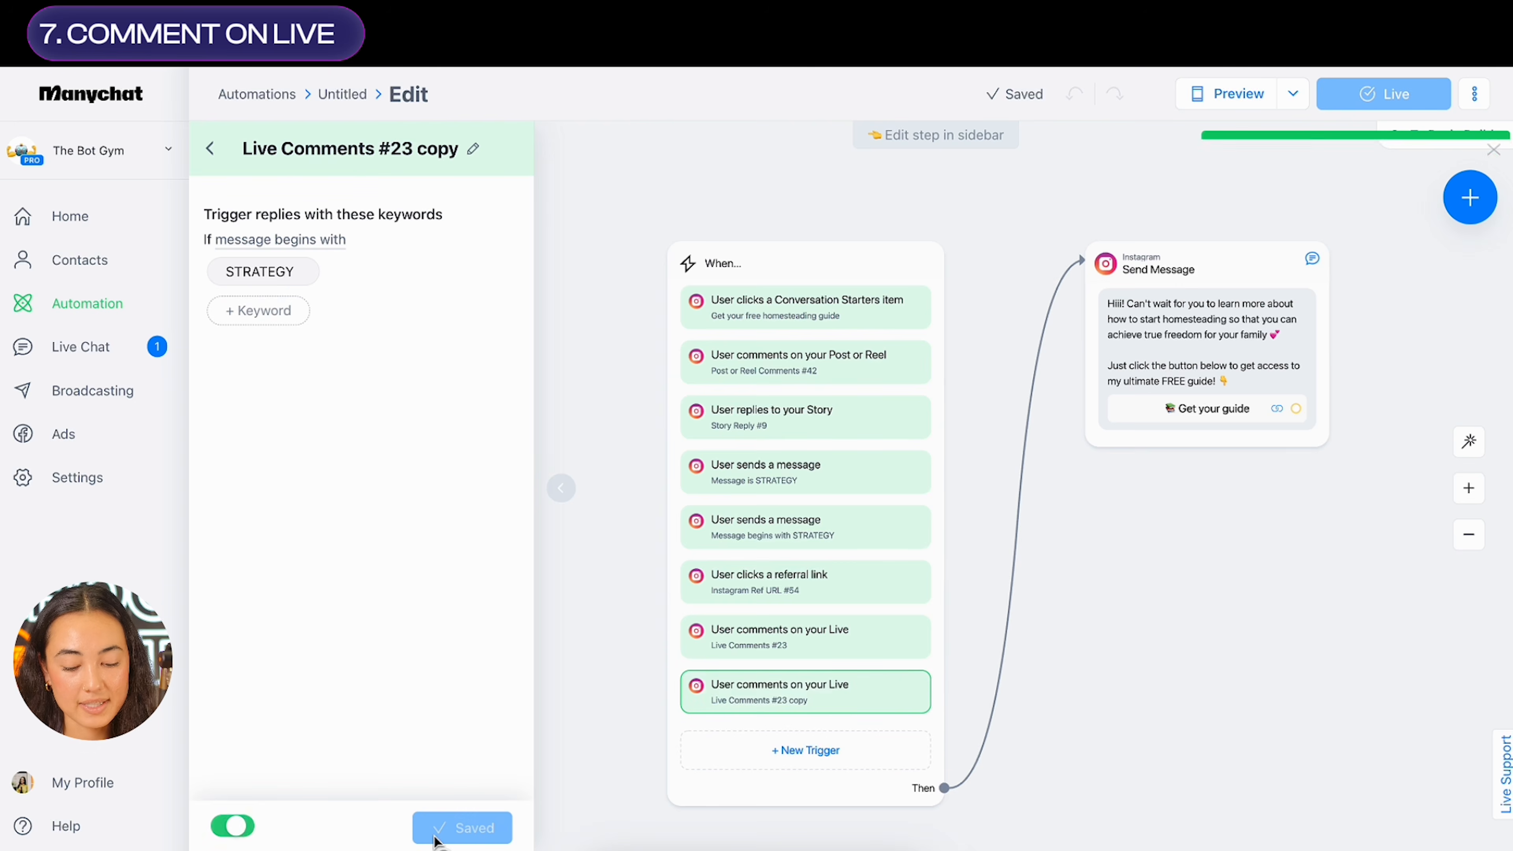
click(213, 156)
Rename the original Live comments trigger as "Live Comments: Message is"
scroll(395, 655, down, 8)
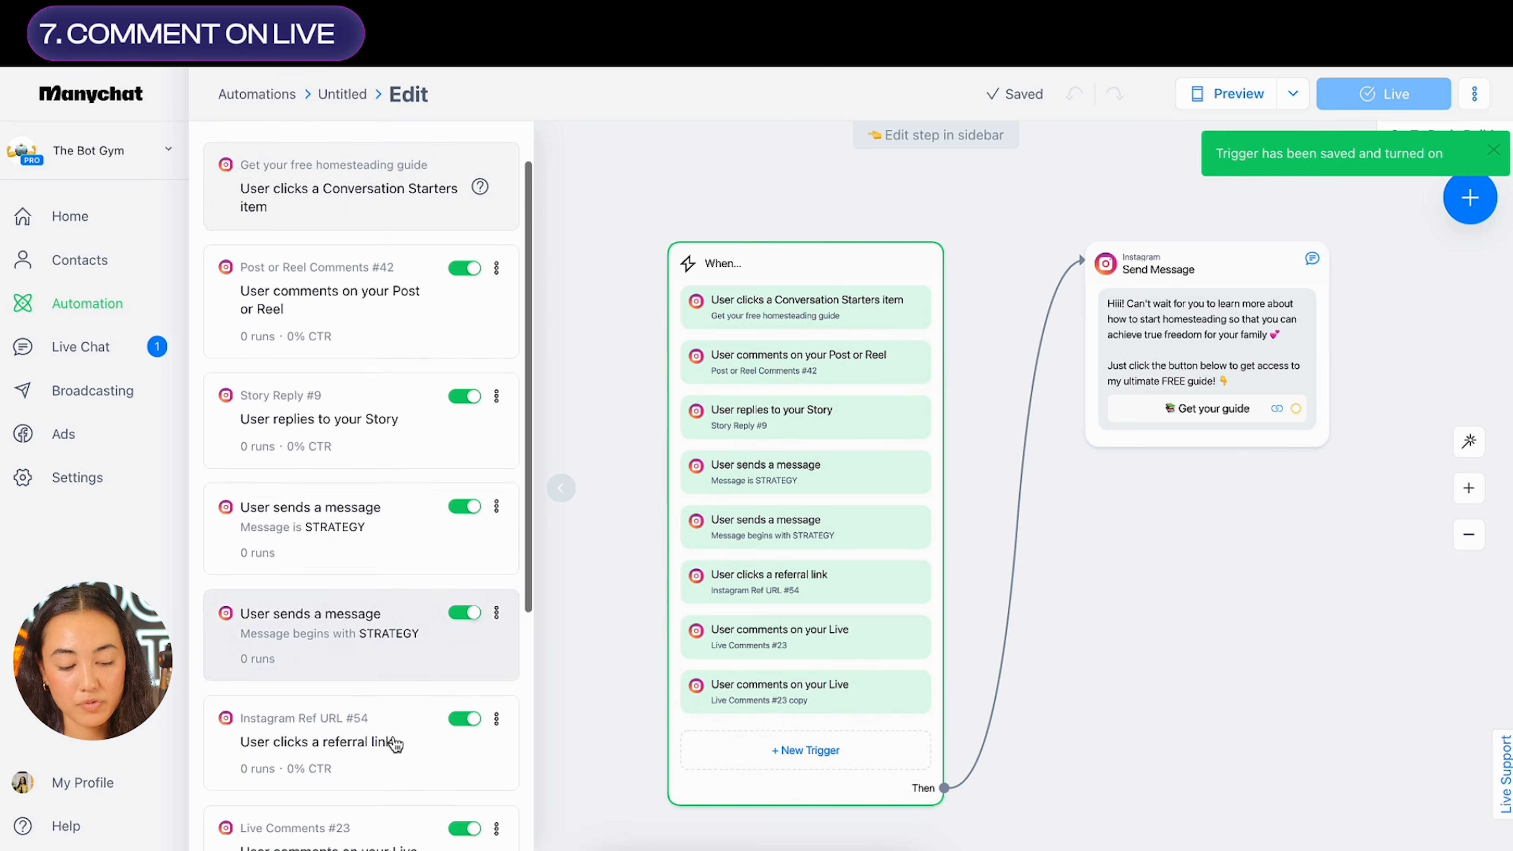
scroll(888, 699, up, 5)
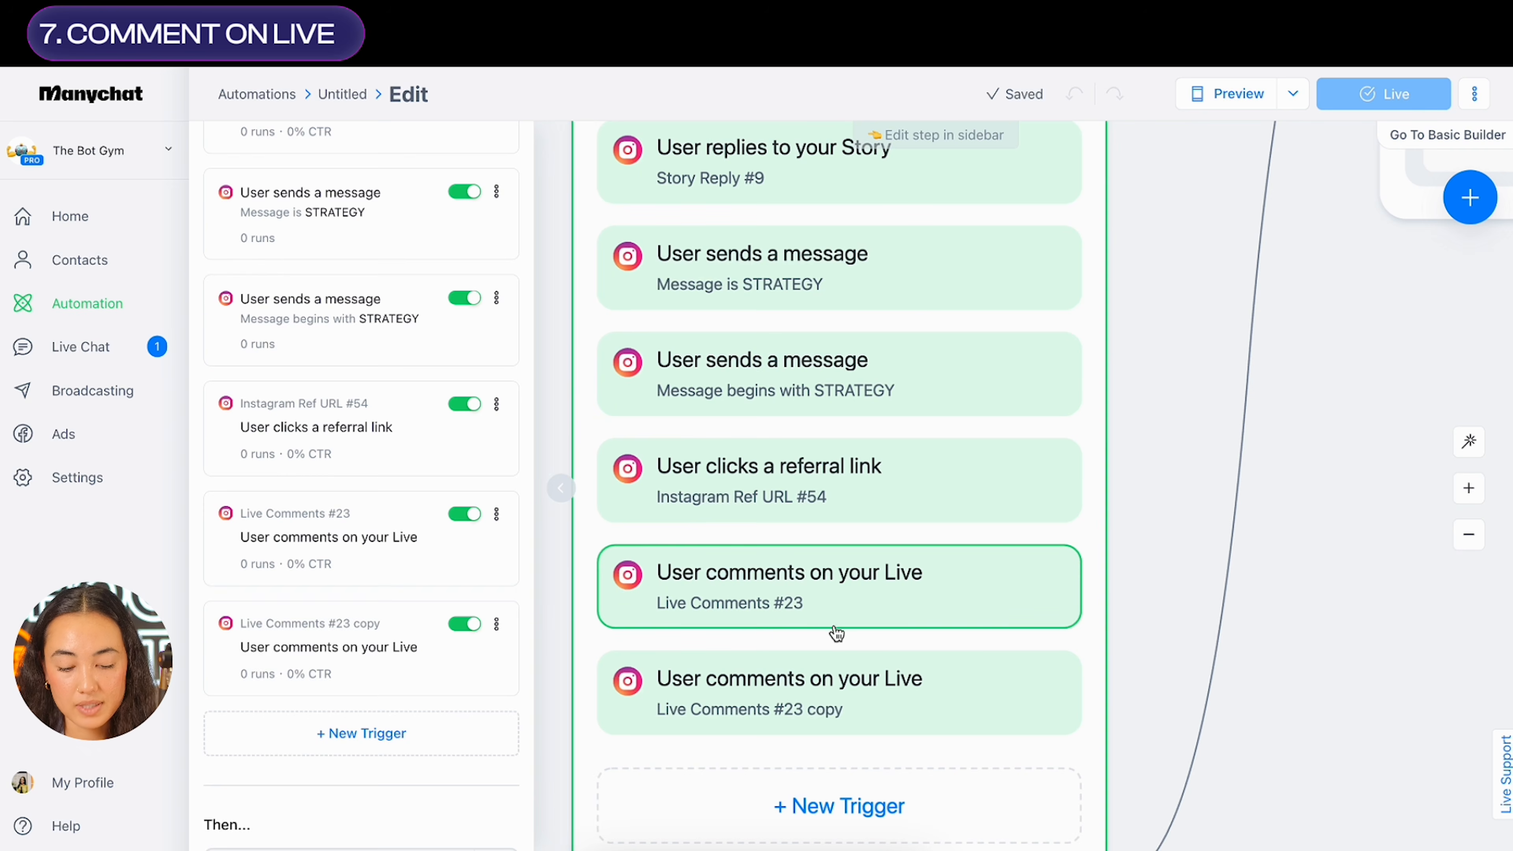
click(774, 598)
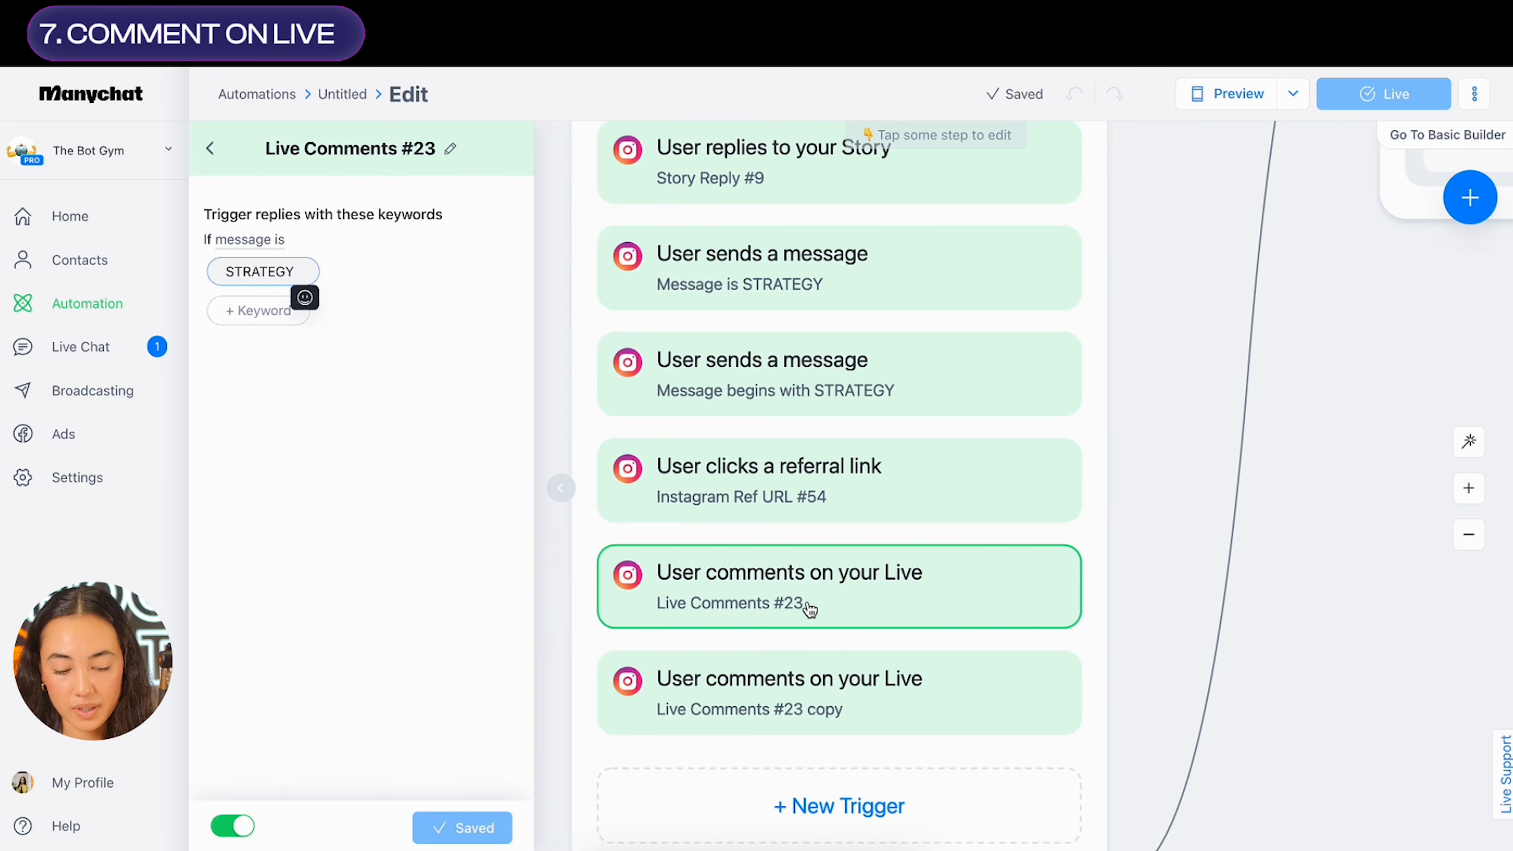
click(348, 152)
text(live Comments: Message is)
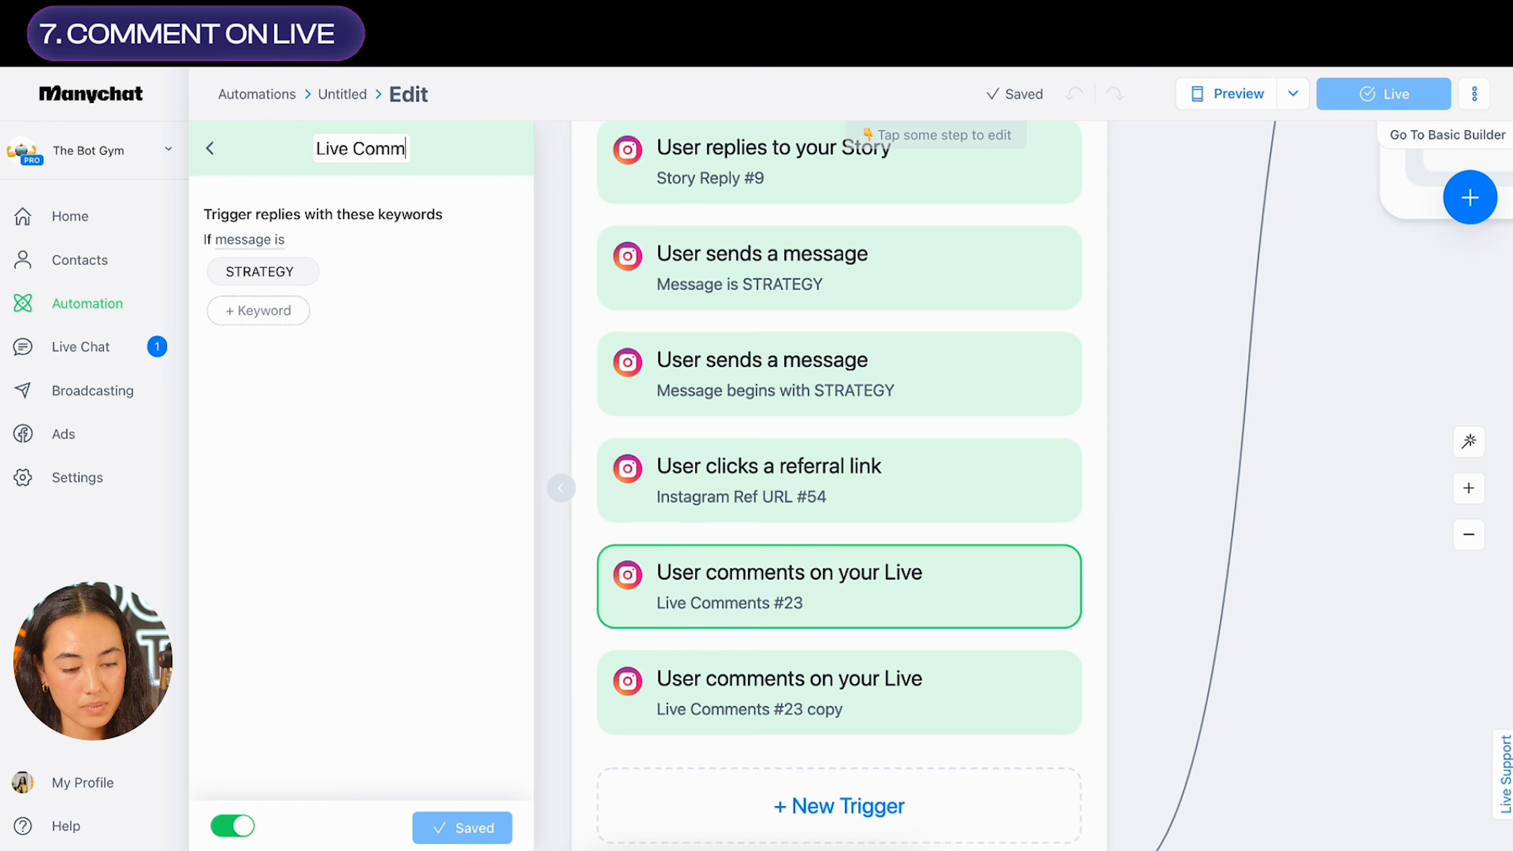
key(Return)
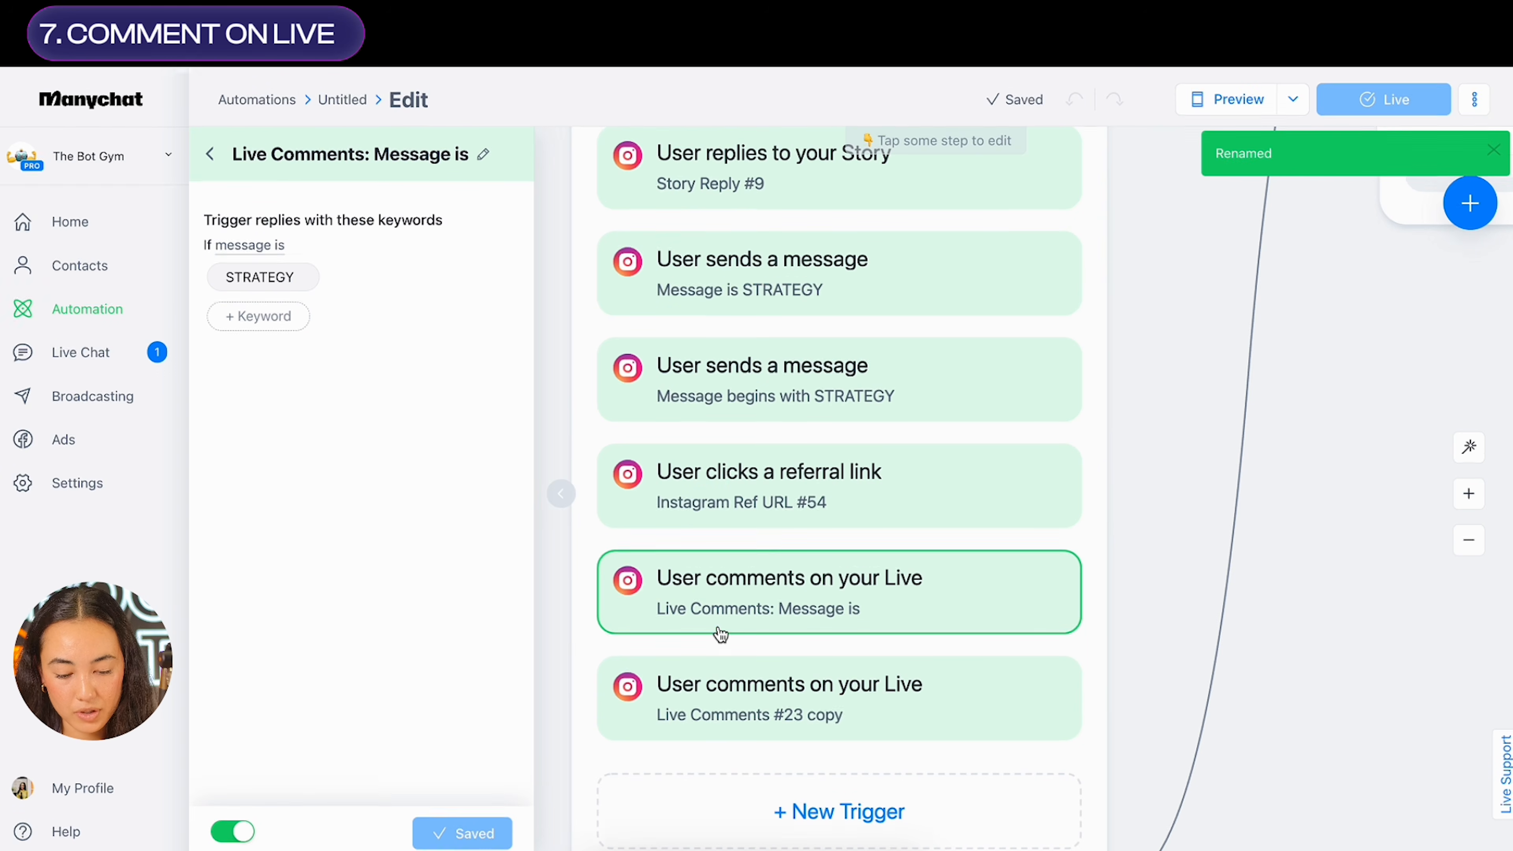
Rename the duplicated Live comments trigger as "Live Comments: Message begins with" and close its settings
click(770, 709)
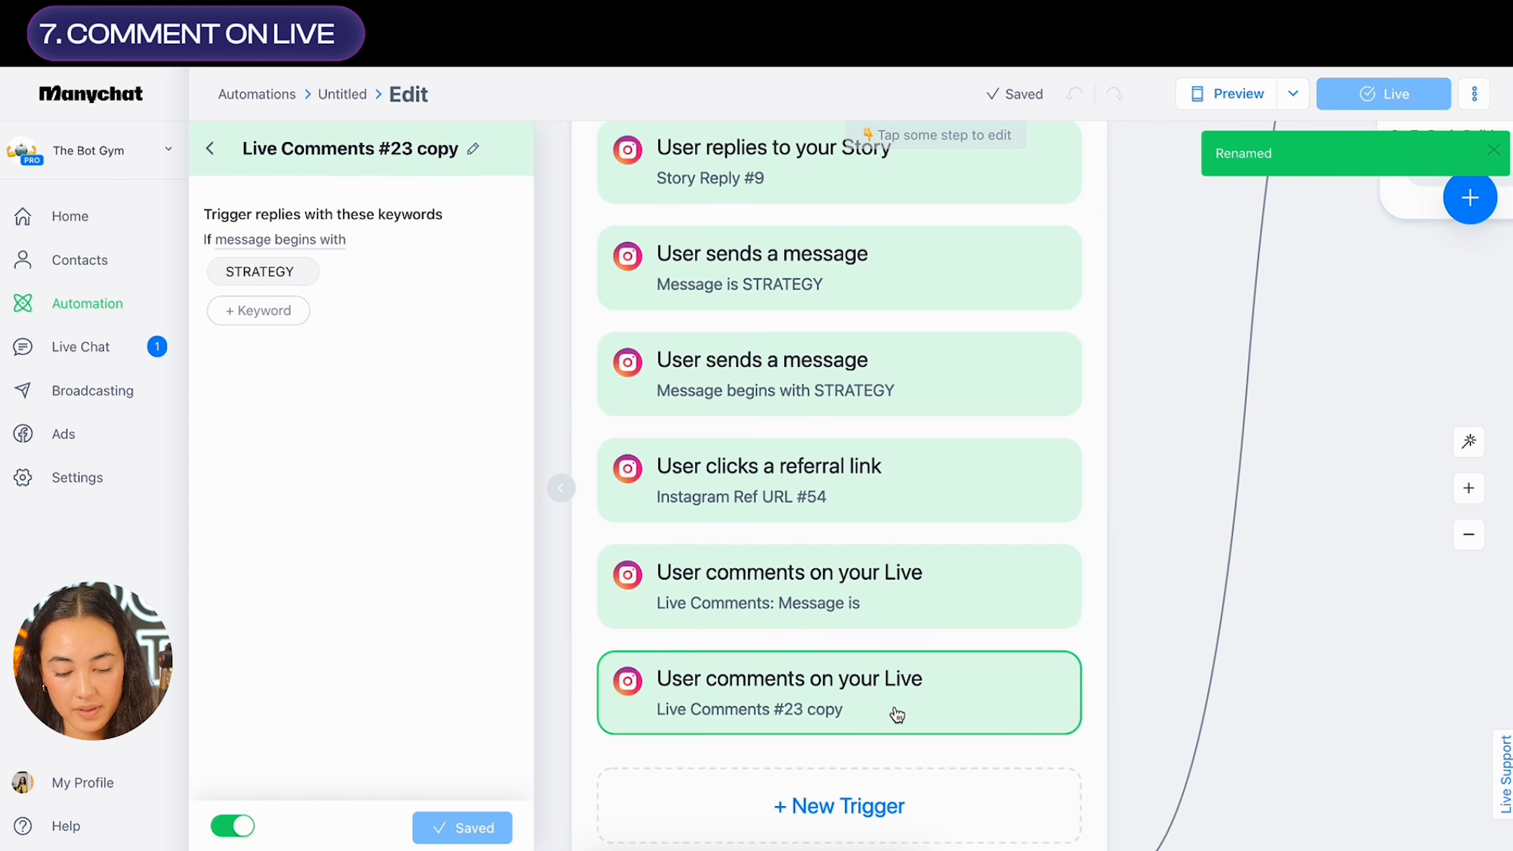
click(416, 148)
text(Live Comment)
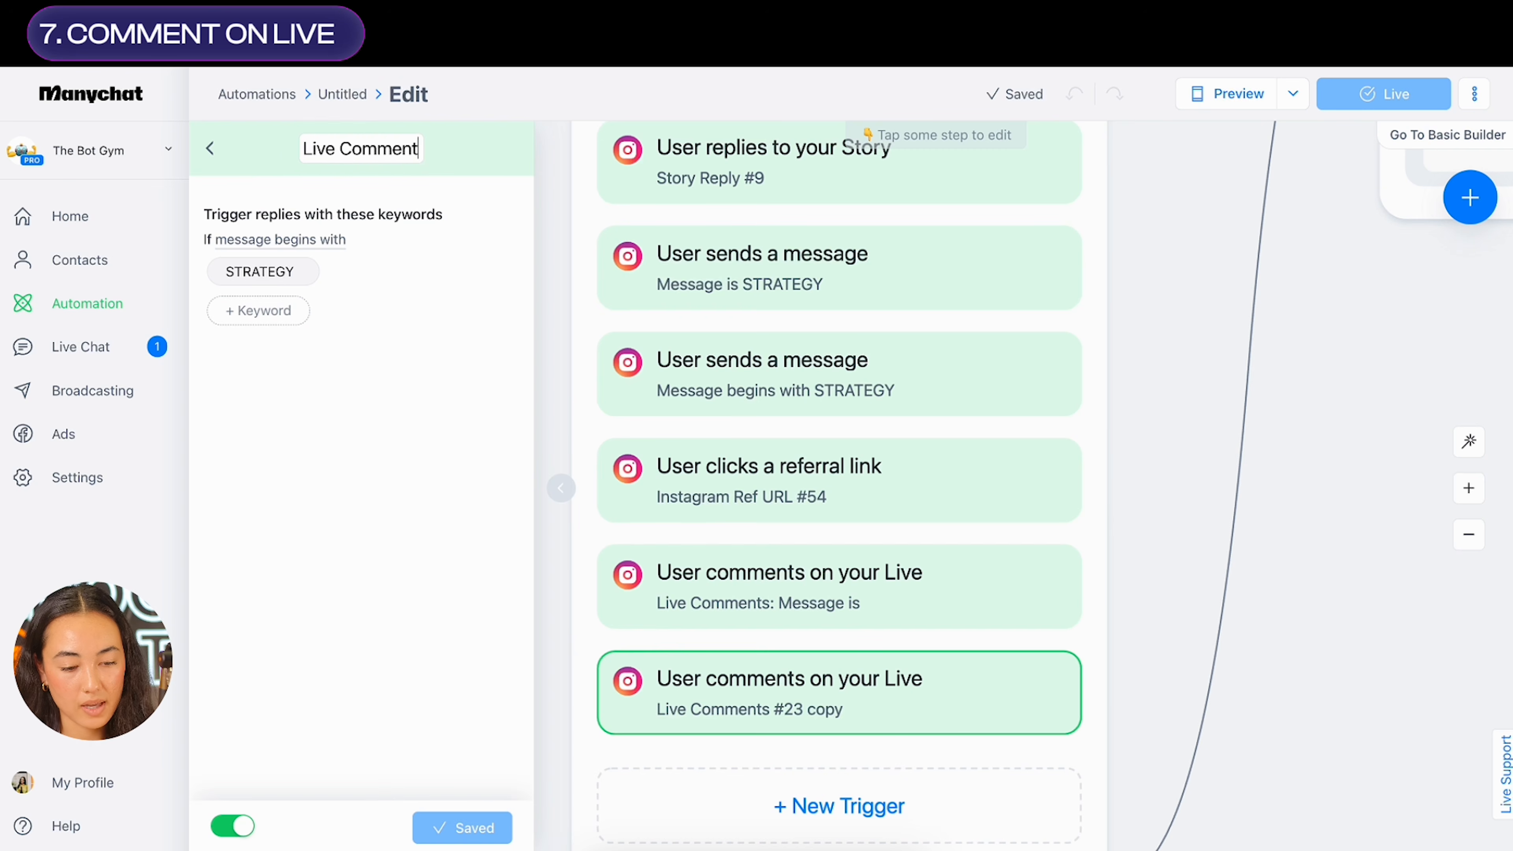
text(s: Message begins with)
key(Return)
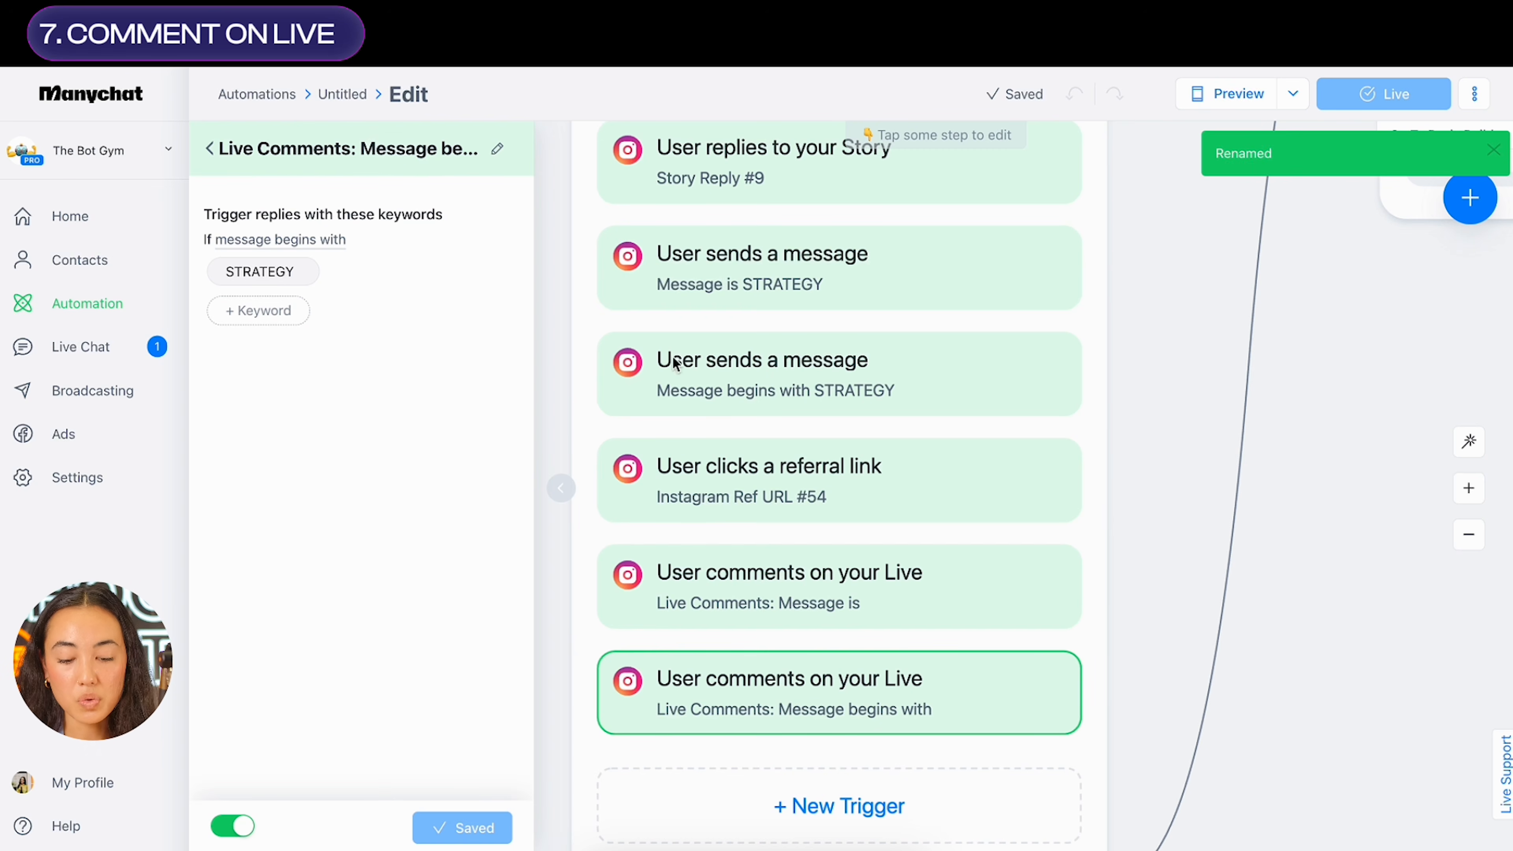
click(1290, 598)
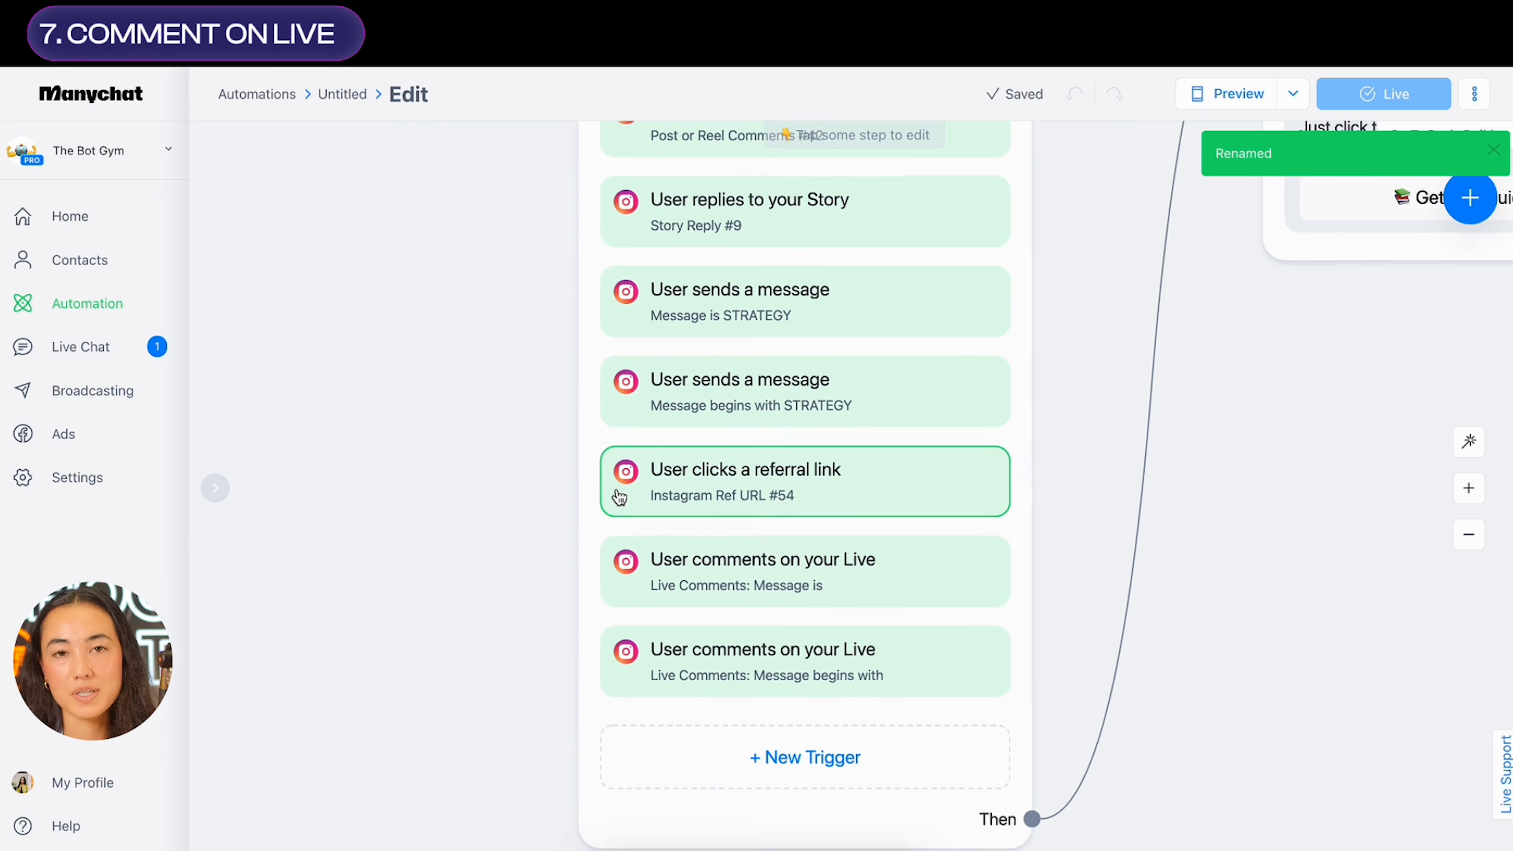
scroll(1131, 471, right, 3)
scroll(1094, 483, down, 2)
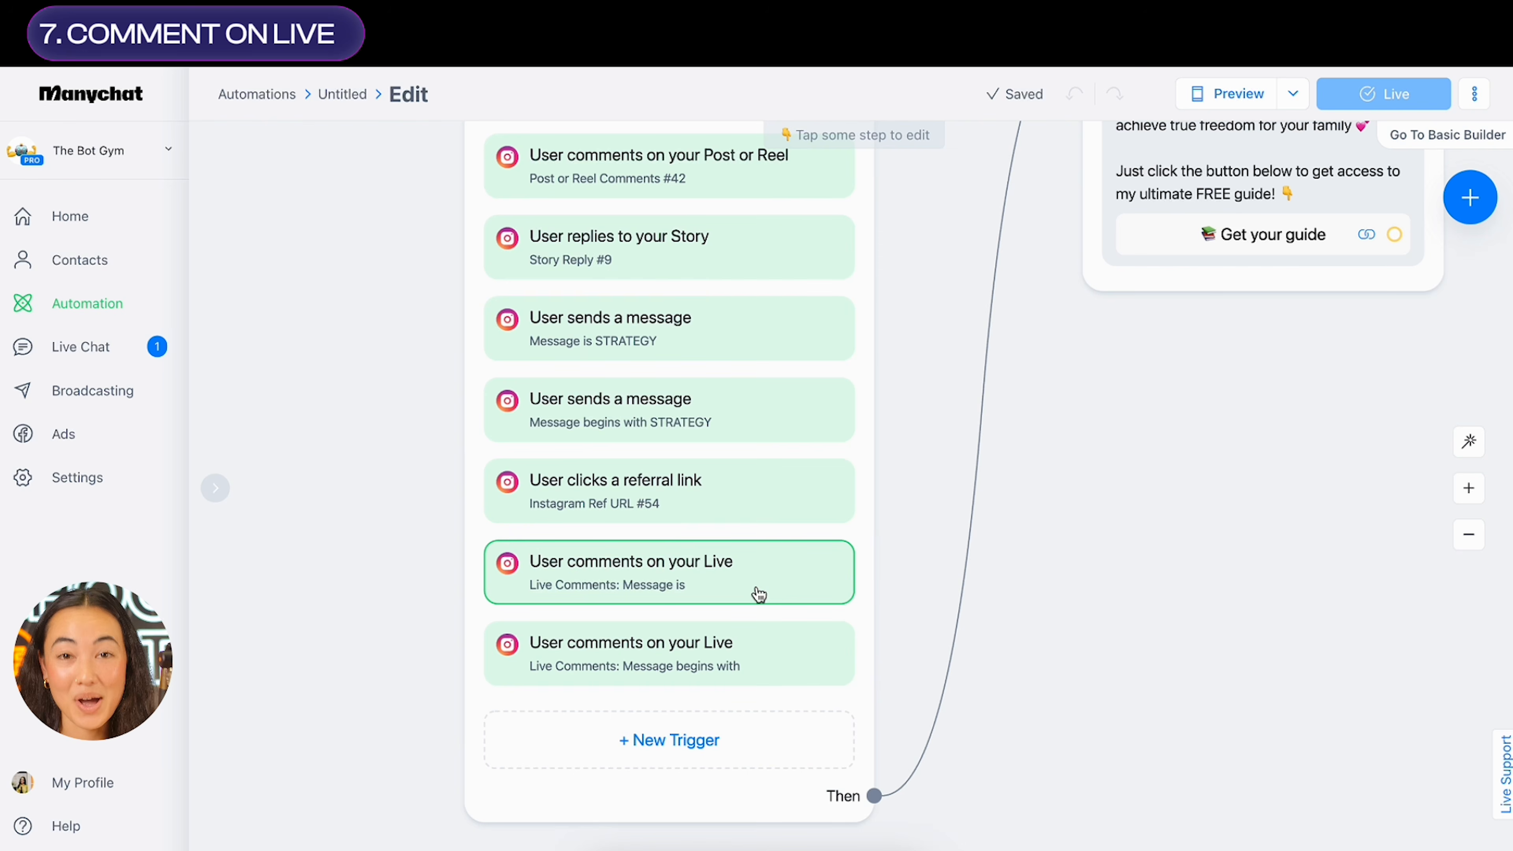
scroll(814, 674, down, 3)
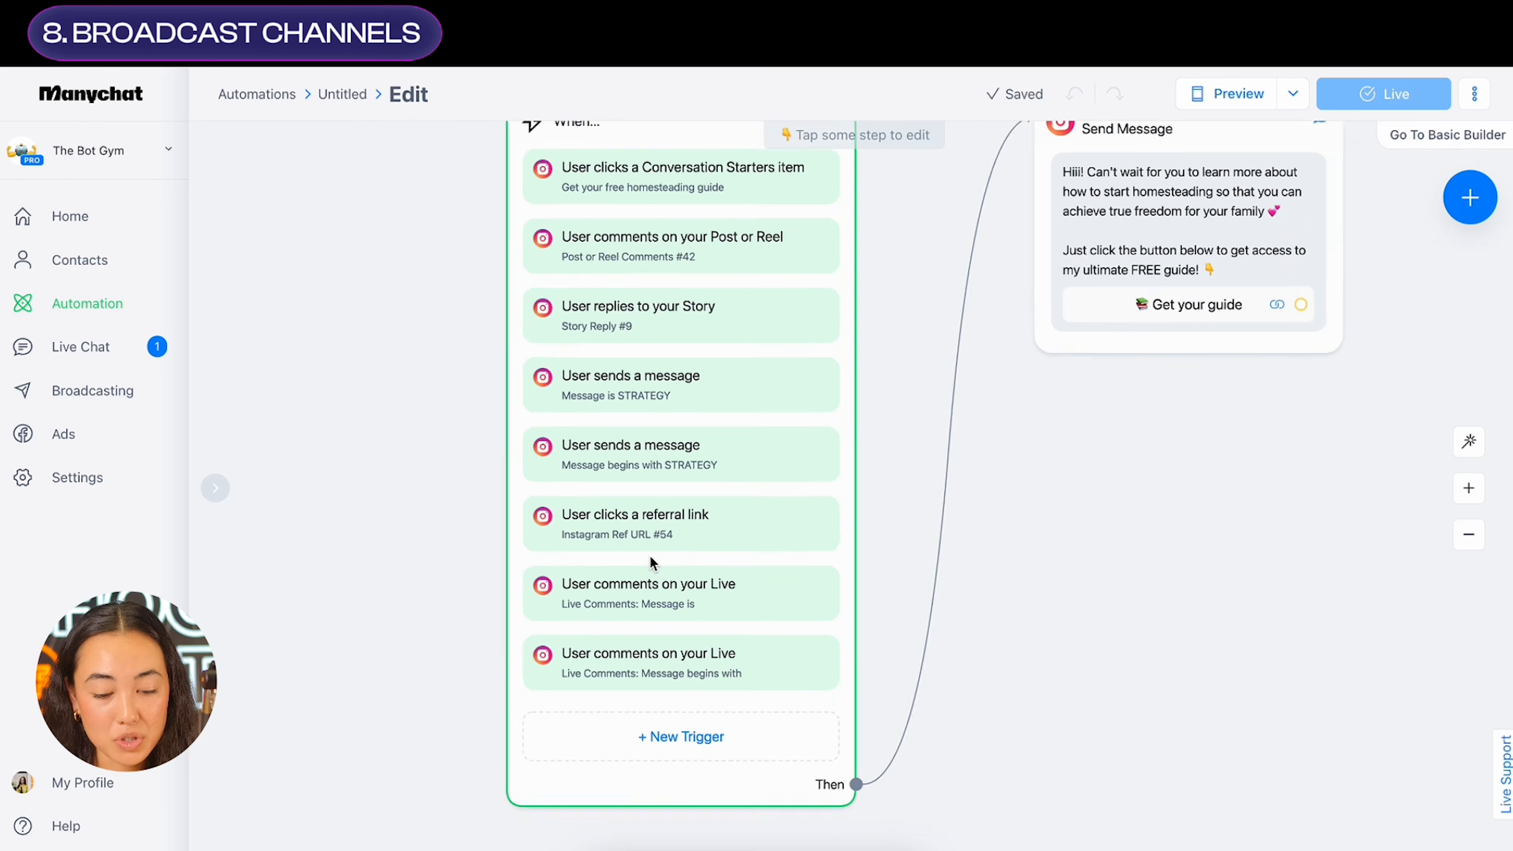
scroll(651, 559, up, 3)
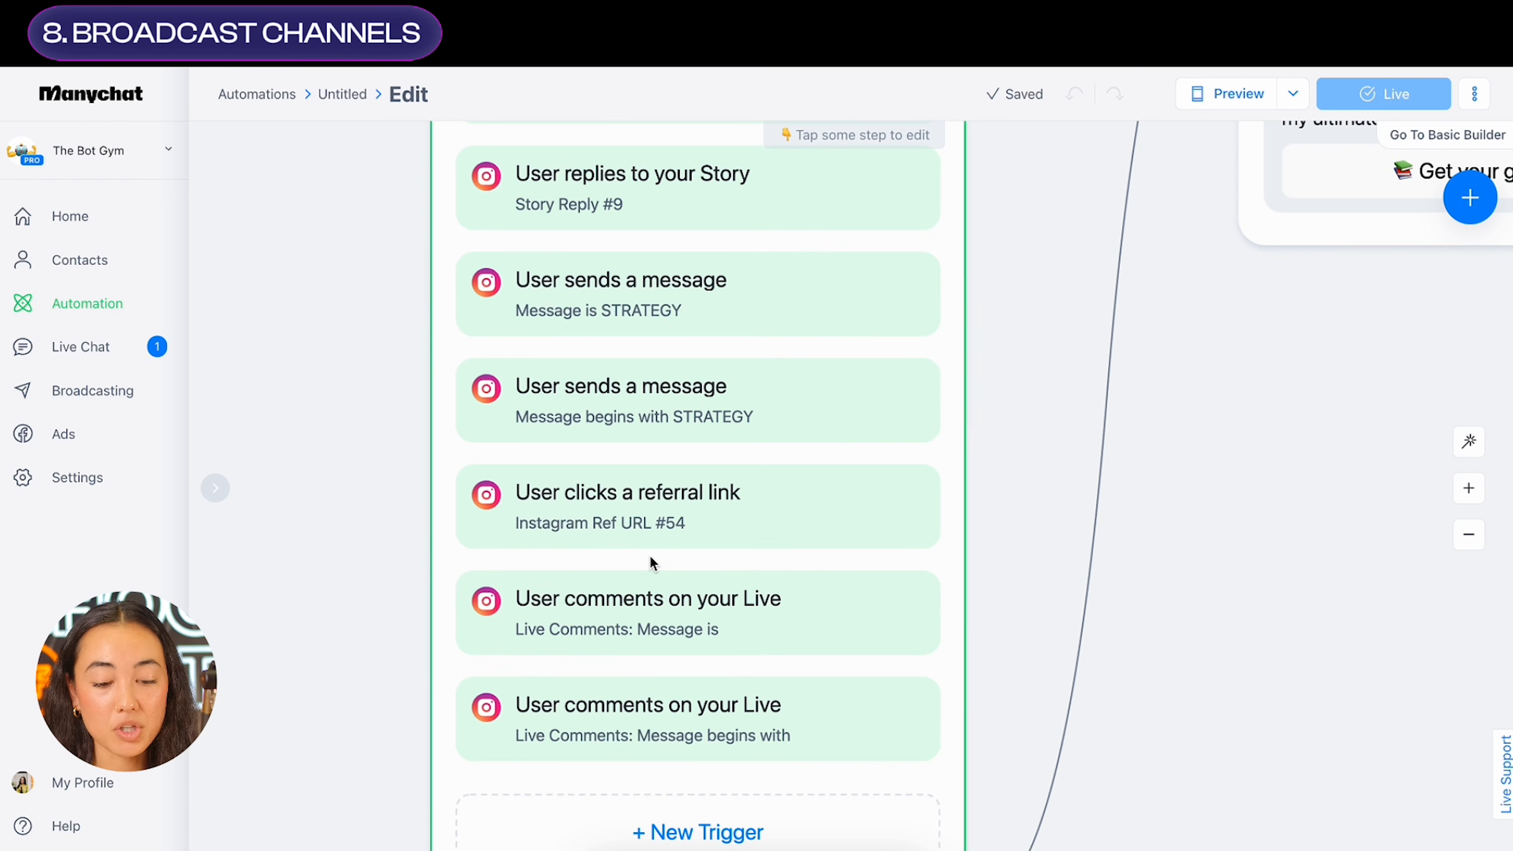
click(661, 525)
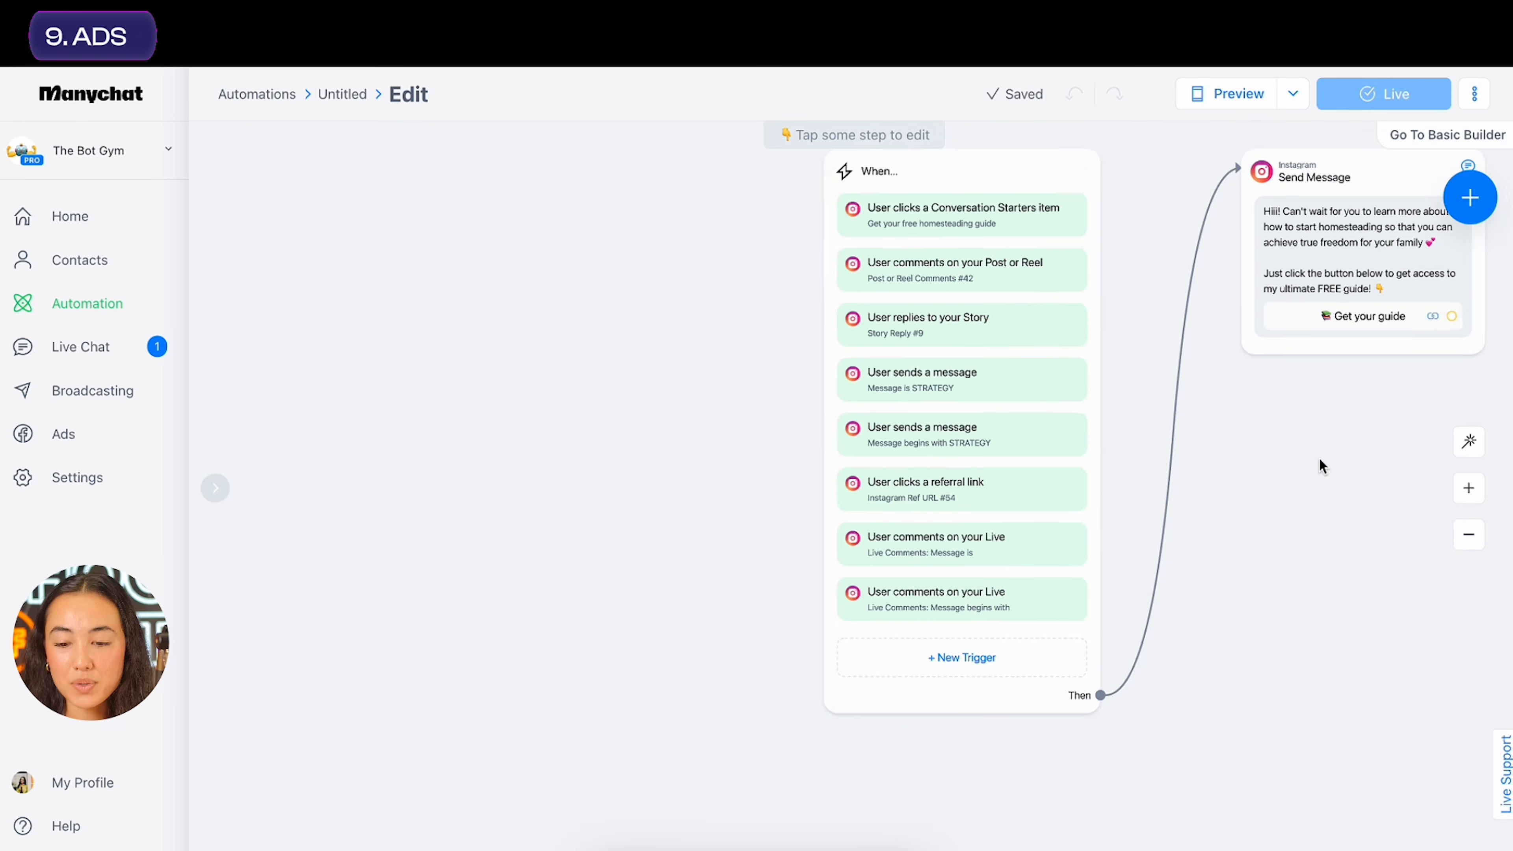
drag(1320, 458, 954, 550)
scroll(955, 551, down, 1)
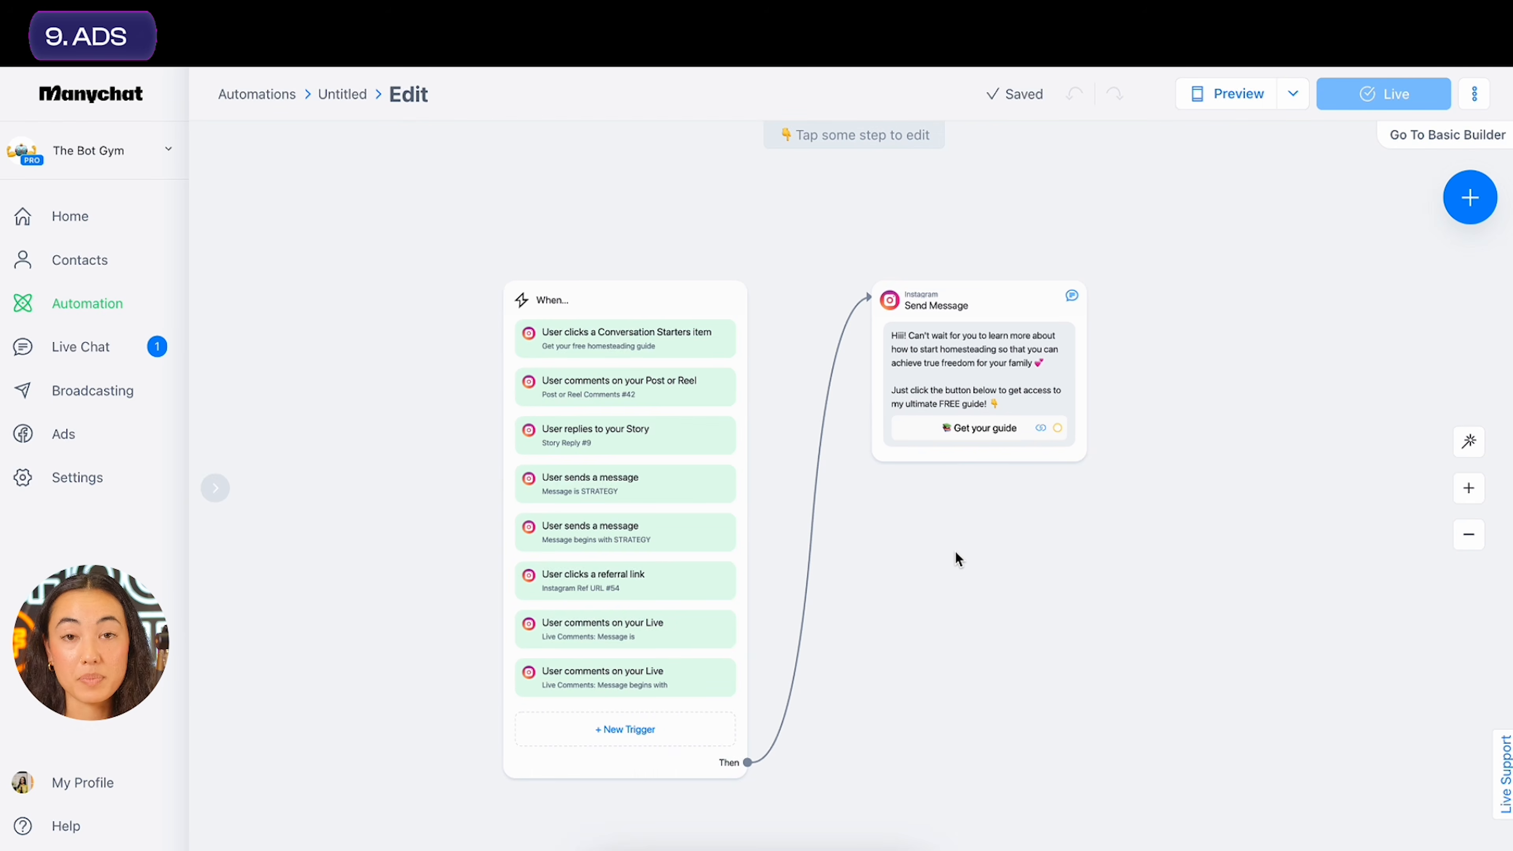
Return to the automations list and duplicate the "Story Mentions: Homesteading Free Guide" automation
click(85, 307)
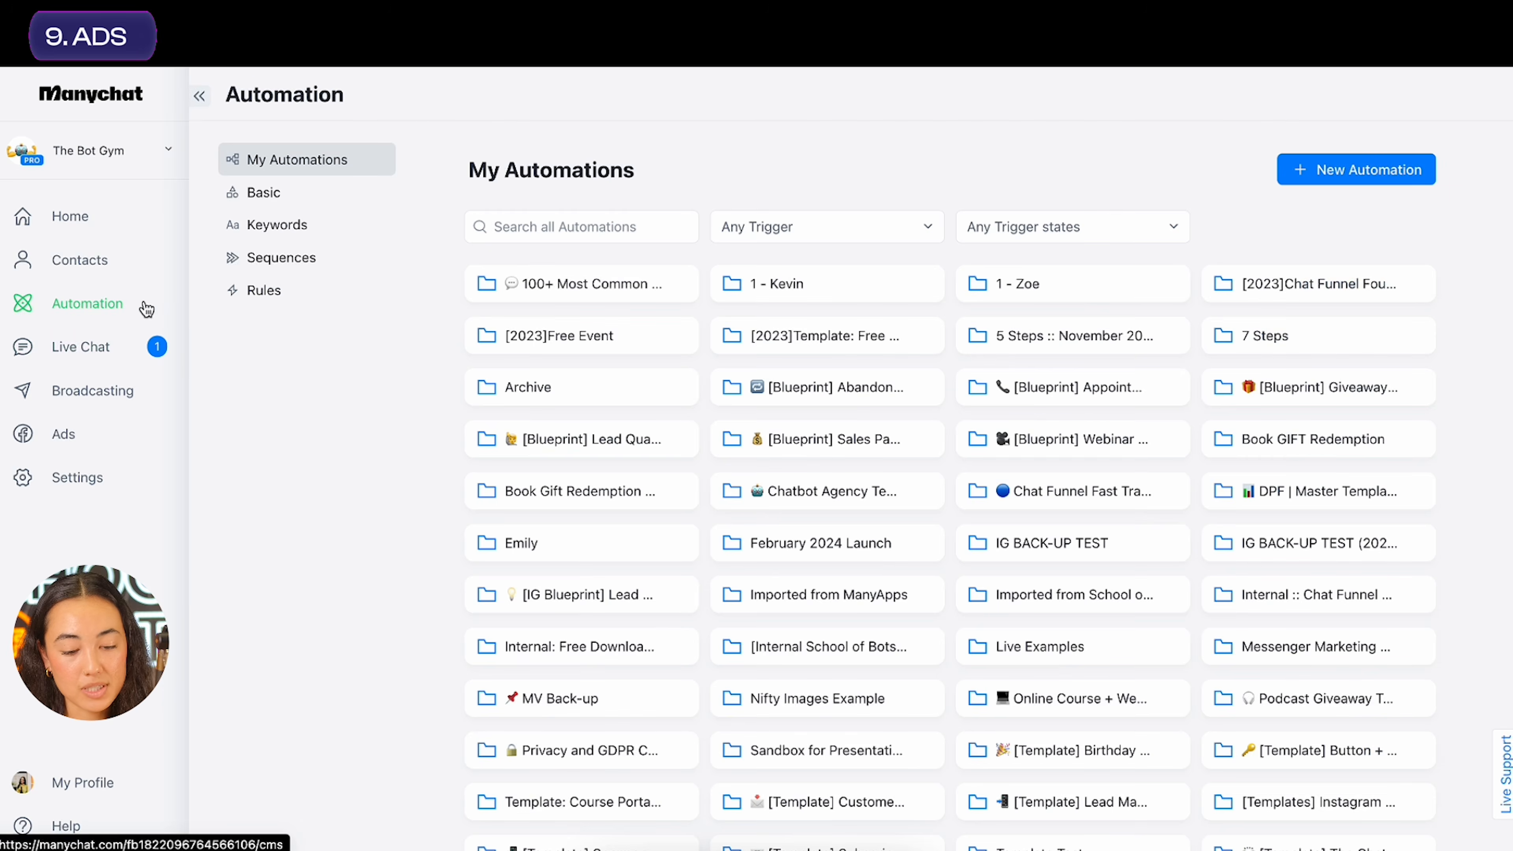
scroll(564, 677, down, 10)
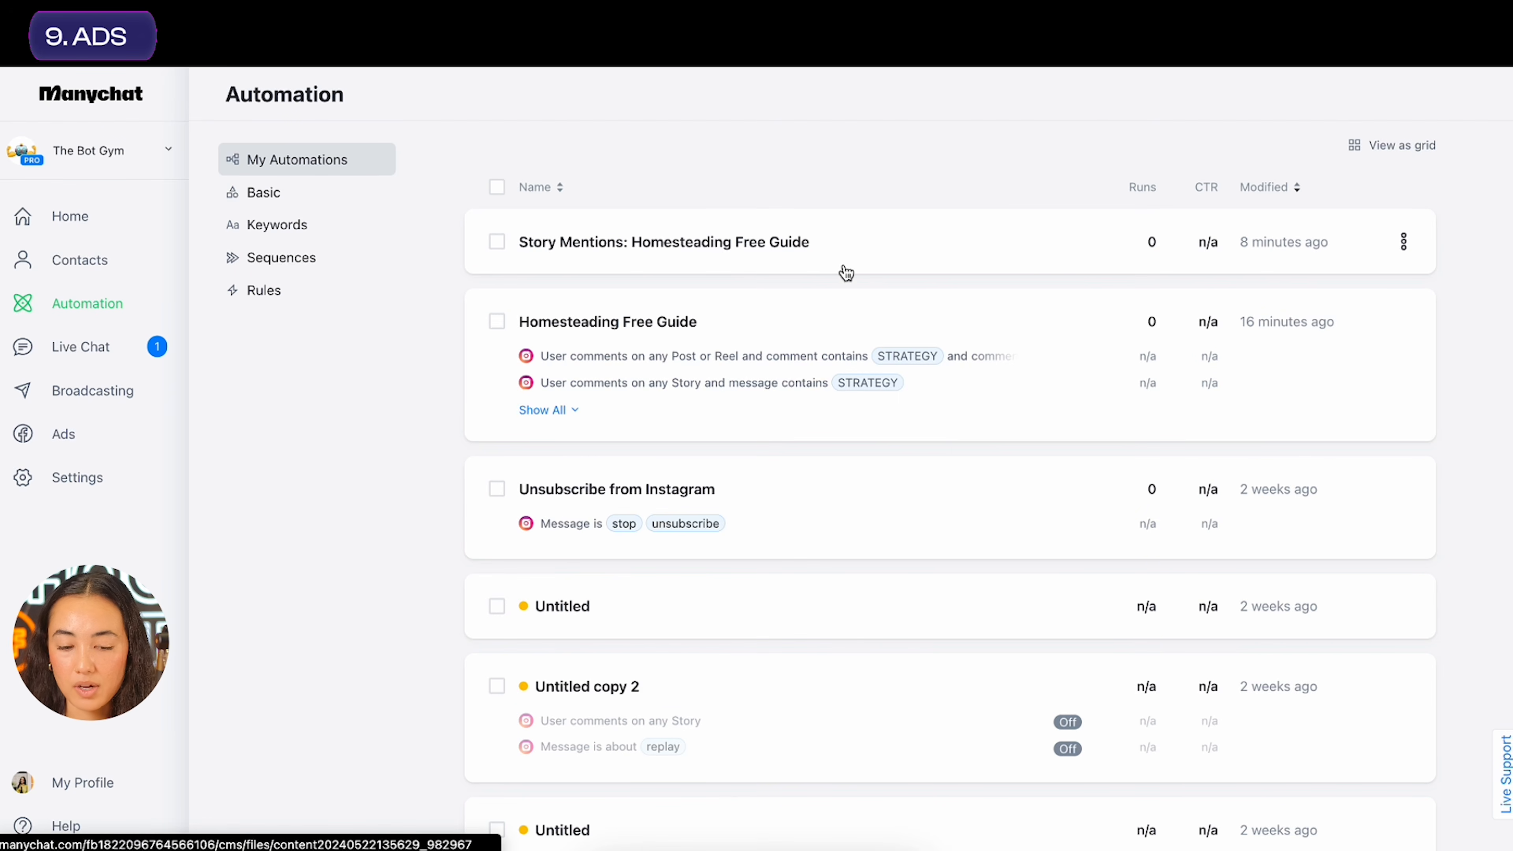
scroll(1446, 332, up, 1)
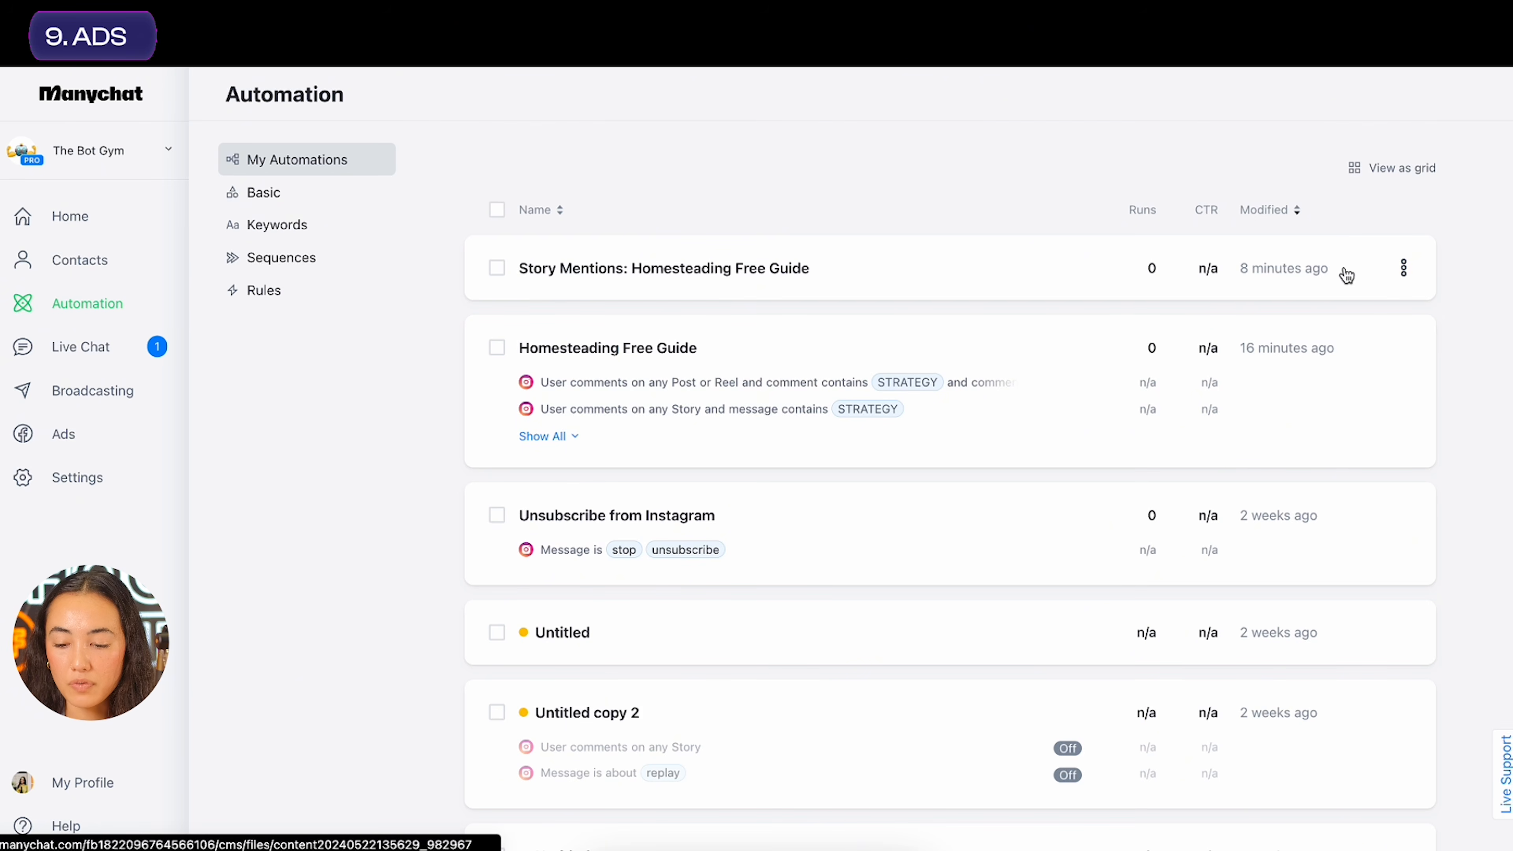
click(1403, 269)
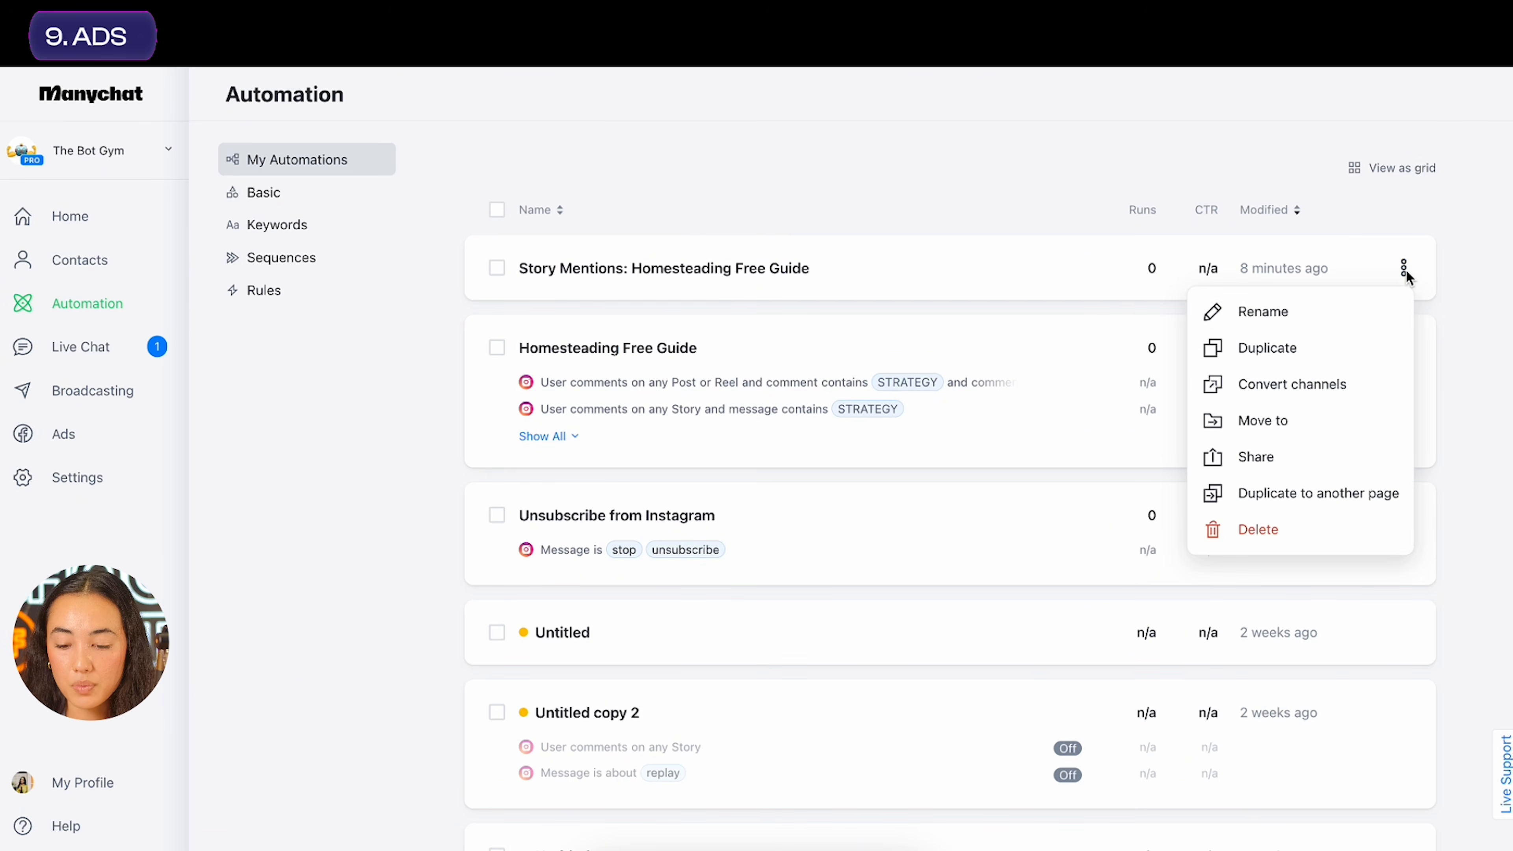
click(1341, 348)
click(694, 408)
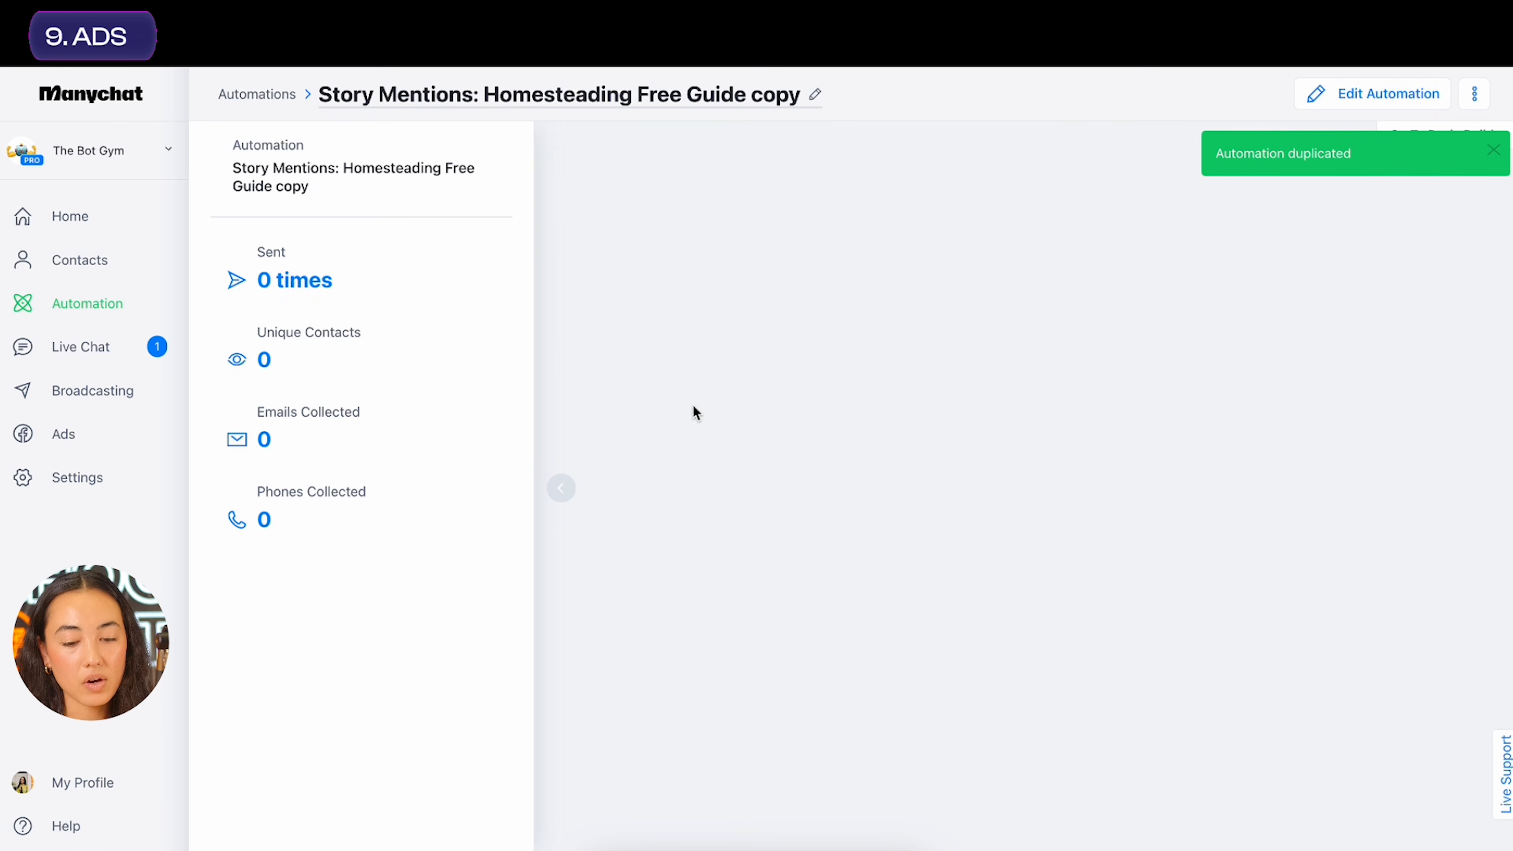
Rename the duplicated automation as "Ads: Homesteading Free Guide"
click(731, 101)
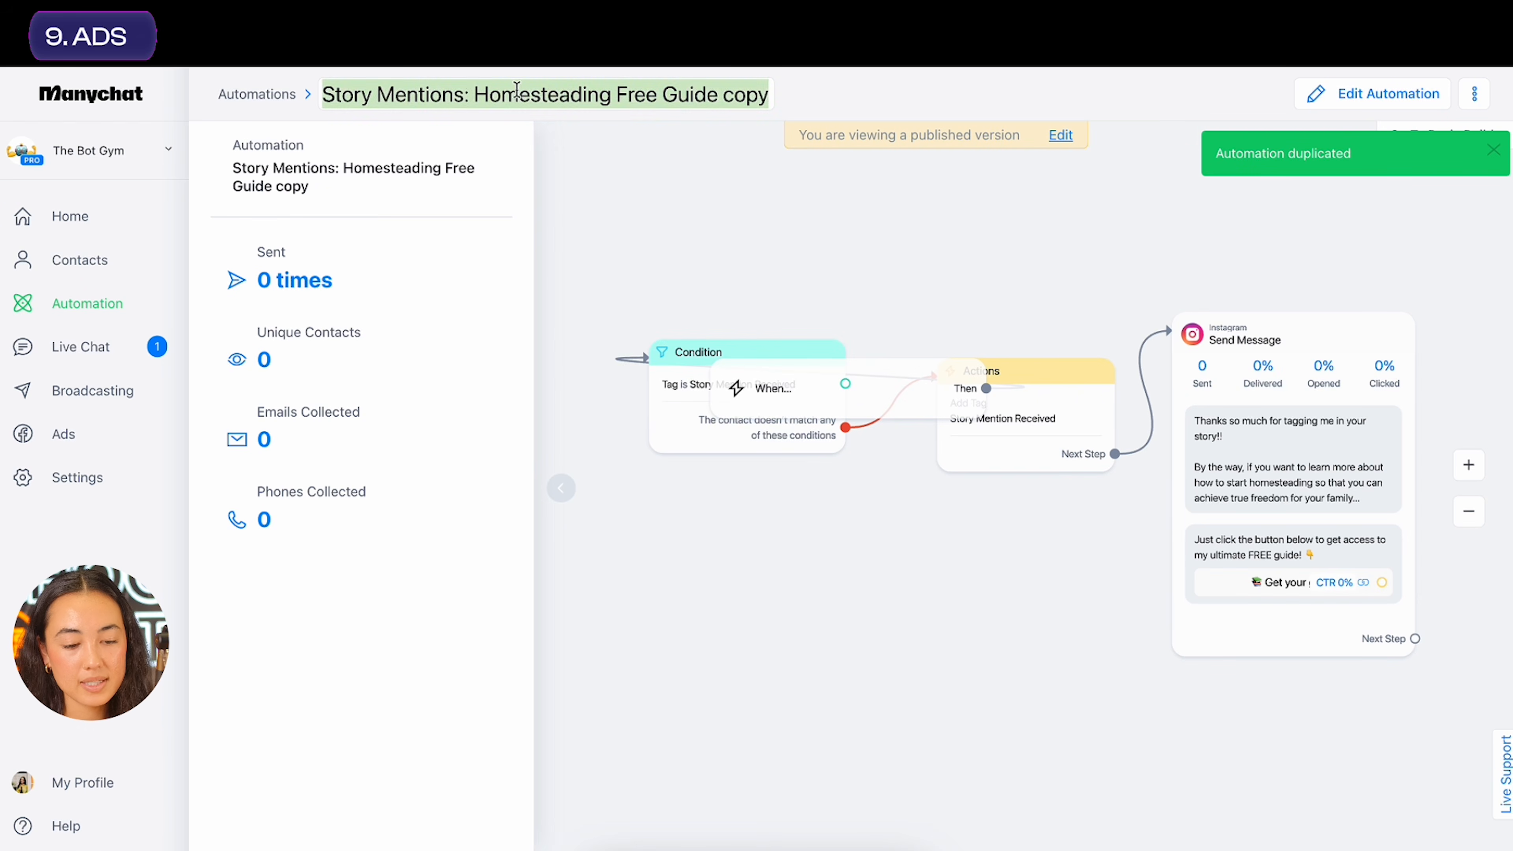
drag(464, 94, 224, 101)
text(Ads)
key(BackSpace)
key(BackSpace)
key(BackSpace)
key(BackSpace)
key(BackSpace)
key(Return)
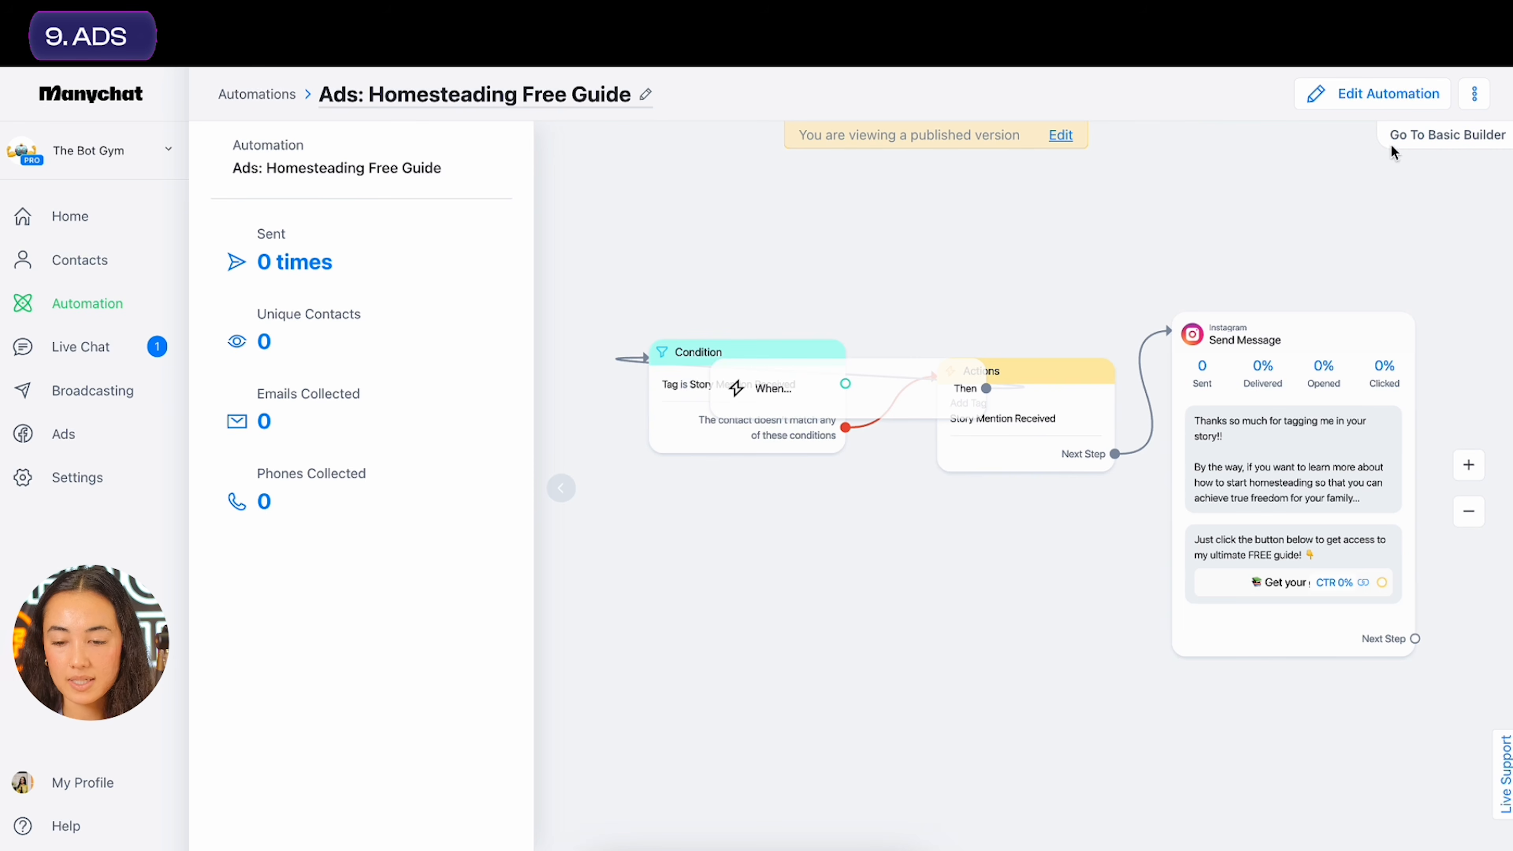
Open the duplicated Ads automation for editing and move the trigger block clear of the Condition and Actions blocks it overlaps
click(1377, 96)
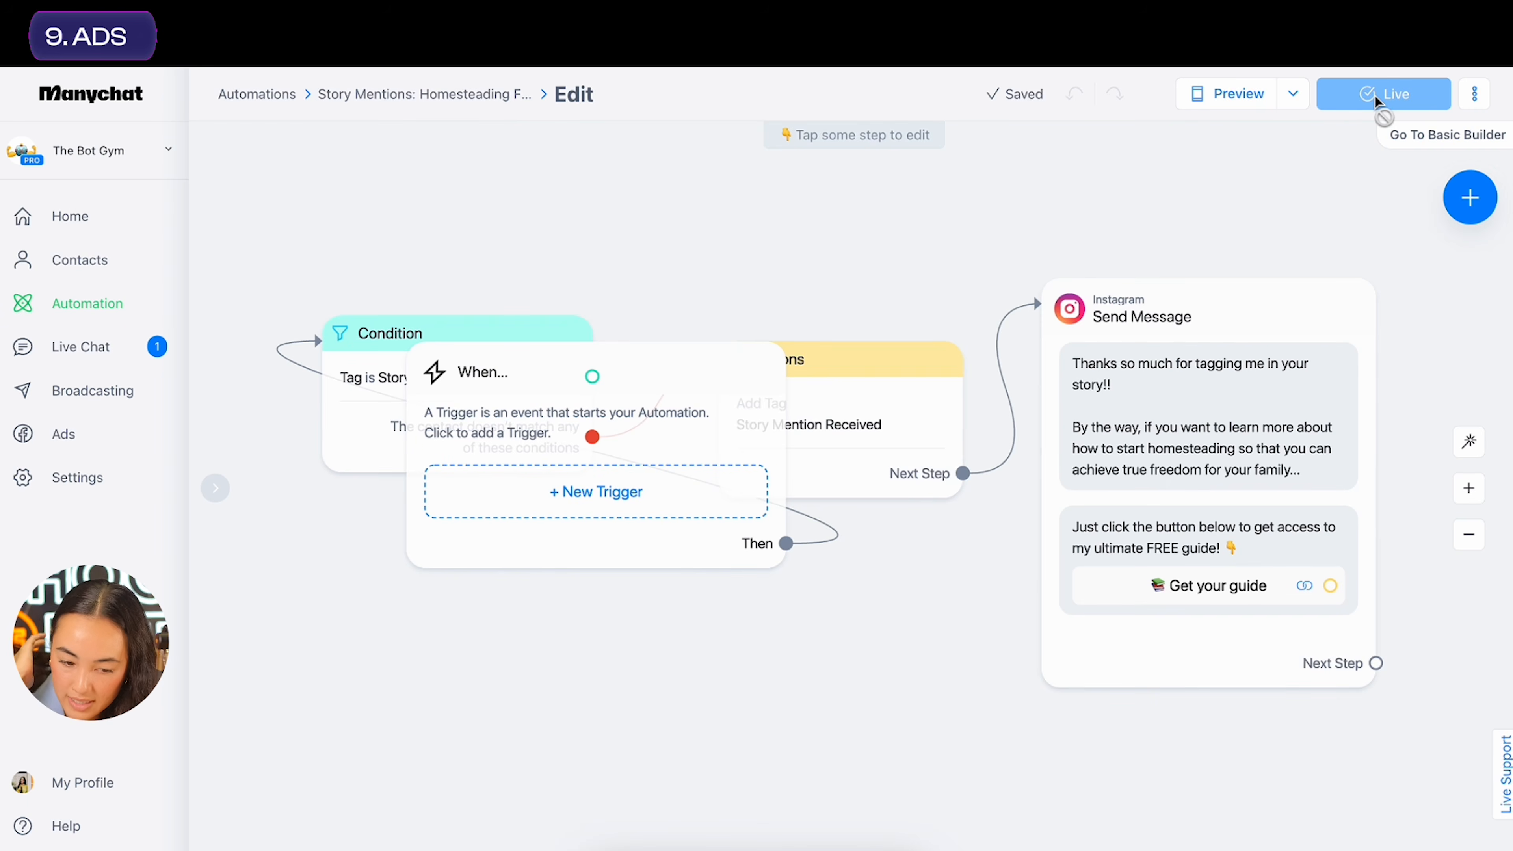
scroll(700, 379, down, 10)
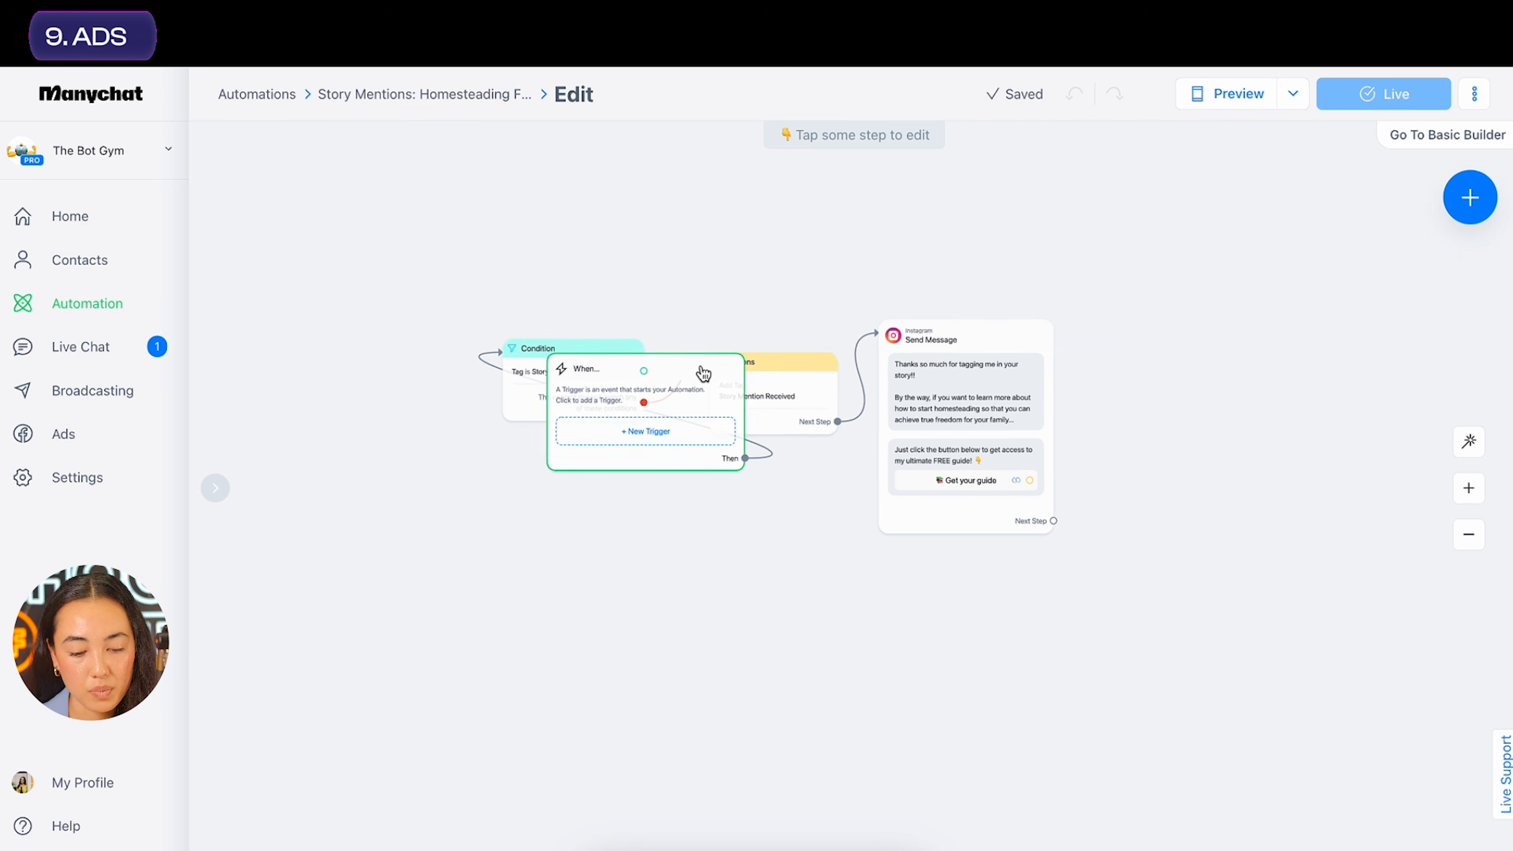
drag(701, 383, 358, 332)
drag(576, 291, 758, 343)
scroll(758, 342, up, 5)
Delete the Condition block and the Add Tag Actions block together from the flow
mouse_move(667, 316)
mouse_down()
mouse_move(1046, 471)
mouse_move(1090, 551)
mouse_up()
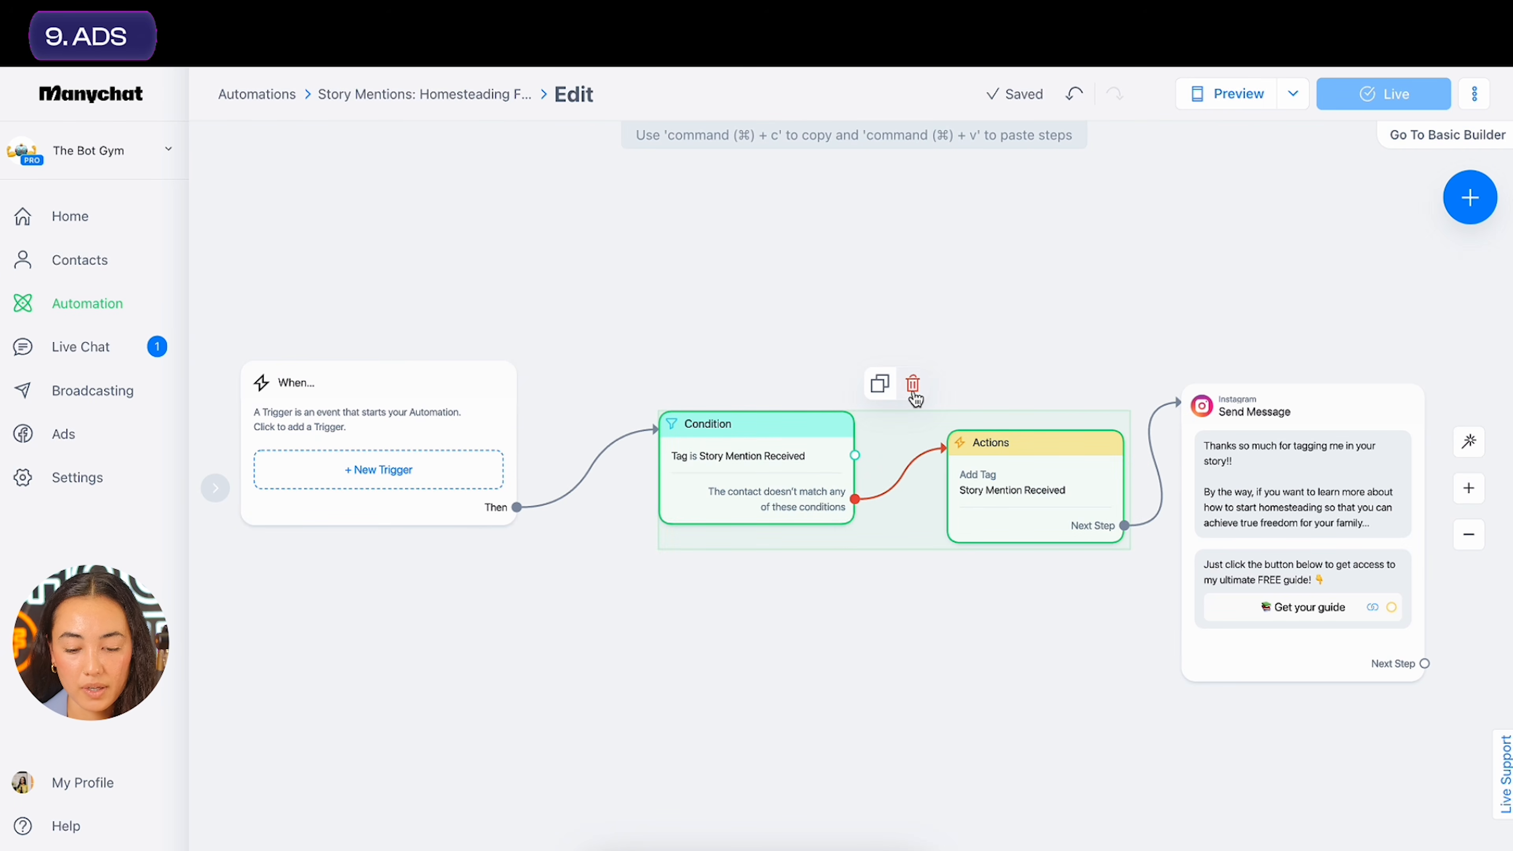
click(852, 378)
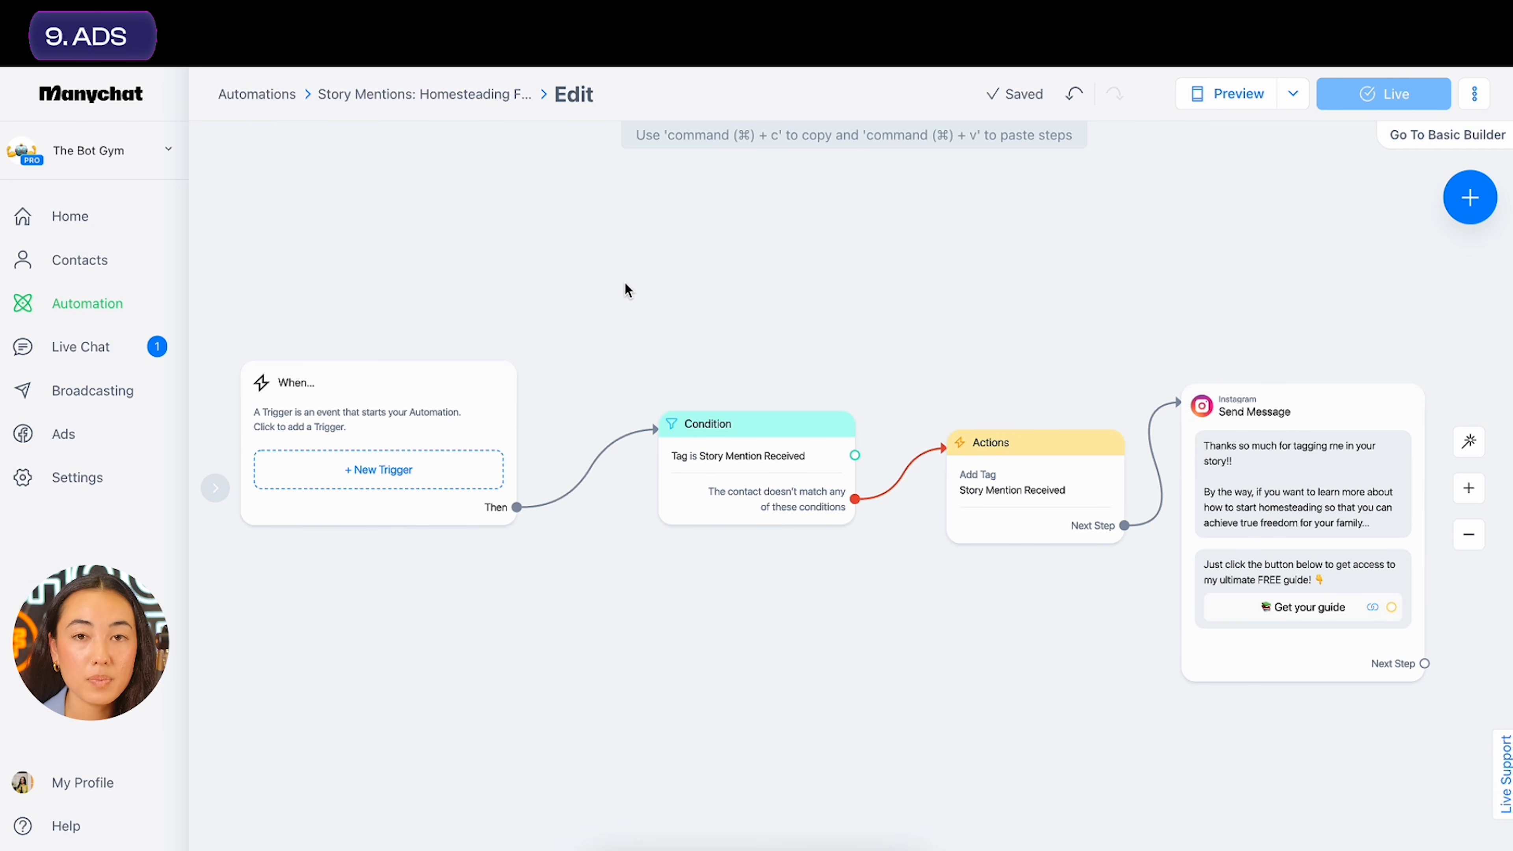
drag(624, 282, 1139, 587)
mouse_move(915, 470)
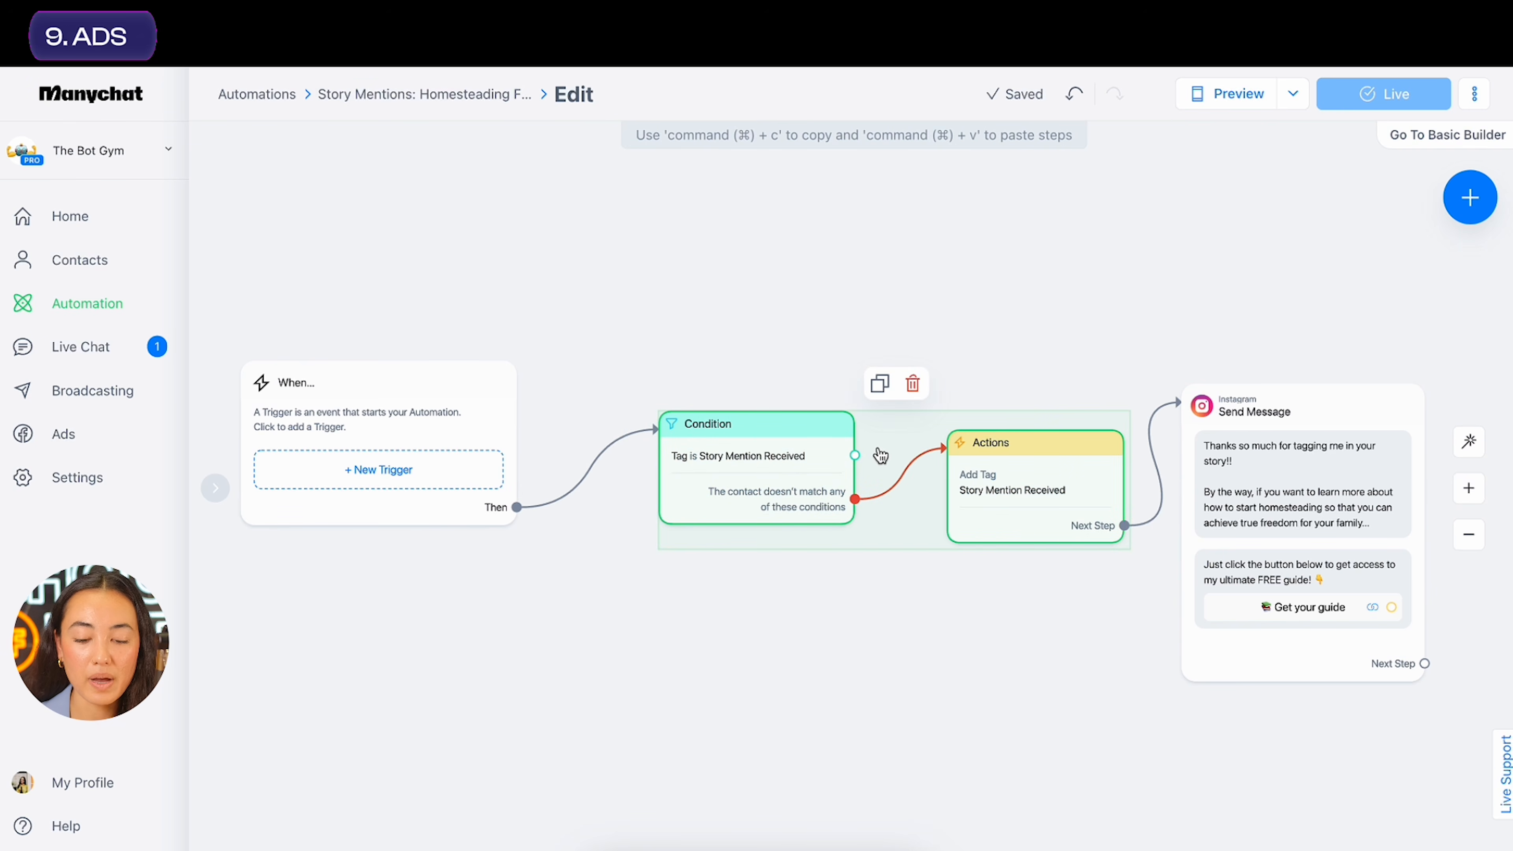
click(914, 386)
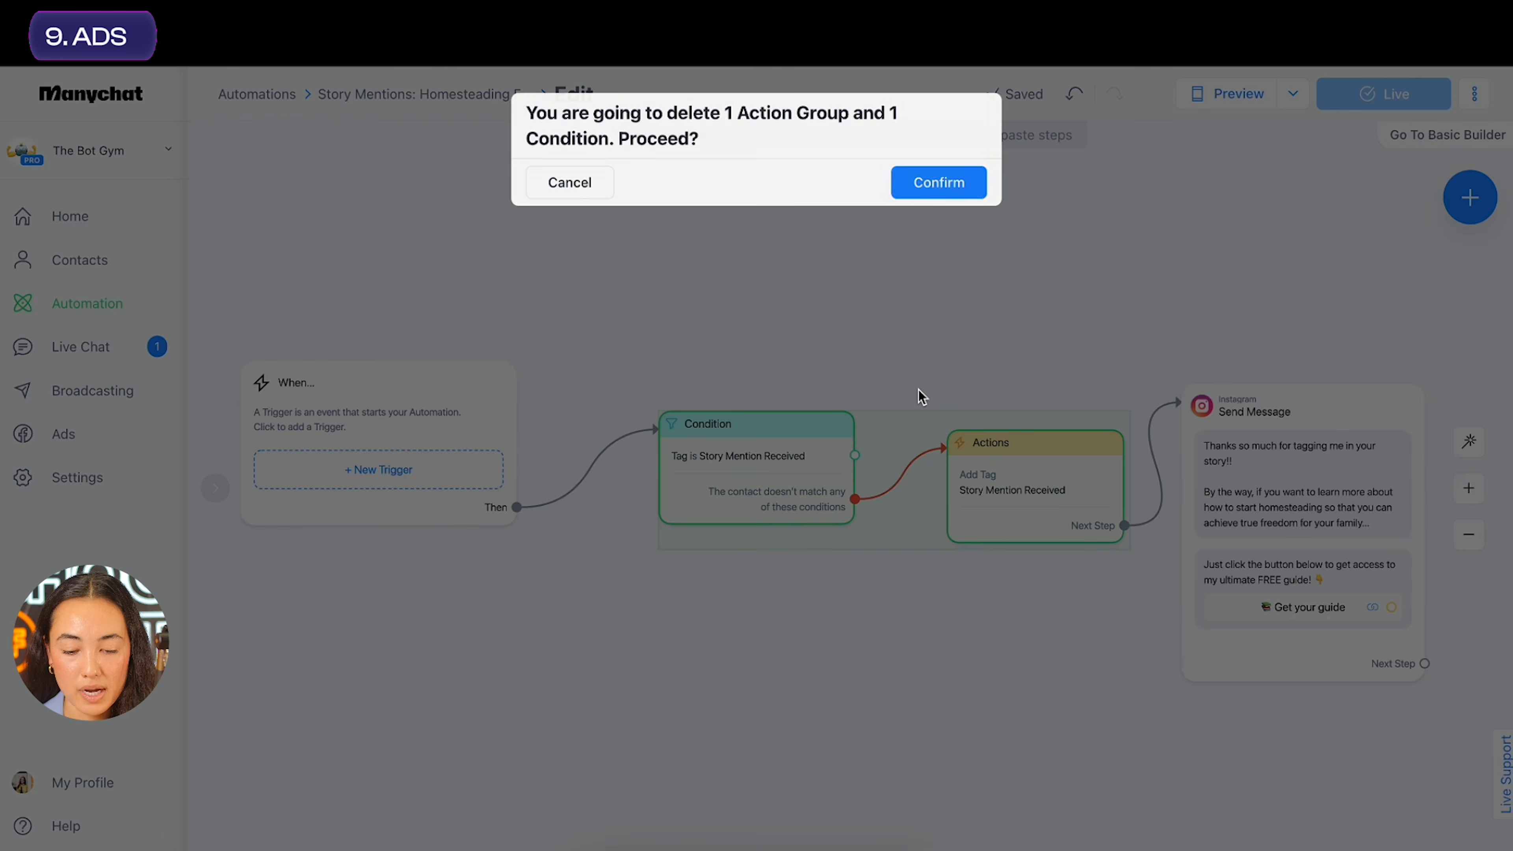
click(946, 189)
Bring the Send Message block closer to the trigger block and connect the trigger directly to it
drag(1236, 554, 593, 536)
scroll(596, 537, up, 3)
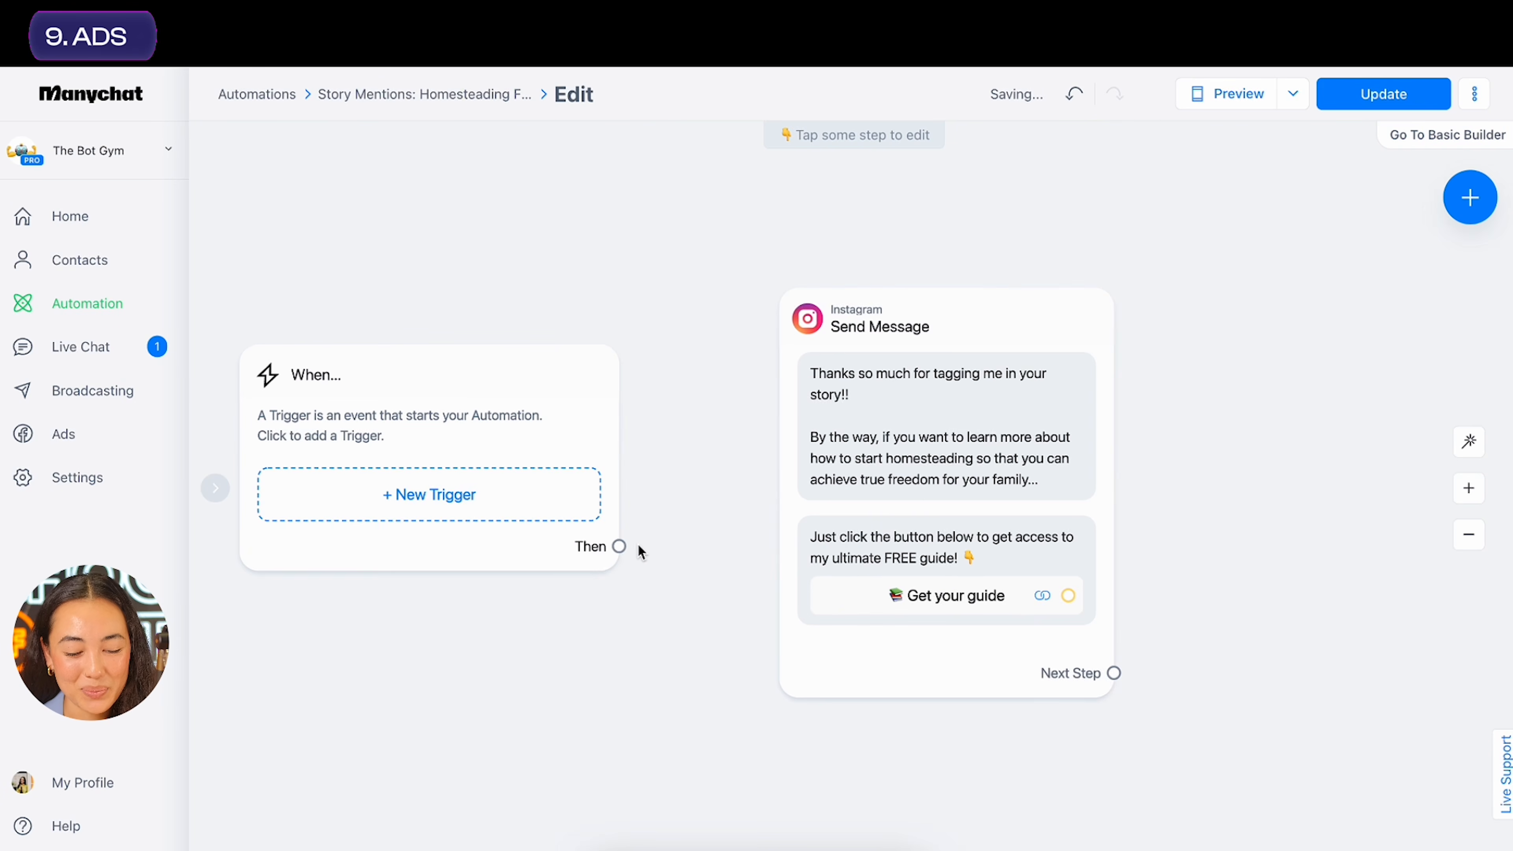
click(622, 546)
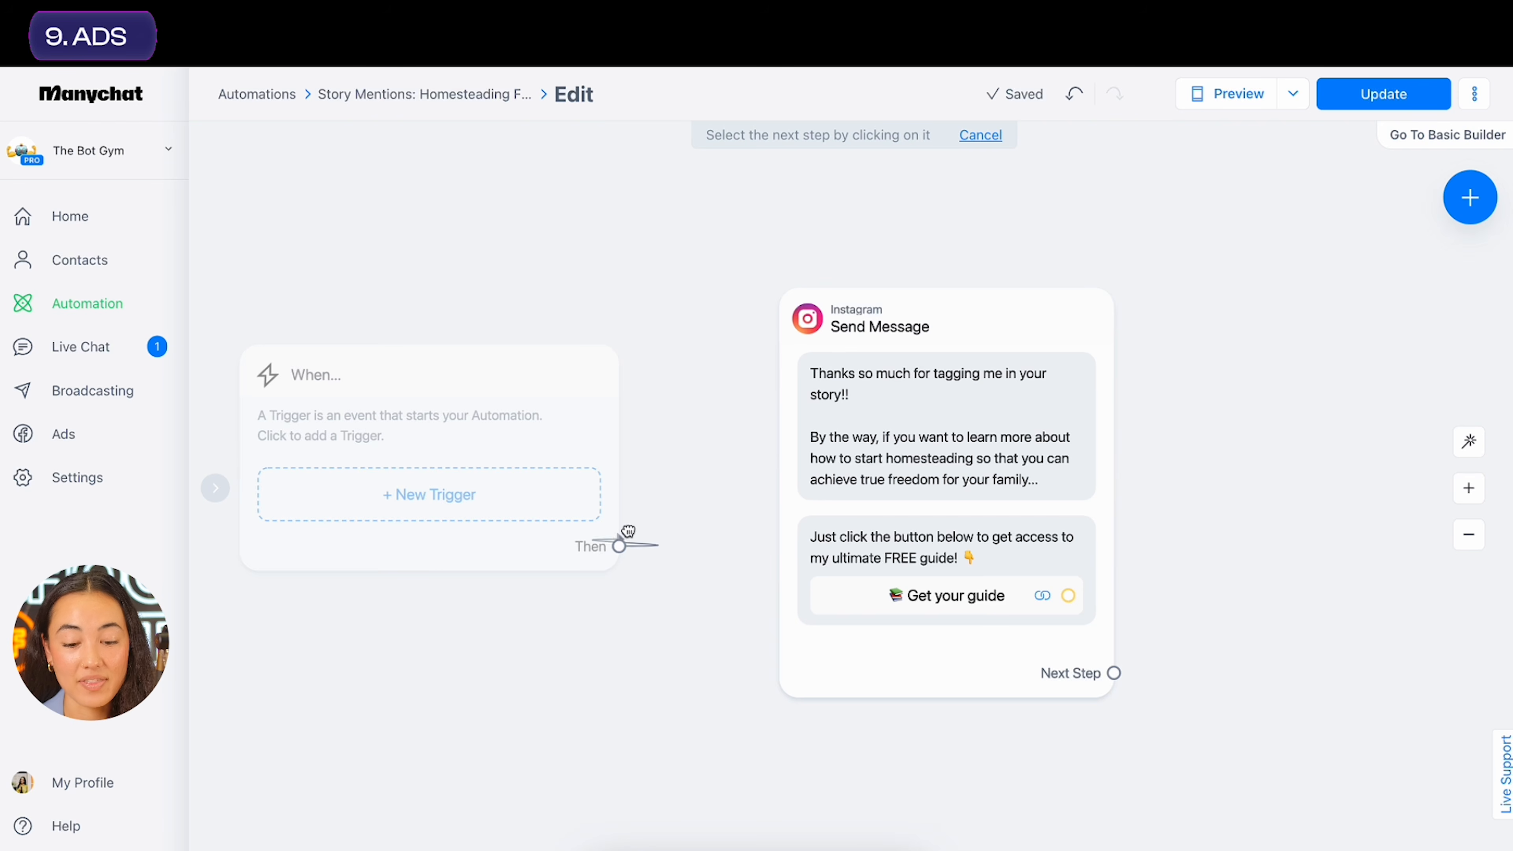
click(884, 404)
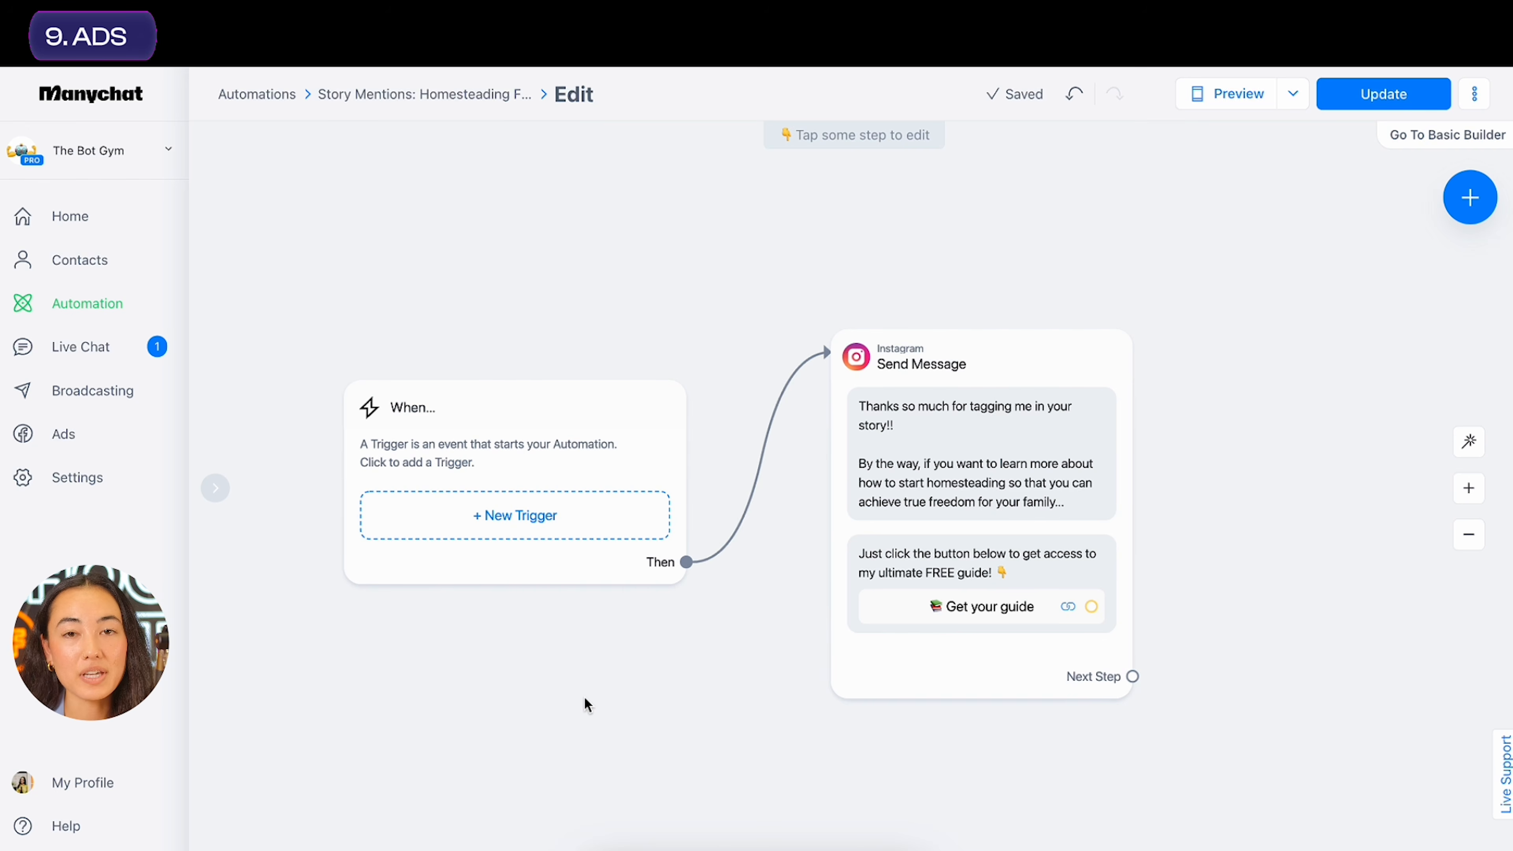
Add the Instagram Ads trigger "User clicks an Instagram Ad" to the automation and save it
click(640, 471)
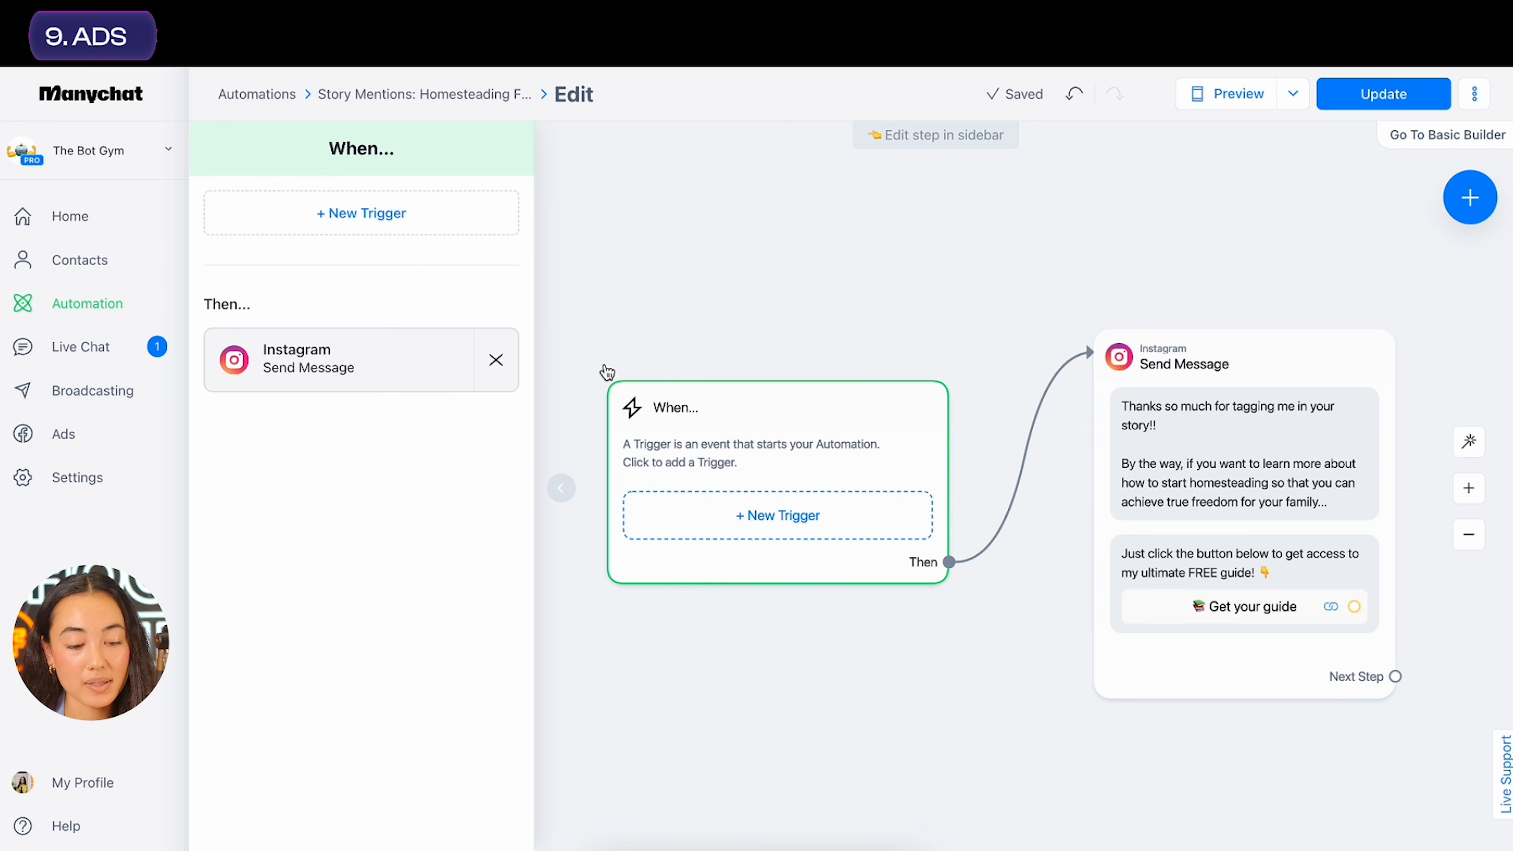
click(609, 382)
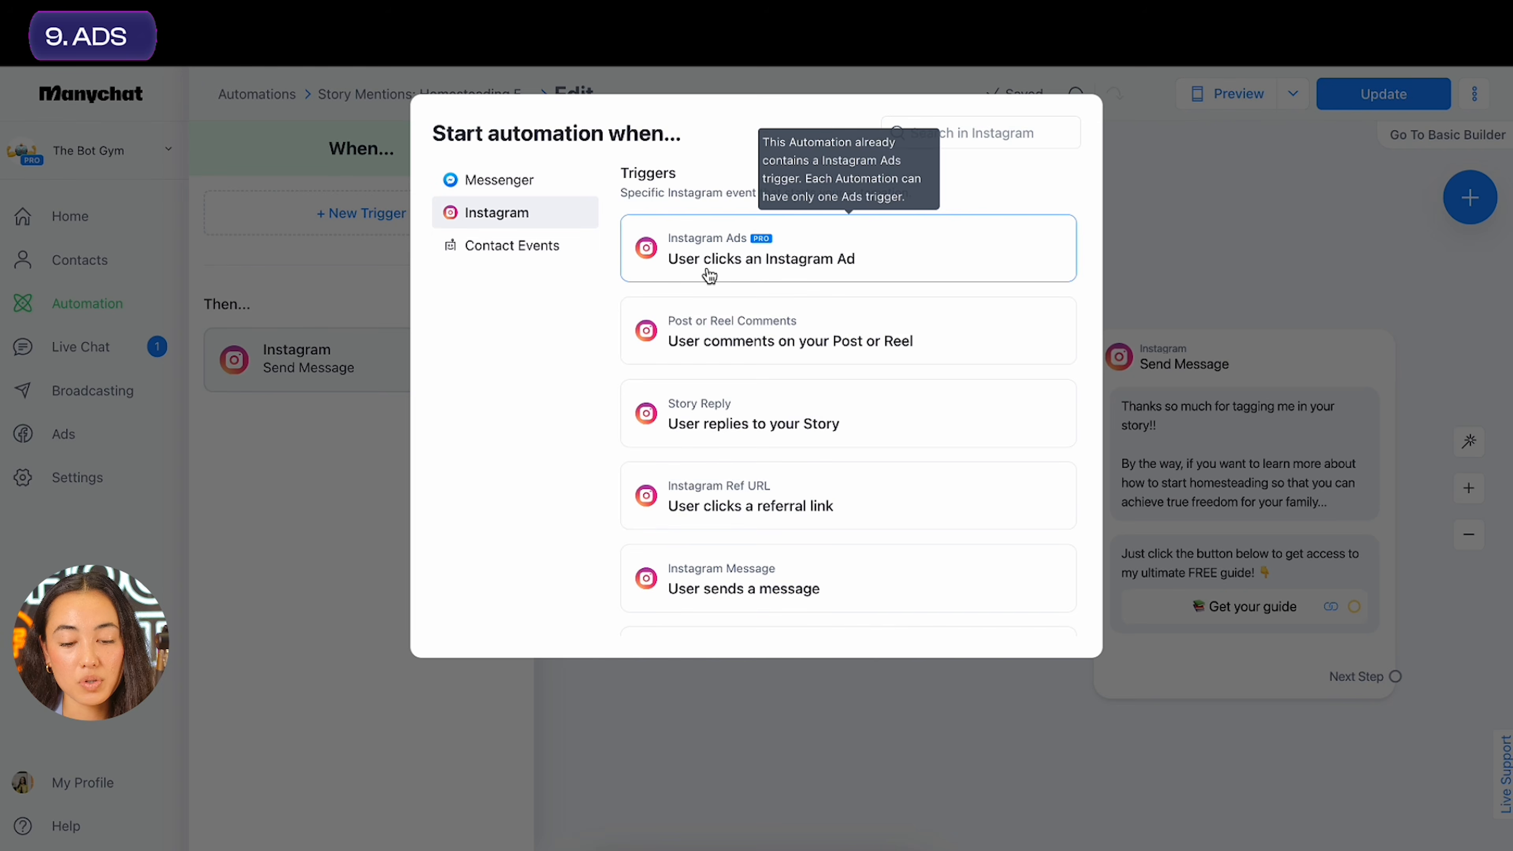
click(709, 275)
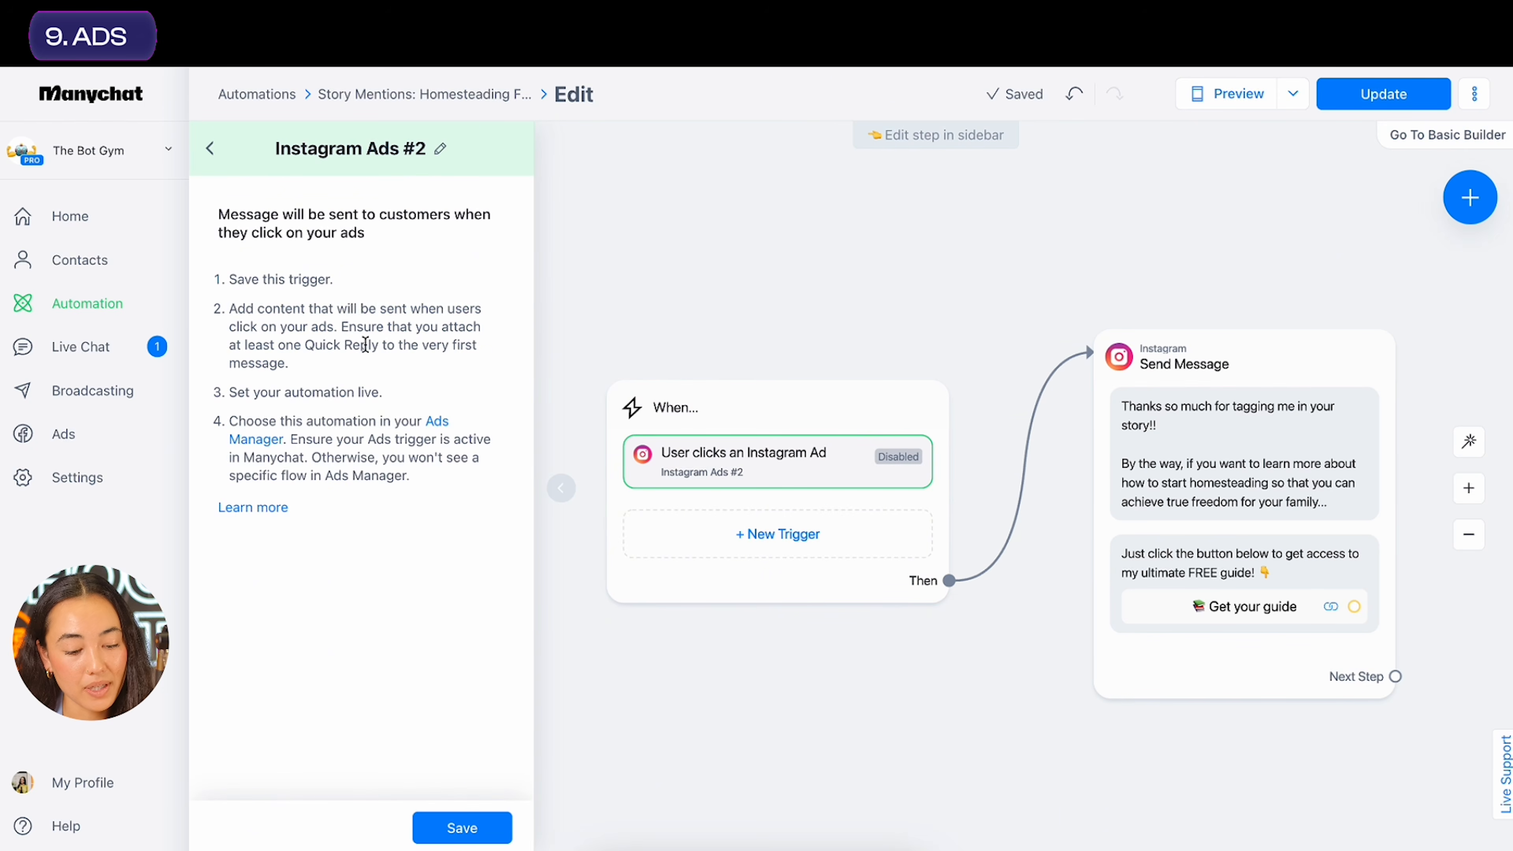
drag(408, 482, 307, 279)
click(307, 279)
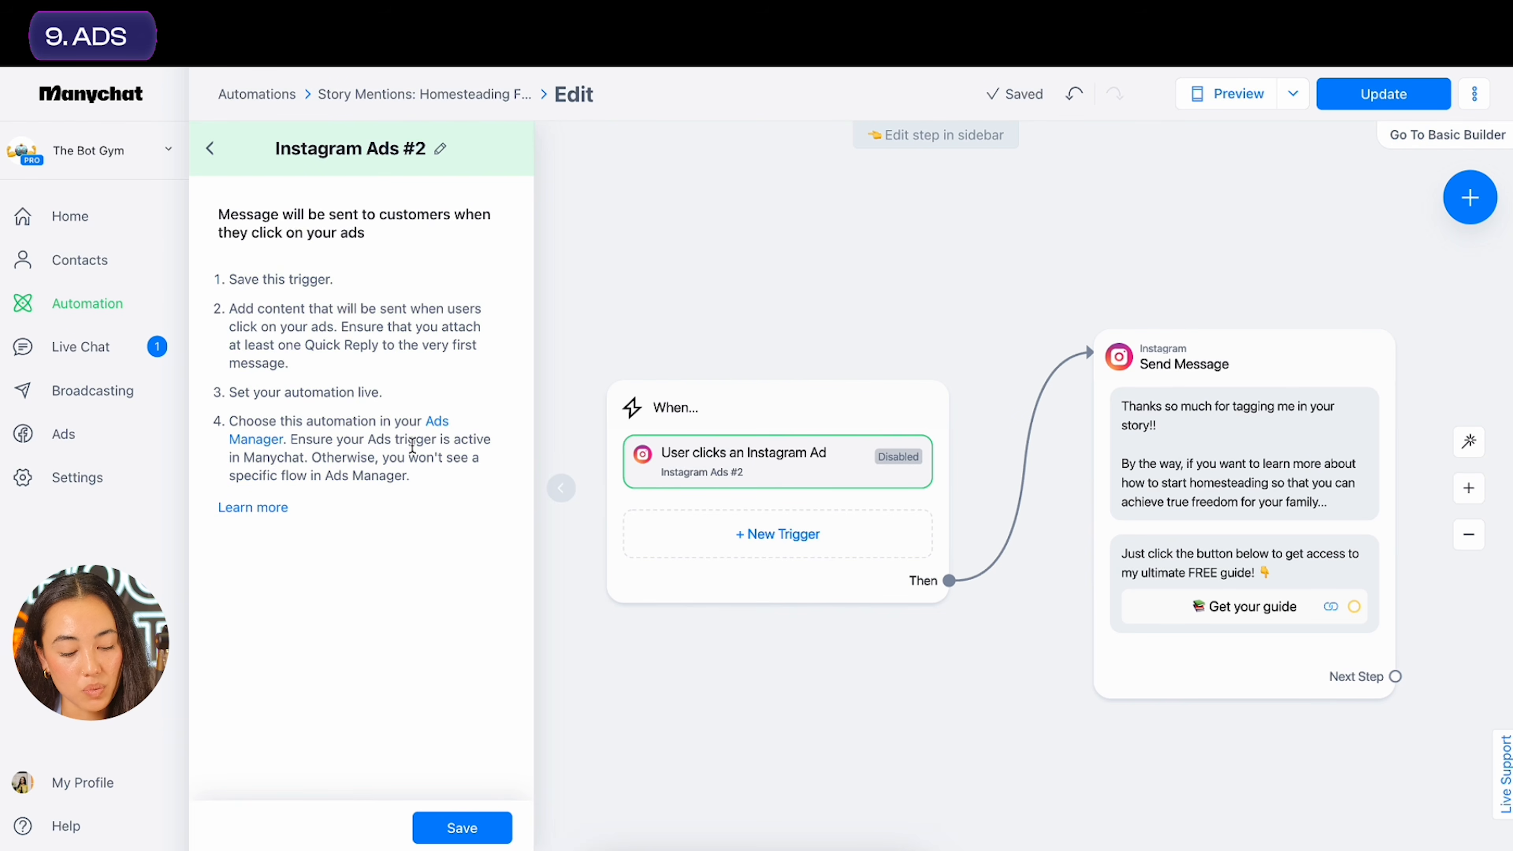
click(460, 831)
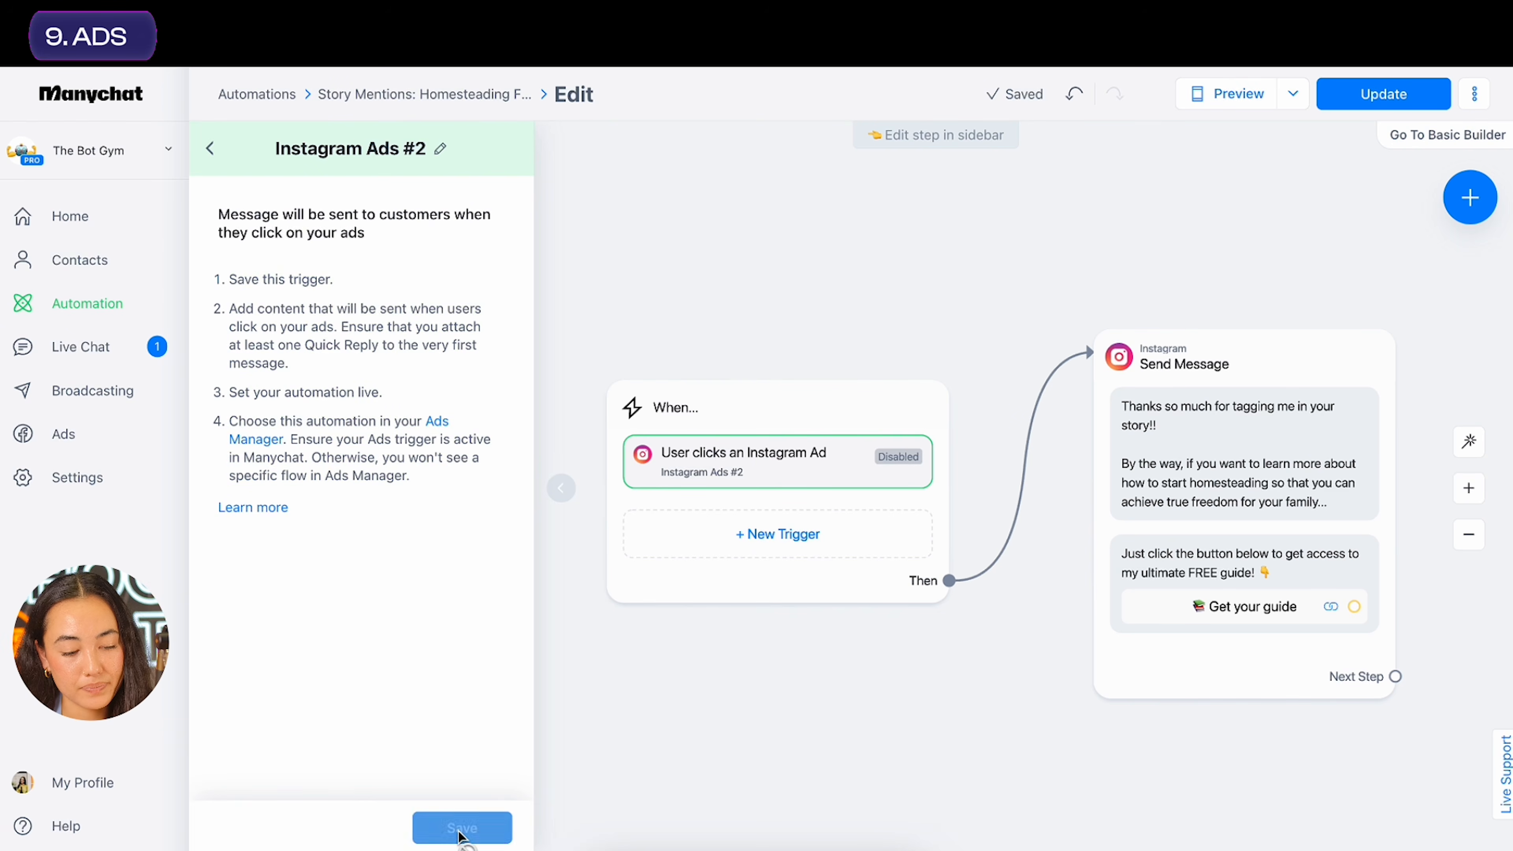
Duplicate the Send Message block and place the copy beside the original without overlap
click(1335, 462)
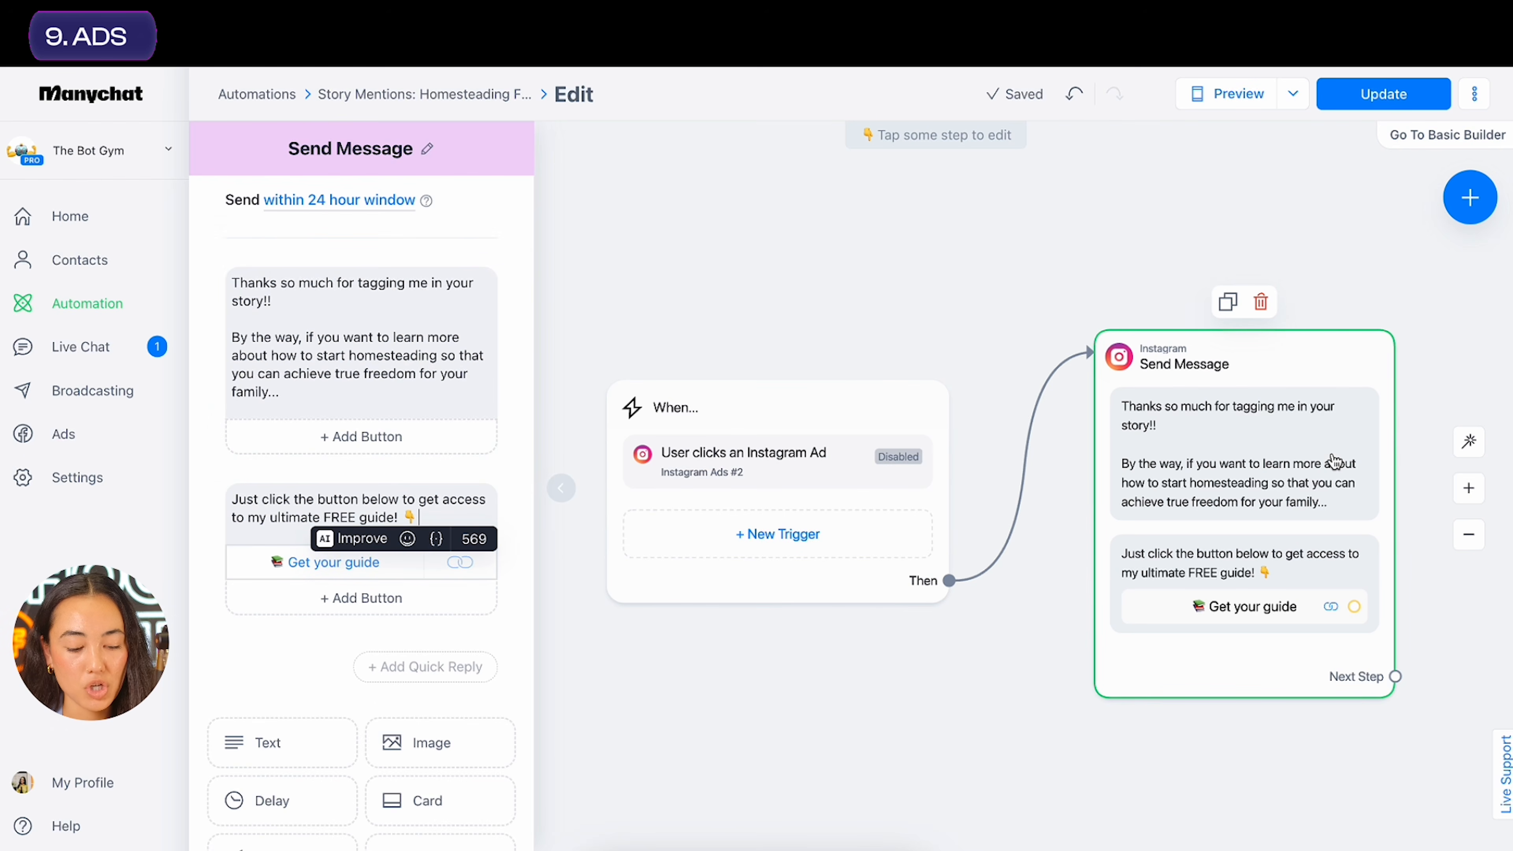
scroll(452, 739, down, 2)
drag(1013, 718, 663, 725)
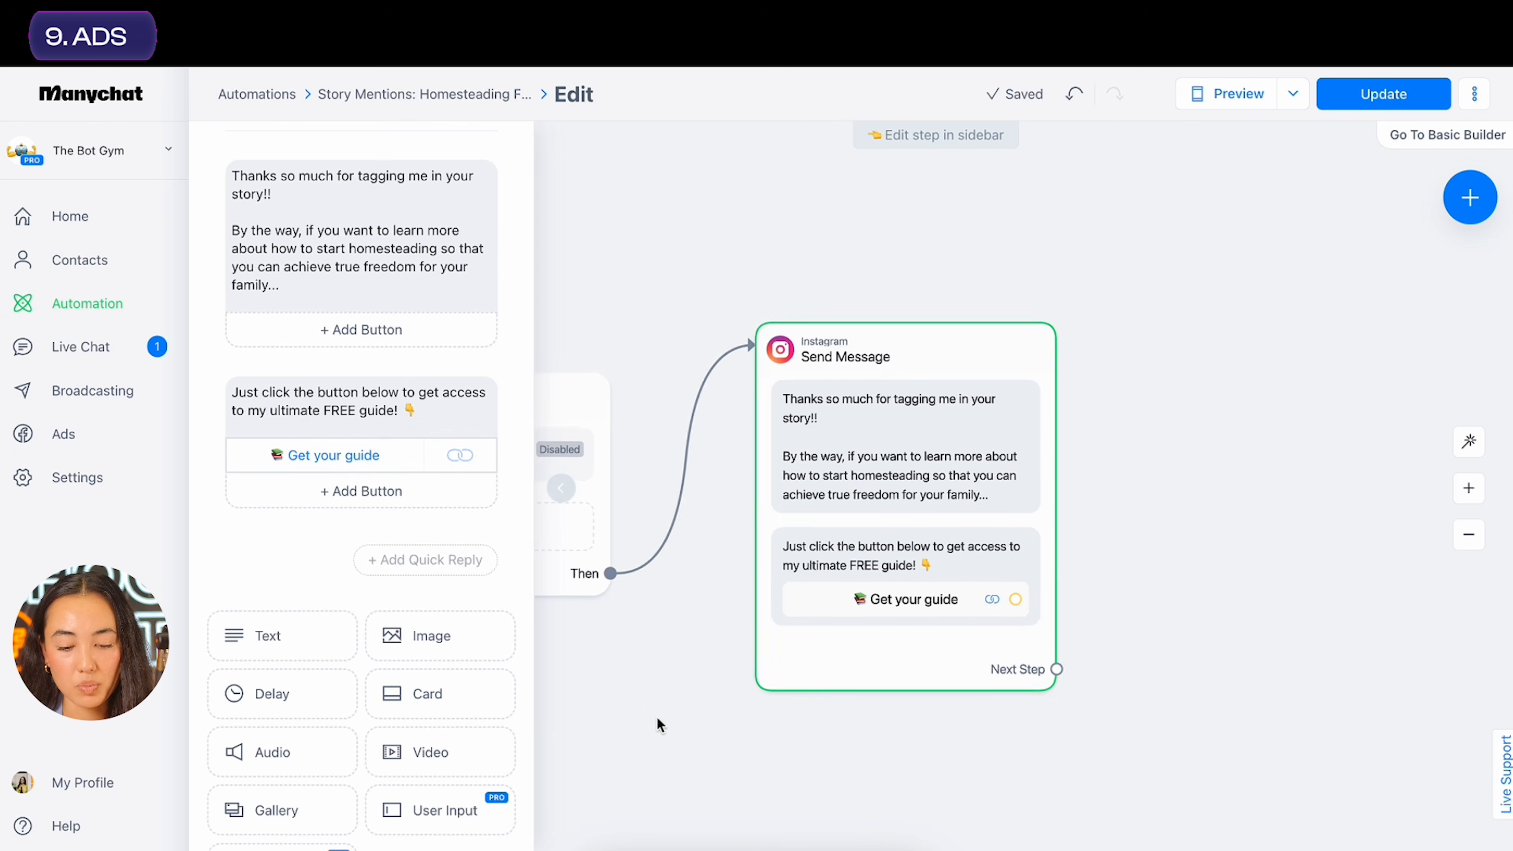
scroll(663, 724, down, 3)
click(543, 580)
click(817, 410)
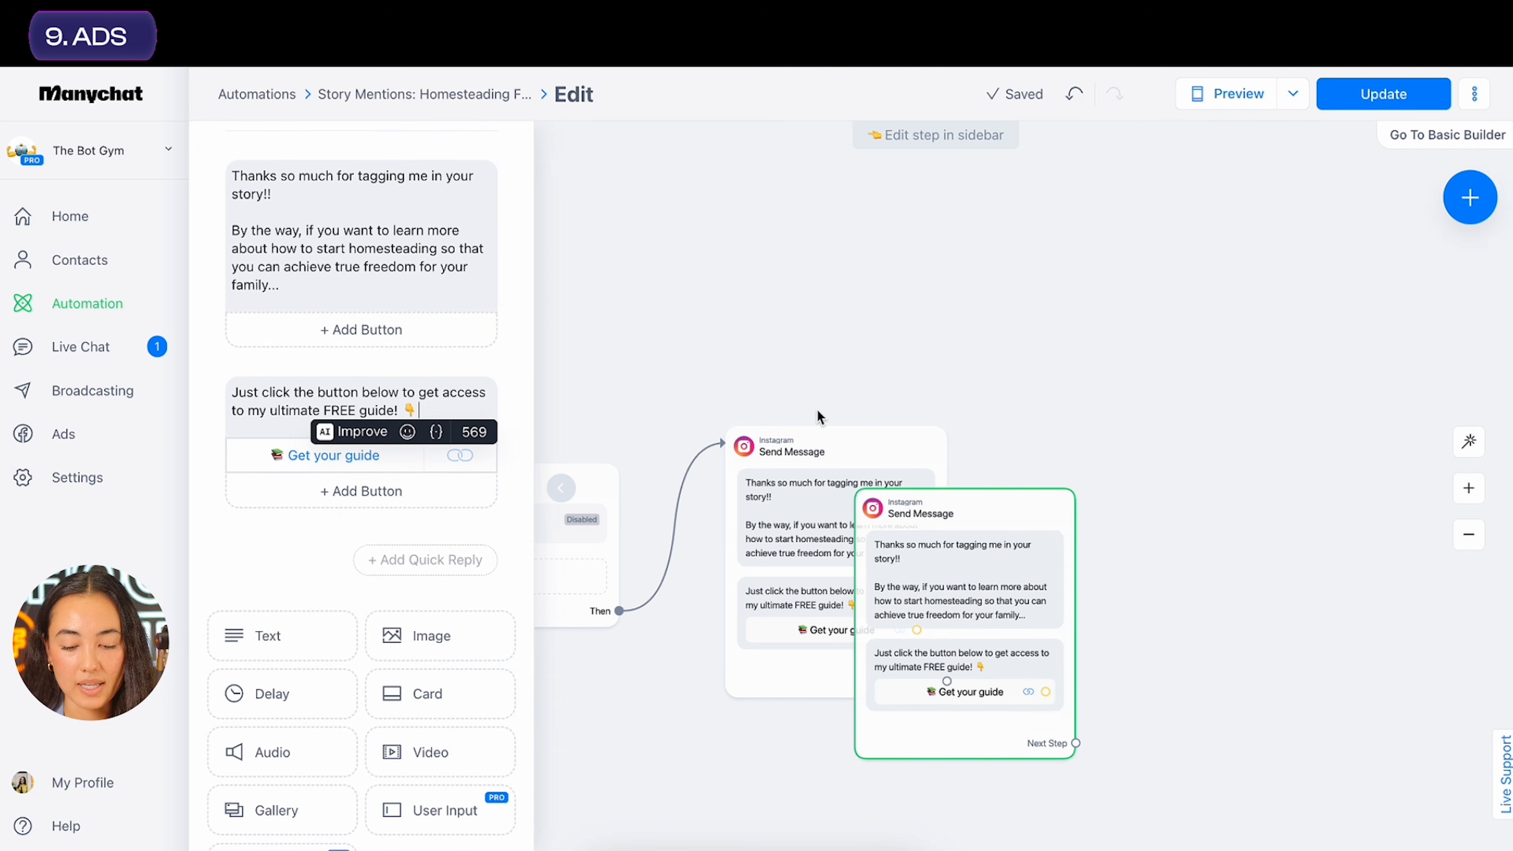
drag(973, 618, 1122, 554)
Delete the story-tagging thank-you text from the duplicated Send Message block
scroll(402, 330, up, 1)
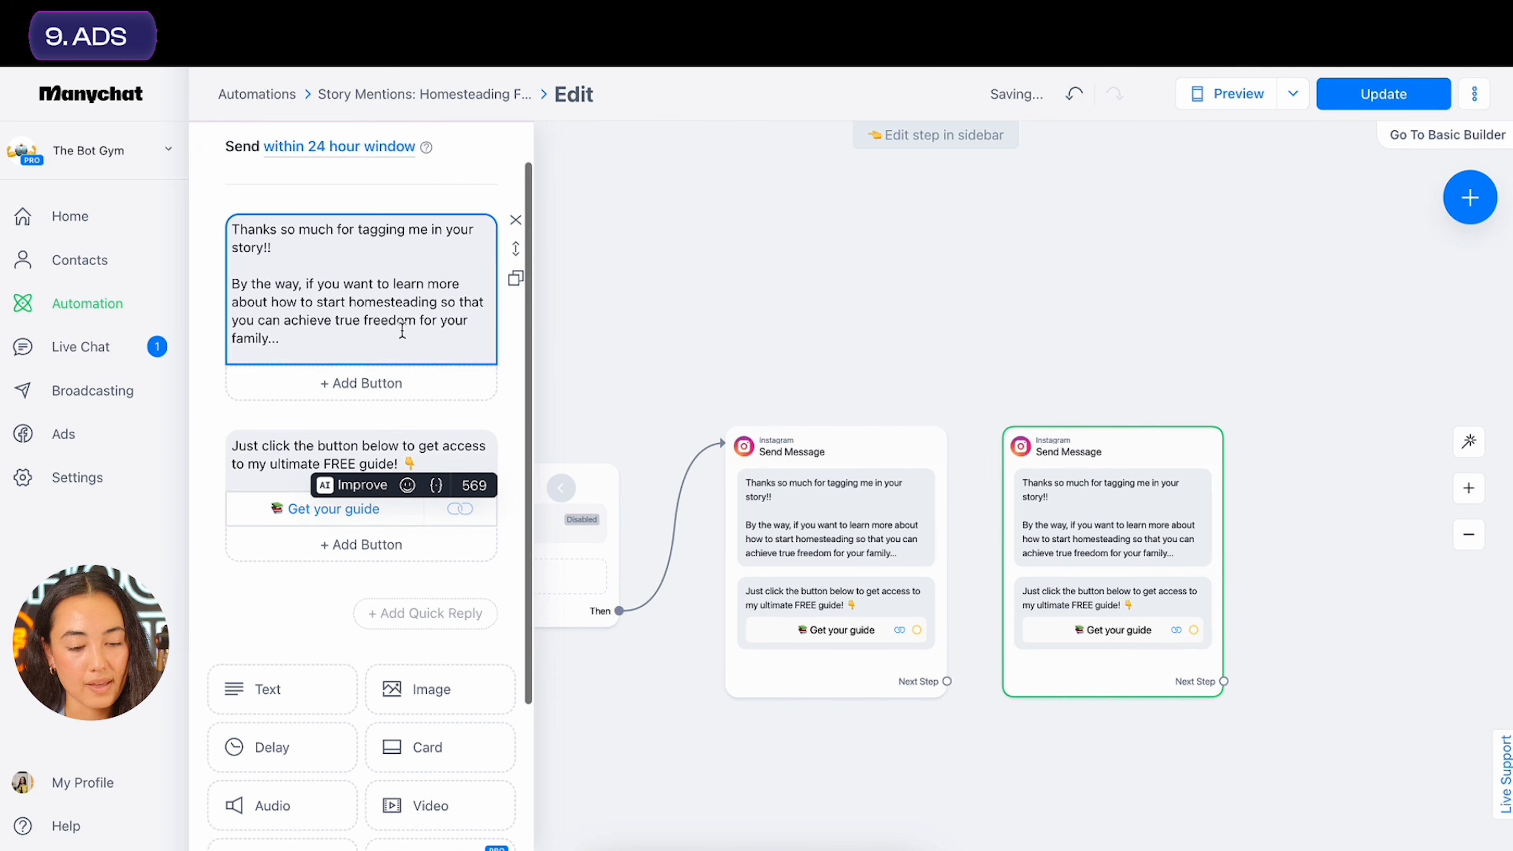
click(516, 221)
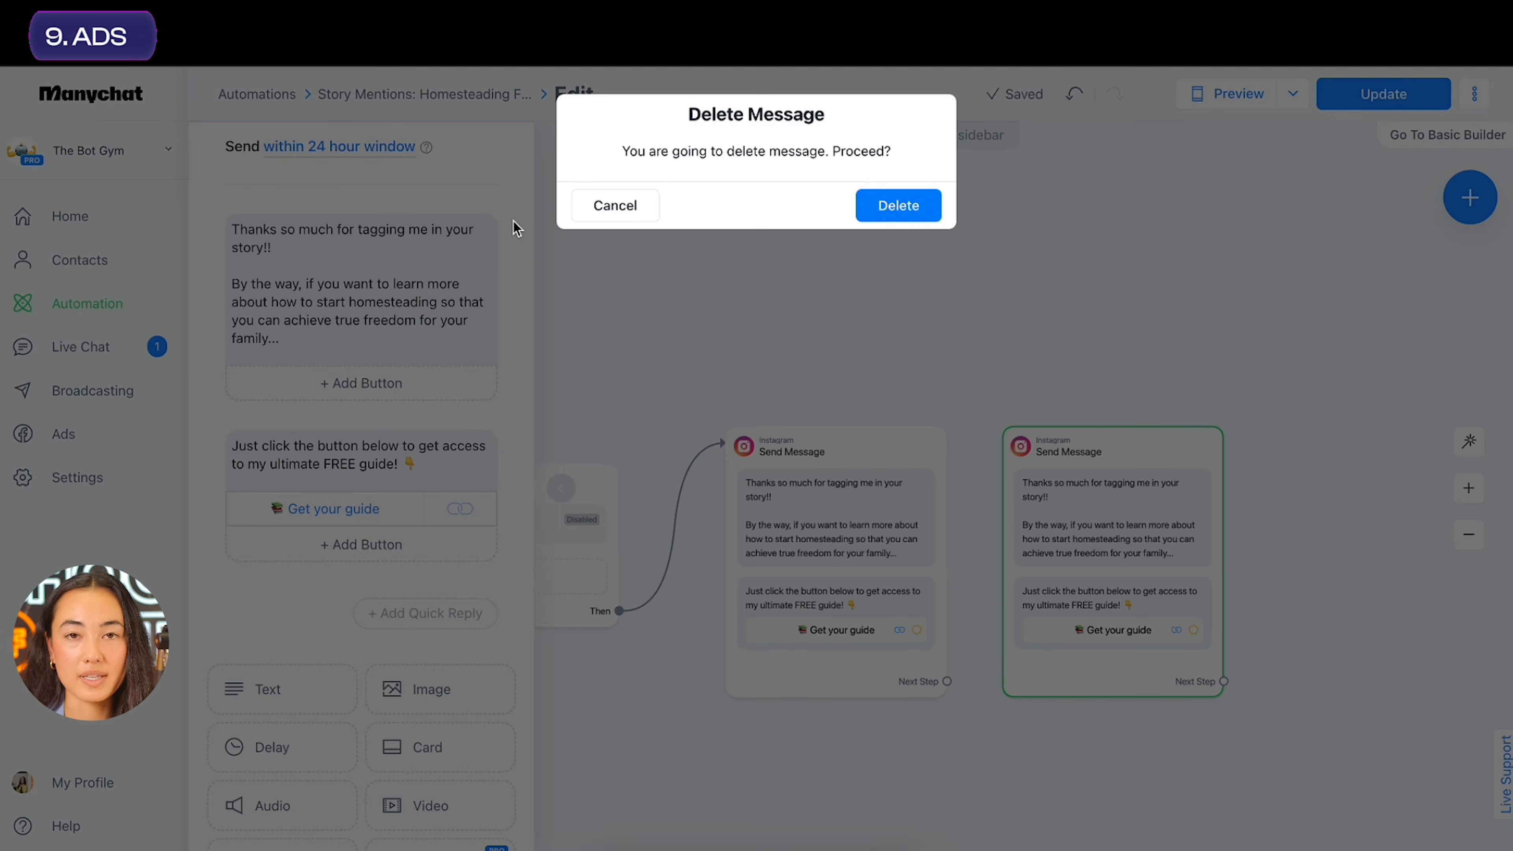
click(899, 205)
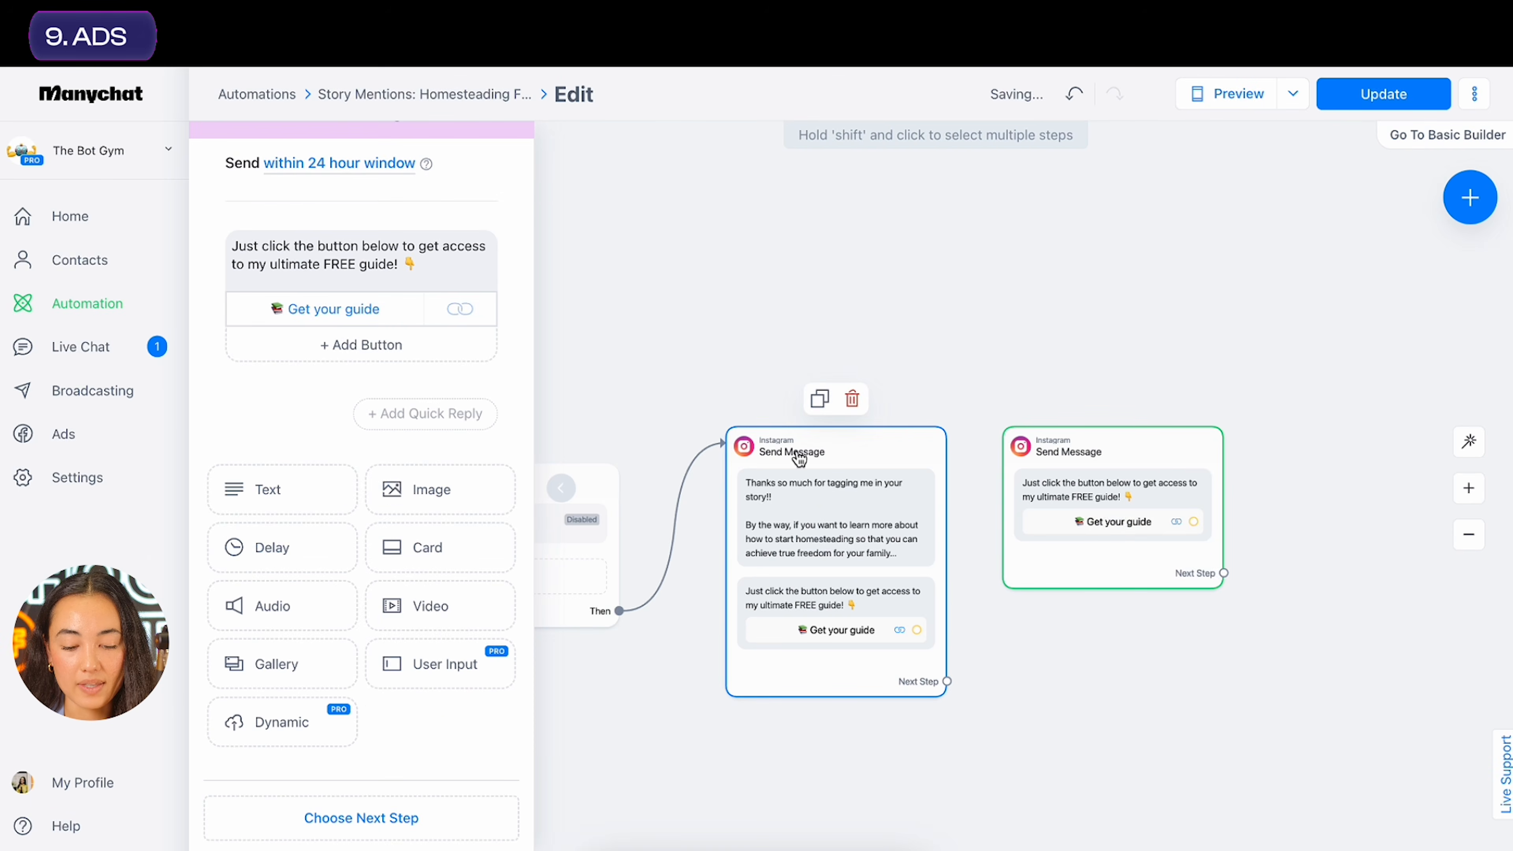
Delete the text with the "Get your guide" button from the original Send Message block and close its settings
click(799, 458)
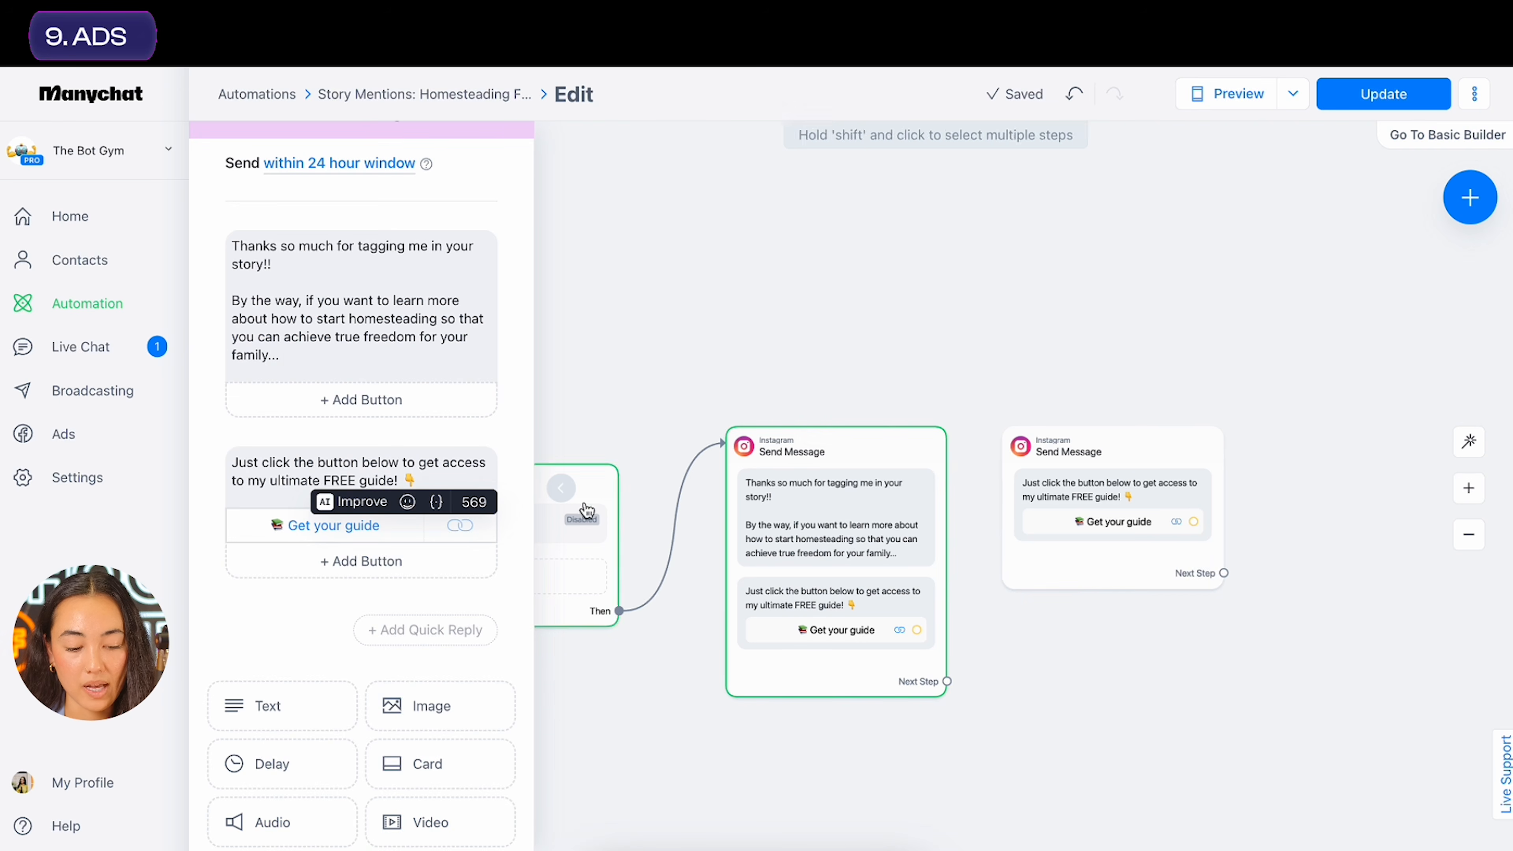
click(513, 456)
click(895, 203)
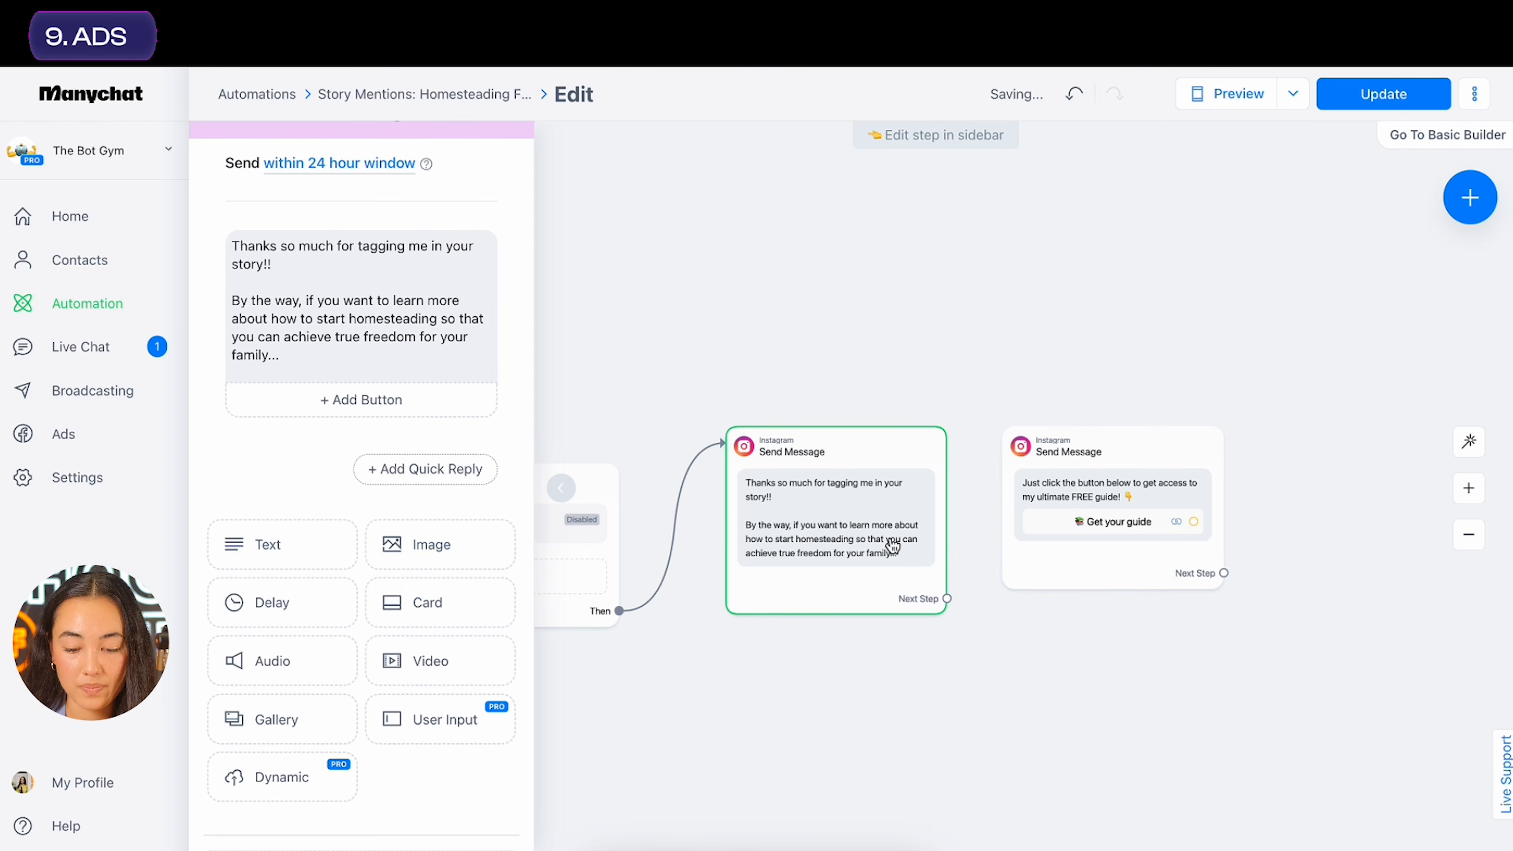
click(1141, 715)
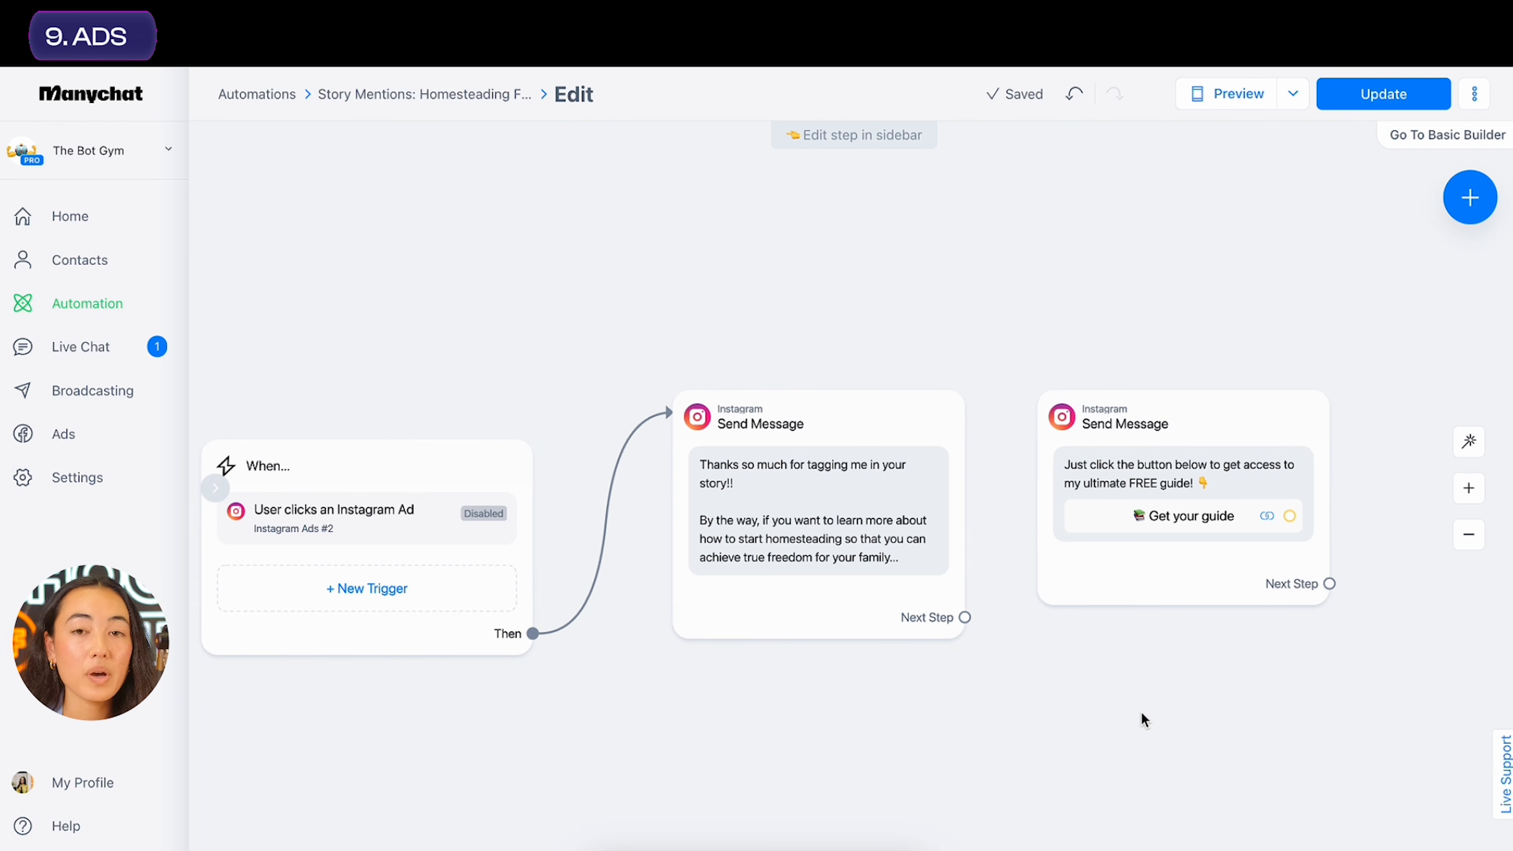
Replace the first message's opening up to "about" with "Hiii! Can't wait for you to learn more" and its closing ellipsis with 💕
click(822, 602)
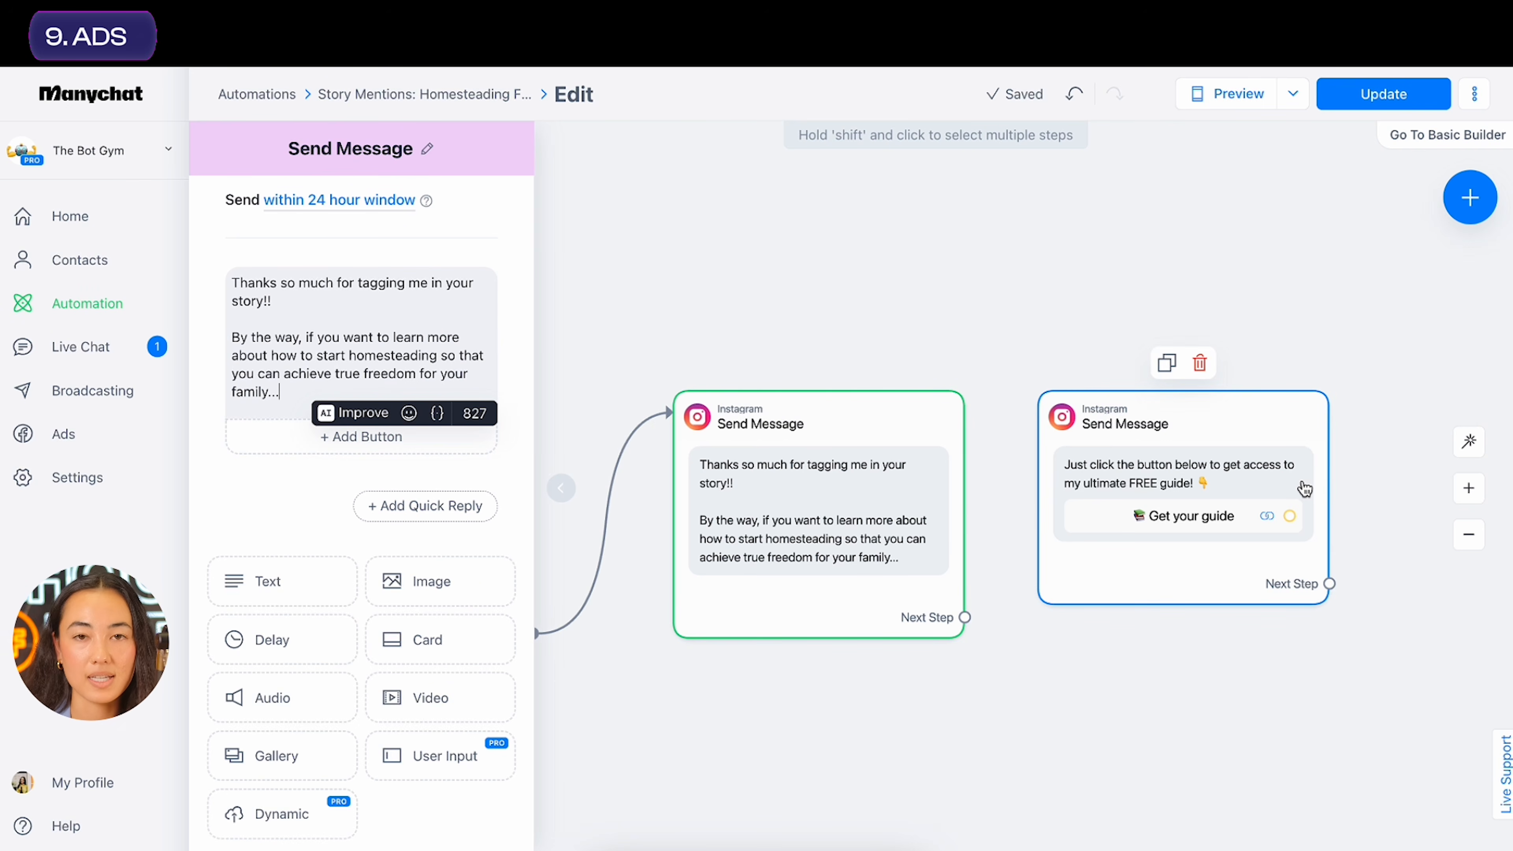
click(361, 301)
click(317, 253)
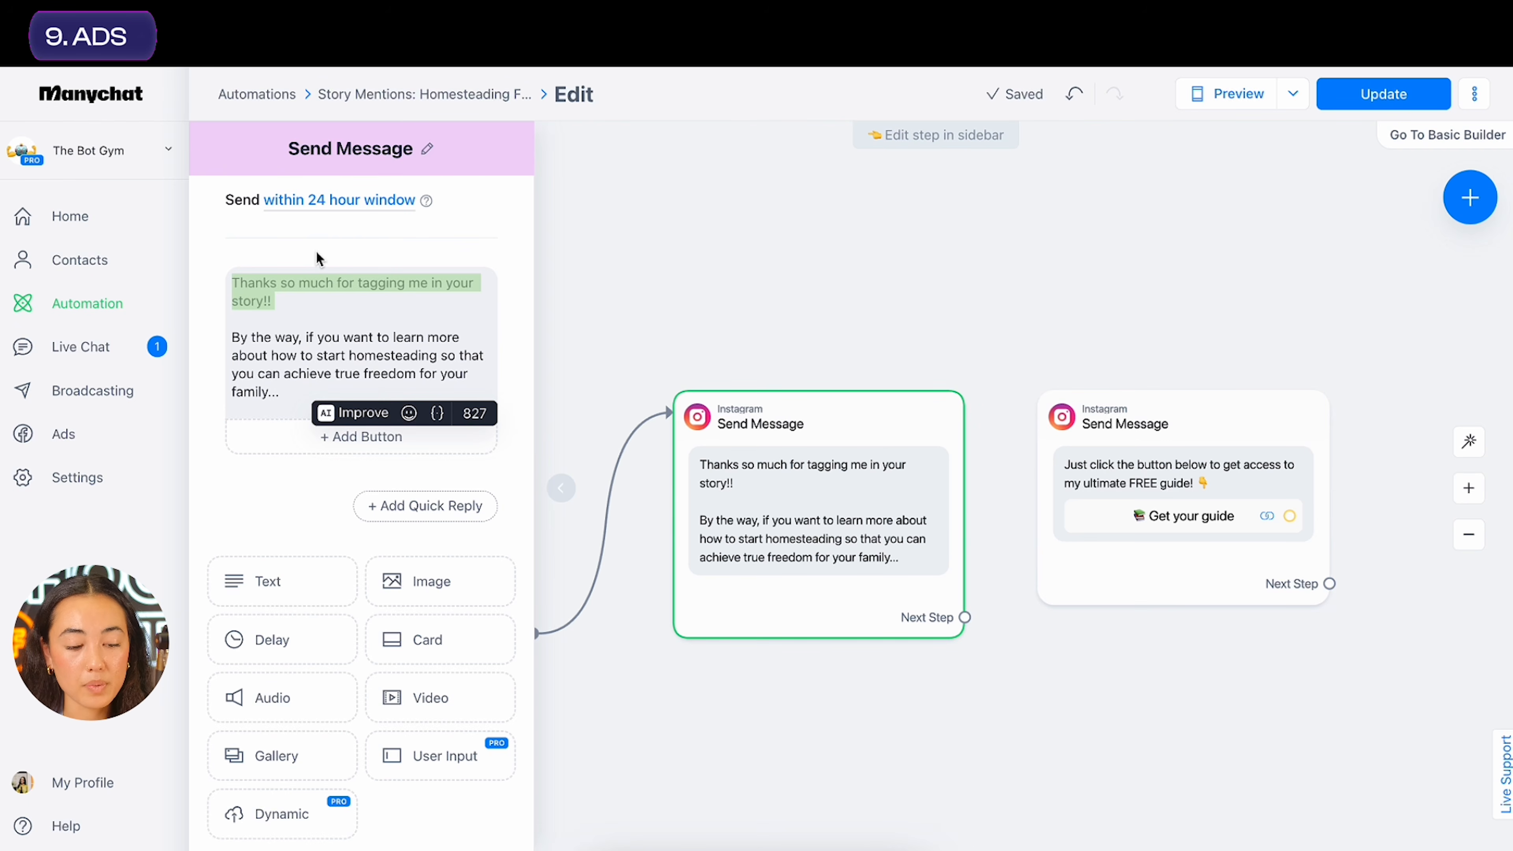
text(Hiii! Can't wait for you to learn more about how to start homestead)
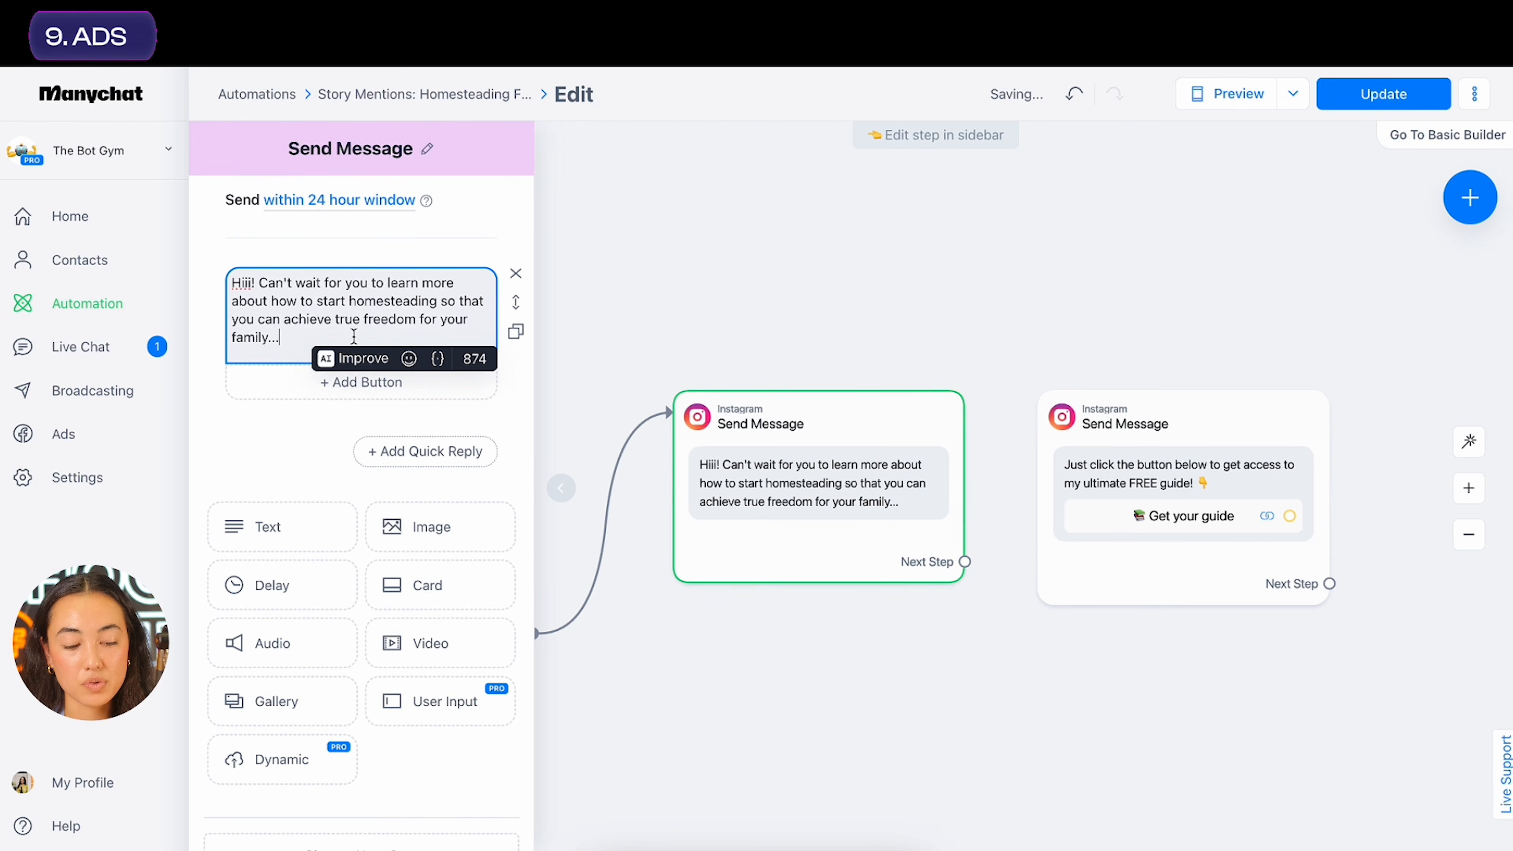
text(💕)
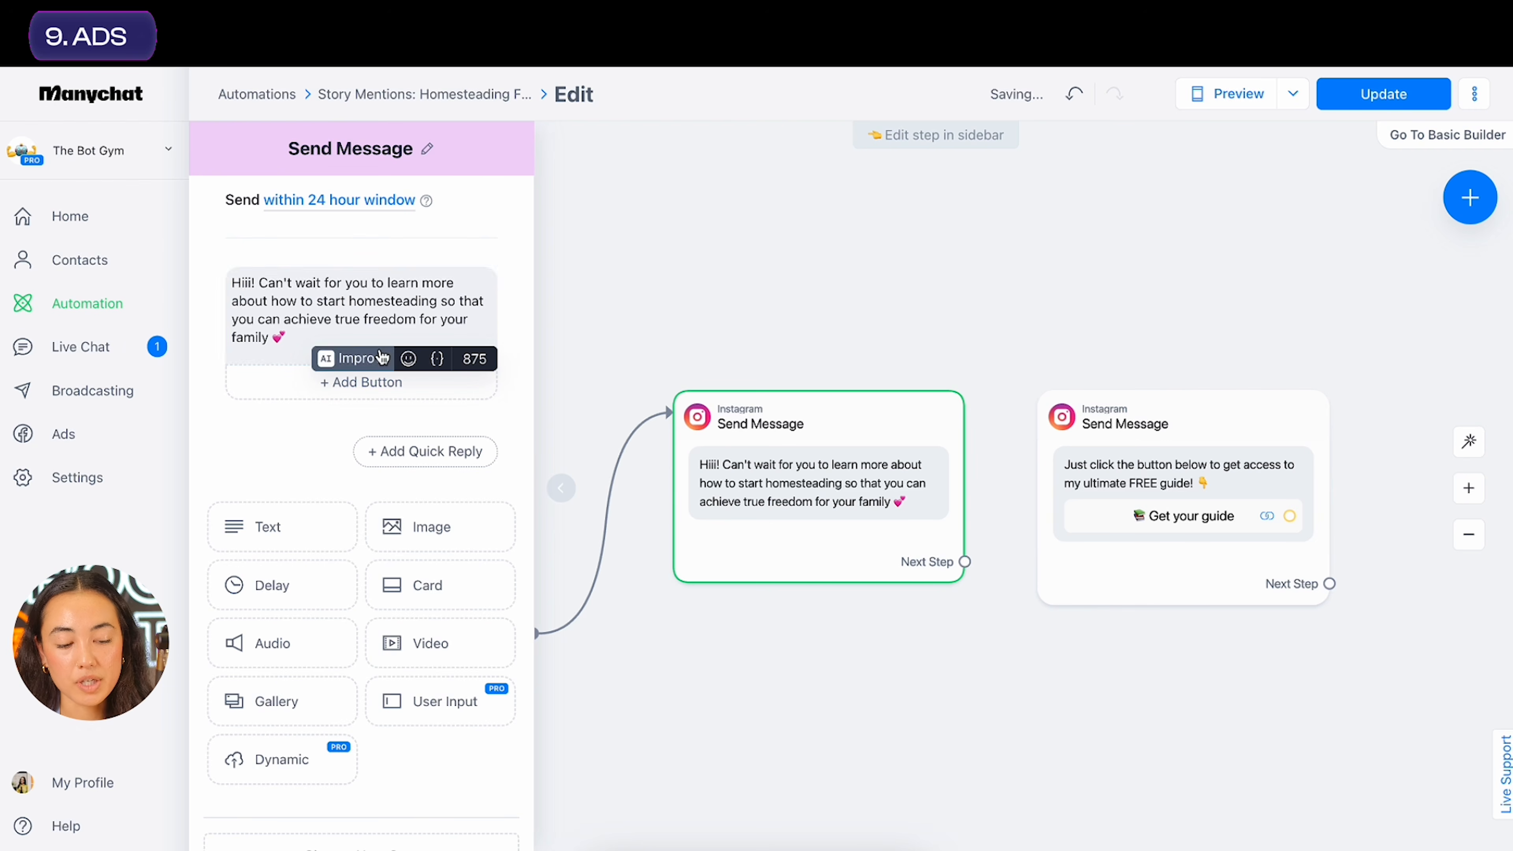
Add a second paragraph to the first message: "Just click the button below and I'll send over the link to my ultimate FREE guide!"
key(Return)
key(Return)
text(Just click the)
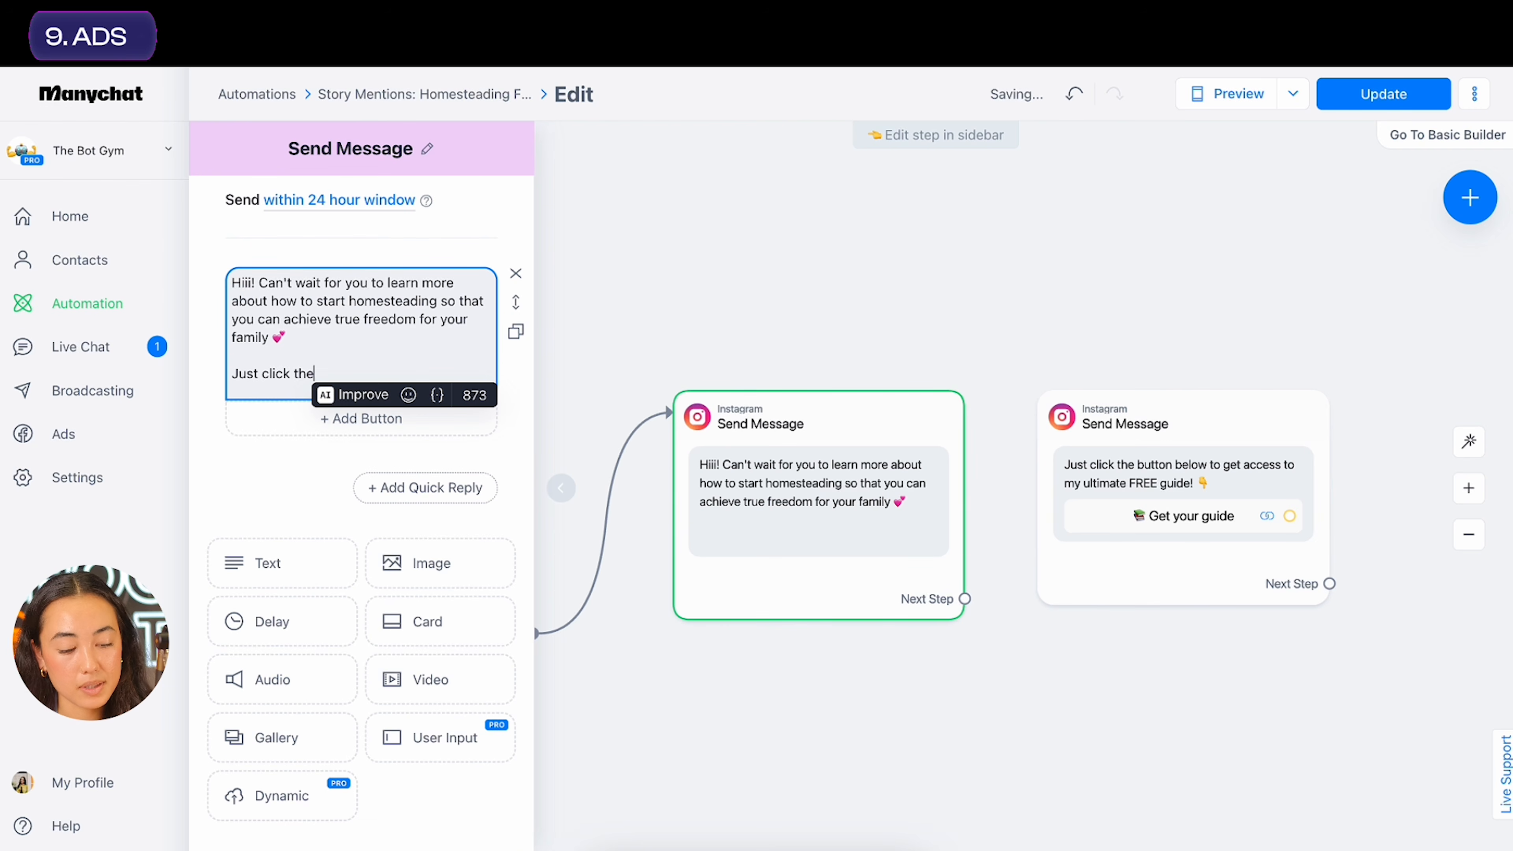
text( button below and I'll send over the)
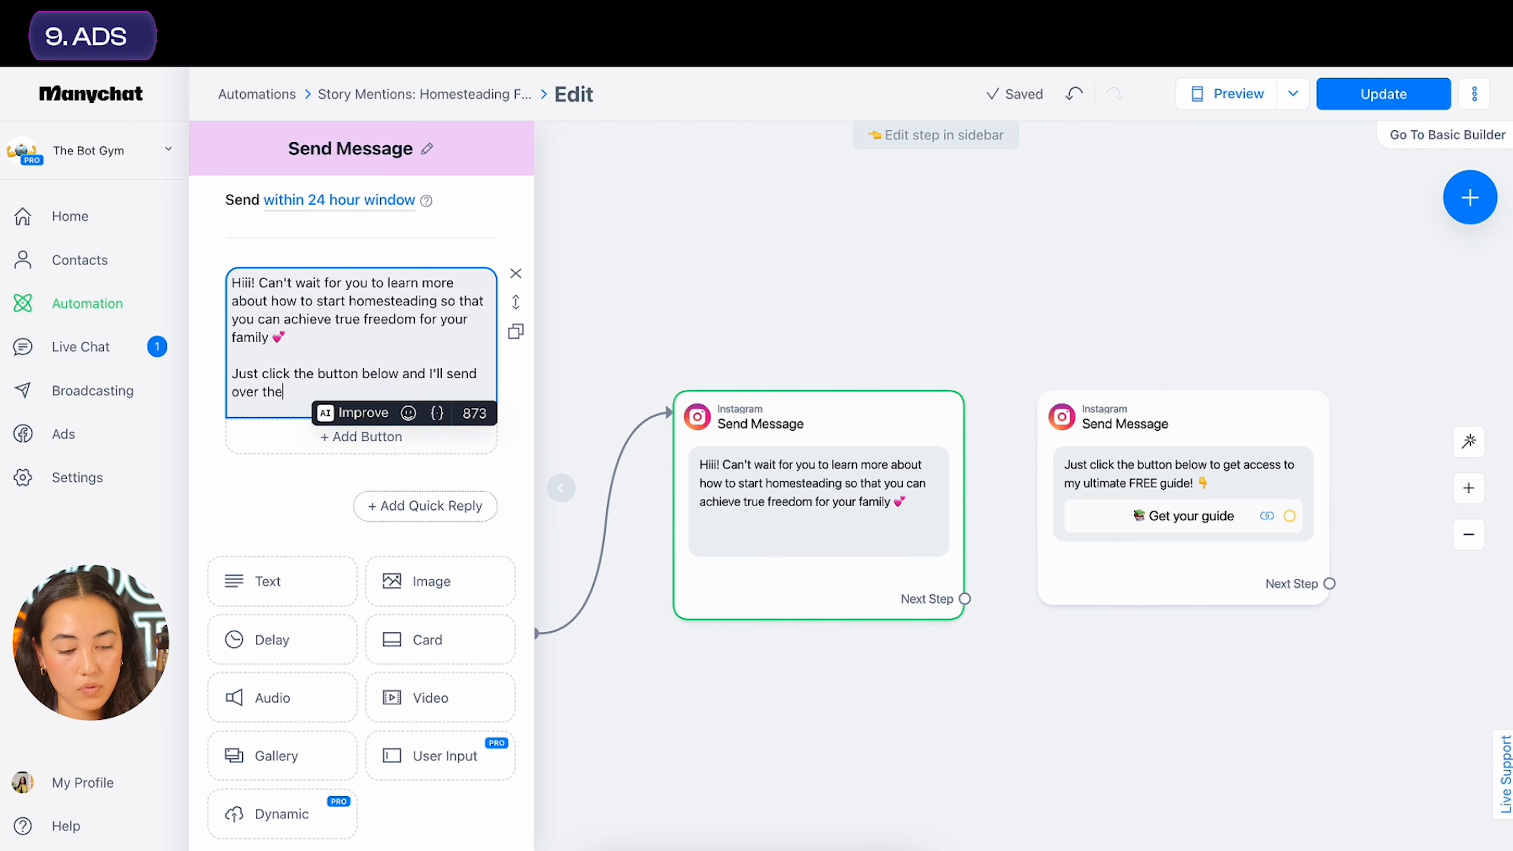
text( link to my ultimate)
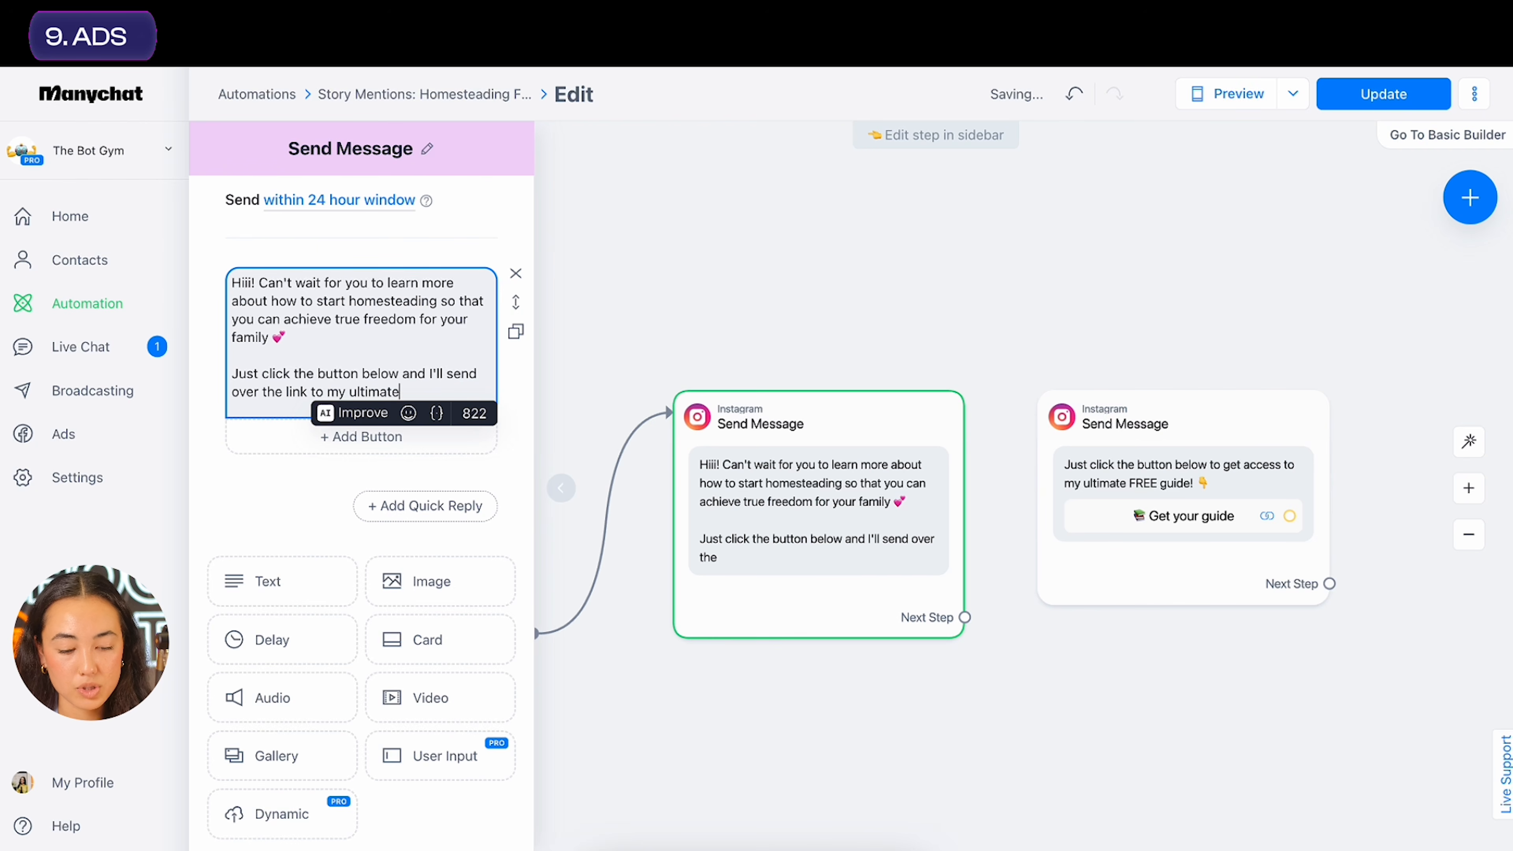
text( FREE guide!)
click(308, 503)
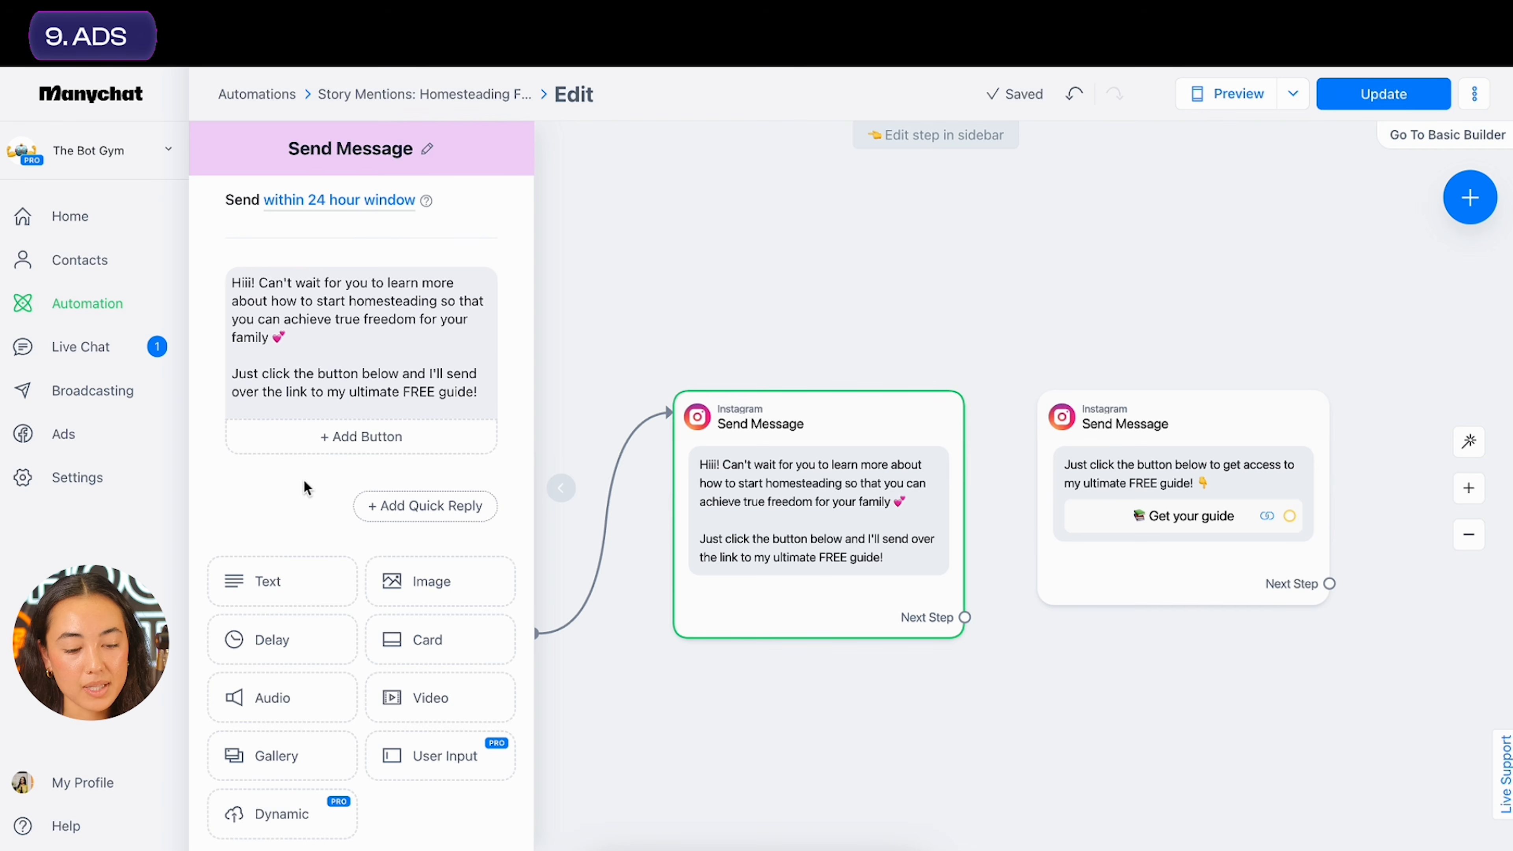
Add a quick reply labelled "Send it over!" to the first message, without choosing its next step
click(393, 505)
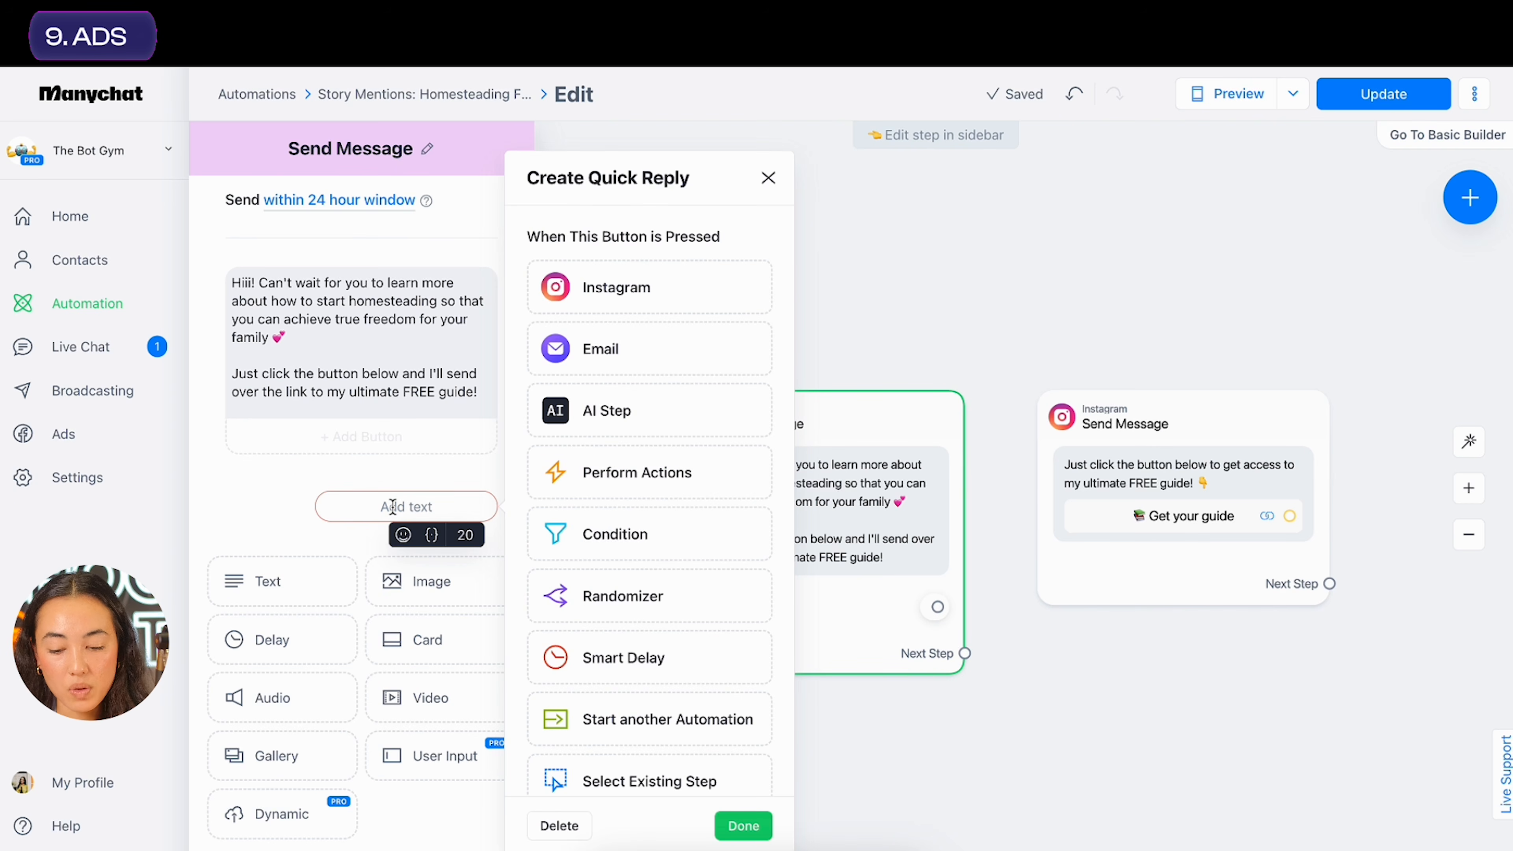
text(Send it )
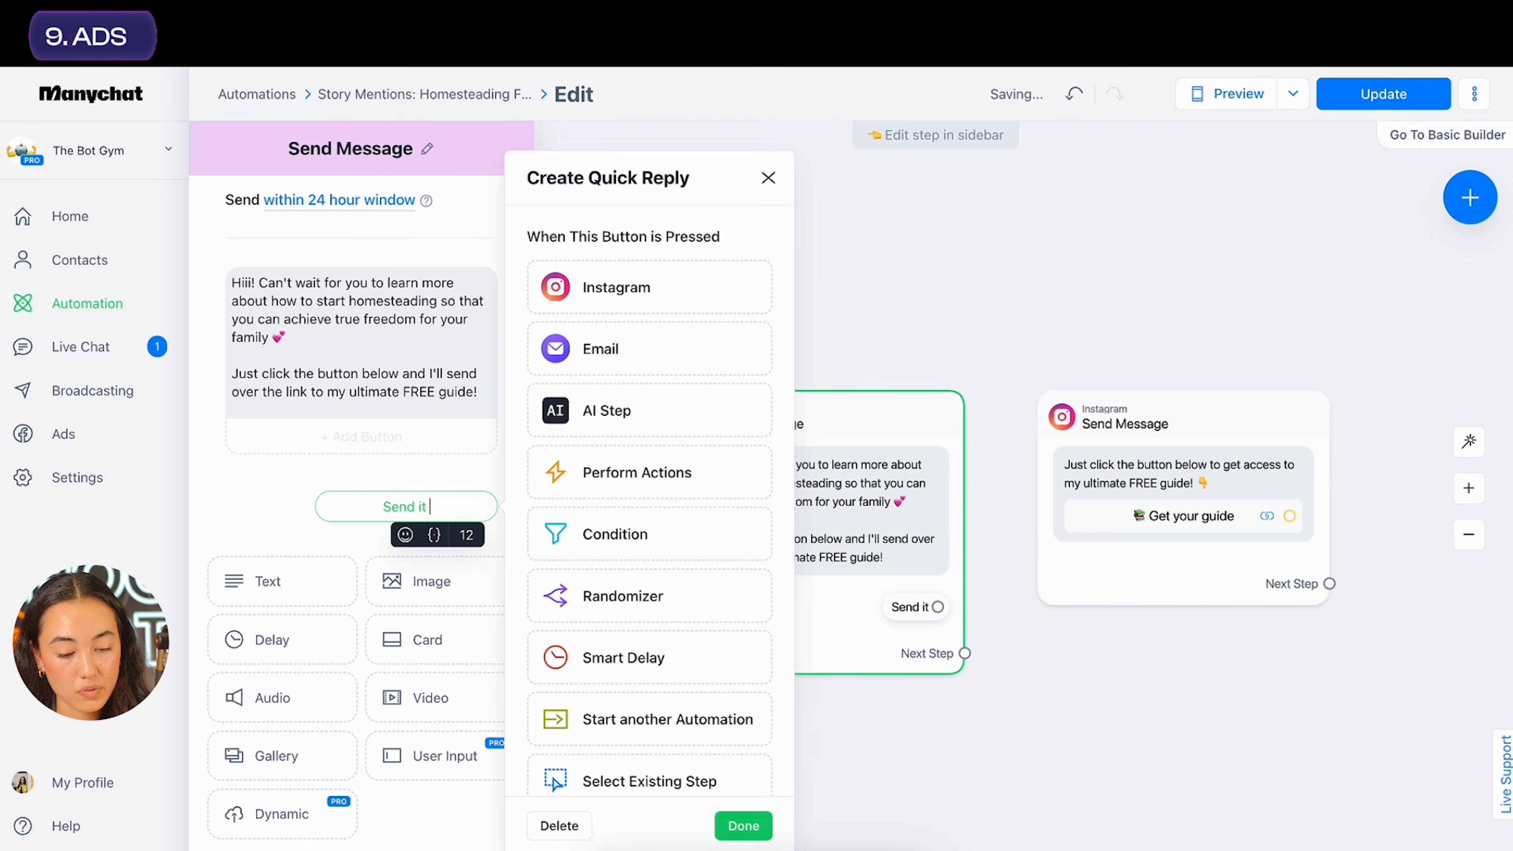
text(over!)
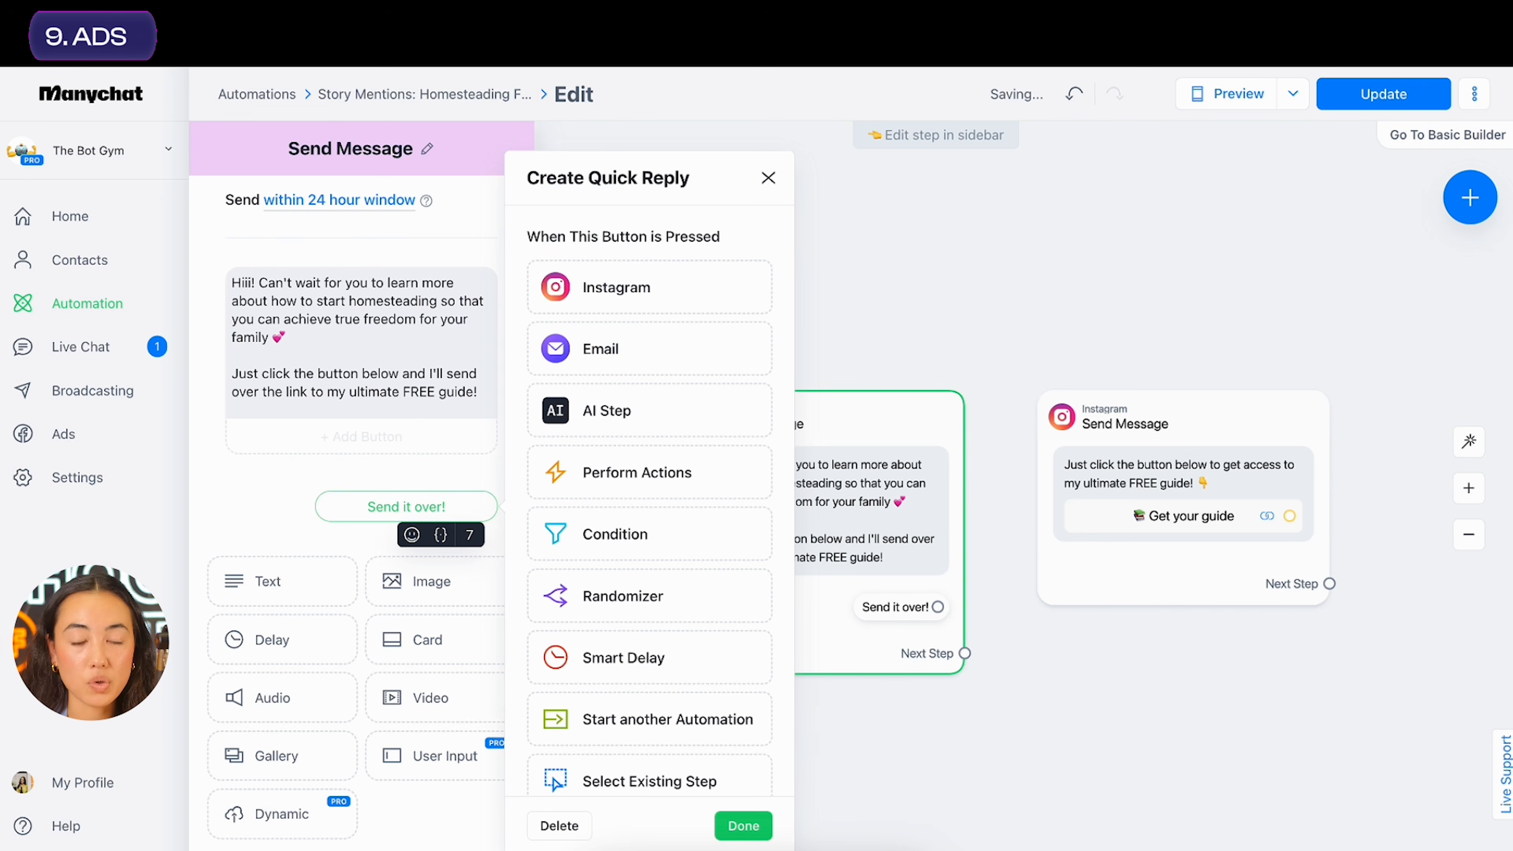
click(417, 472)
click(444, 372)
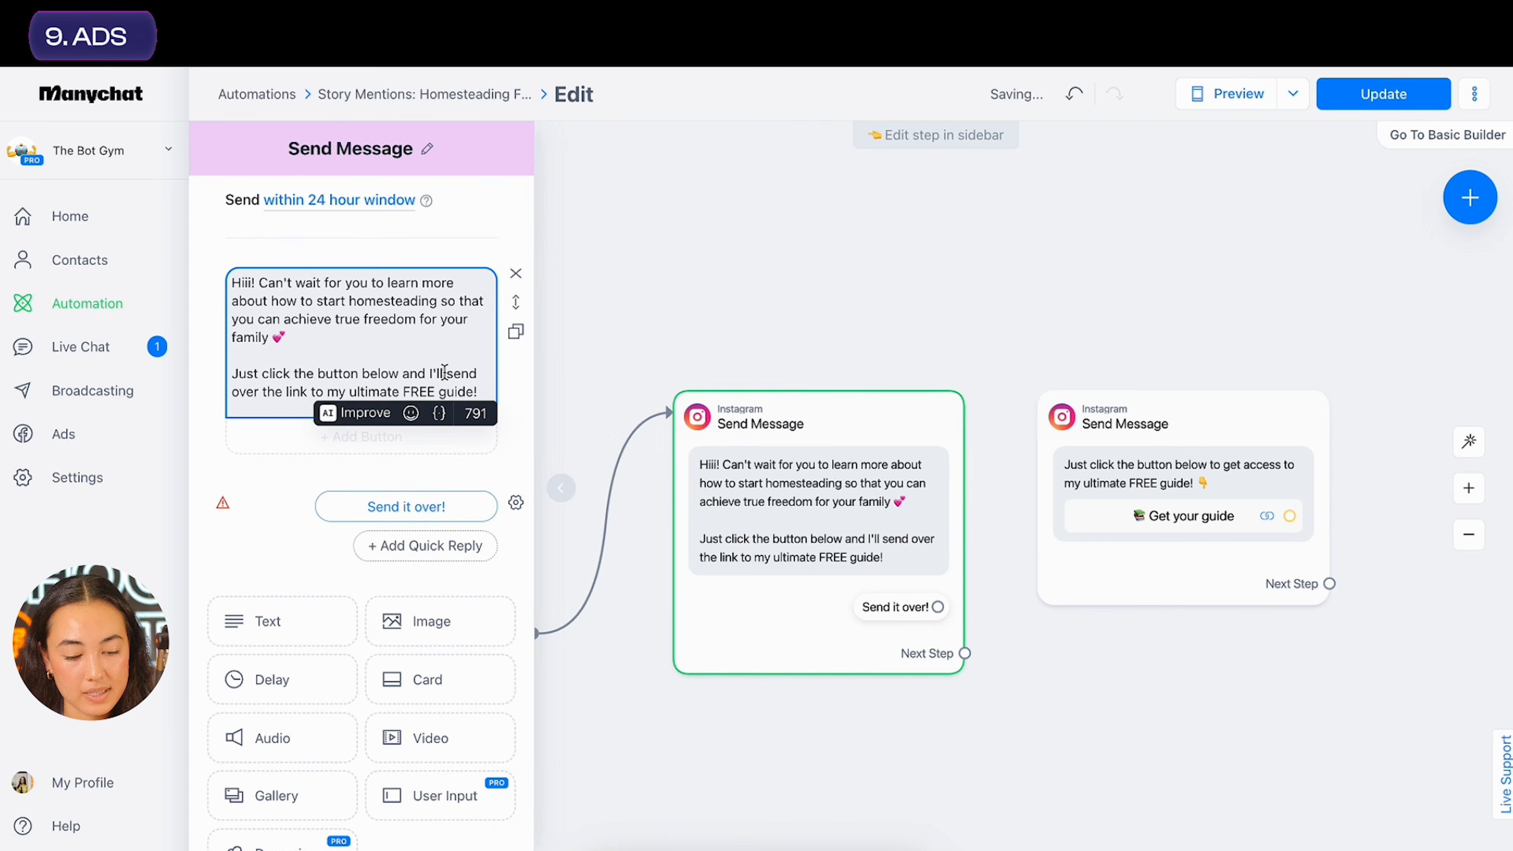
Connect the first message's "Send it over!" quick reply to the Send Message block containing the "Get your guide" button
click(478, 485)
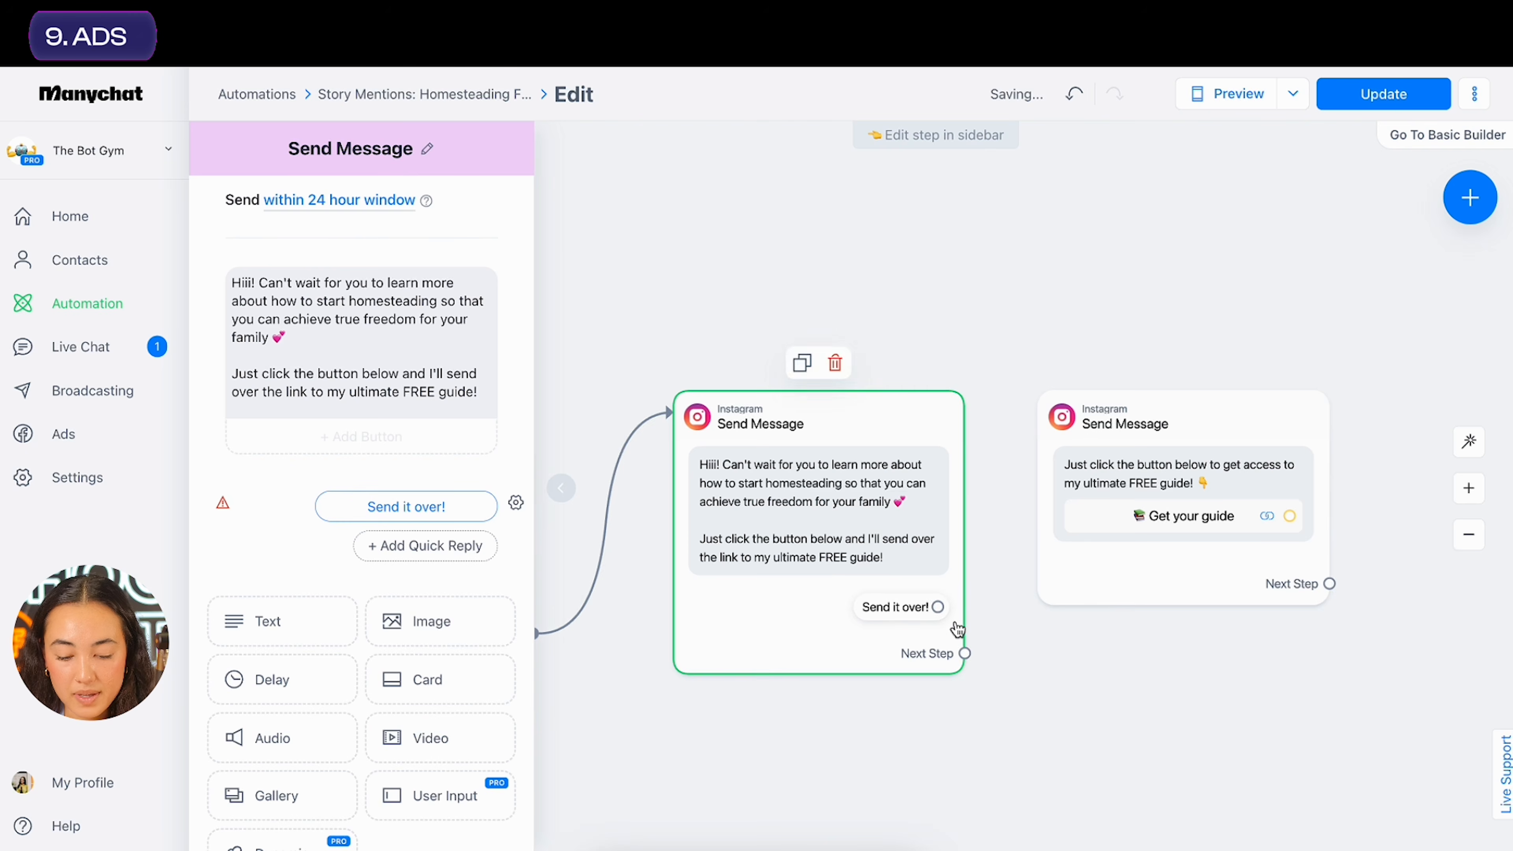
scroll(957, 628, up, 3)
click(927, 598)
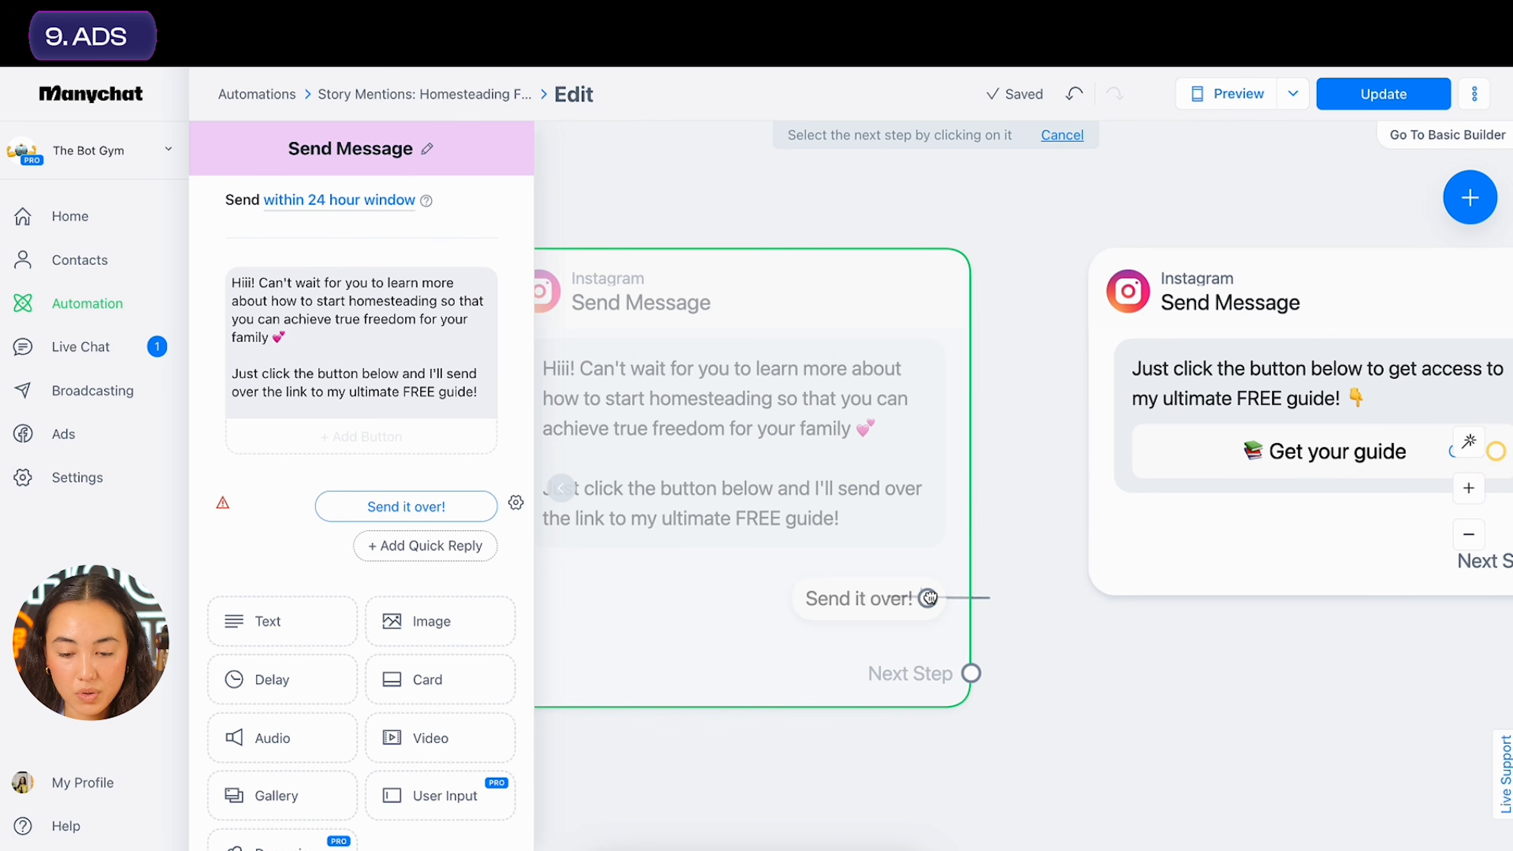
click(1221, 337)
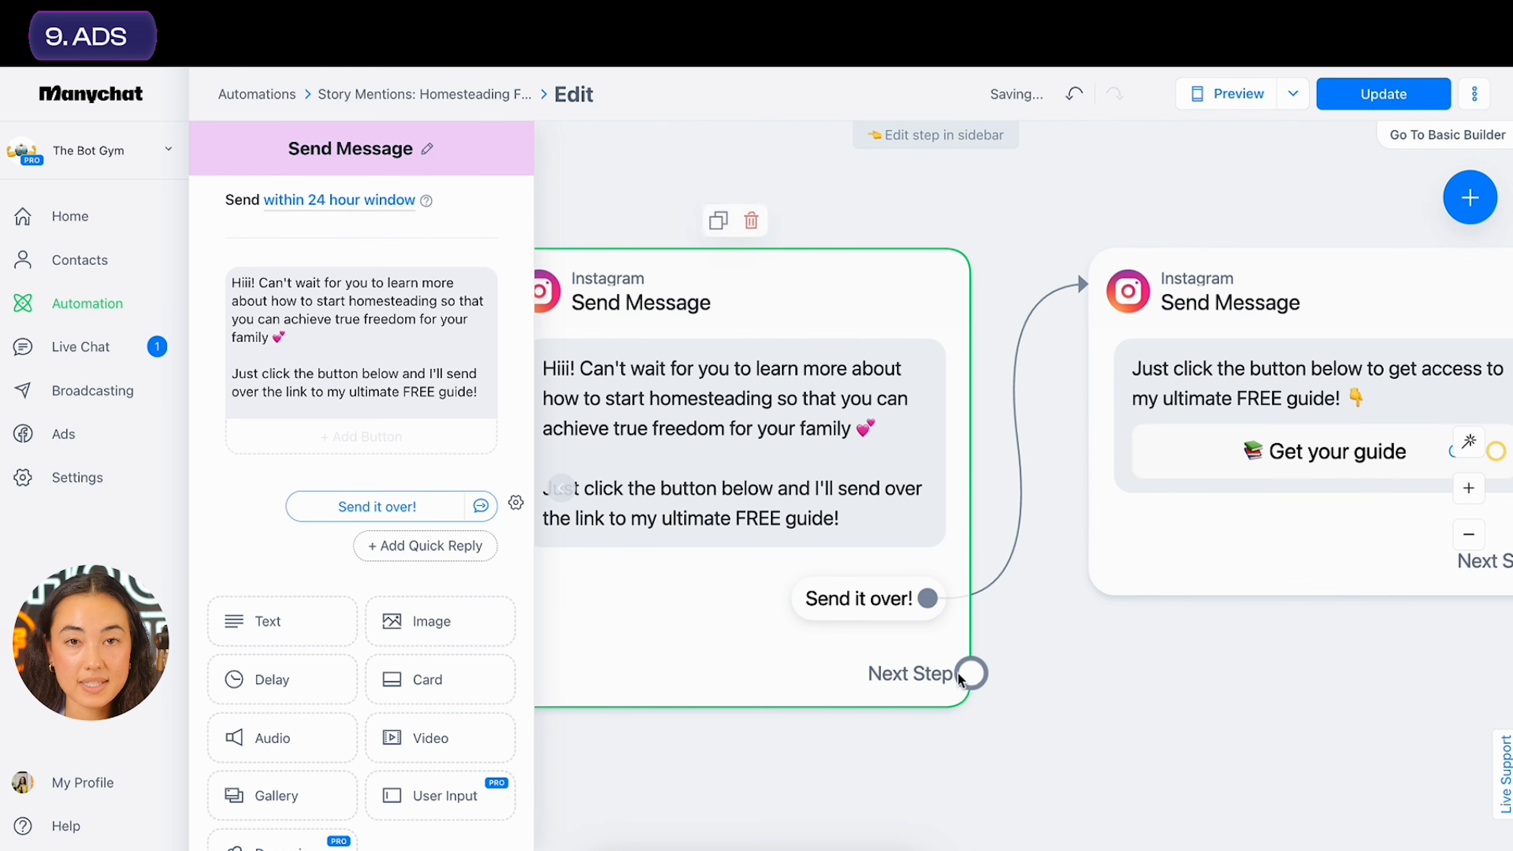
Begin the second message with "Awesome! Can't wait for you to dive in."
scroll(1146, 641, down, 1)
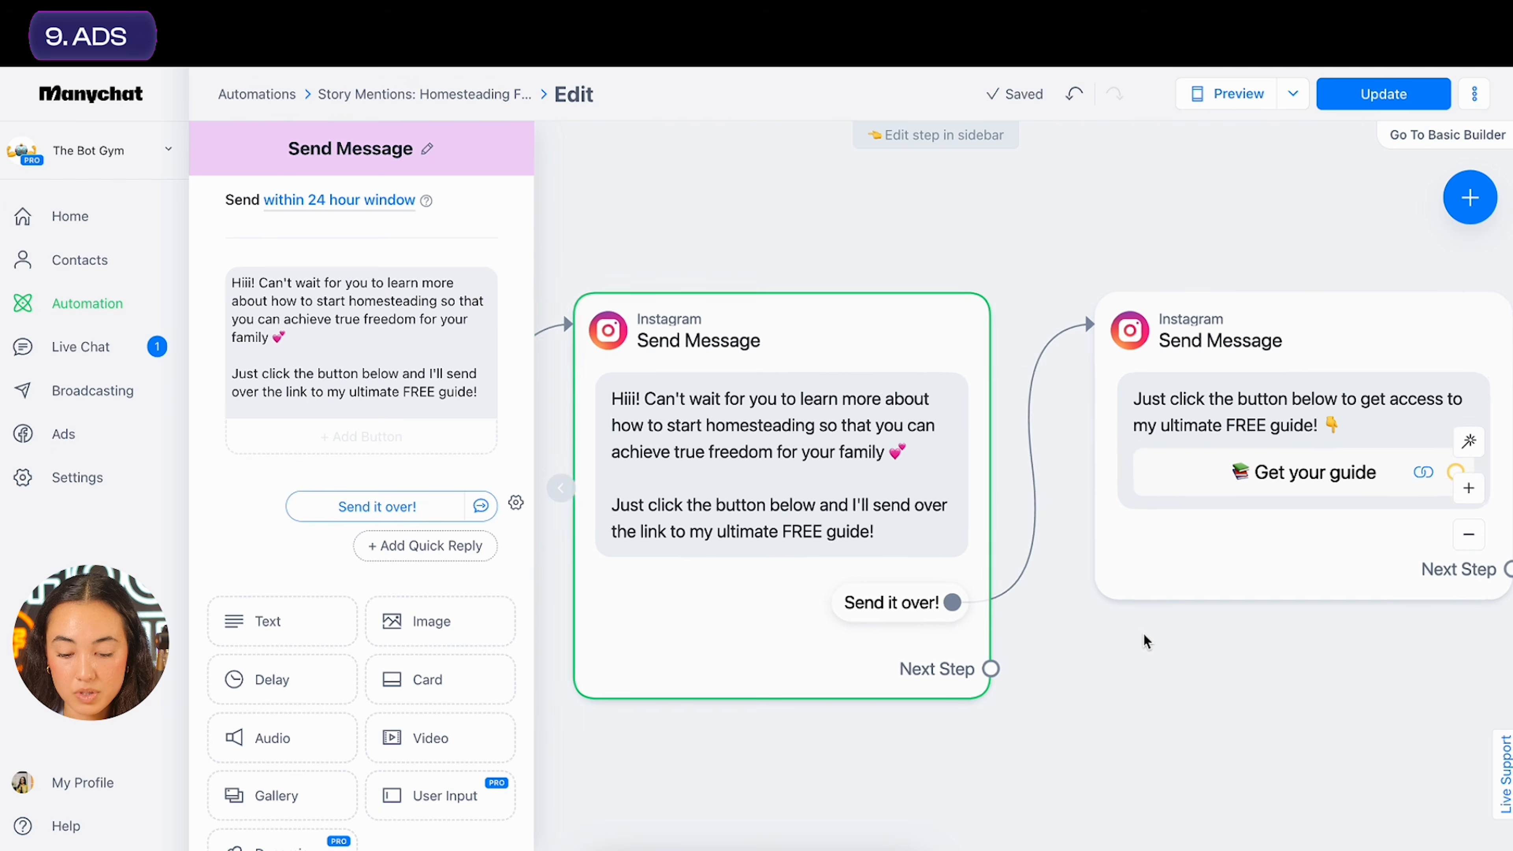
scroll(1146, 641, down, 1)
scroll(1036, 701, down, 2)
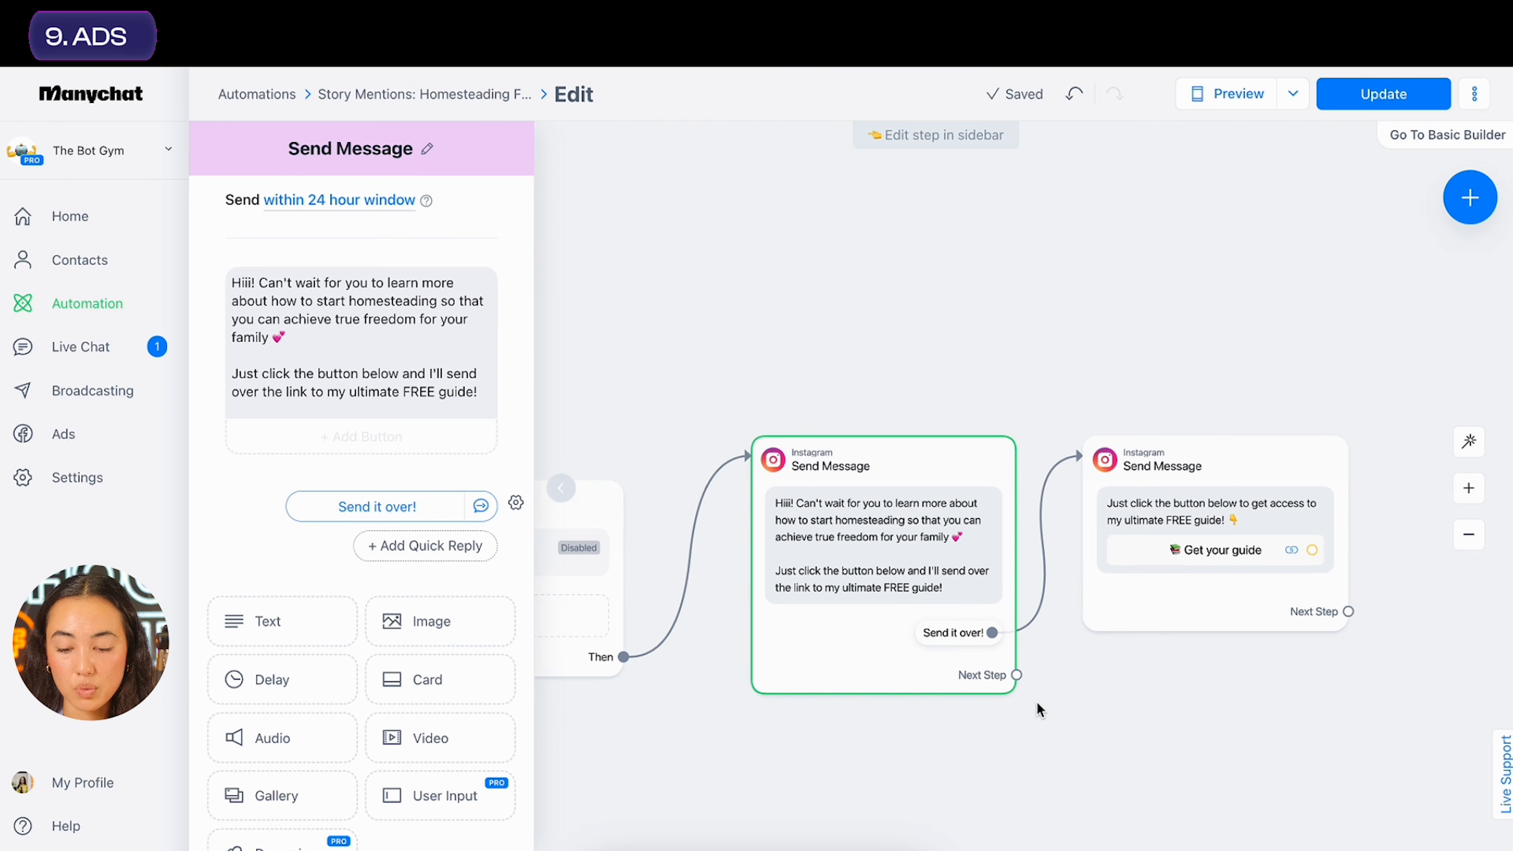
scroll(1037, 701, down, 1)
click(1190, 701)
click(1185, 599)
click(299, 295)
click(240, 280)
text(A)
key(BackSpace)
key(BackSpace)
text(Awesome! Can't wait for you to d)
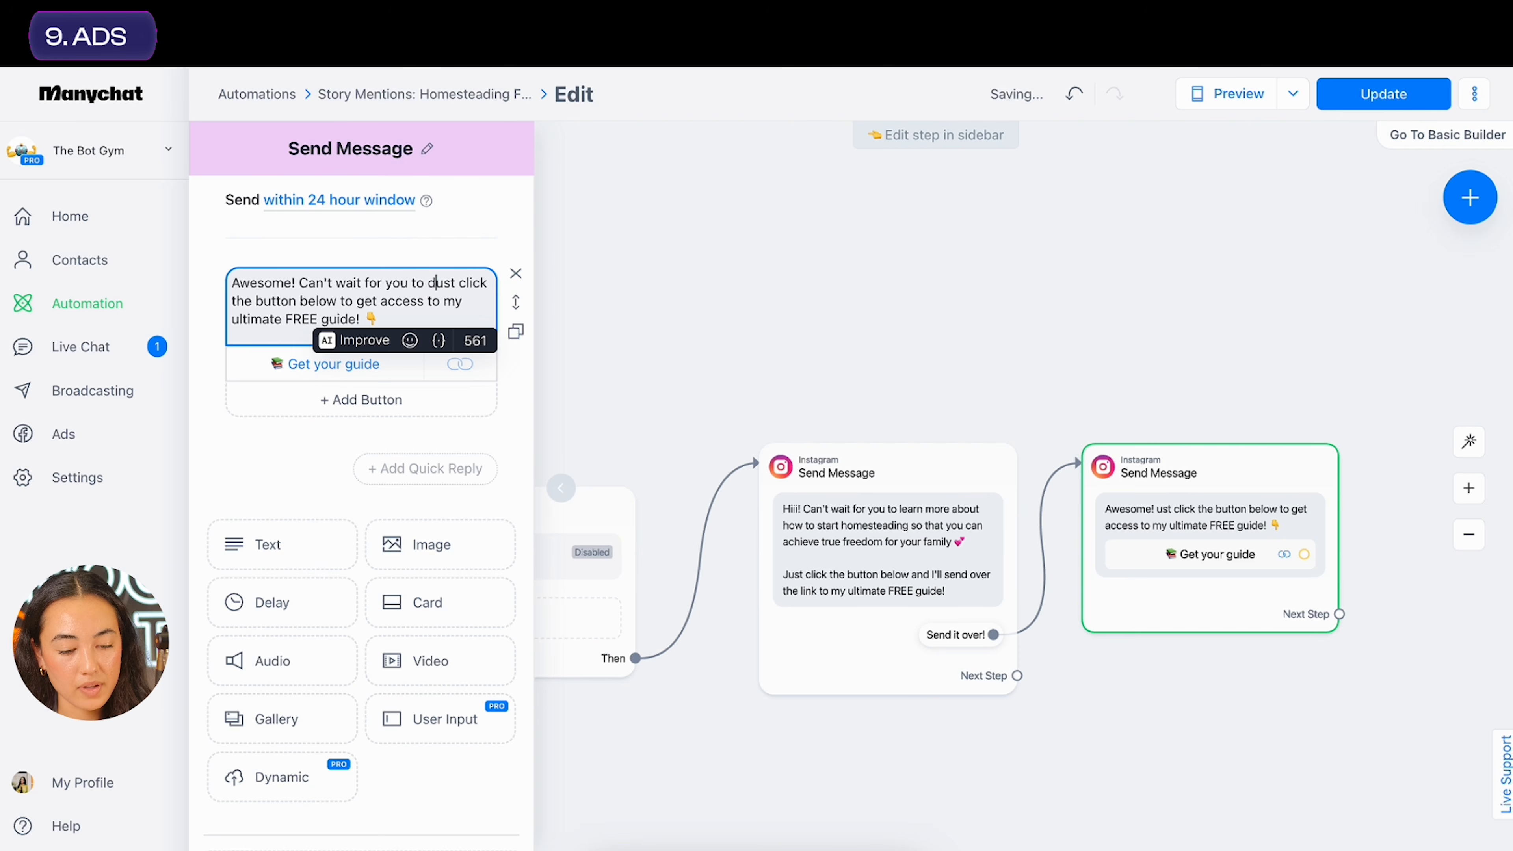
text(ive in.)
Make the second message's next paragraph read "Your last step is to click the button below and I'll give you your guide on the next page! 👇"
key(Return)
key(Return)
text(Your last step is to)
key(shift+Right)
key(shift+Right)
key(BackSpace)
key(BackSpace)
drag(307, 353, 233, 337)
text(and I'll give you your guide on the ne)
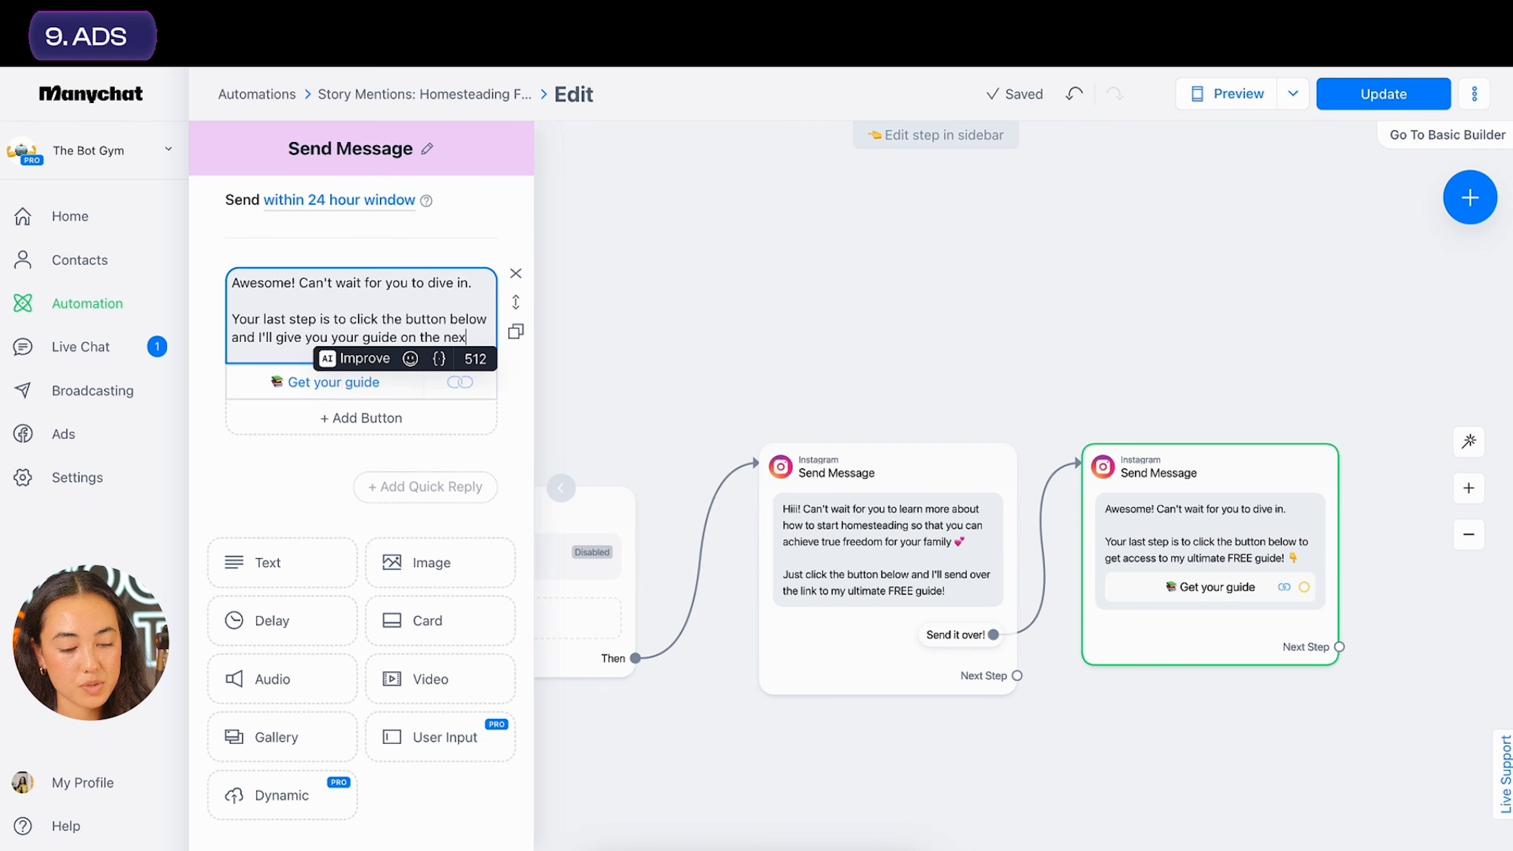
text(xt page! 👇)
click(888, 314)
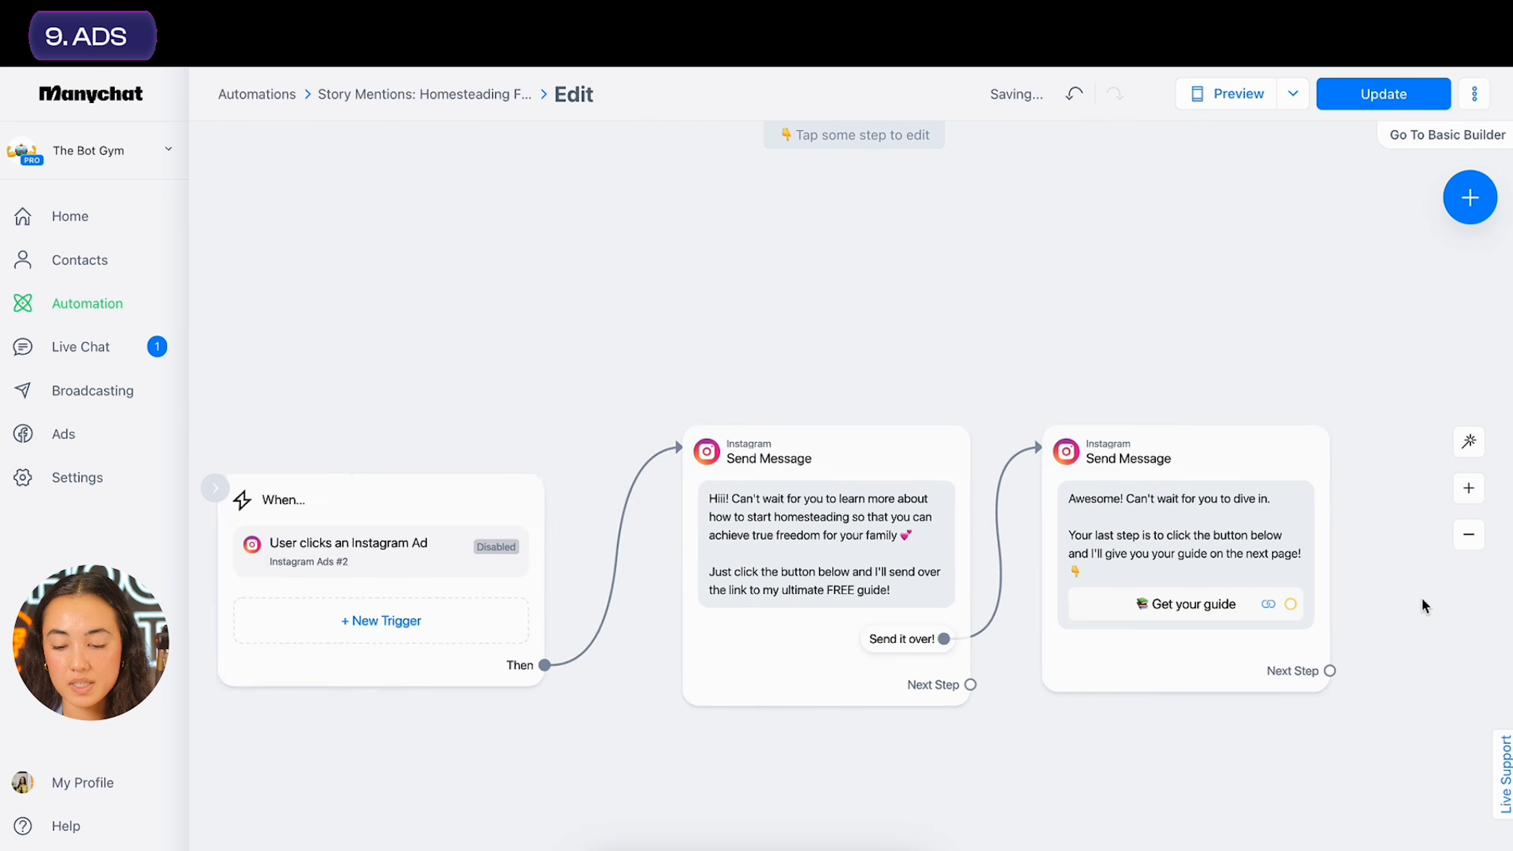
Remove the blank line at the end of the second message's text and close its settings
scroll(1422, 606, up, 3)
click(1084, 524)
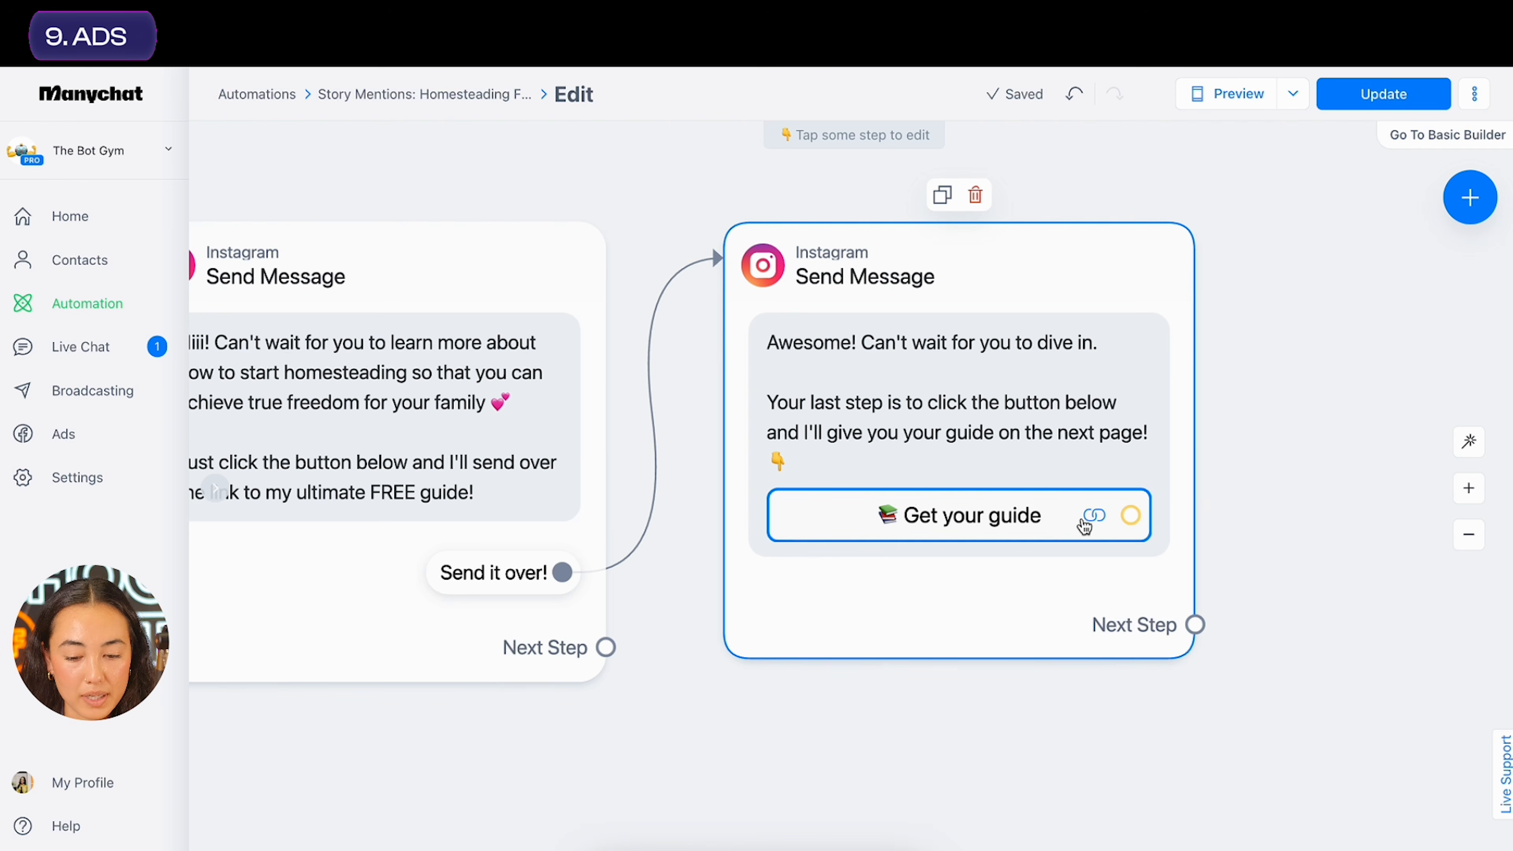
click(1025, 398)
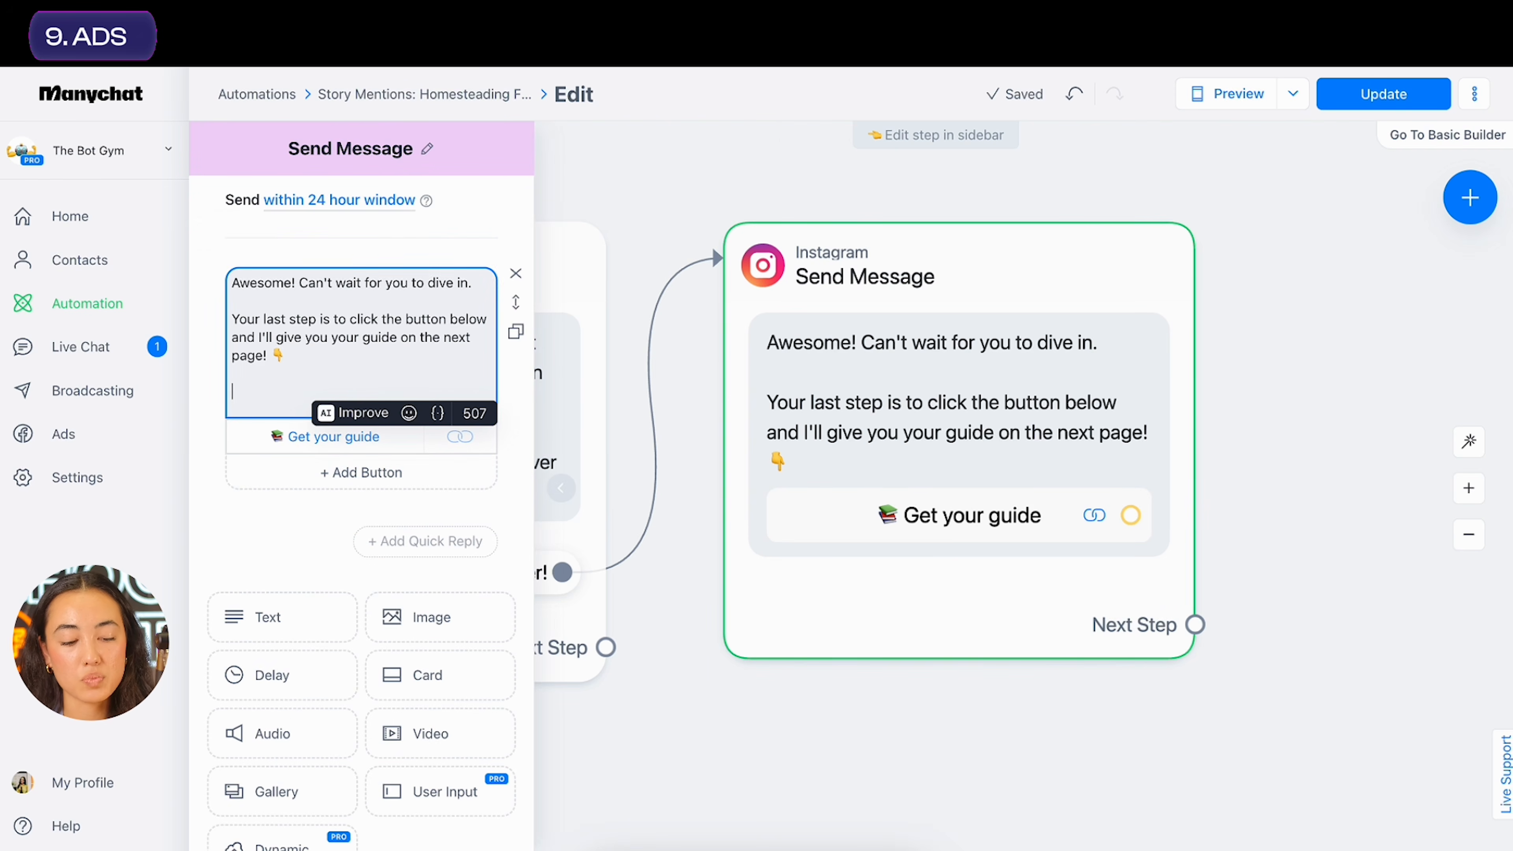
key(BackSpace)
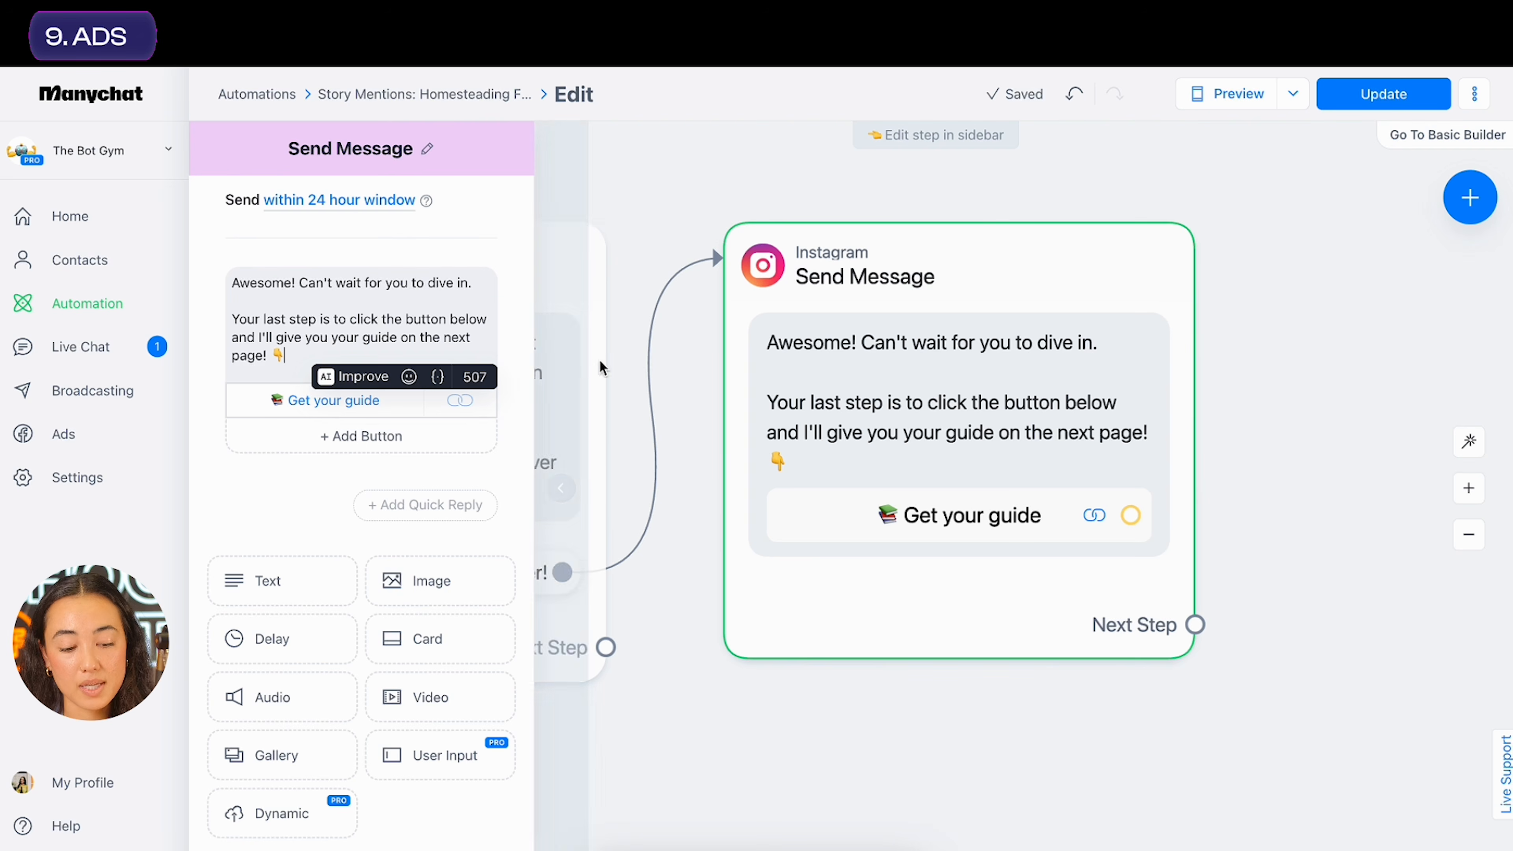
scroll(774, 452, down, 5)
click(912, 686)
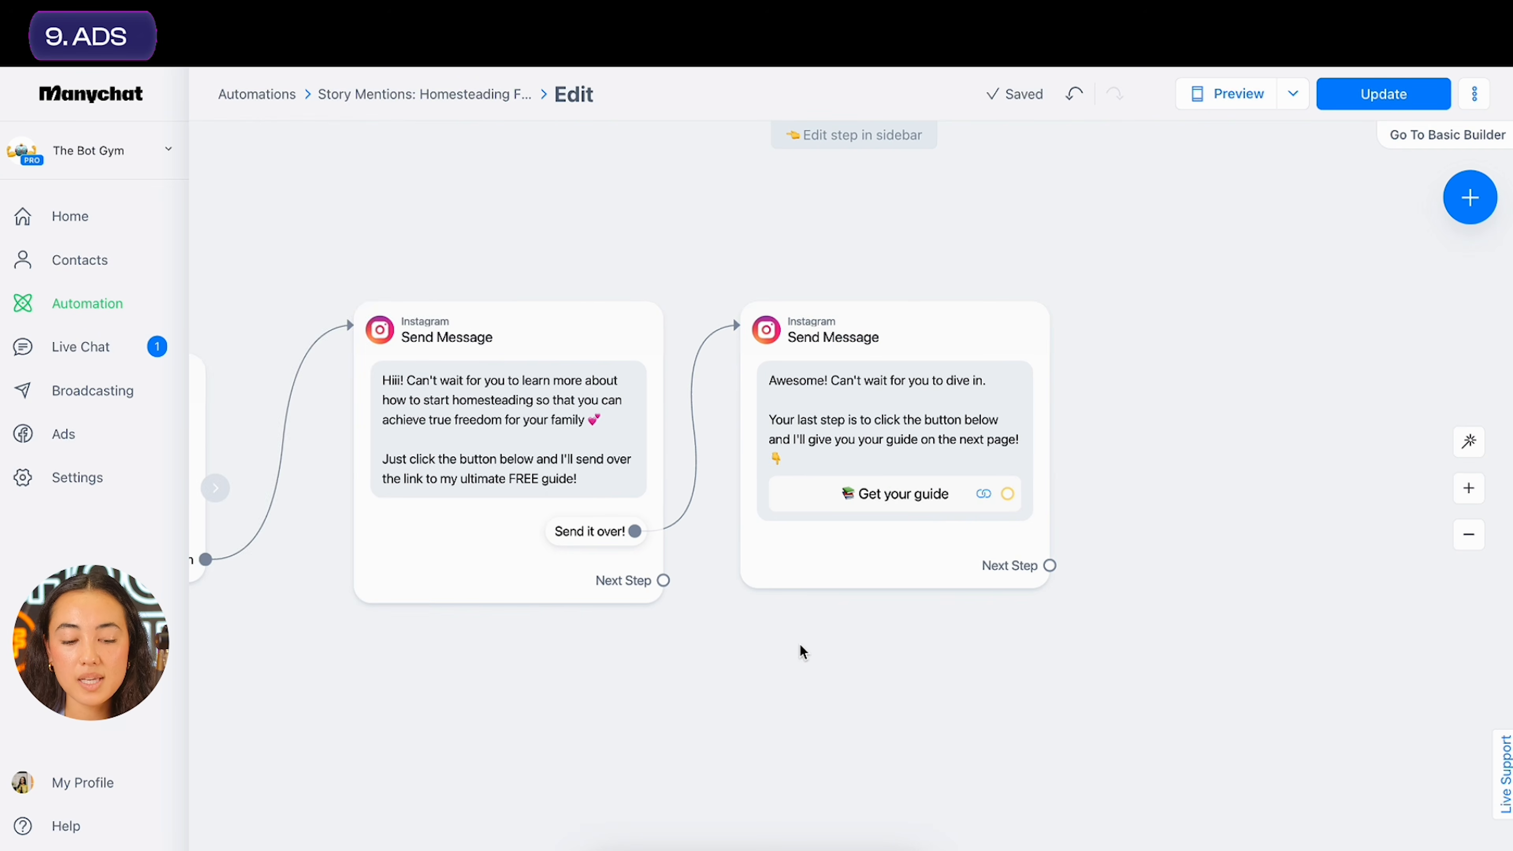
Open schoolofbots.co/8ways in a new browser tab to view an example guide page, and return to the Manychat flow
drag(799, 645, 942, 643)
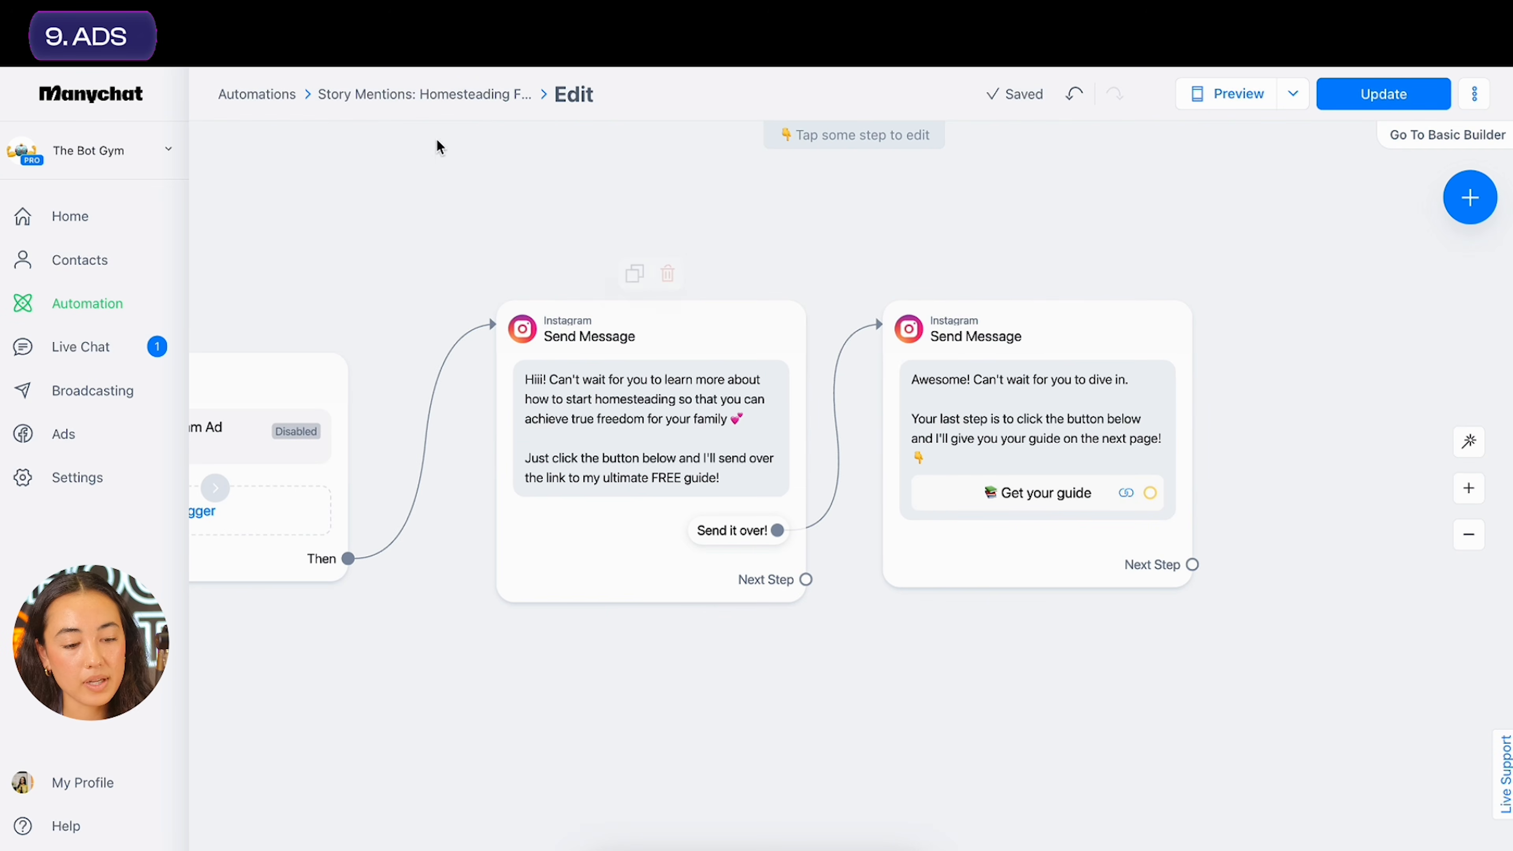
key(super+t)
text(schoolofbots.co)
text(/ig)
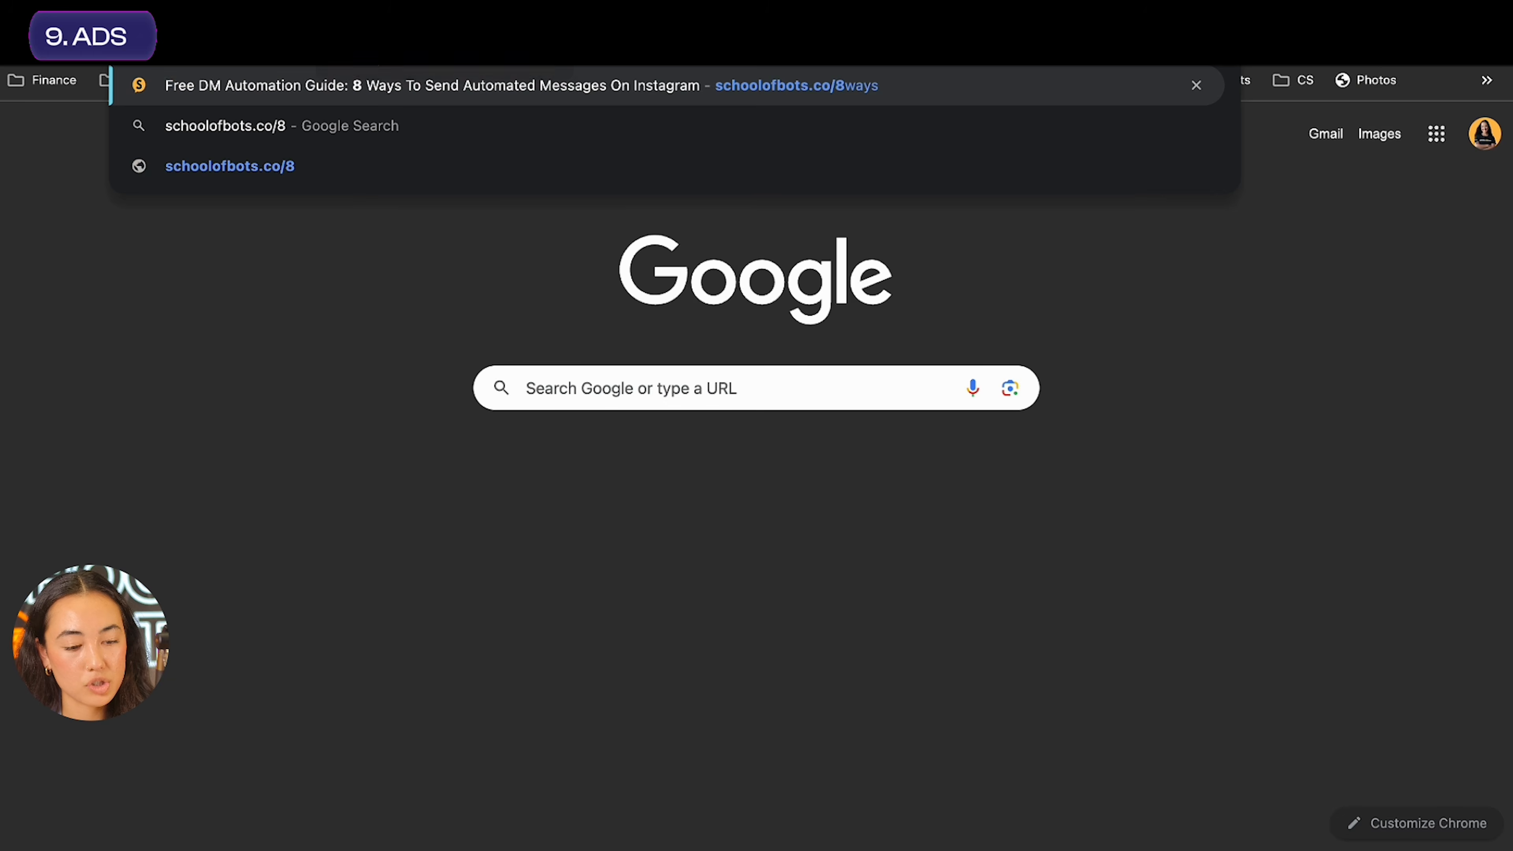
key(Return)
click(807, 497)
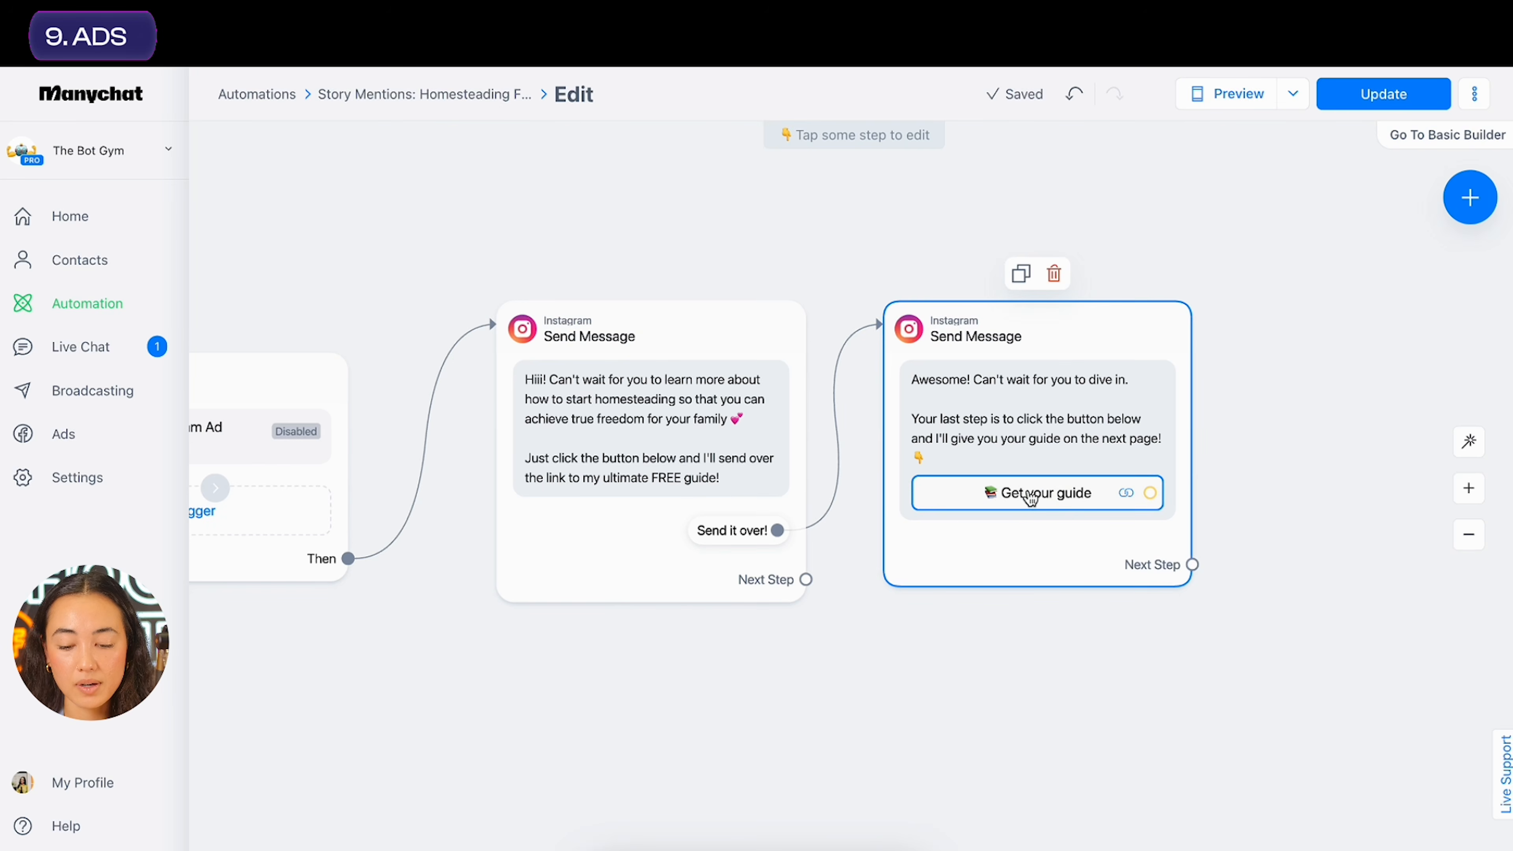
click(1025, 492)
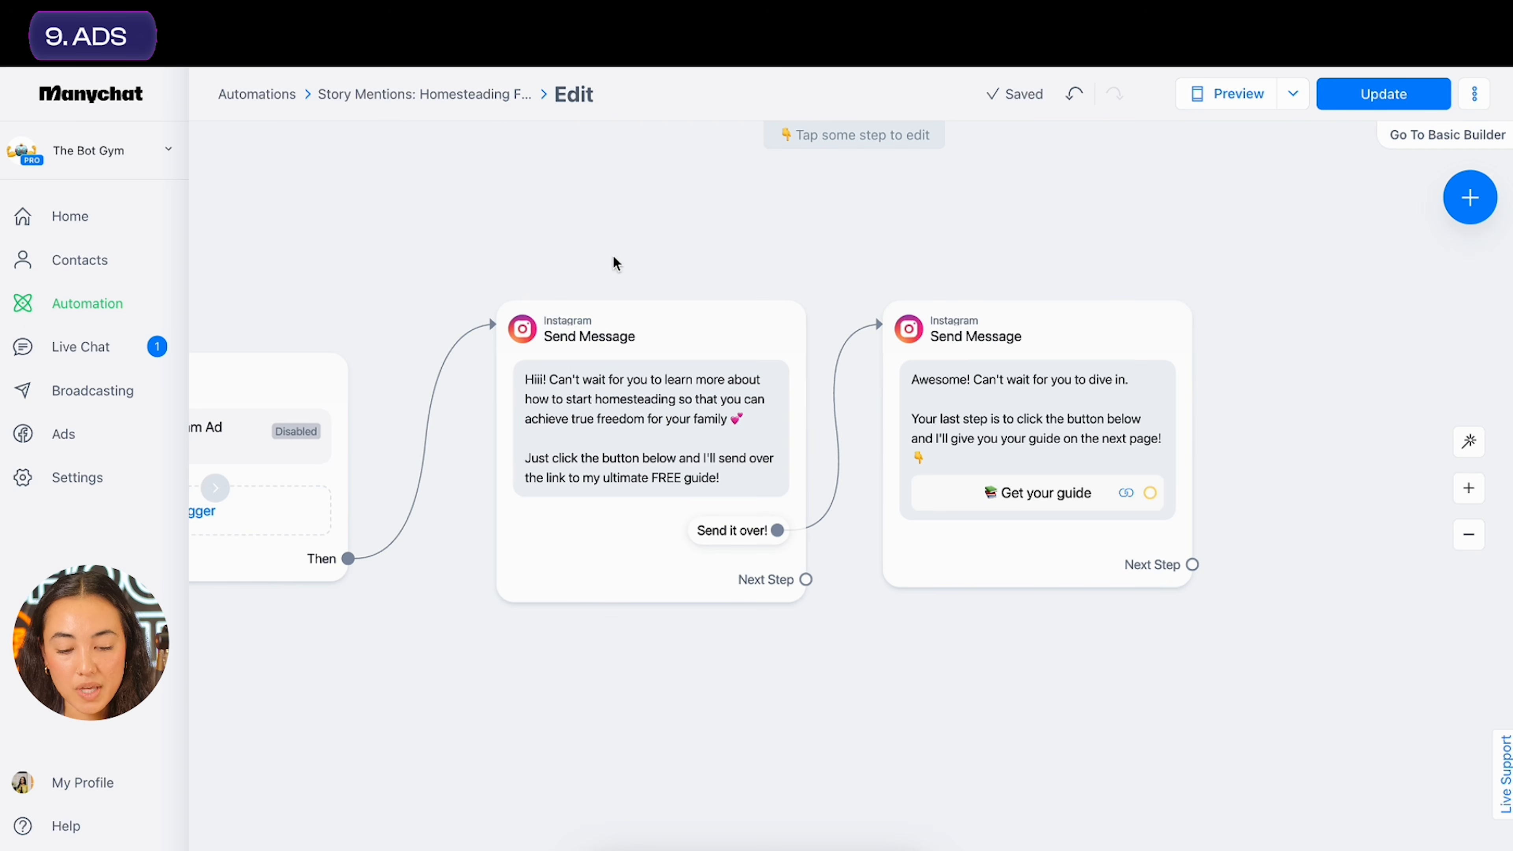
Publish the updated ad automation and examine the setup instructions in its Instagram ad trigger
click(1353, 99)
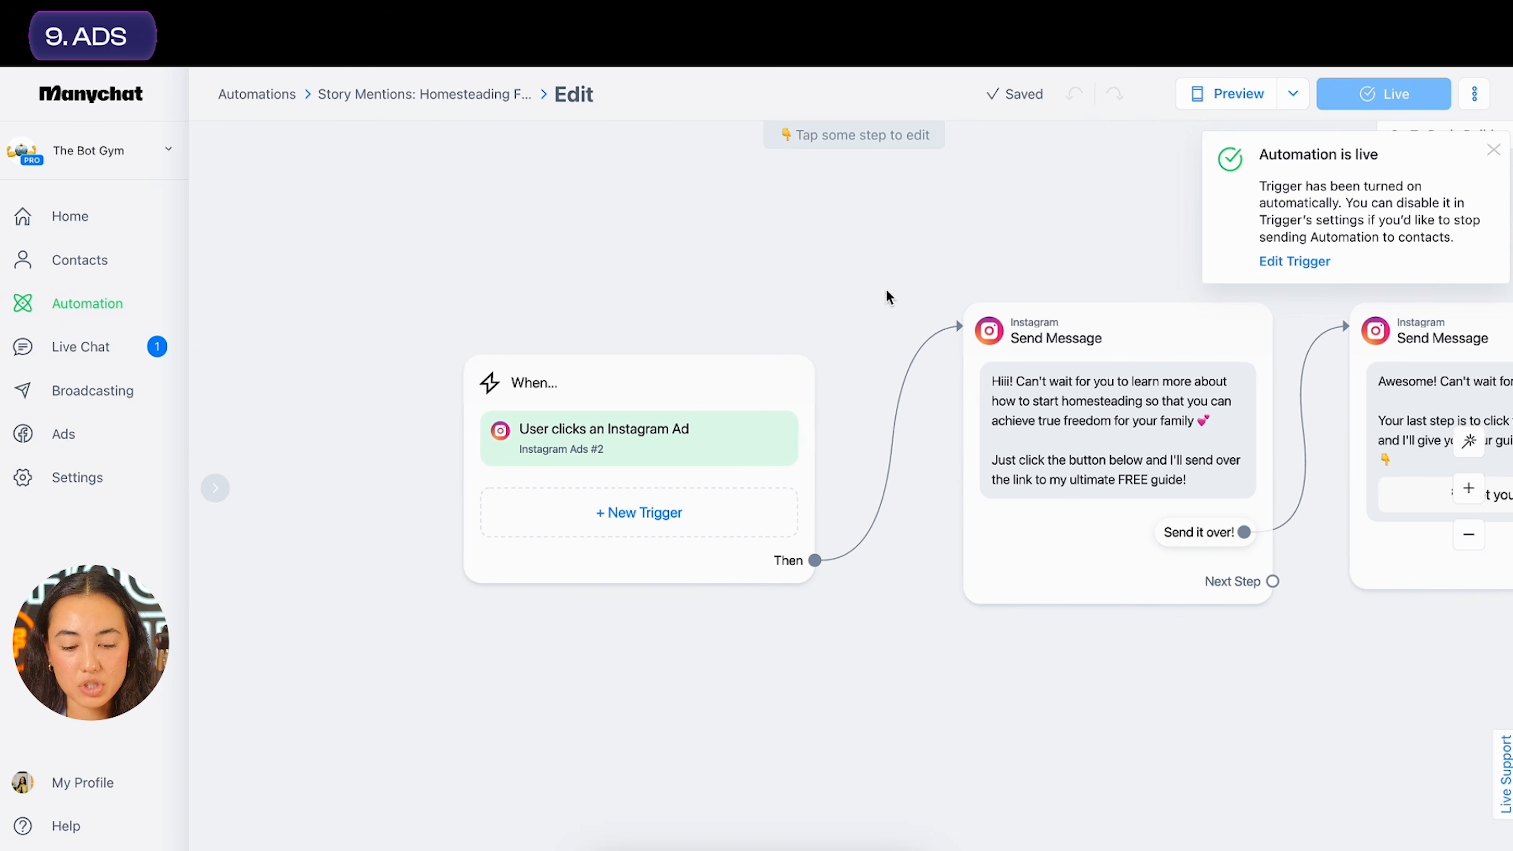
click(694, 382)
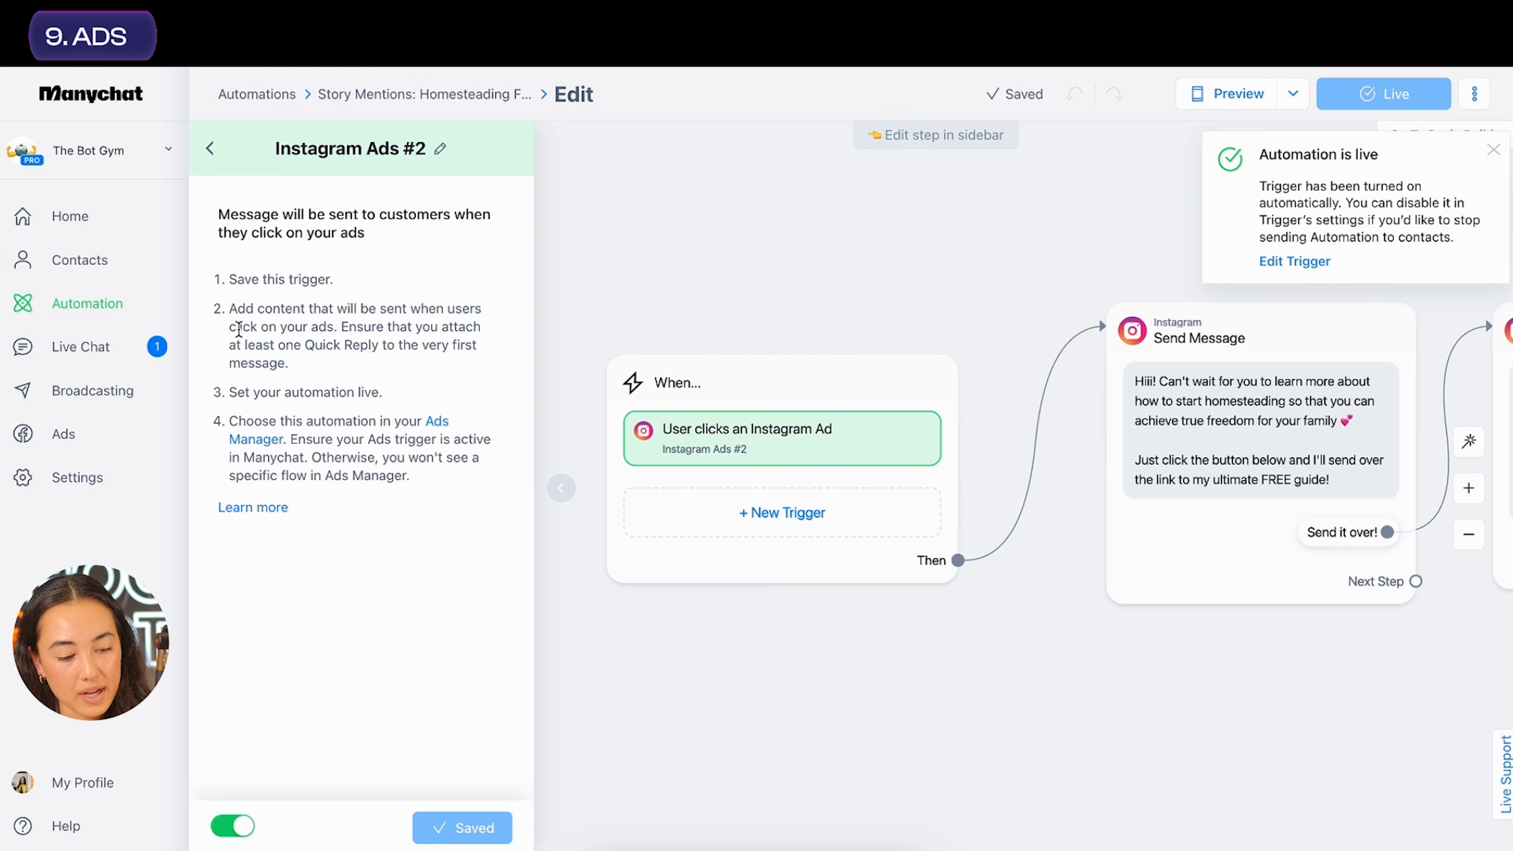
drag(231, 306, 488, 505)
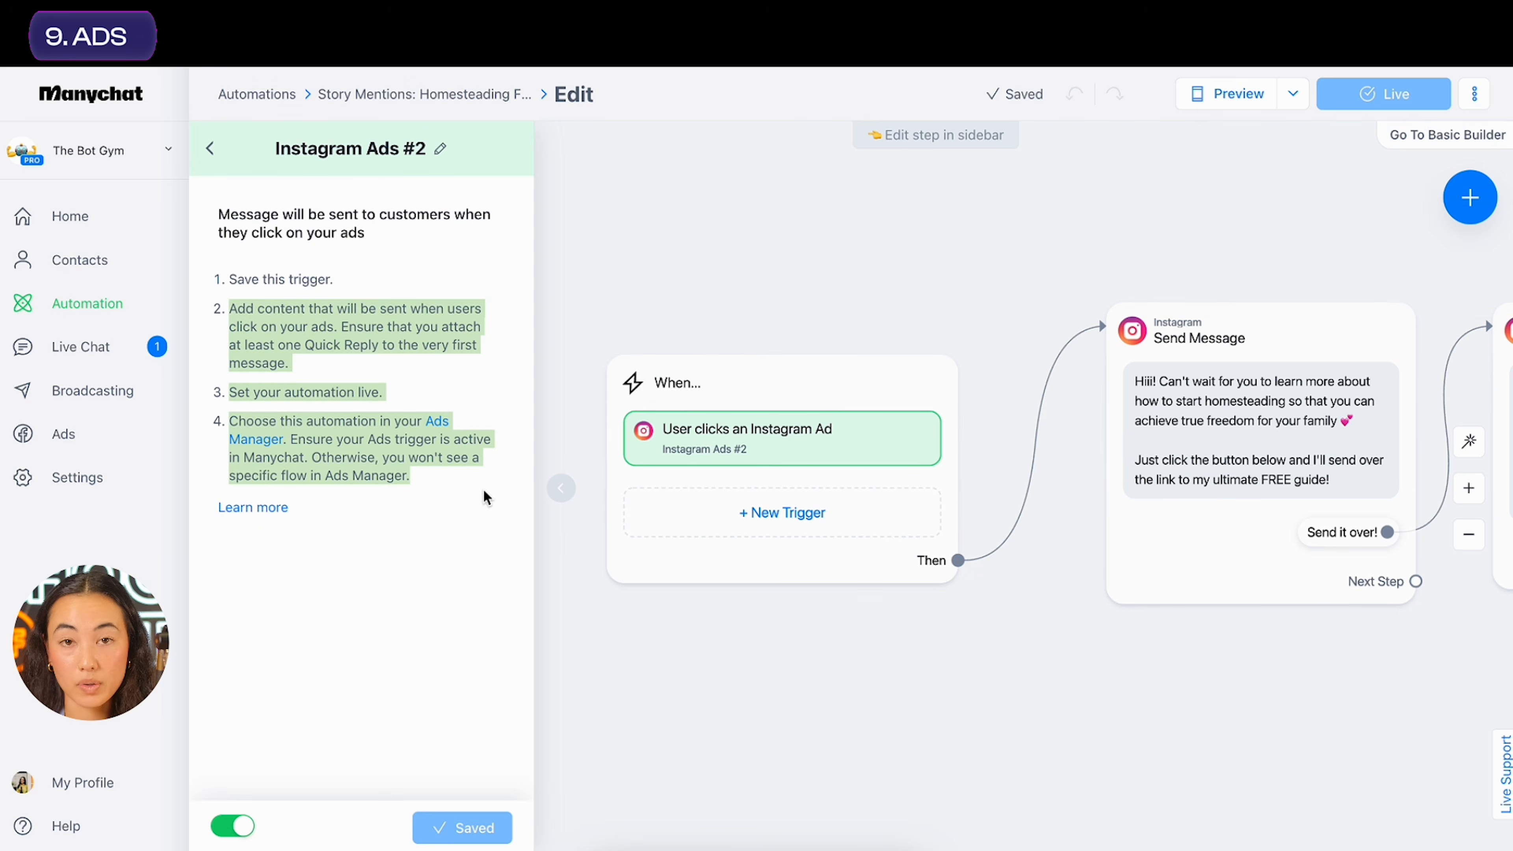
click(484, 496)
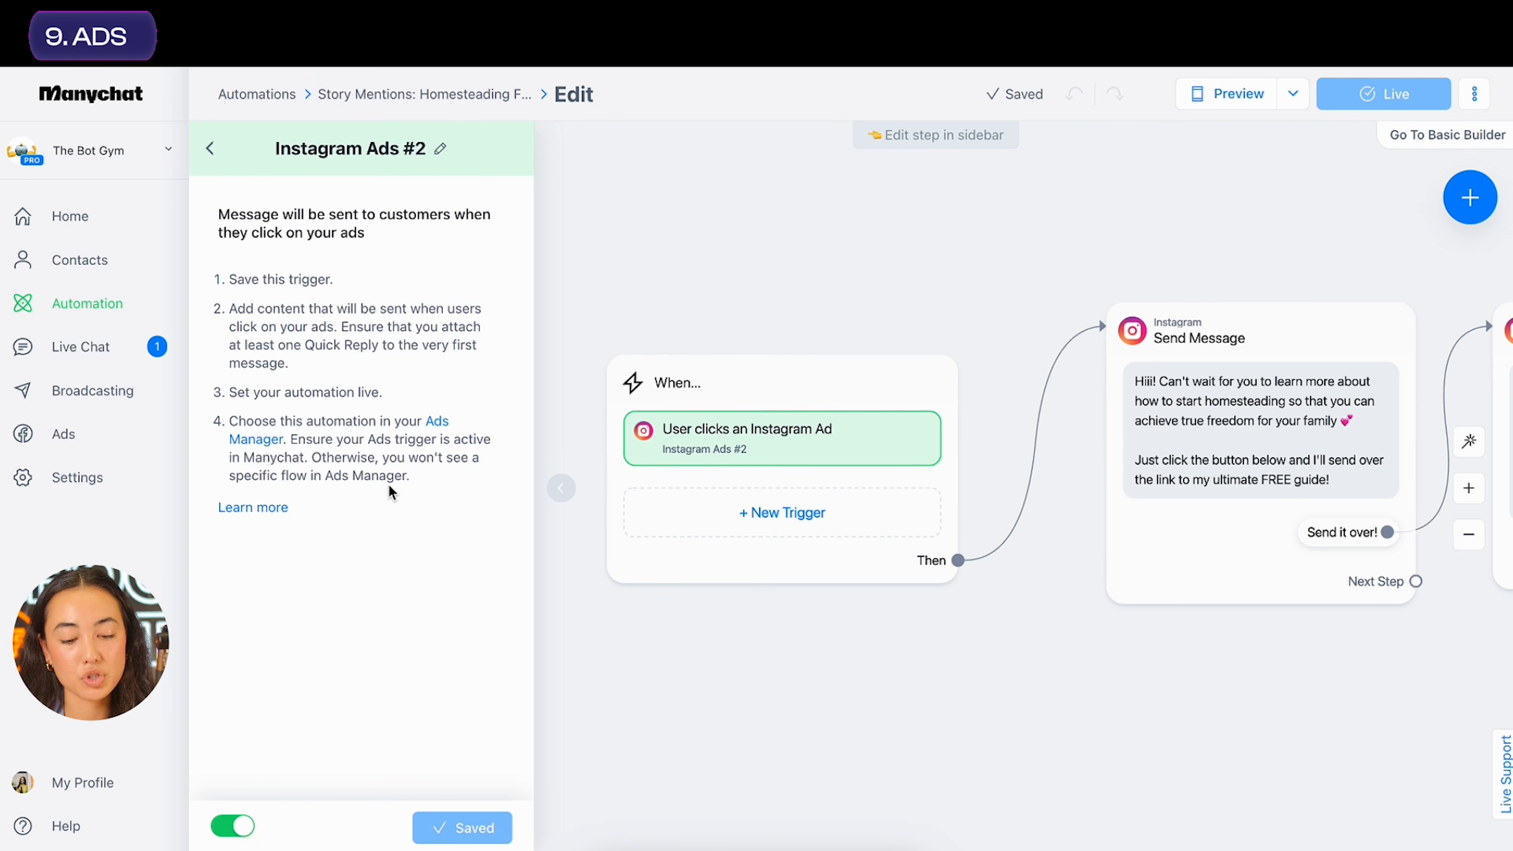
scroll(1065, 567, down, 5)
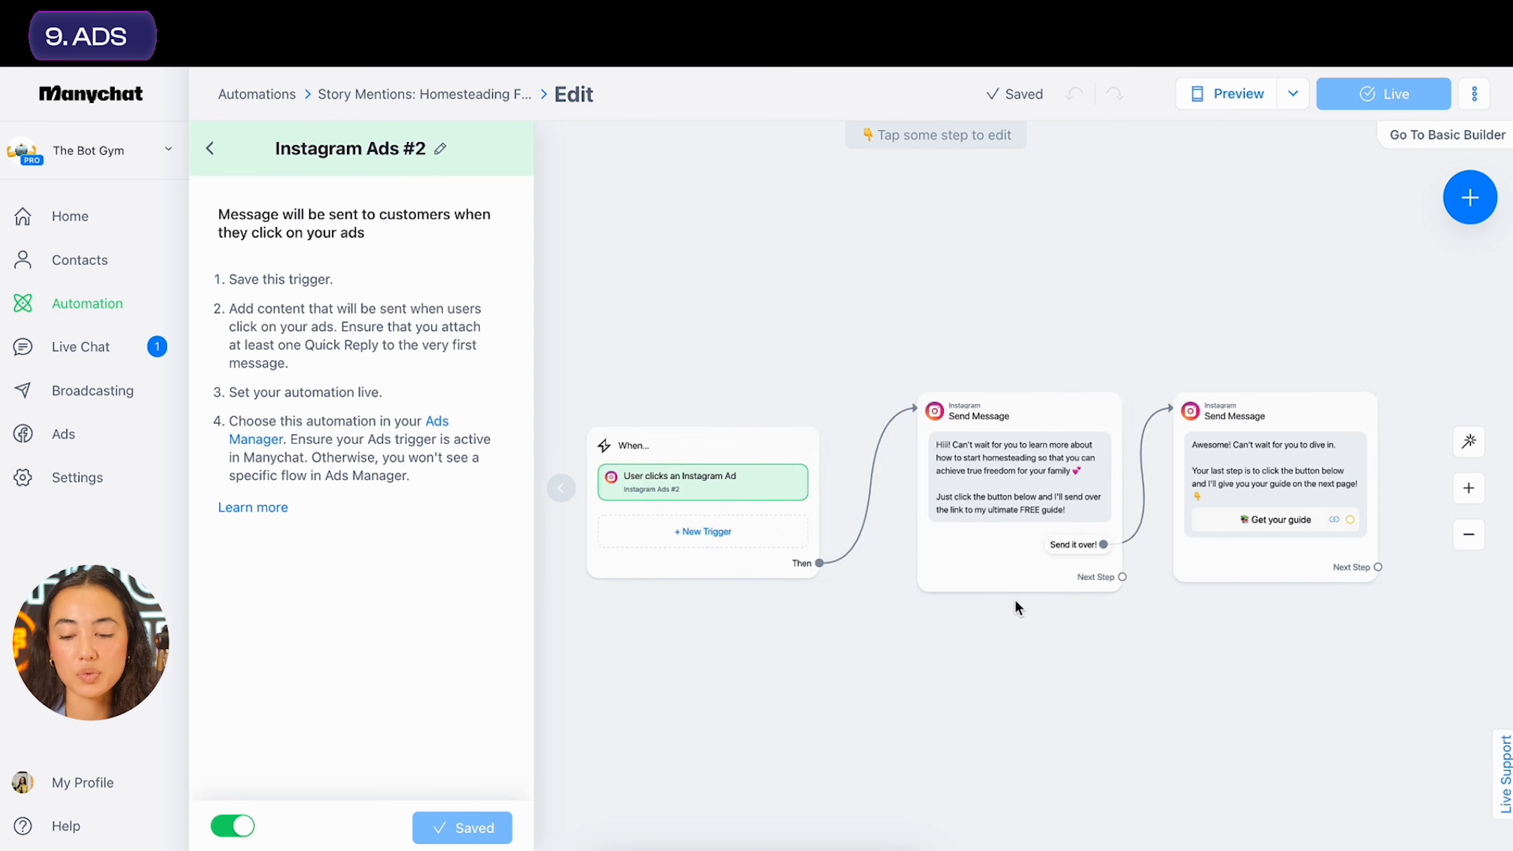
scroll(1016, 607, right, 3)
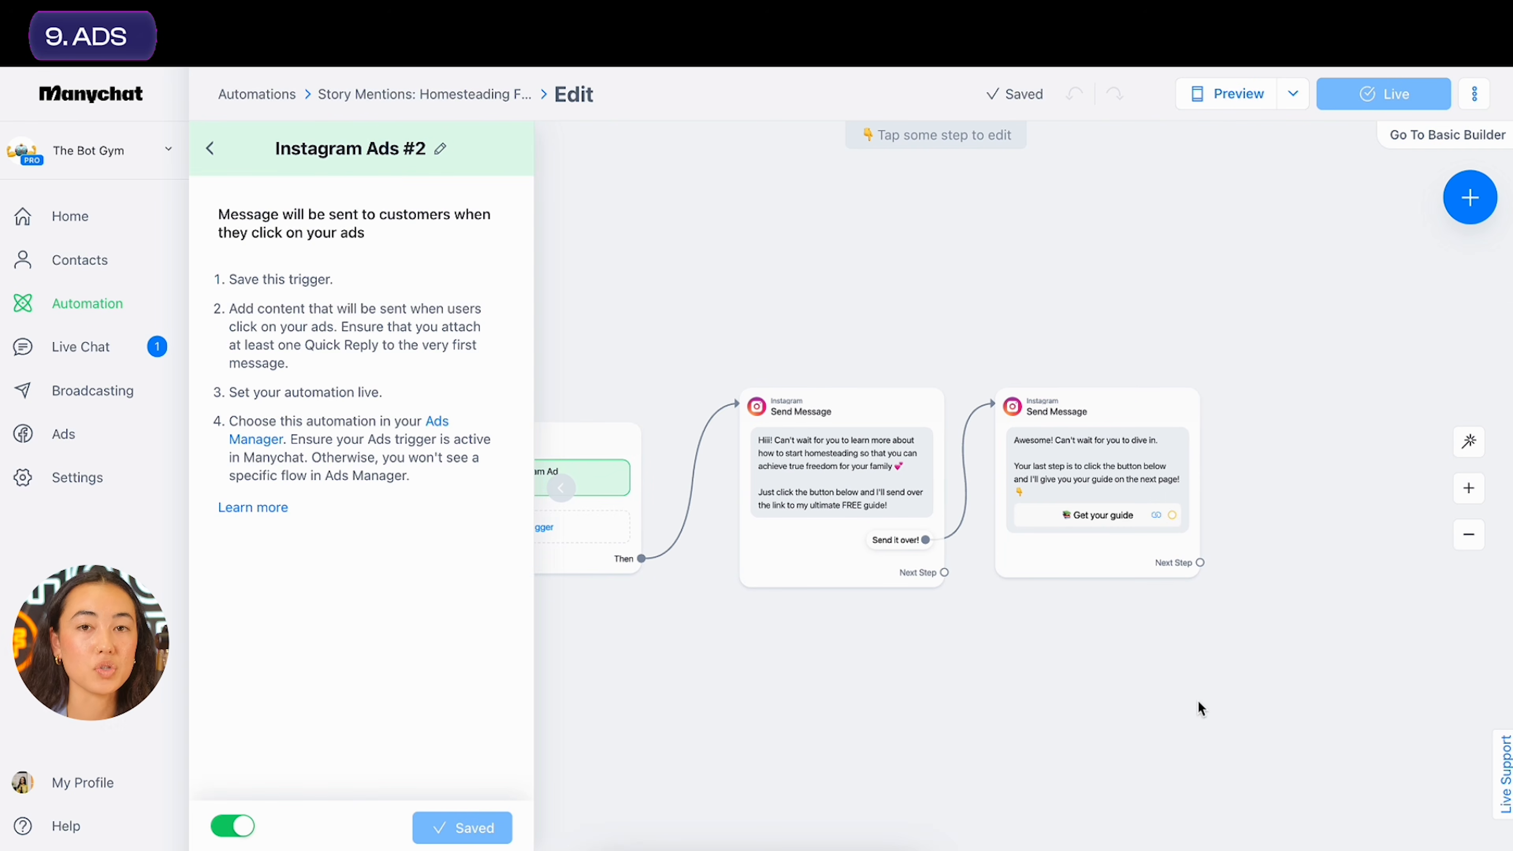